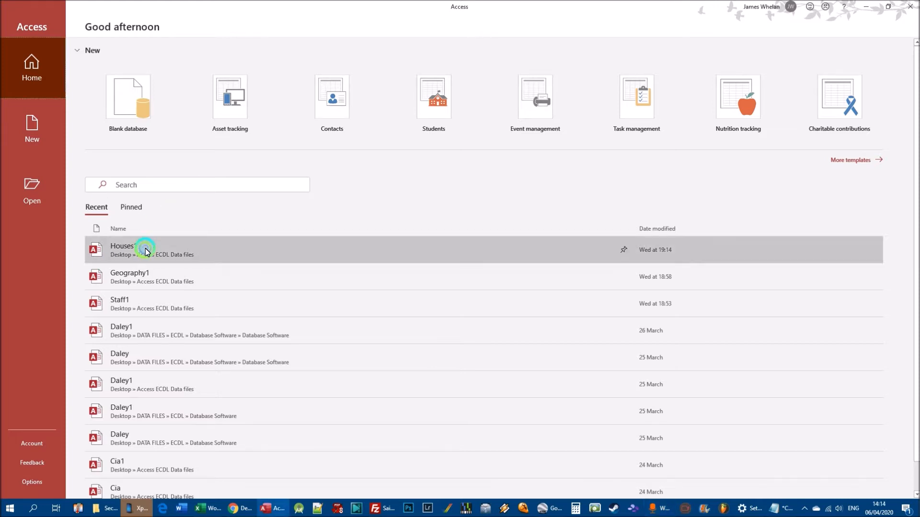
Step: Open the Houses1 database and examine the property records in its Houses table, including the Type and Garage columns
click(146, 246)
double_click(28, 119)
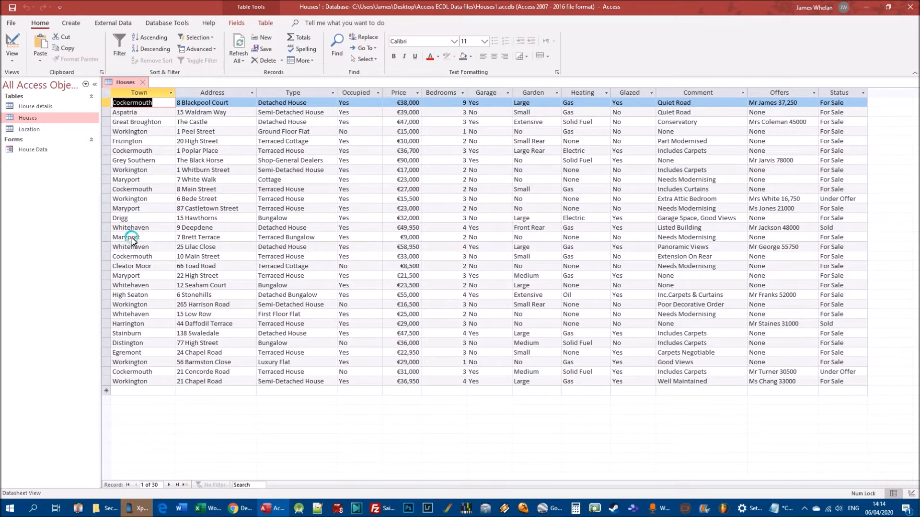
double_click(289, 286)
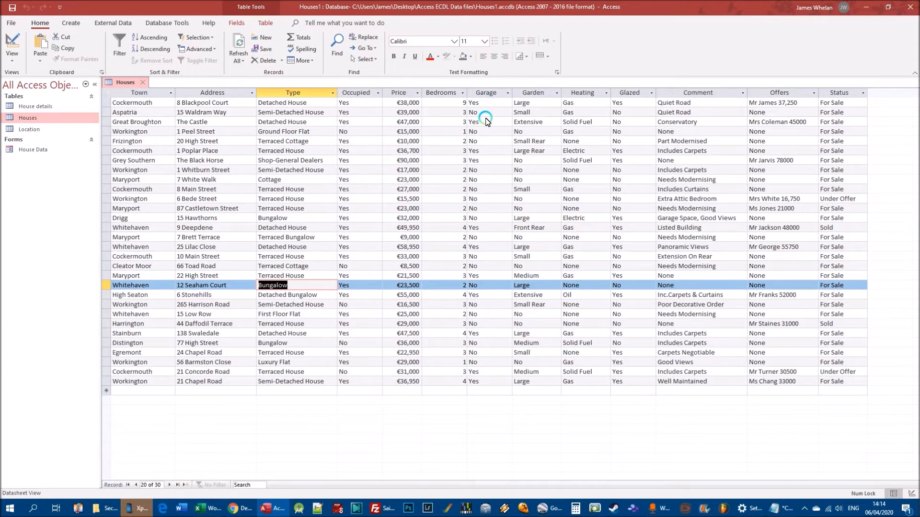
click(468, 102)
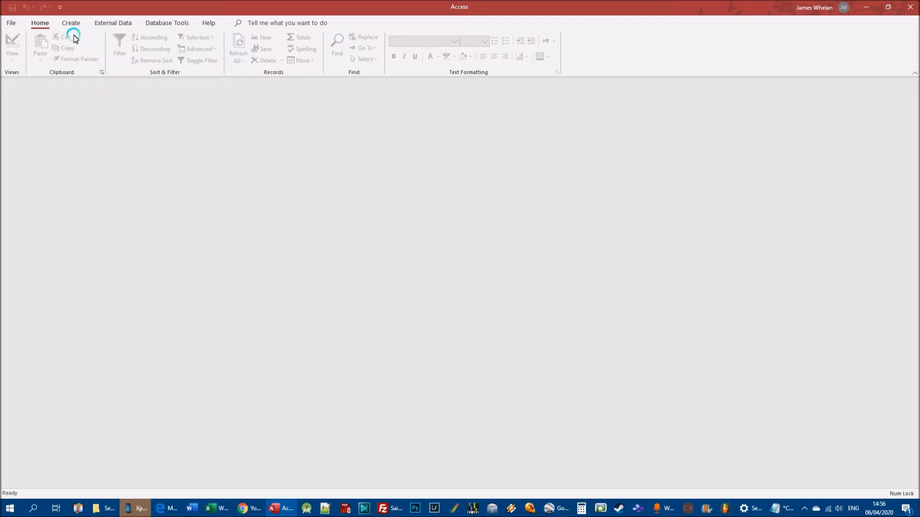
Step: Open the Mailing1 database and check the Name column of its Mailing table, closing the table again
click(9, 23)
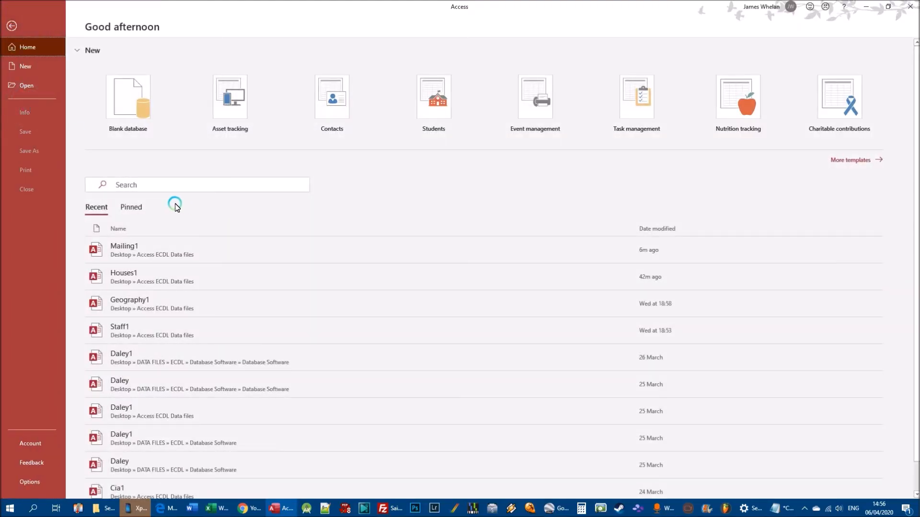
click(163, 254)
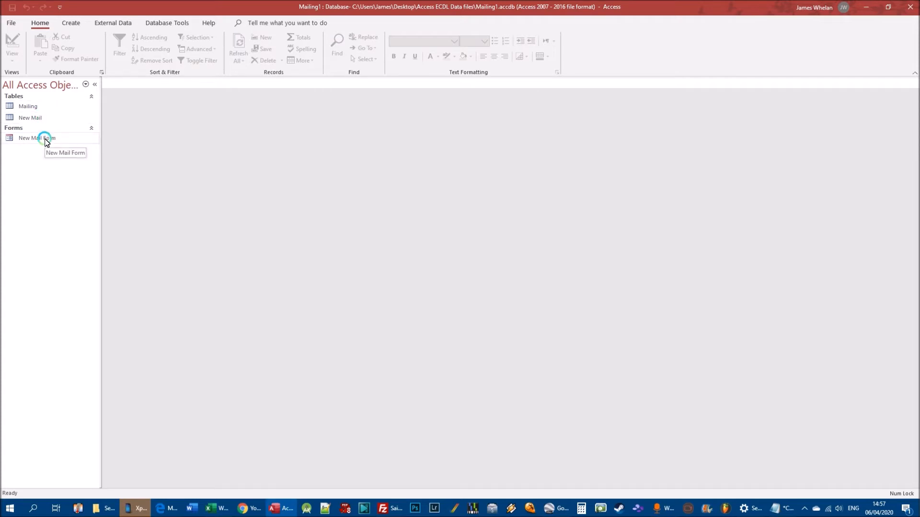
double_click(33, 107)
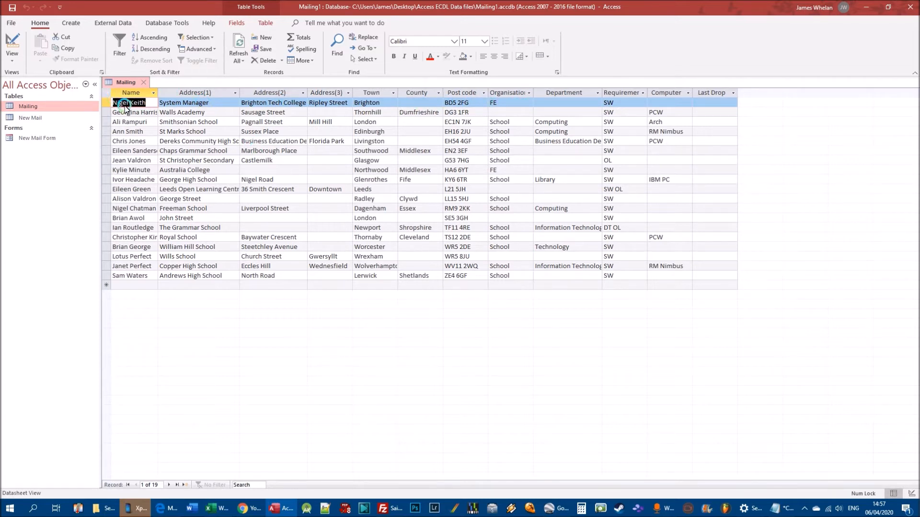
click(135, 93)
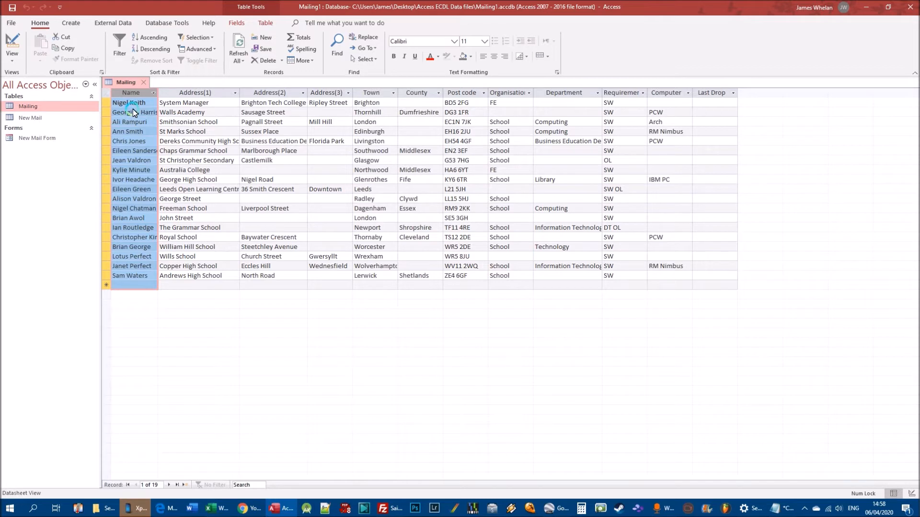
click(143, 83)
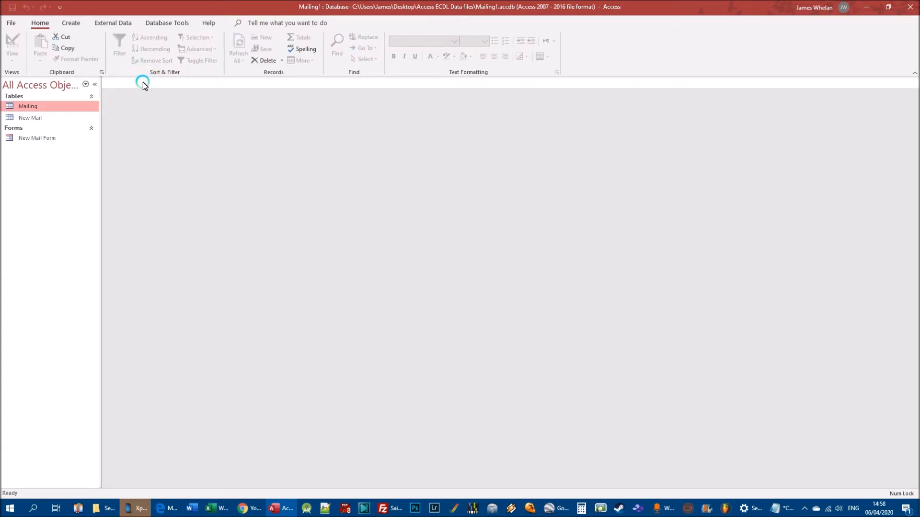
Step: Create a new query in Design view based on the Mailing table and enlarge its field list to show every field
click(69, 24)
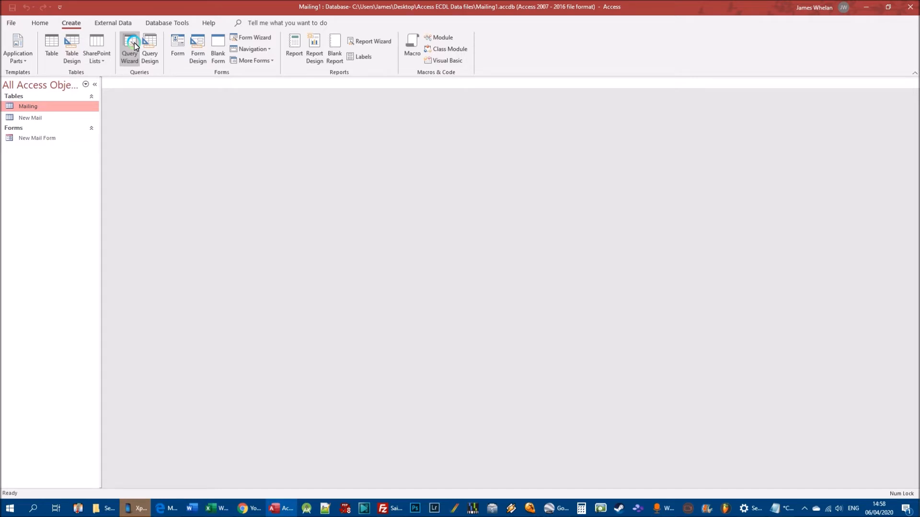
click(149, 51)
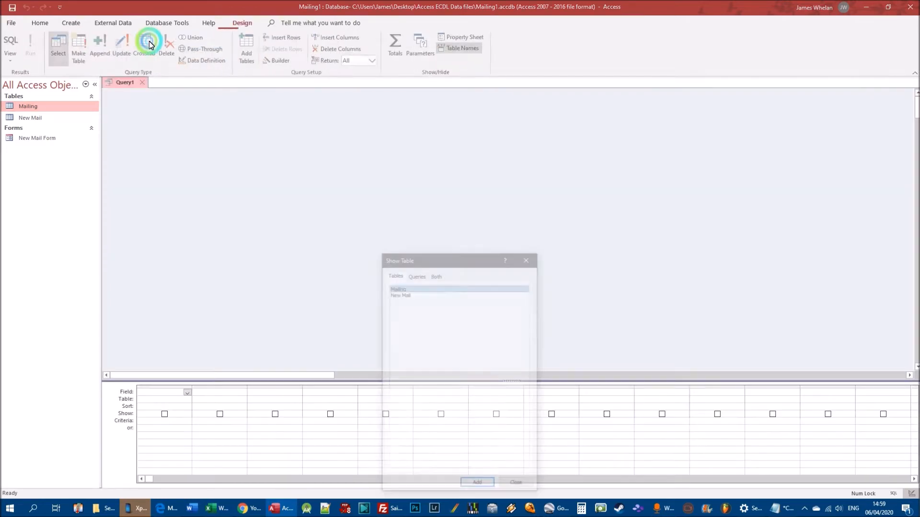
drag(445, 252, 347, 139)
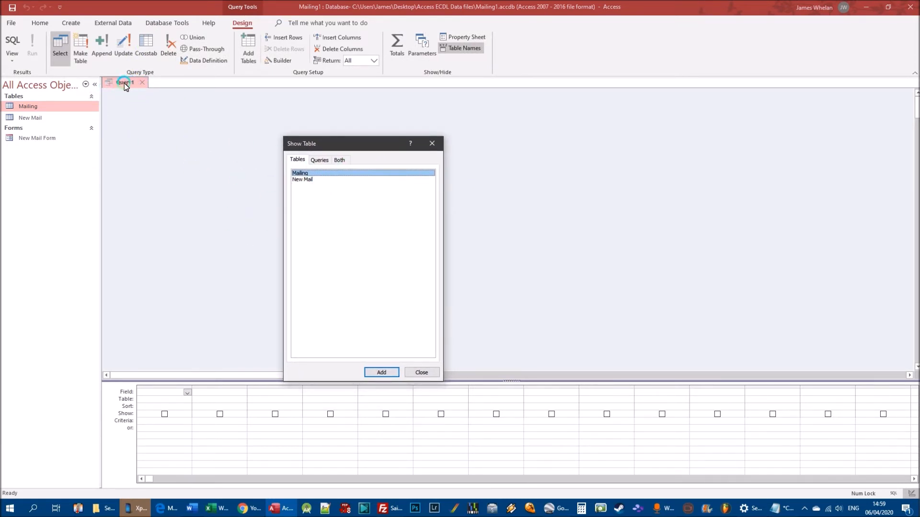
drag(329, 147, 319, 126)
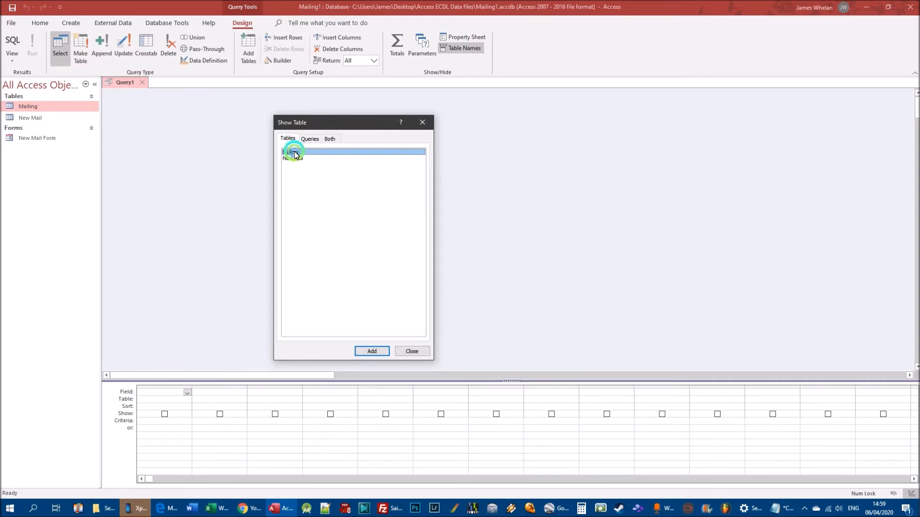
click(371, 352)
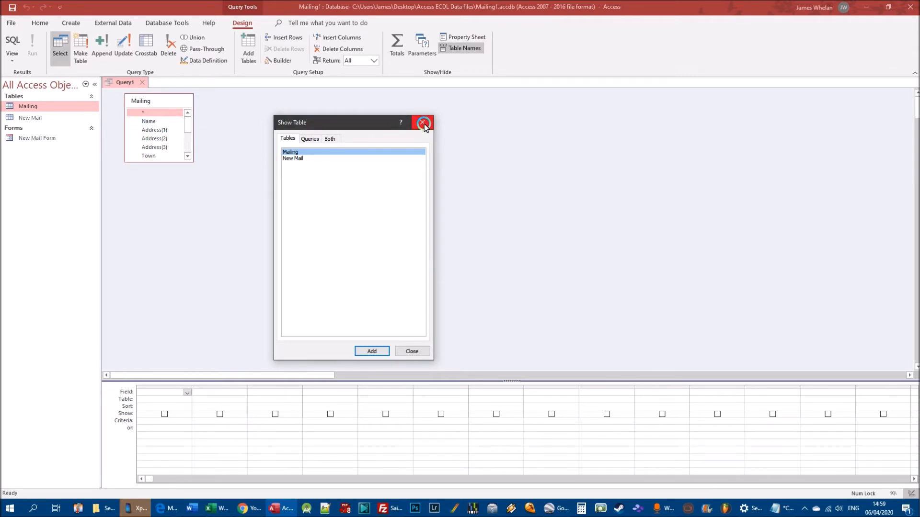
click(424, 124)
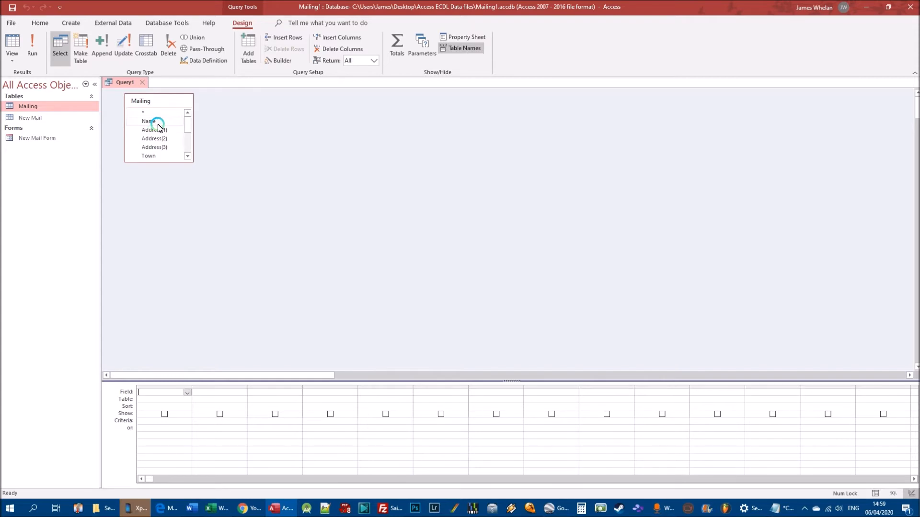
drag(192, 161, 199, 228)
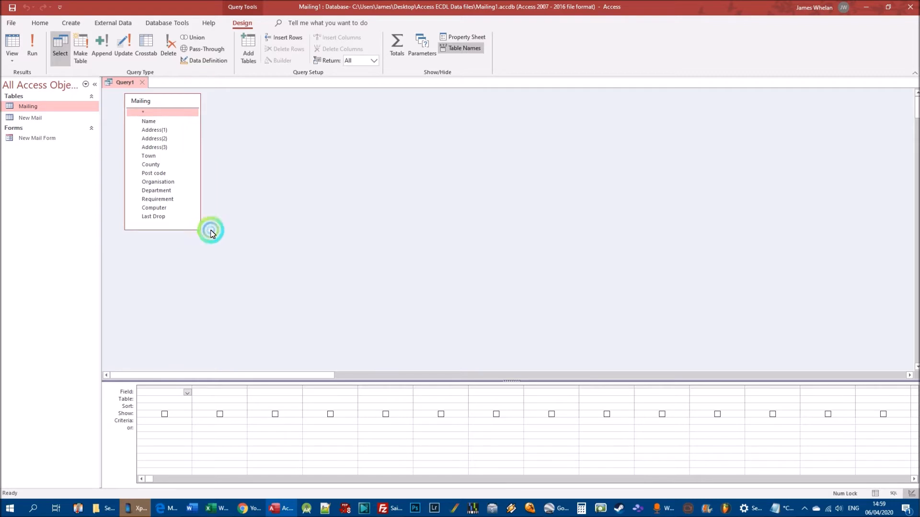
Step: Try placing the Name field in the first column of the query grid, undoing each attempt
click(150, 109)
click(146, 113)
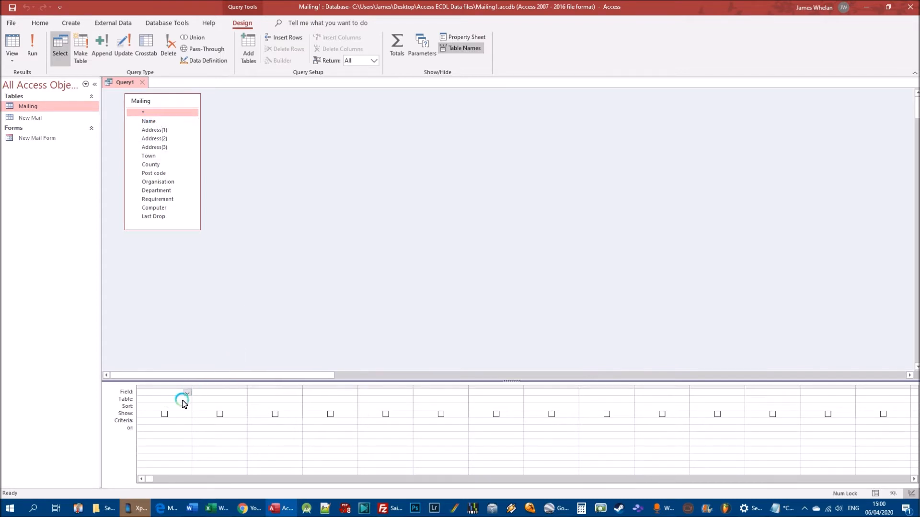
click(148, 121)
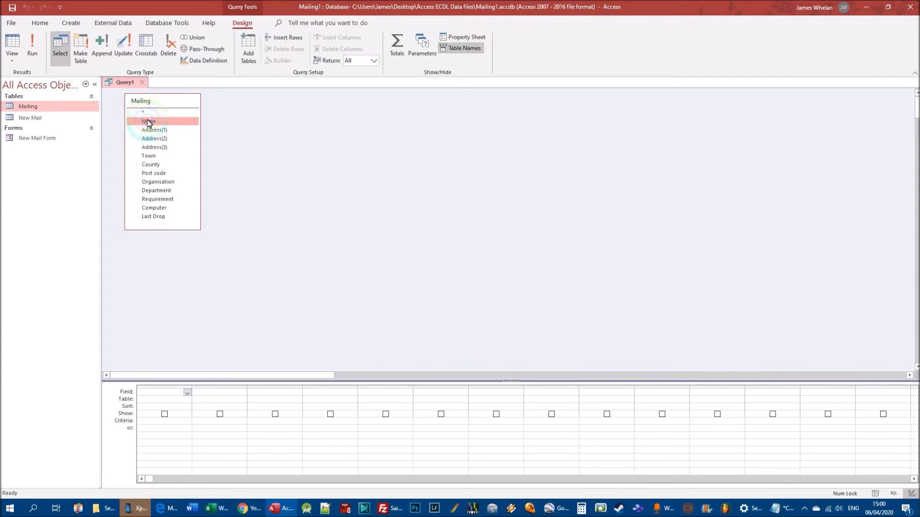
shift+click(155, 130)
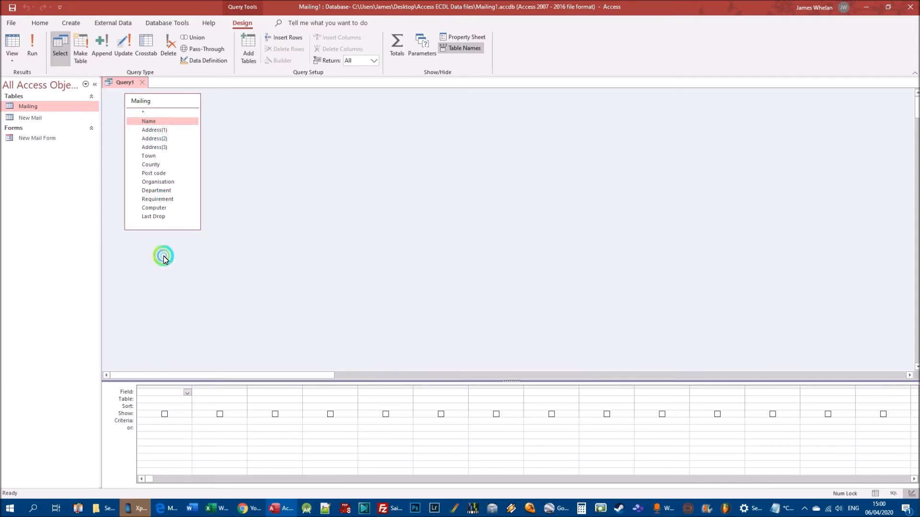
drag(159, 393, 159, 393)
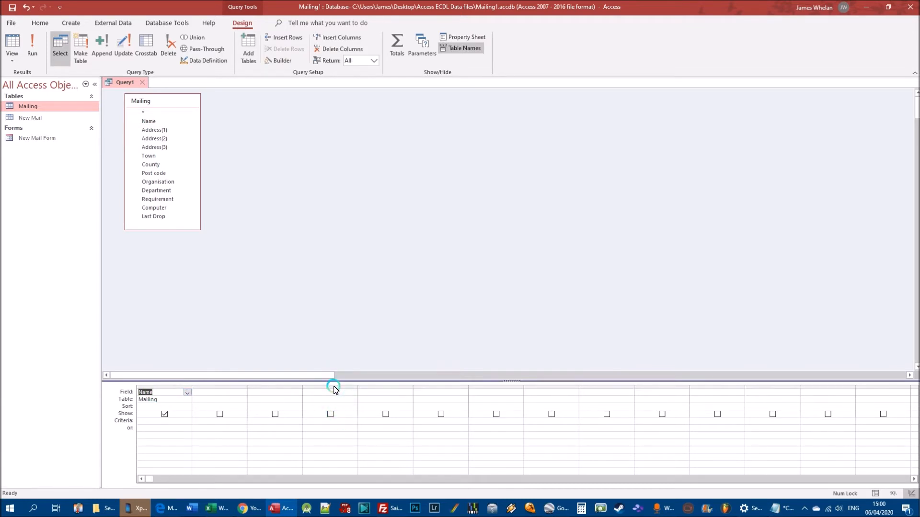
click(25, 9)
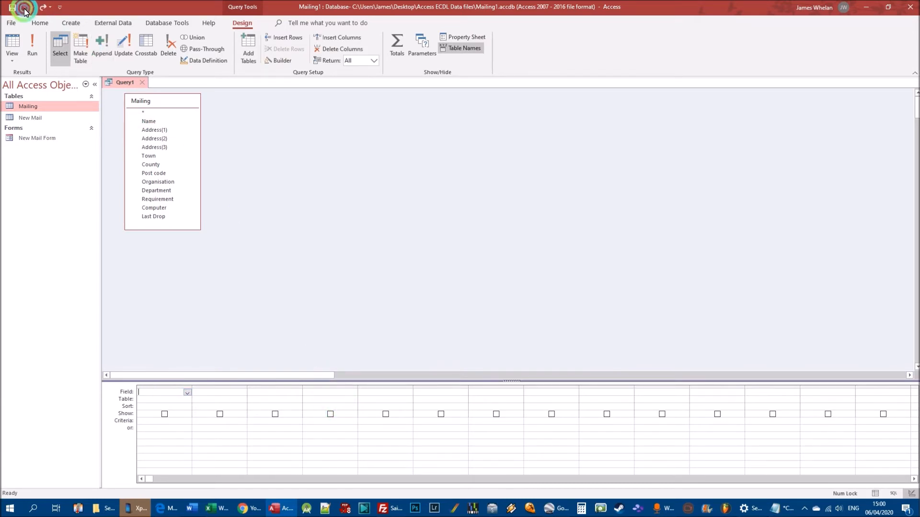
click(152, 121)
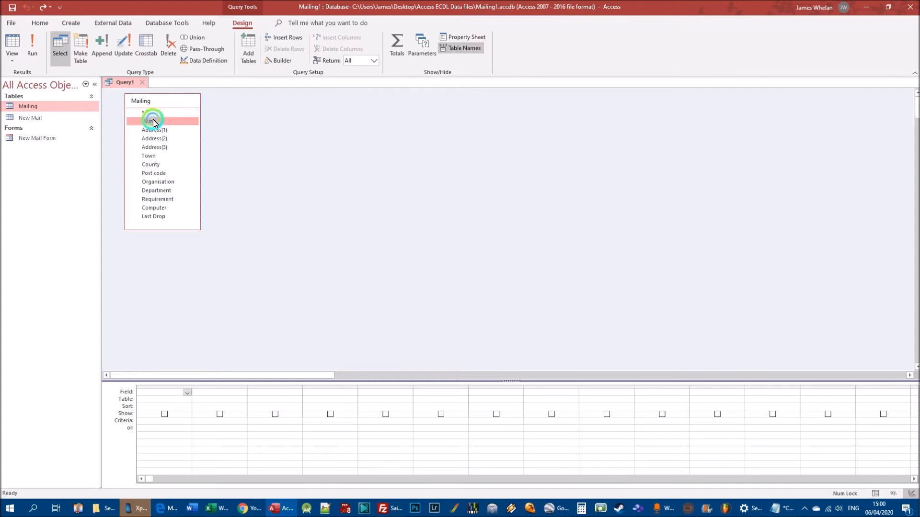
ctrl+click(163, 165)
drag(164, 168, 156, 393)
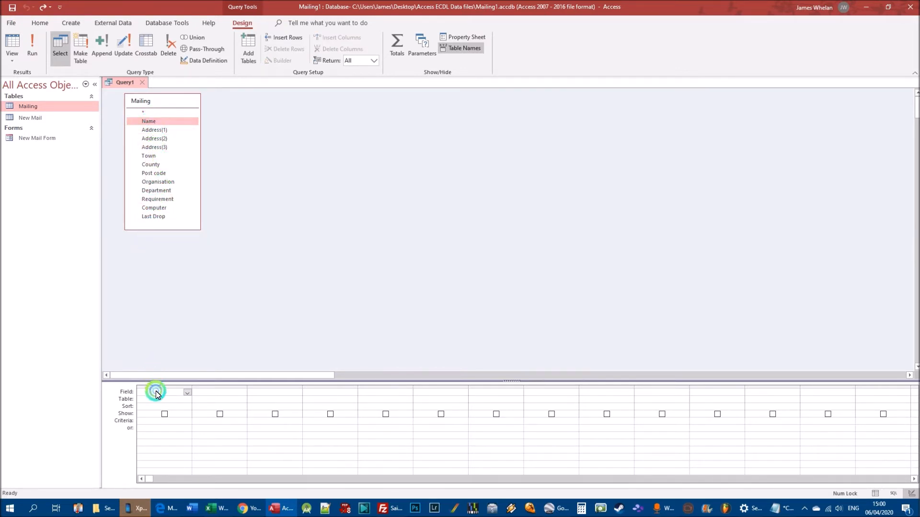
drag(156, 393, 156, 392)
click(291, 364)
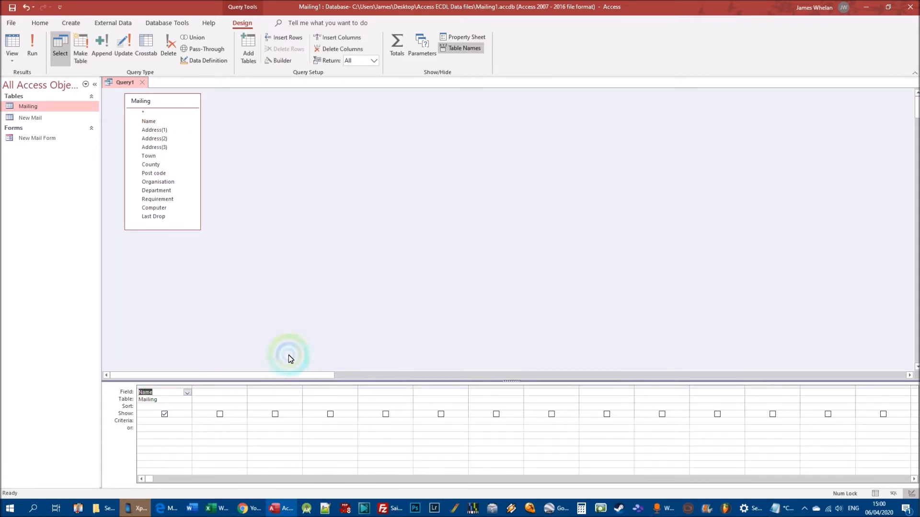
key(ctrl+z)
Step: Add the Name field of the Mailing table to the first column of the query grid
click(150, 122)
double_click(150, 122)
click(421, 200)
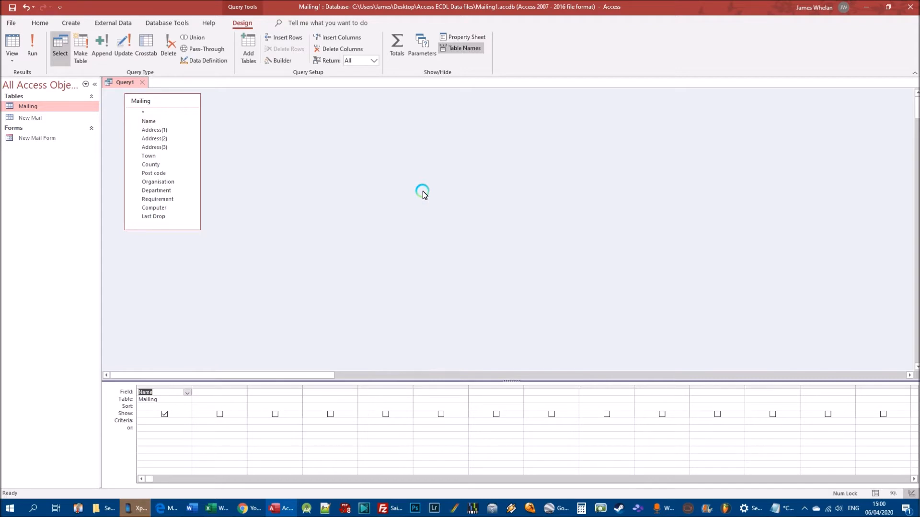
click(149, 121)
click(155, 394)
Step: Add the Address(1), Address(3), Address(2) and Town fields to the query grid
click(159, 131)
double_click(160, 132)
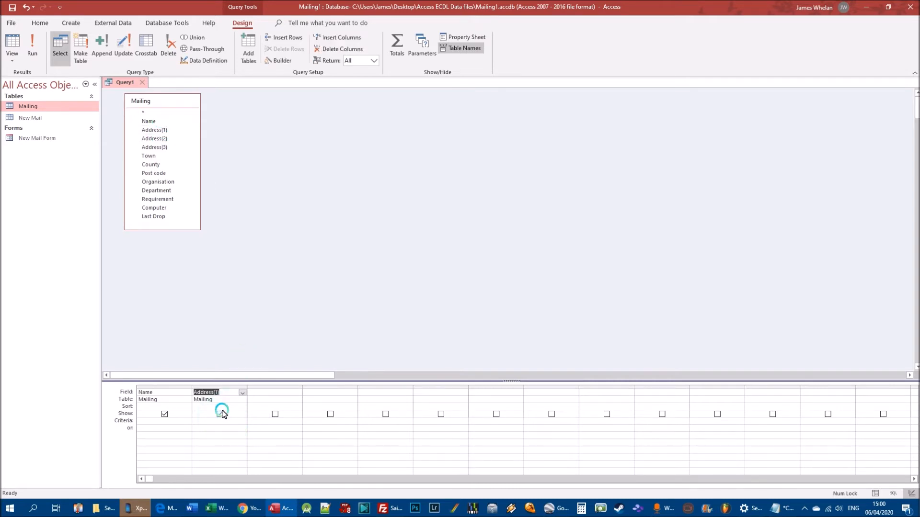
double_click(158, 148)
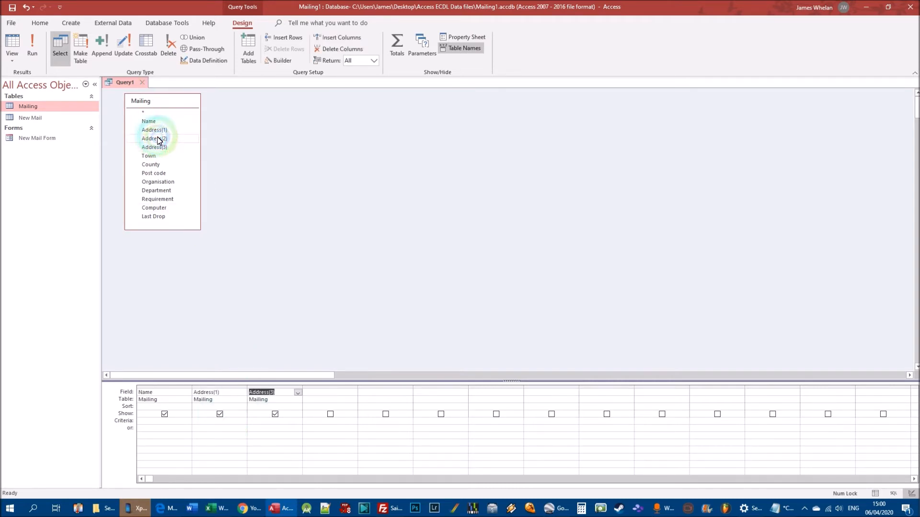
double_click(158, 139)
double_click(148, 155)
Step: Cut the Address(1), Address(3), Address(2) and Town columns from the query grid, keeping only Name
click(215, 386)
right_click(216, 387)
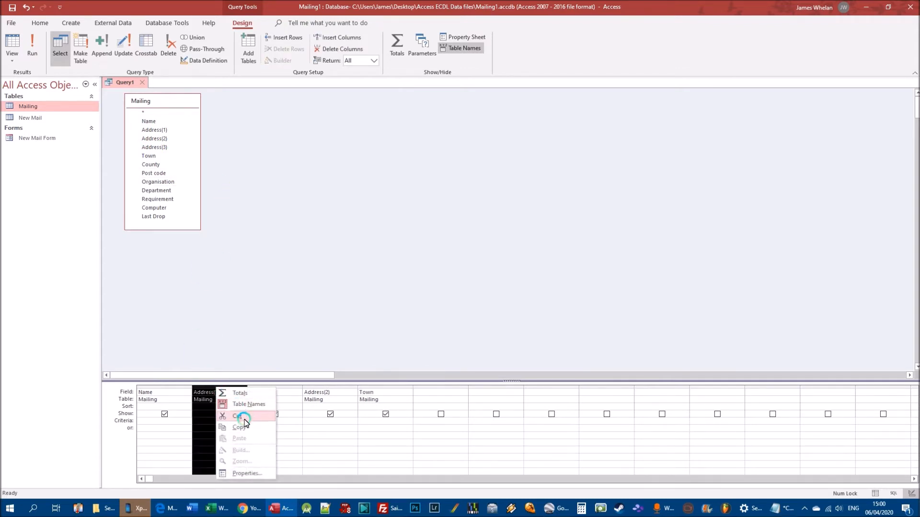
click(240, 411)
click(207, 391)
right_click(208, 387)
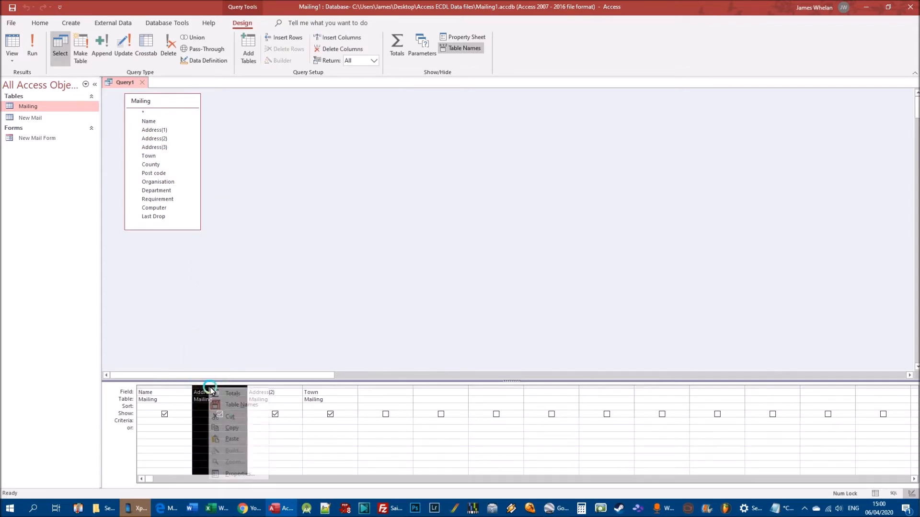
click(230, 418)
click(207, 390)
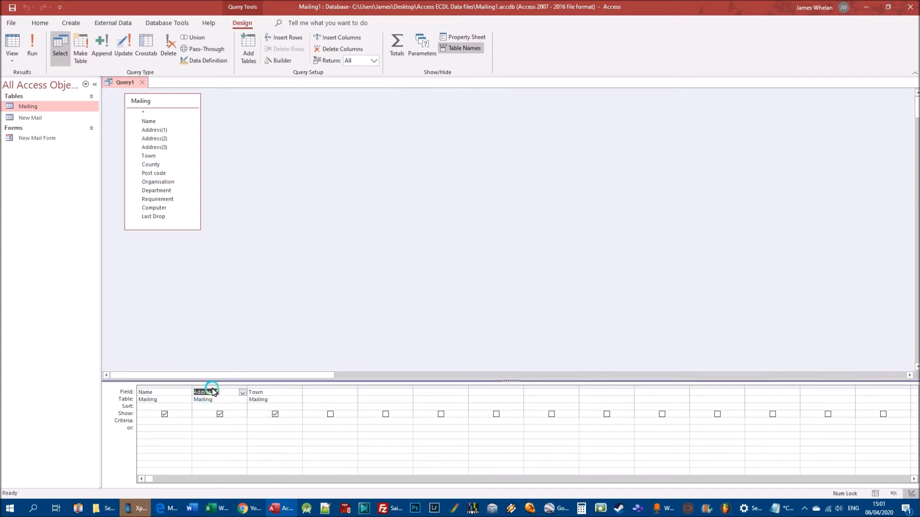
right_click(212, 388)
click(233, 418)
click(206, 390)
right_click(208, 387)
click(233, 417)
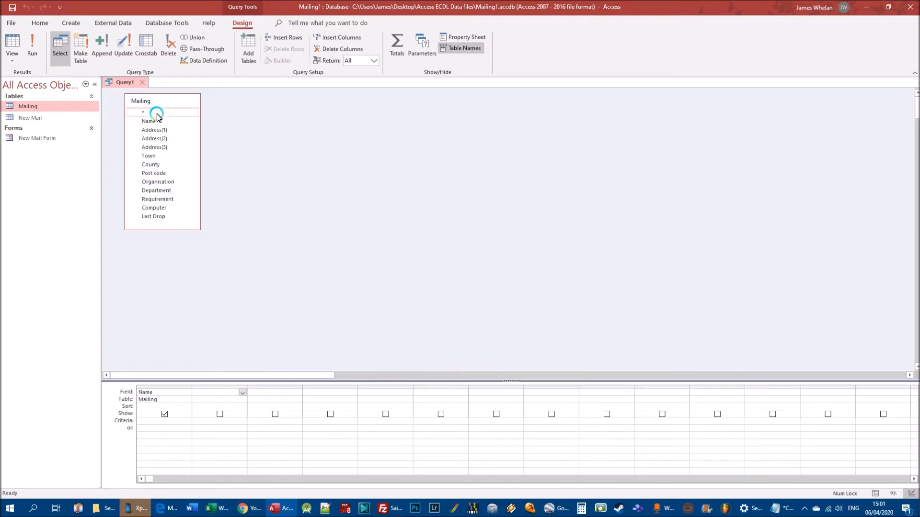
Step: Run the query to list only the Name field of the Mailing records
click(71, 22)
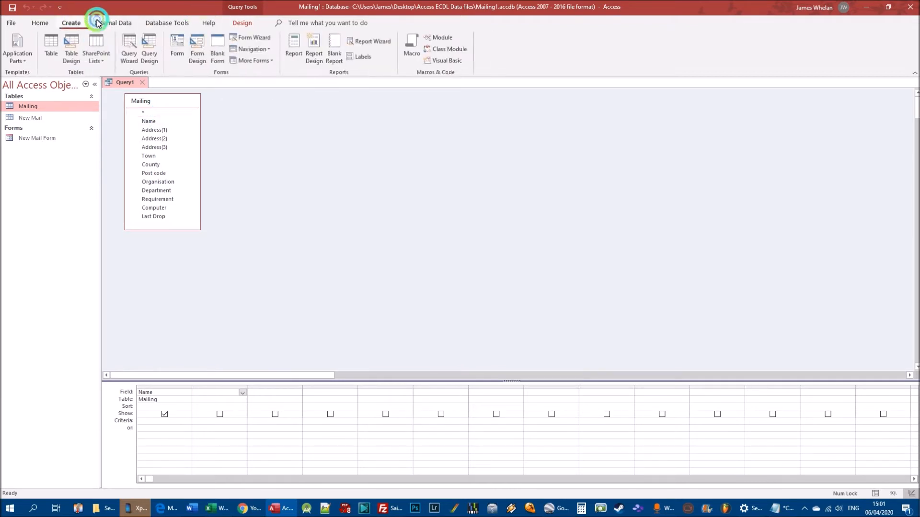
click(250, 24)
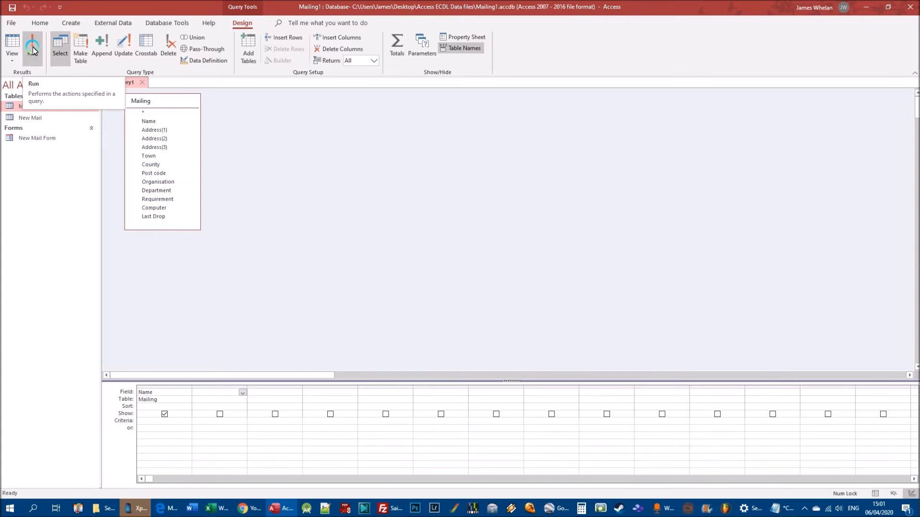
click(33, 51)
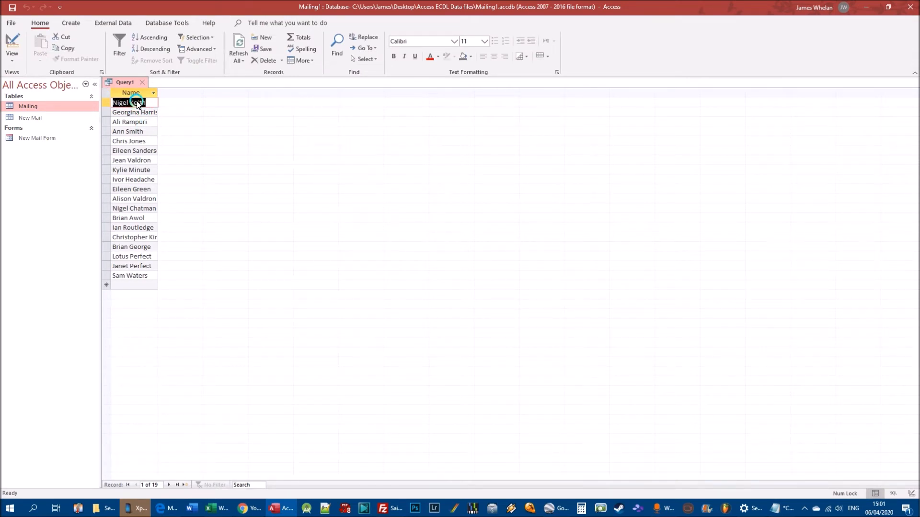
Step: Open the Mailing table and highlight the columns from Address(1) to Last Drop to compare them with the query
double_click(37, 107)
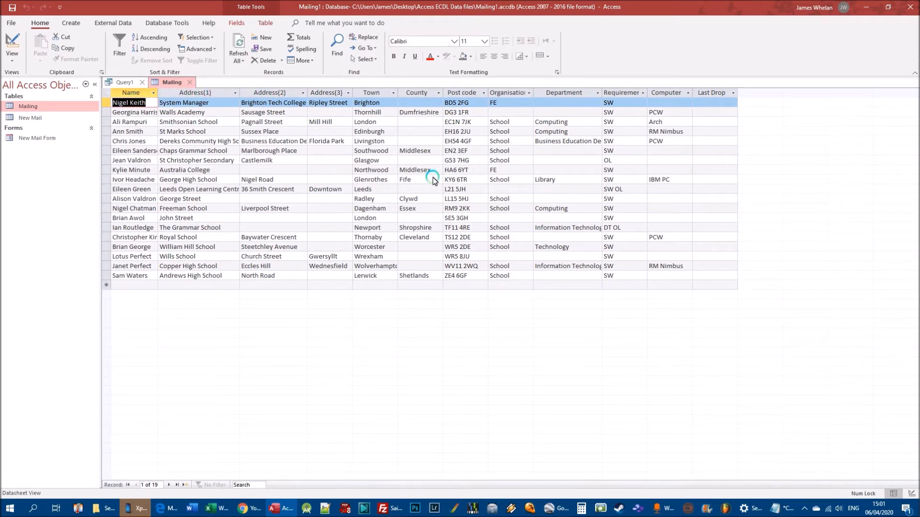
drag(193, 92, 718, 103)
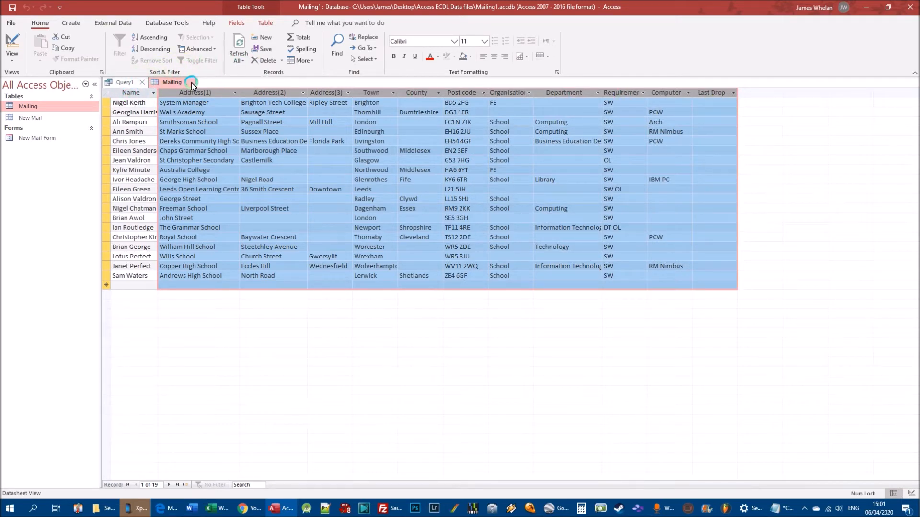
Step: Close the Mailing table, then add the Department field beside Name in the query design and run the query
click(191, 82)
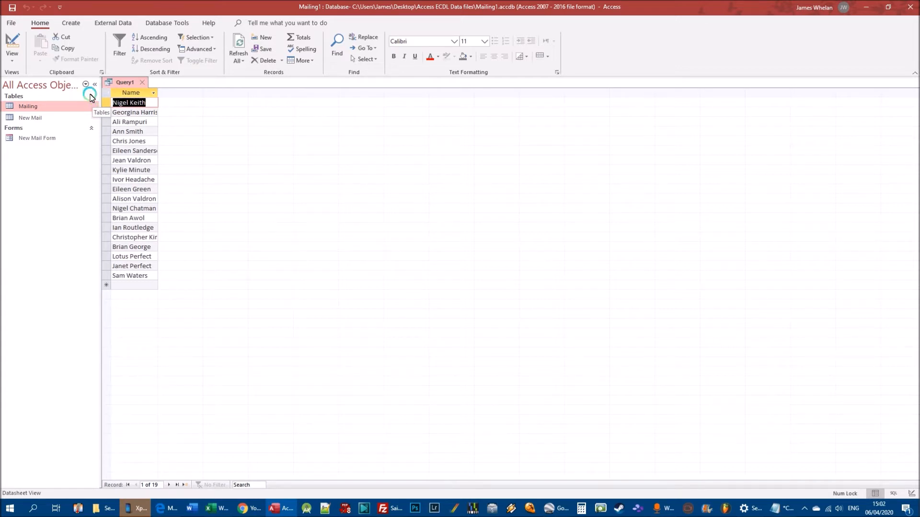
click(16, 60)
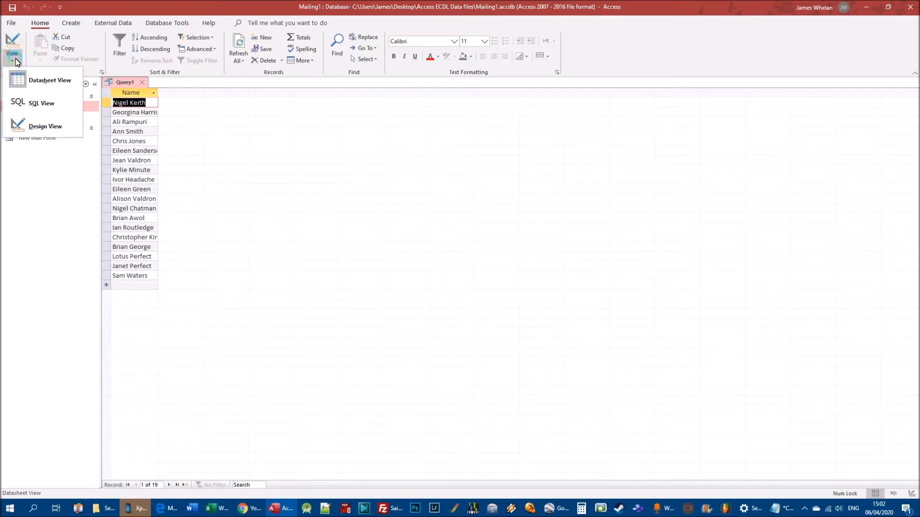
click(43, 103)
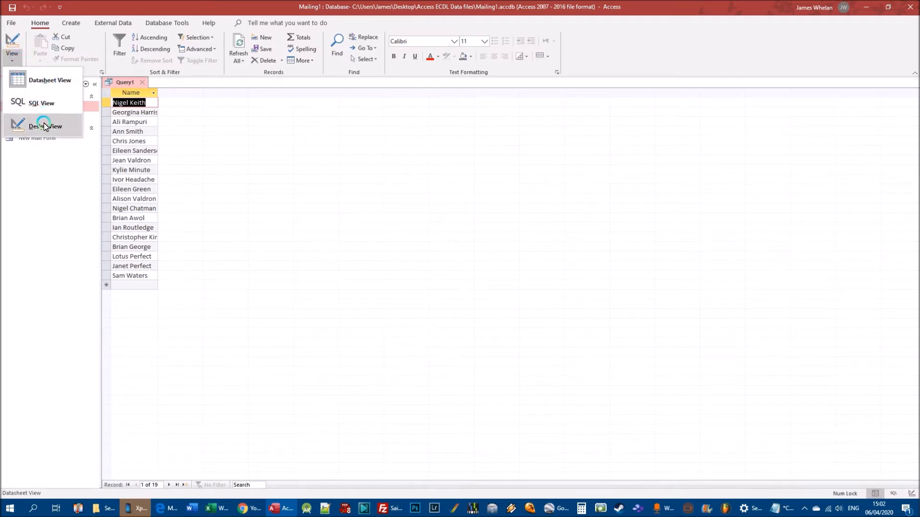
click(44, 126)
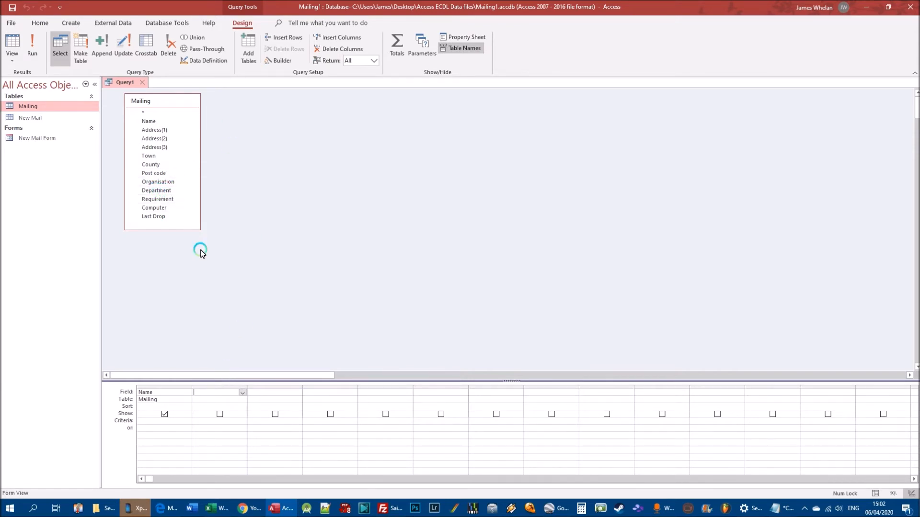
double_click(161, 191)
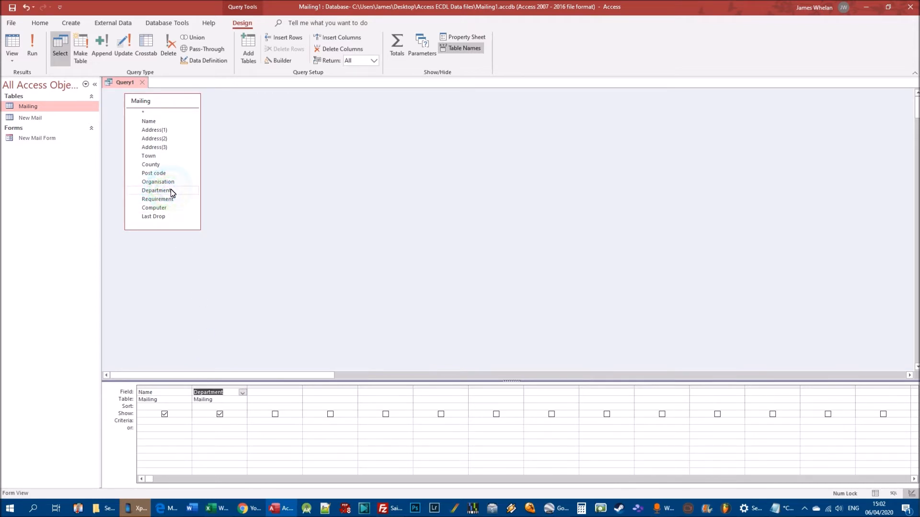
click(35, 46)
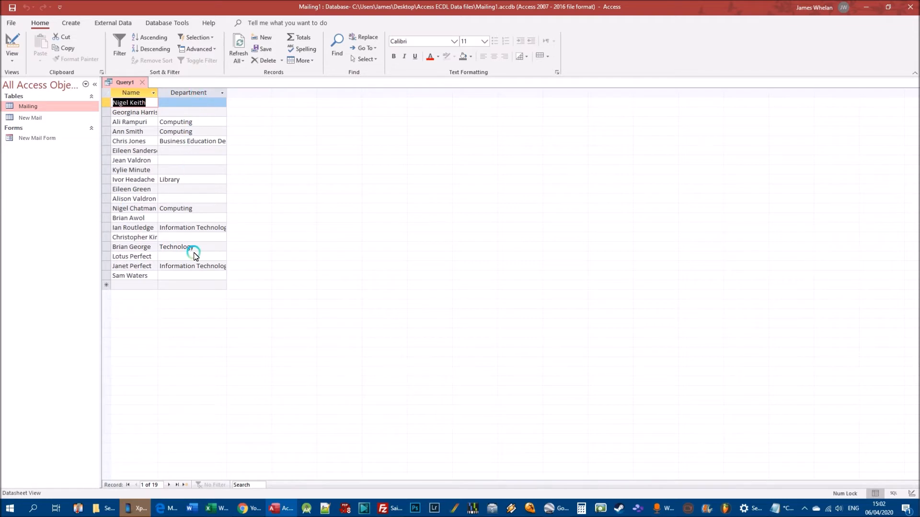
Step: Open the Mailing table to compare its Department column with the query, and close both without saving the query
double_click(24, 104)
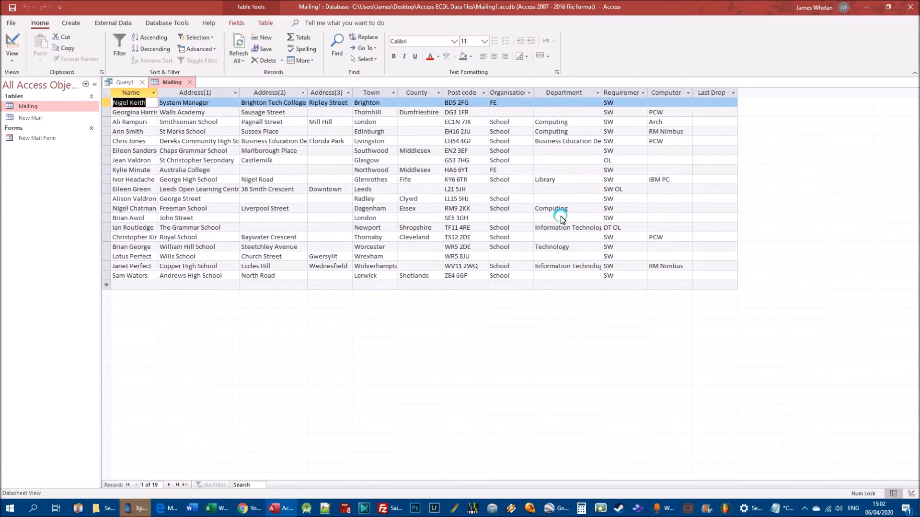
click(191, 82)
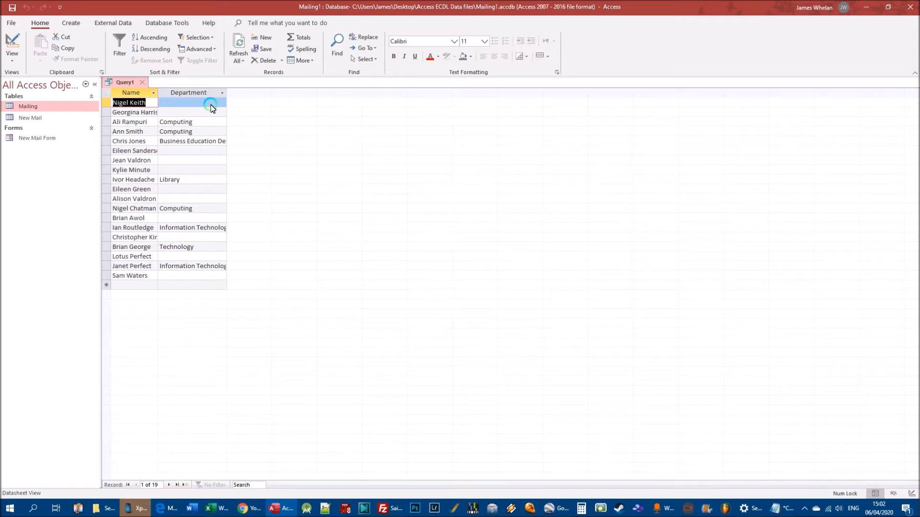
click(143, 82)
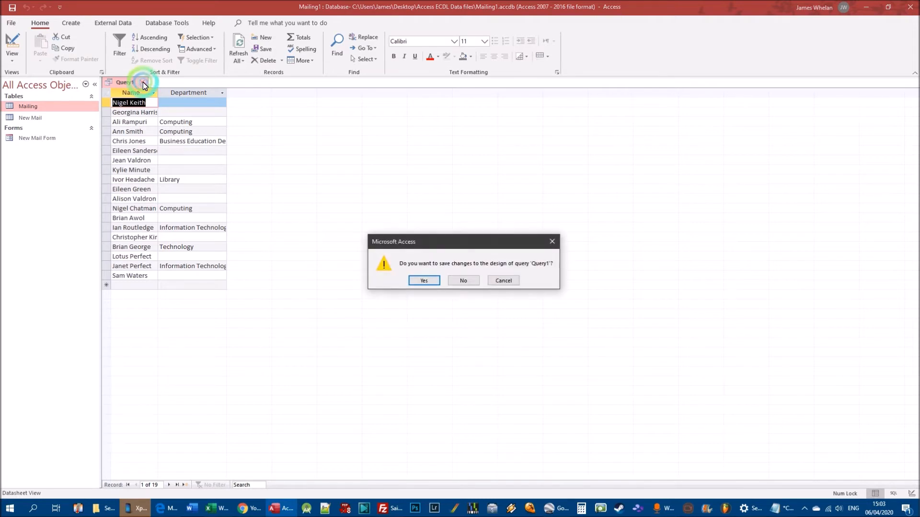
click(473, 282)
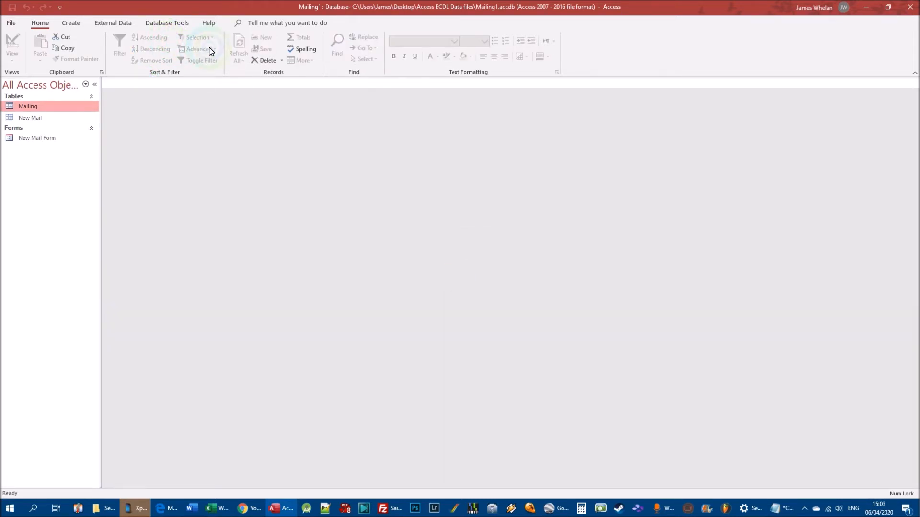
Step: Create a query in Design view based on the Mailing table and enlarge its field list to show every field
click(71, 23)
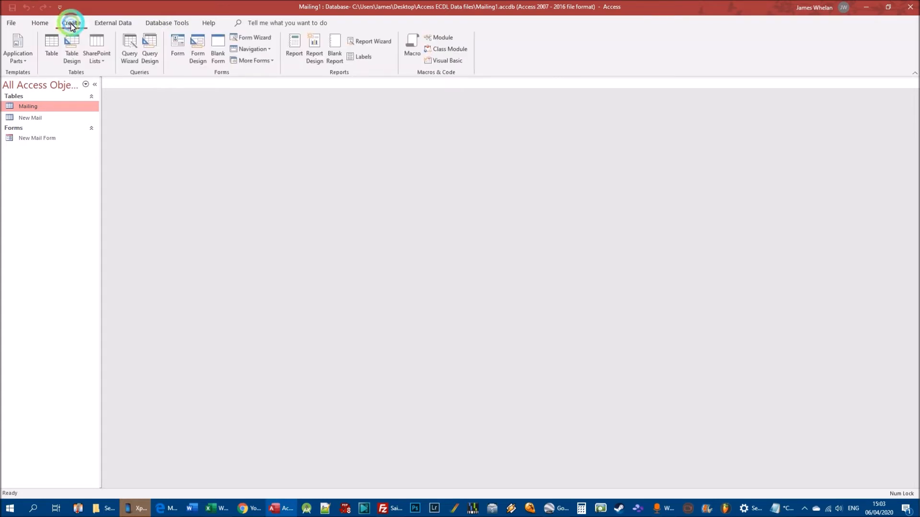
click(148, 40)
drag(421, 254, 298, 142)
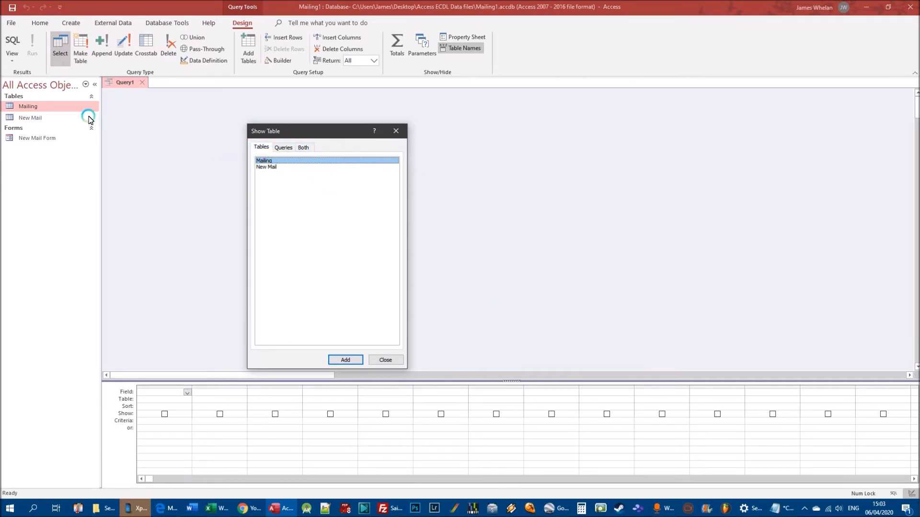
click(346, 359)
click(355, 362)
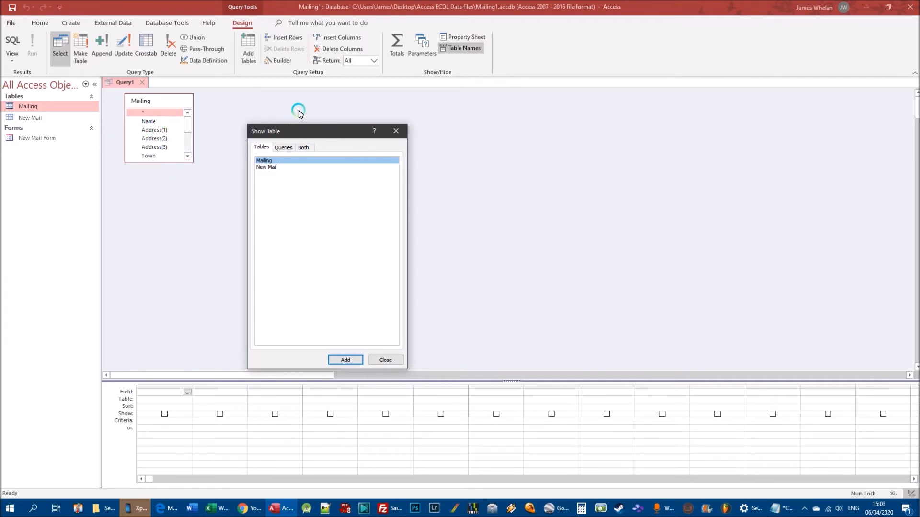
click(385, 360)
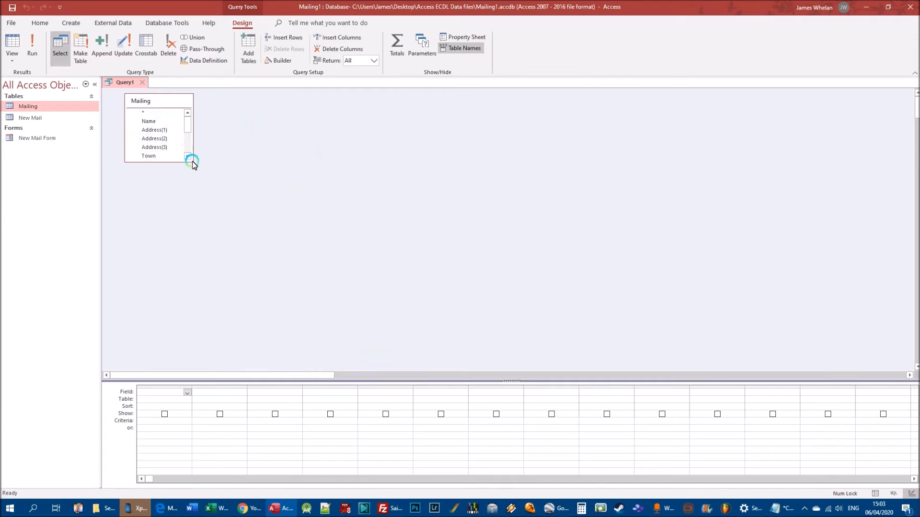
drag(193, 162, 209, 242)
click(170, 229)
click(226, 145)
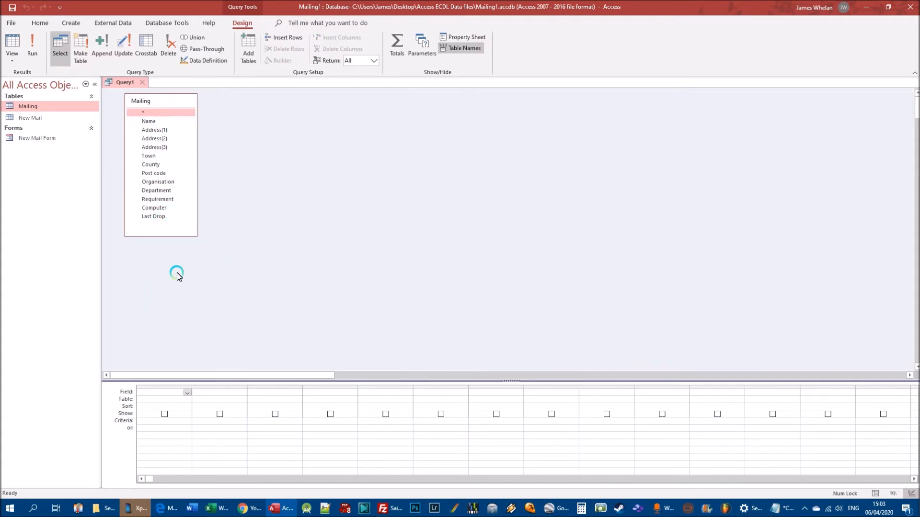
Step: Add the Name, Town and Organisation fields to the query grid and run the query
click(155, 118)
double_click(148, 120)
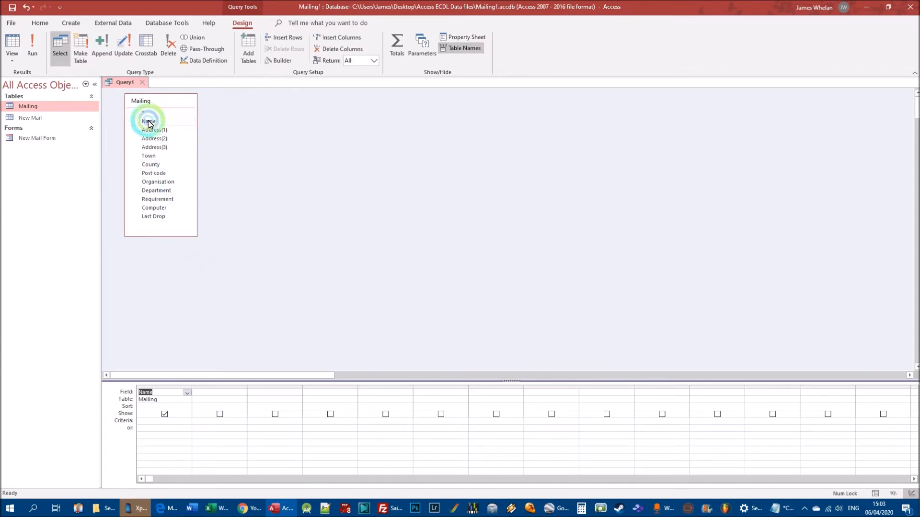
drag(149, 155, 217, 394)
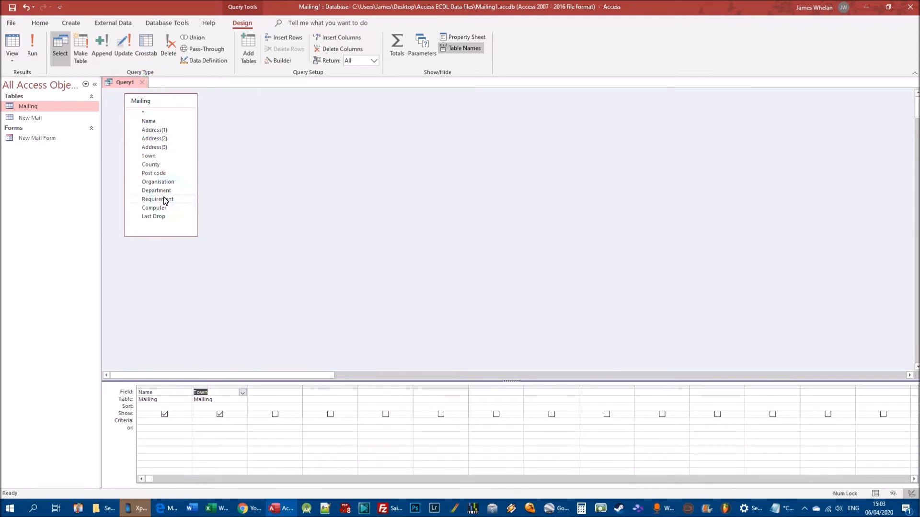
drag(167, 186, 271, 395)
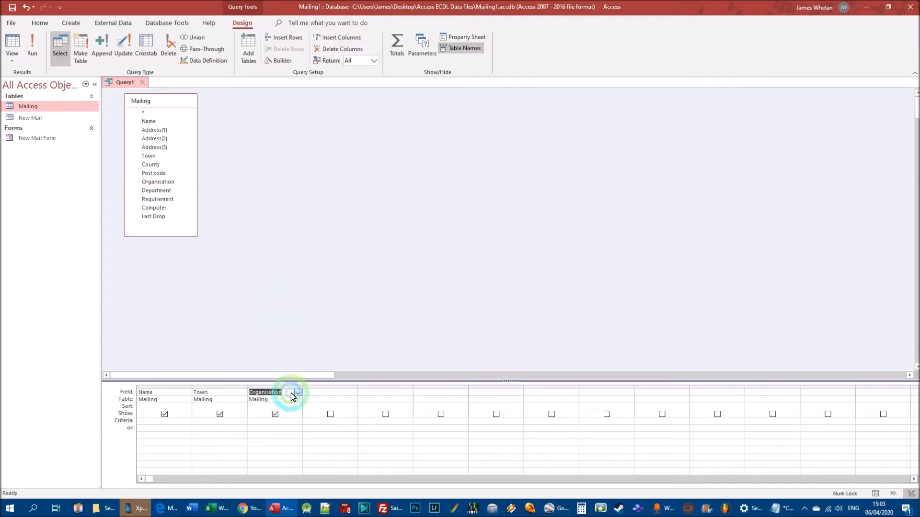
click(71, 23)
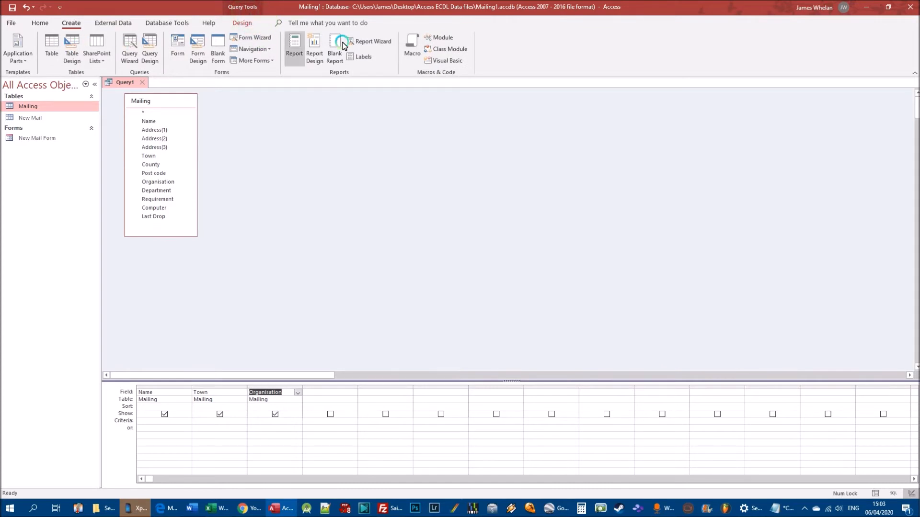
click(243, 23)
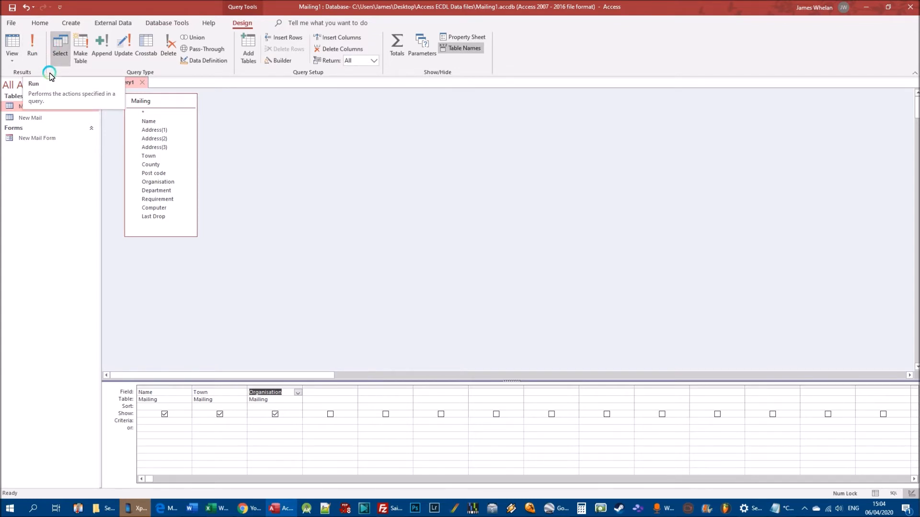
click(34, 46)
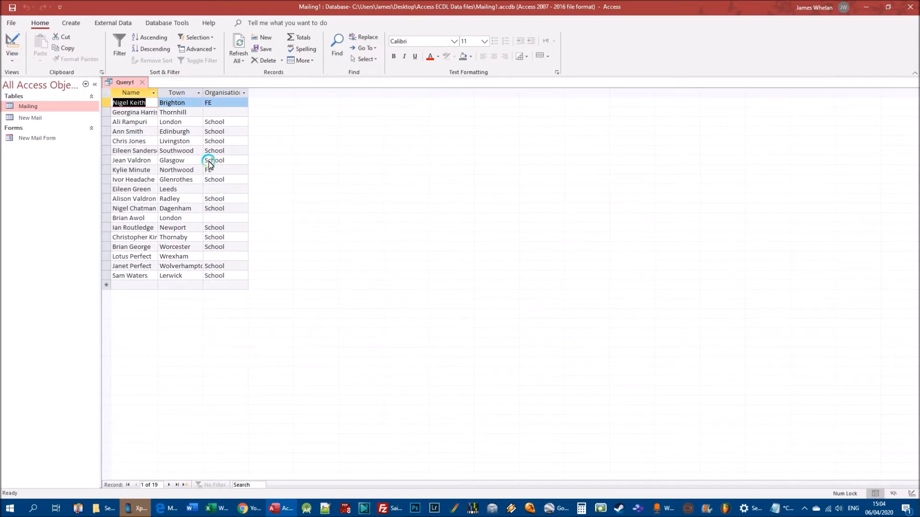
Step: Return to Design view, hide the Organisation field from the output and run the query
click(15, 62)
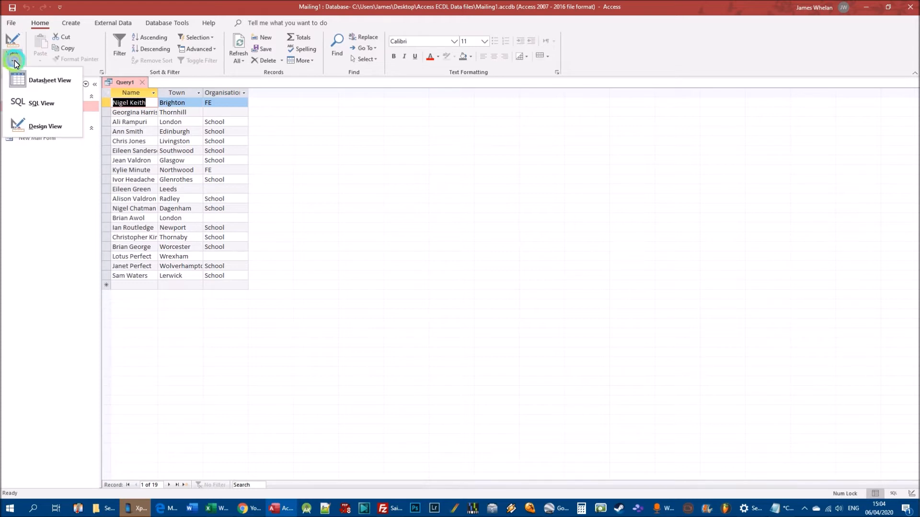
click(34, 125)
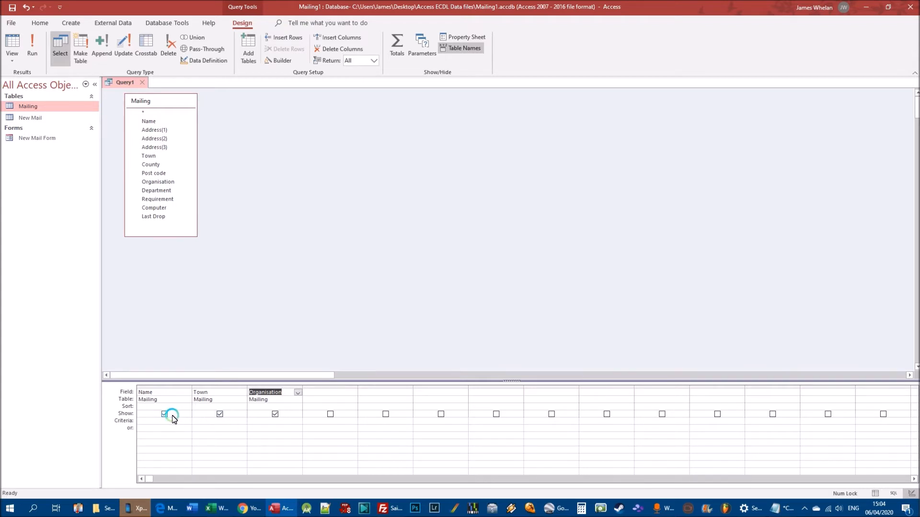
click(275, 414)
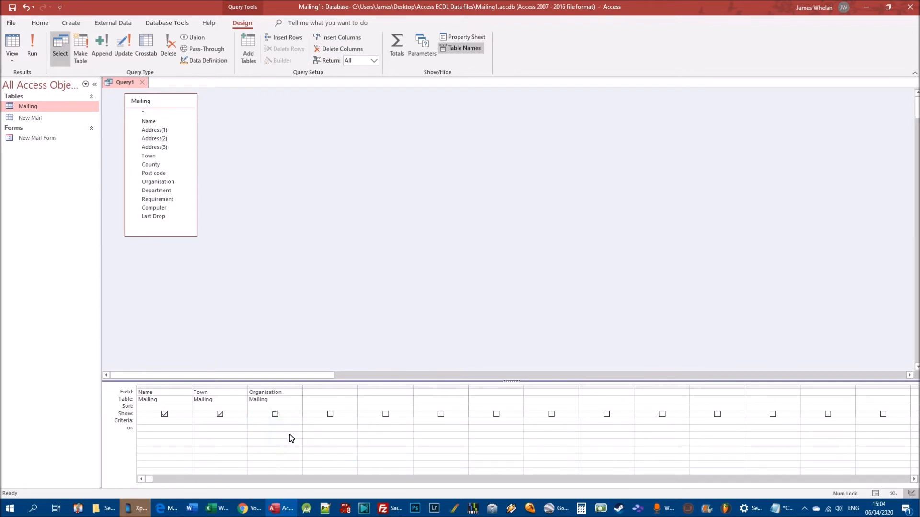
click(36, 43)
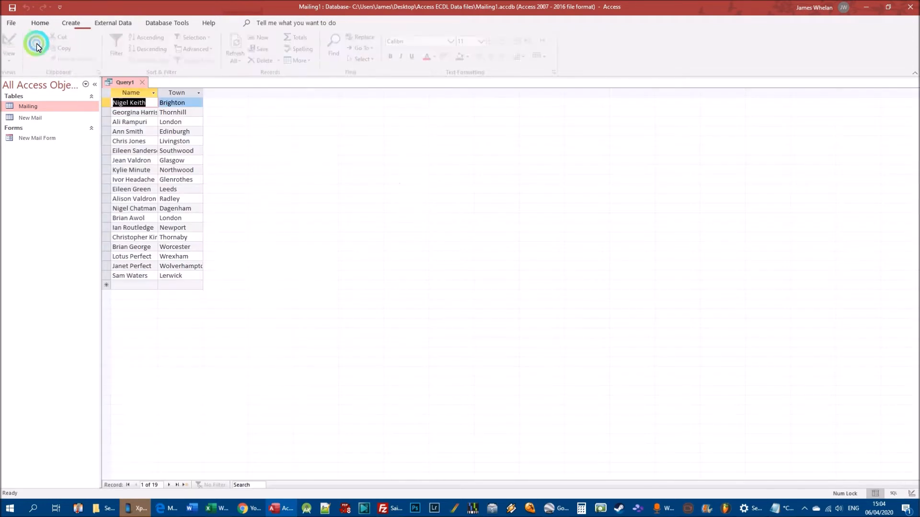
Step: Switch back to Design view, show the Organisation field in the output again and rerun the query
click(12, 55)
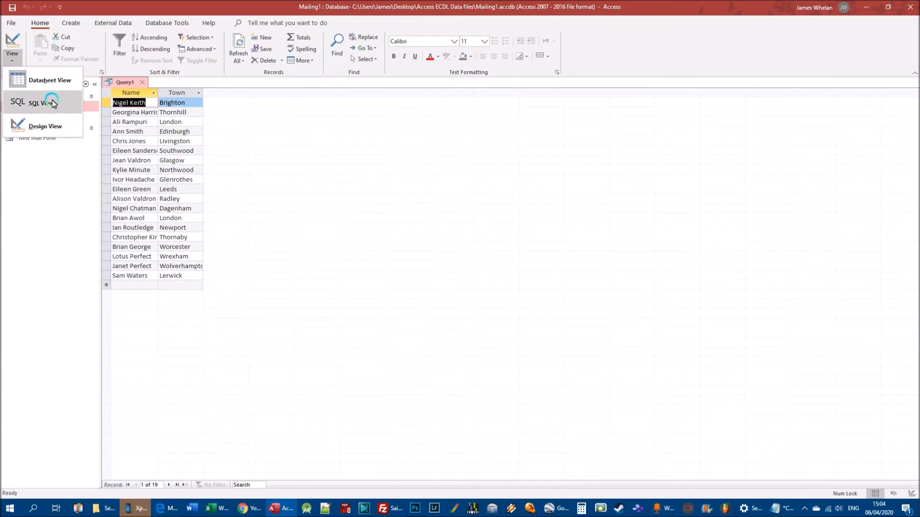
click(48, 125)
click(275, 413)
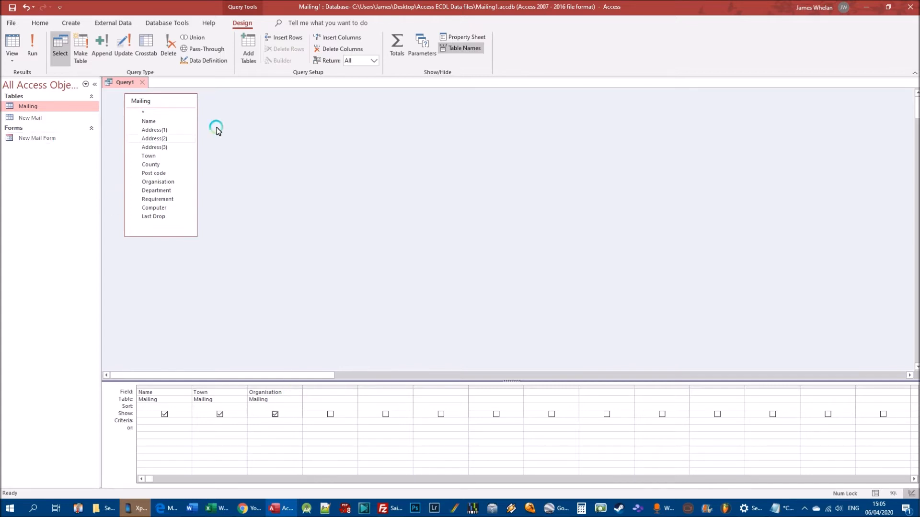
click(27, 39)
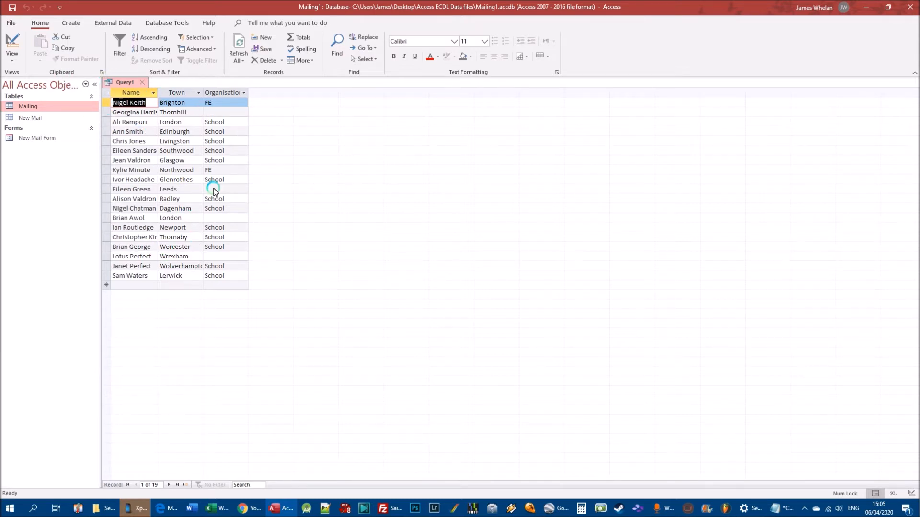
Step: Close the query without saving its design
click(141, 82)
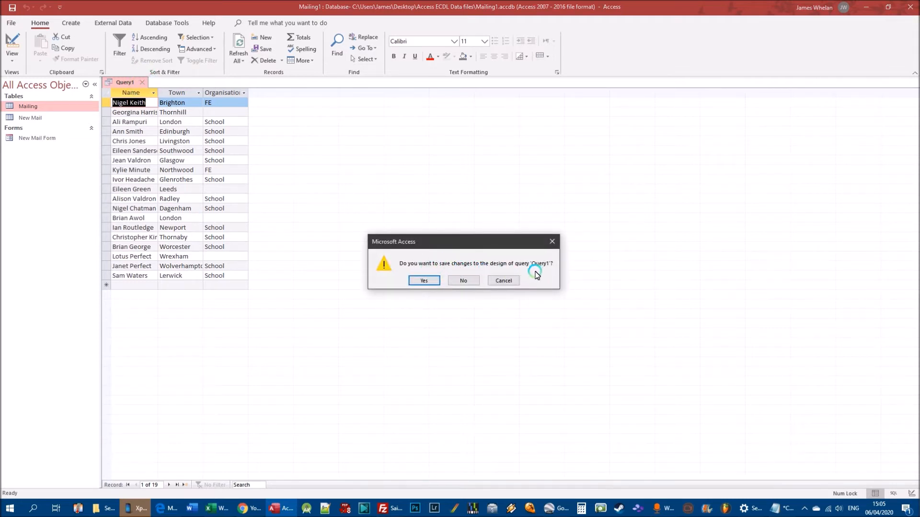
click(464, 281)
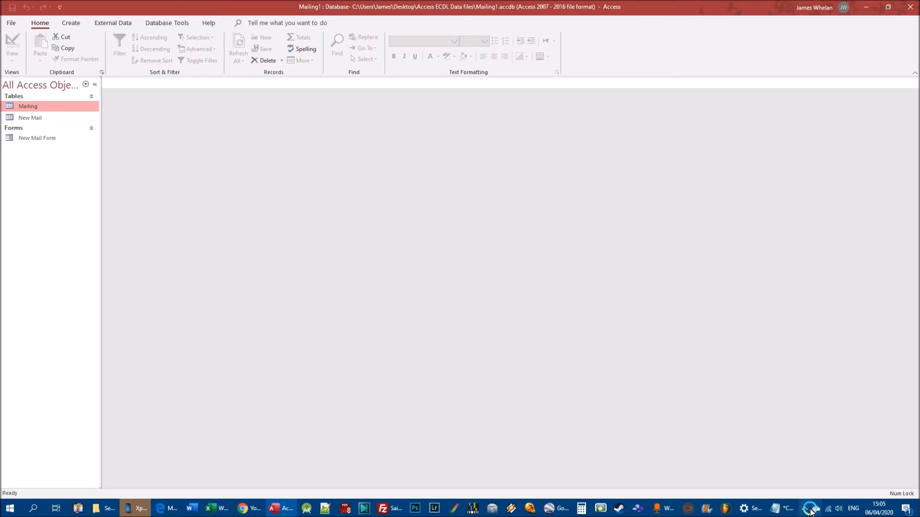
click(809, 511)
click(822, 469)
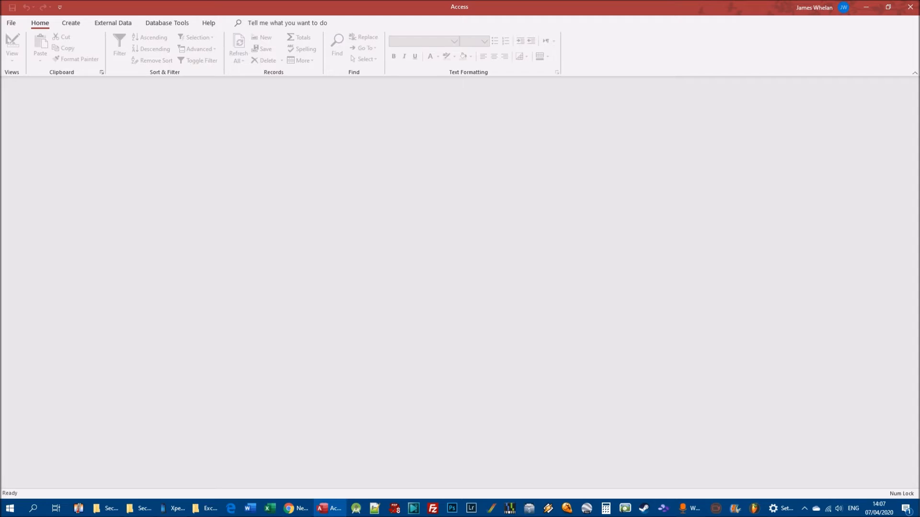
Step: Open the Houses1 database and start a new query in Design view
click(11, 23)
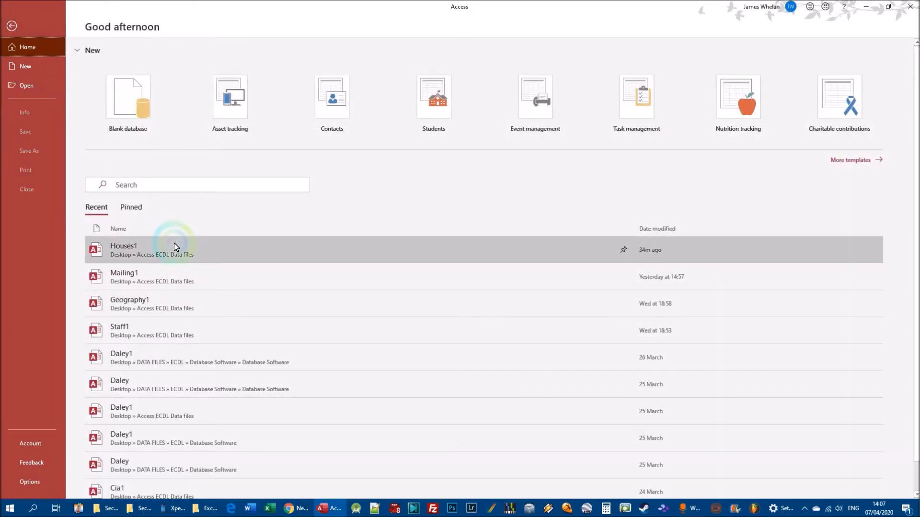
click(153, 249)
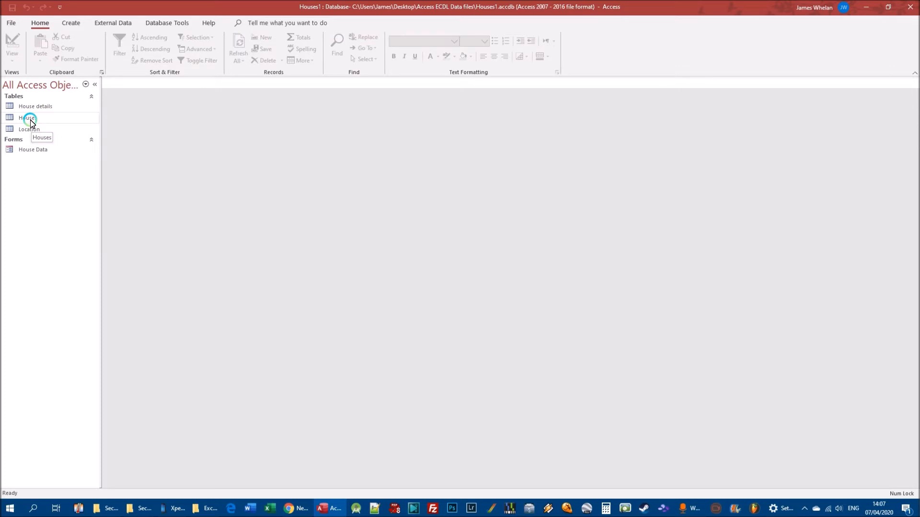
click(72, 23)
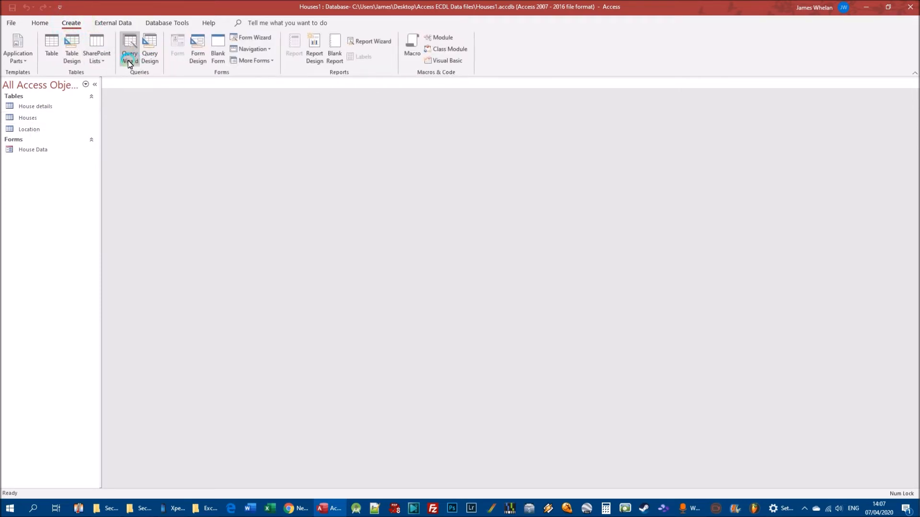
click(152, 62)
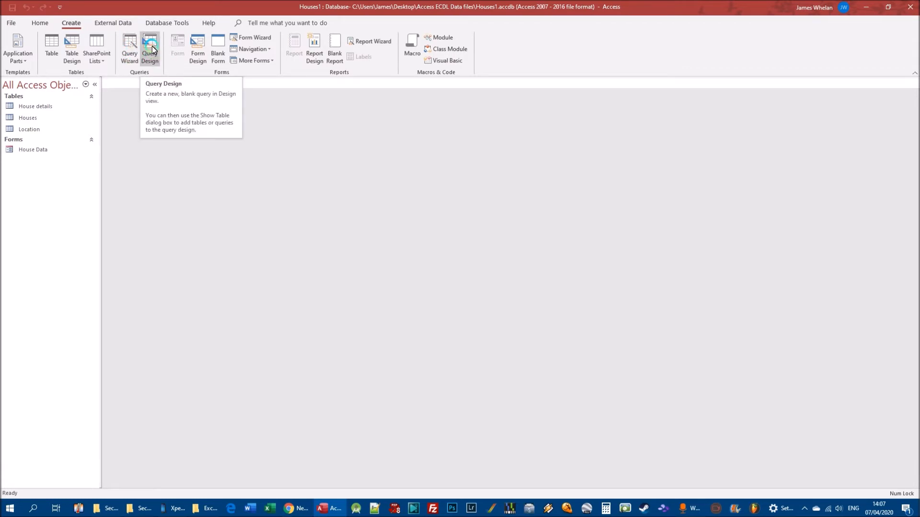
Step: Add the Houses table to the query and enlarge its field list to show every field
drag(450, 251, 243, 115)
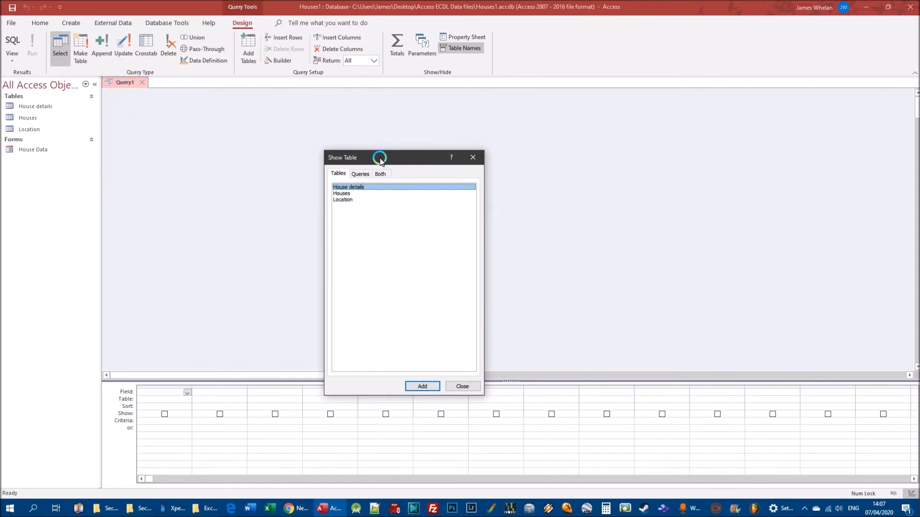
drag(380, 157, 344, 123)
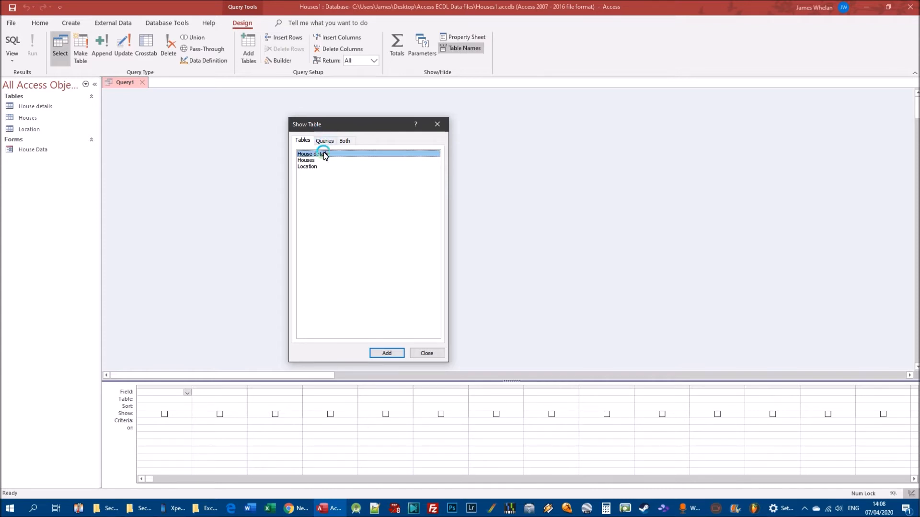
click(309, 161)
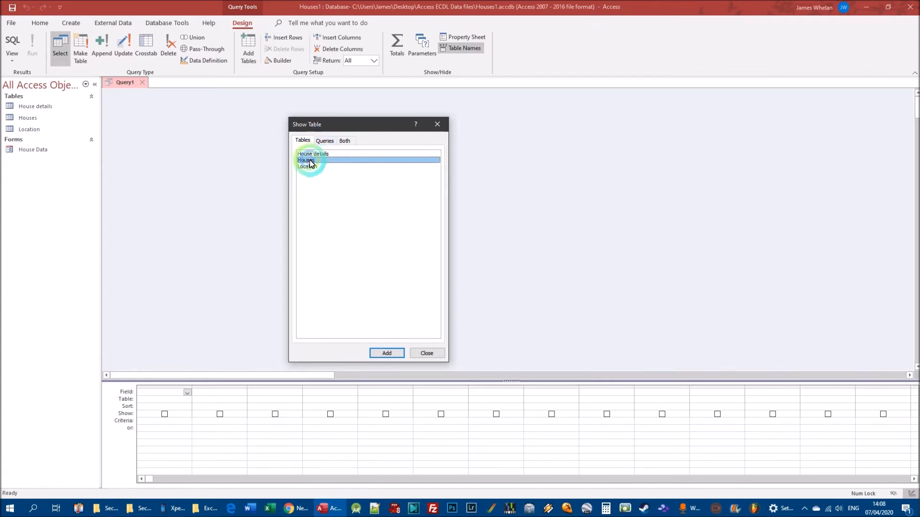
click(387, 354)
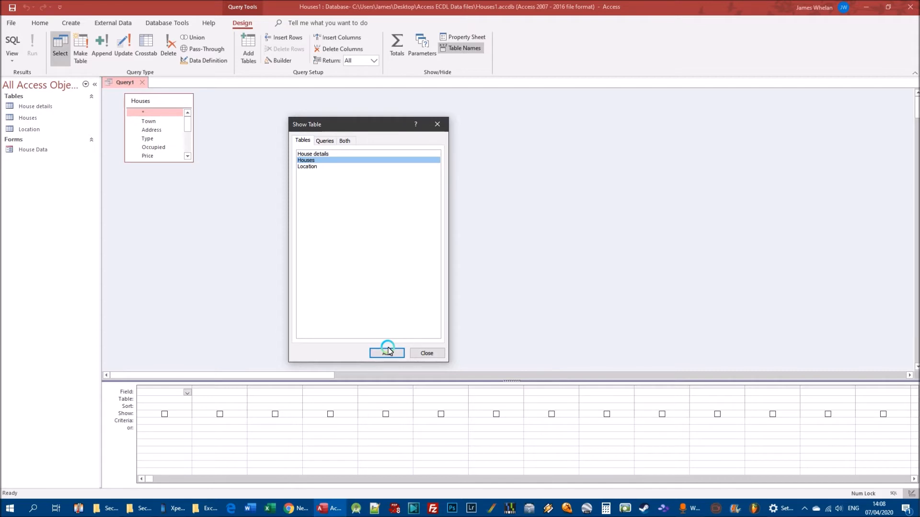
click(433, 353)
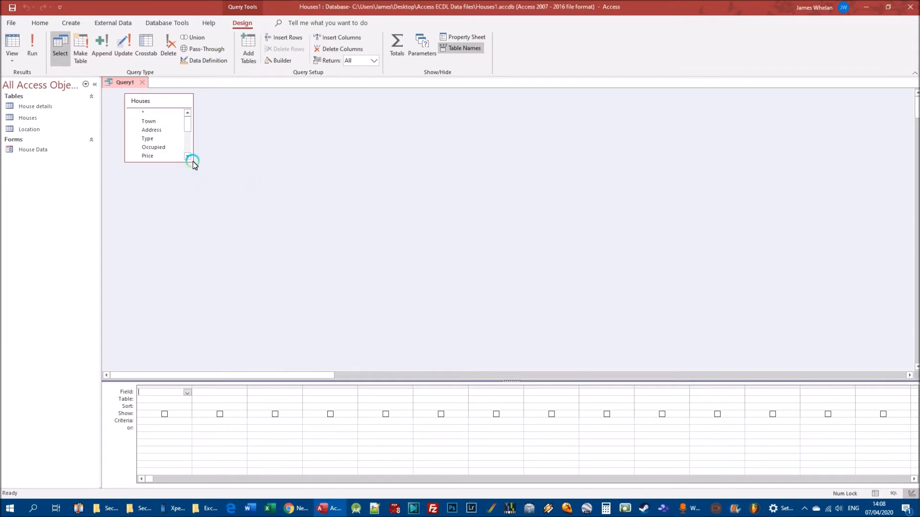
drag(193, 165, 206, 237)
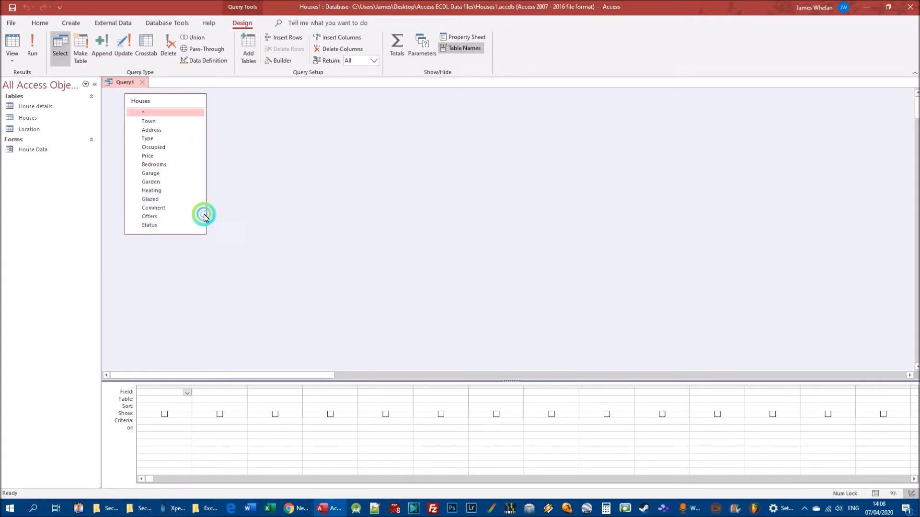
click(167, 112)
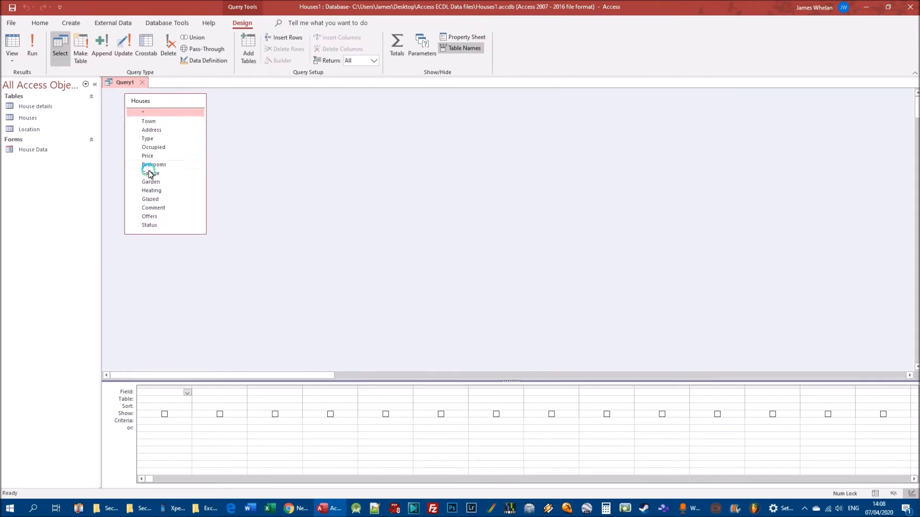
Step: Open the Houses table to examine its fields and records, and close it again
click(37, 119)
double_click(36, 120)
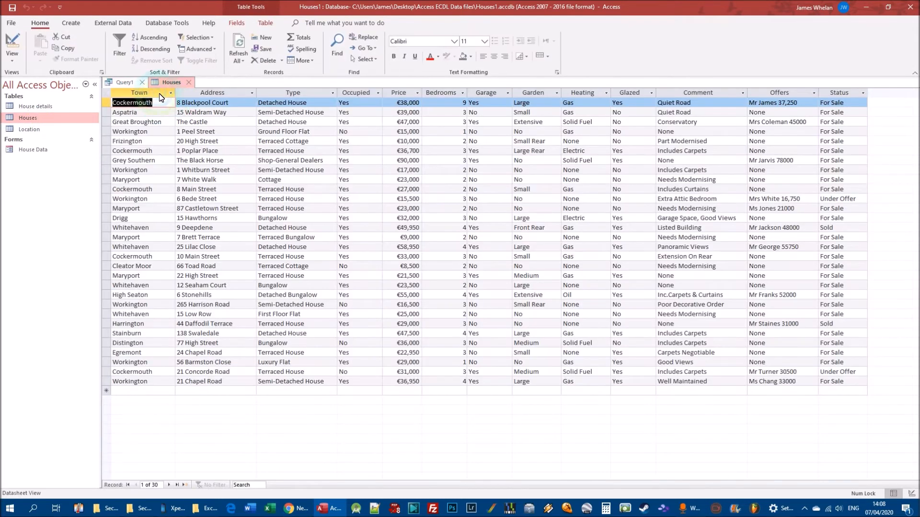
click(189, 82)
Step: Add the Town field to the query grid in two different ways, undoing the addition each time
click(151, 126)
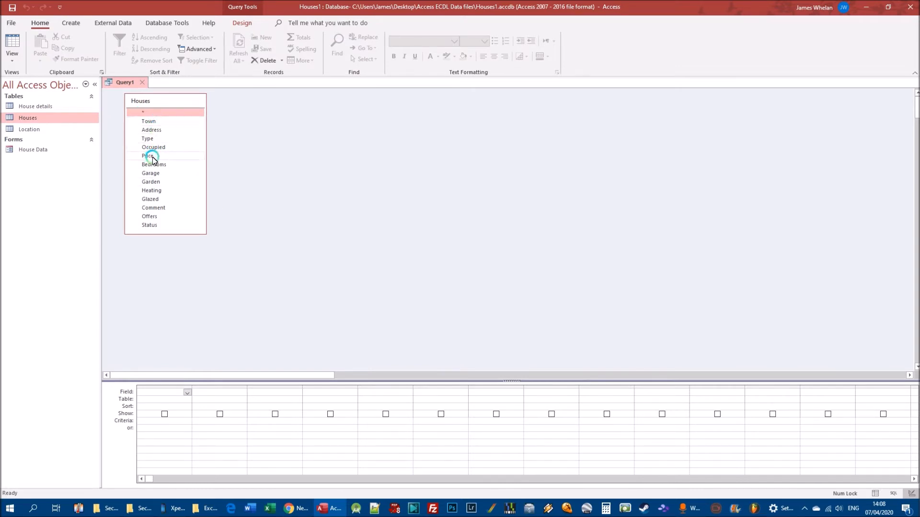
double_click(153, 123)
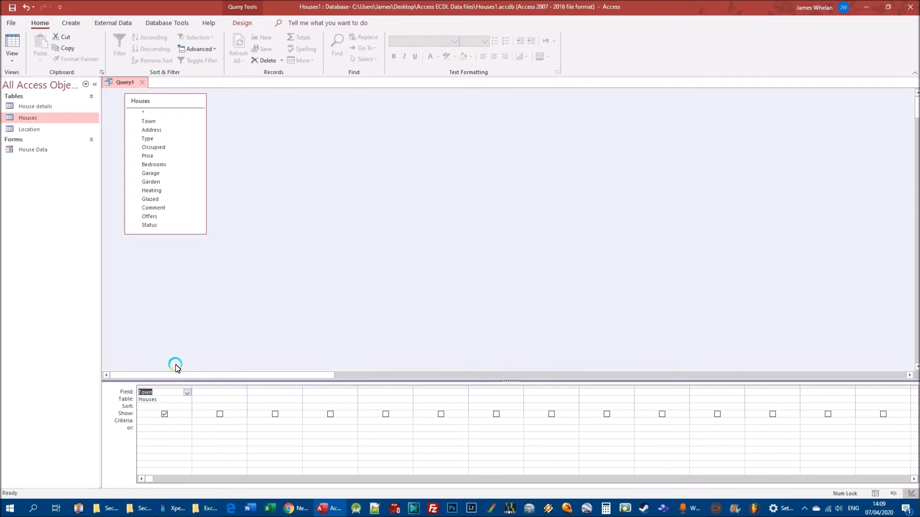
click(26, 8)
drag(149, 121, 155, 392)
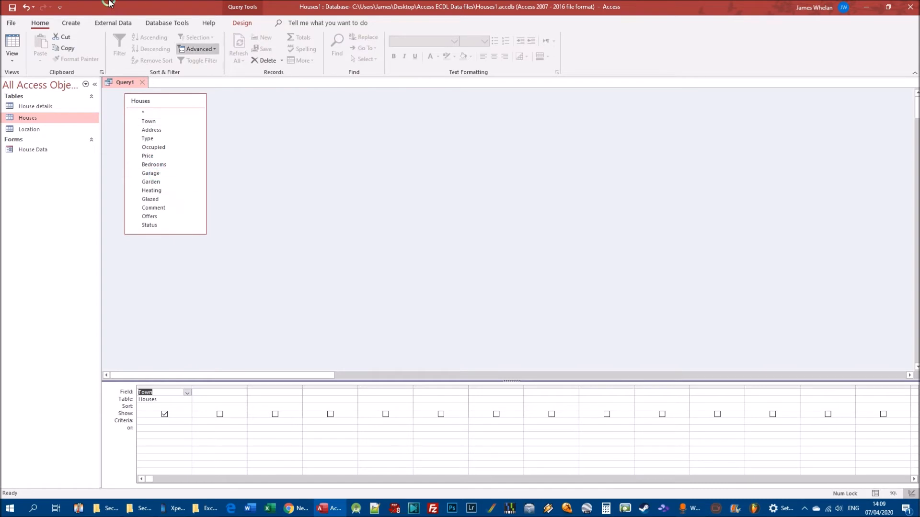
click(28, 7)
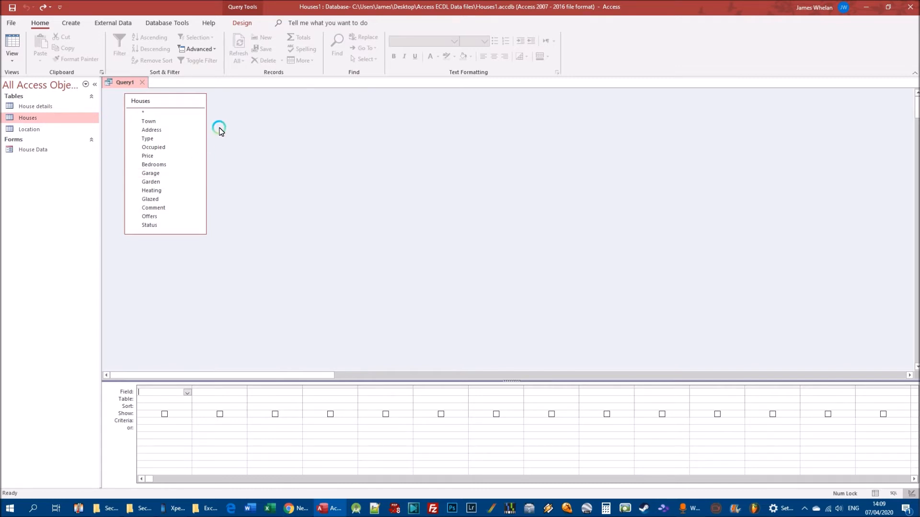
Step: Add the consecutive fields Town to Price to the query grid as one selection, and undo all the additions
click(154, 124)
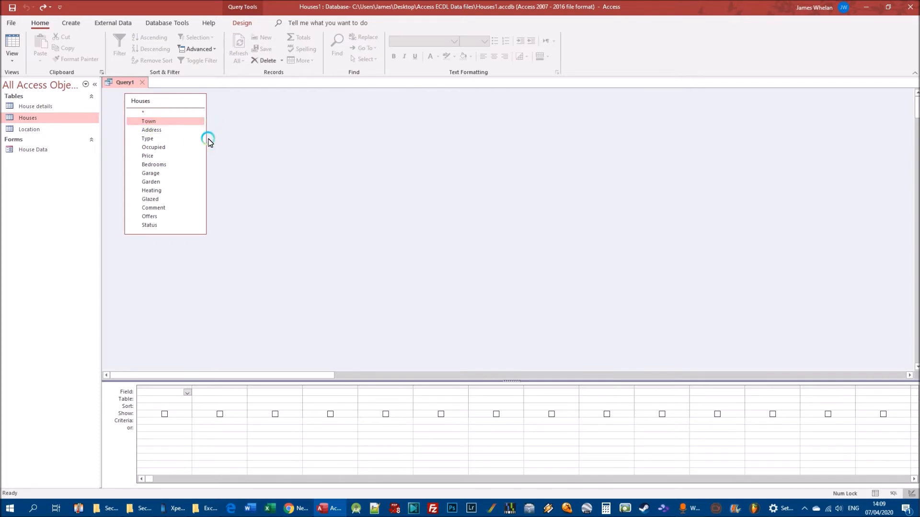
shift+click(148, 156)
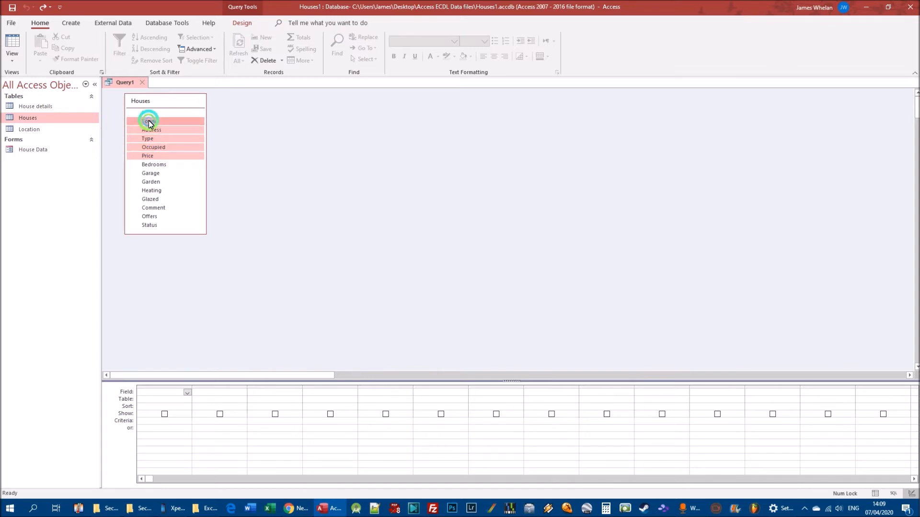
drag(150, 124, 157, 395)
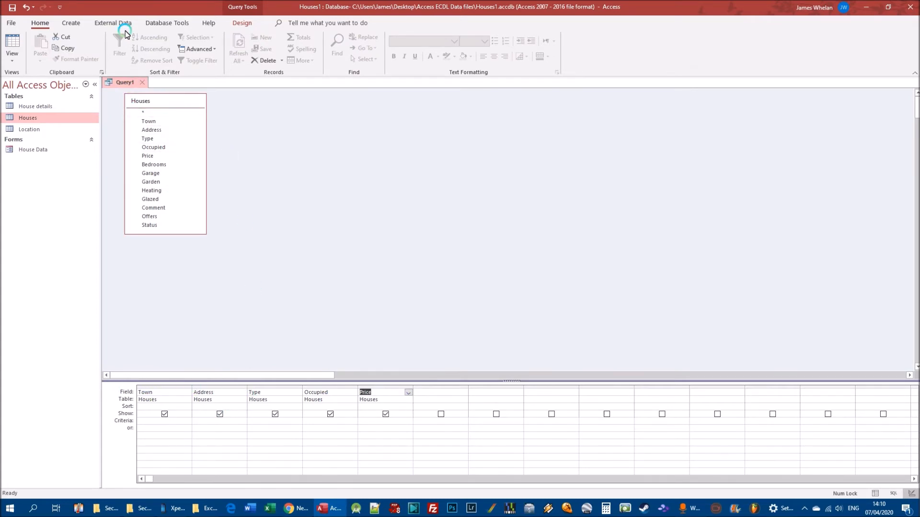
click(27, 7)
click(27, 7)
click(27, 7)
click(27, 7)
click(27, 7)
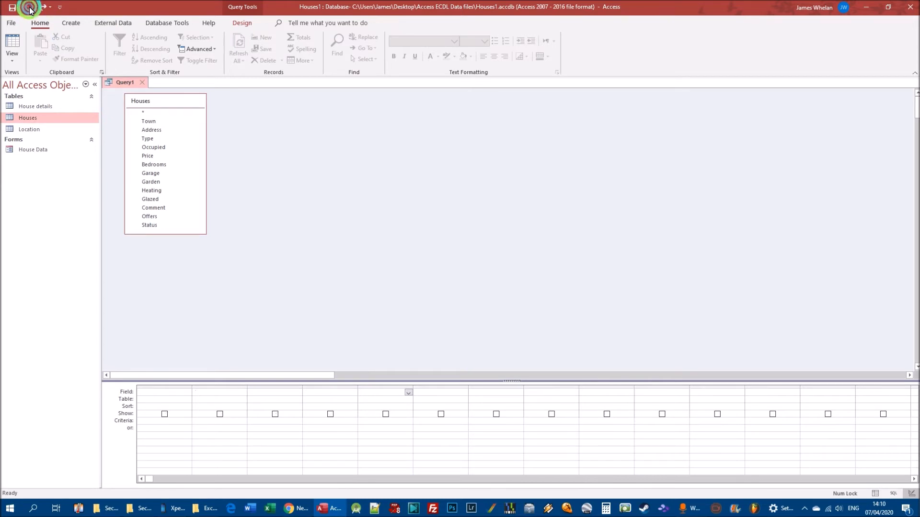
Step: Add the Town, Address, Type, Occupied and Price fields to the query grid together and run the query
click(158, 121)
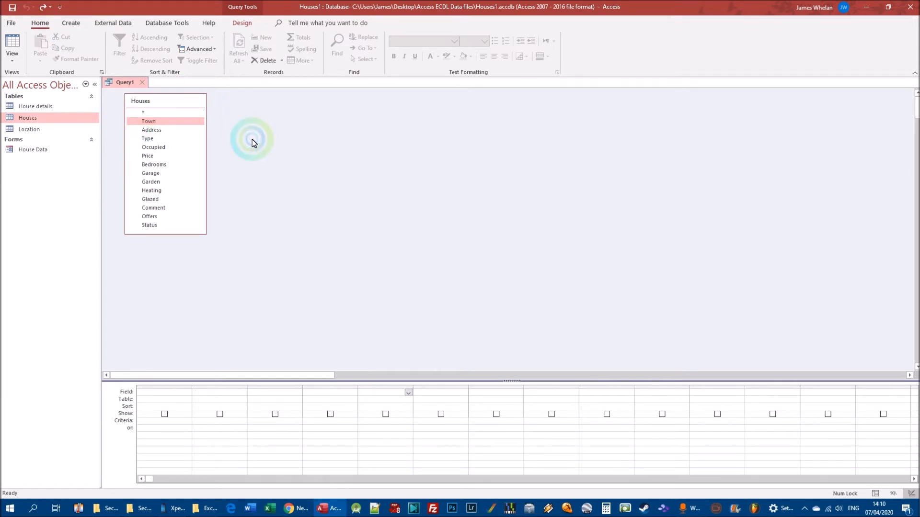
shift+click(153, 158)
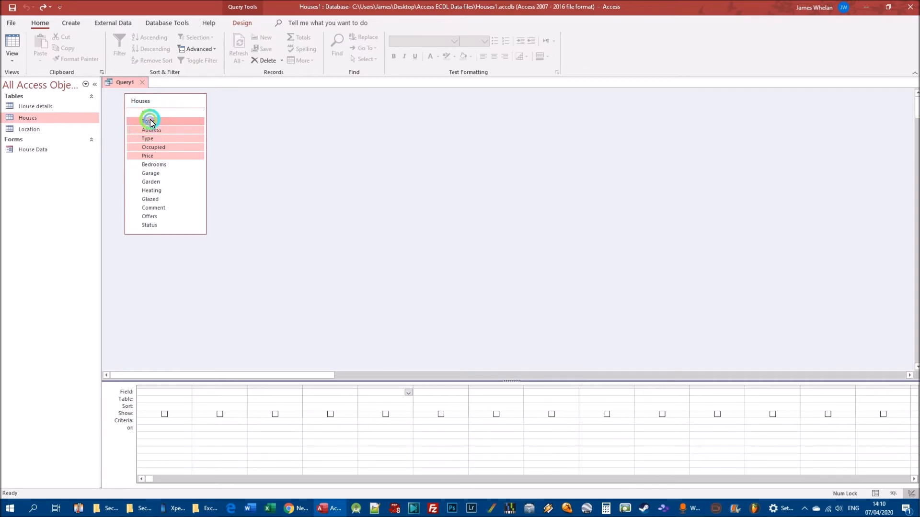
drag(150, 122, 169, 392)
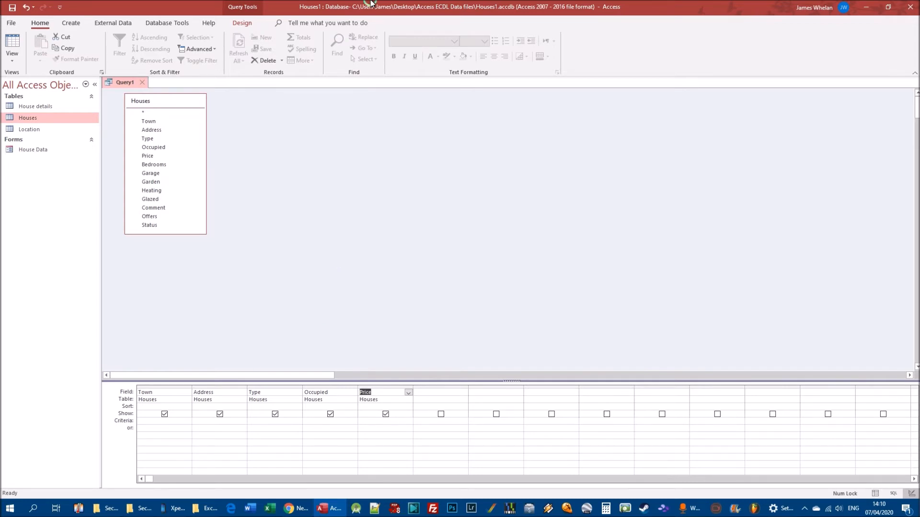
click(242, 23)
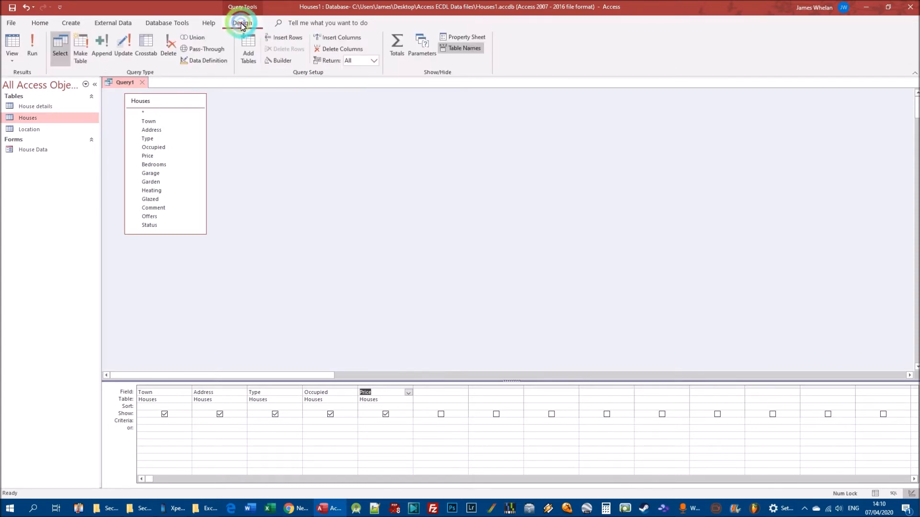
click(31, 53)
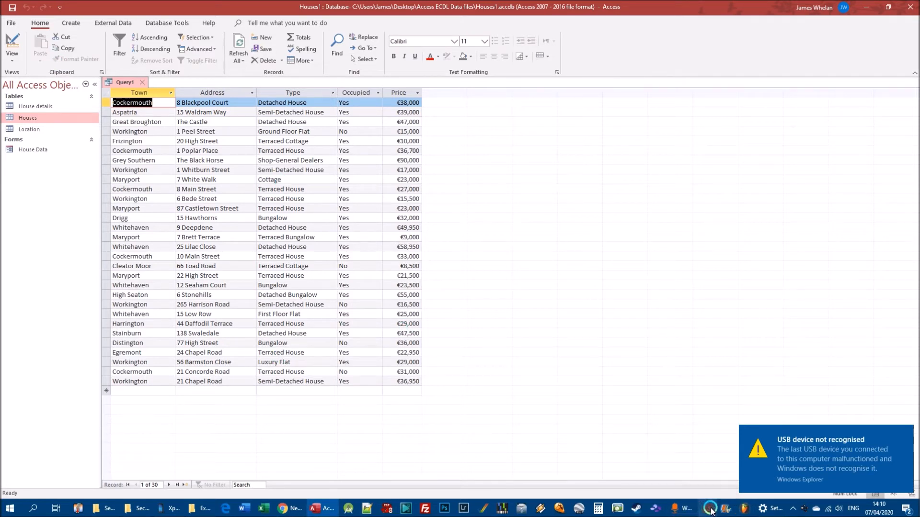
Step: Switch the query back to Design view to review its design and rerun it
click(12, 54)
click(323, 186)
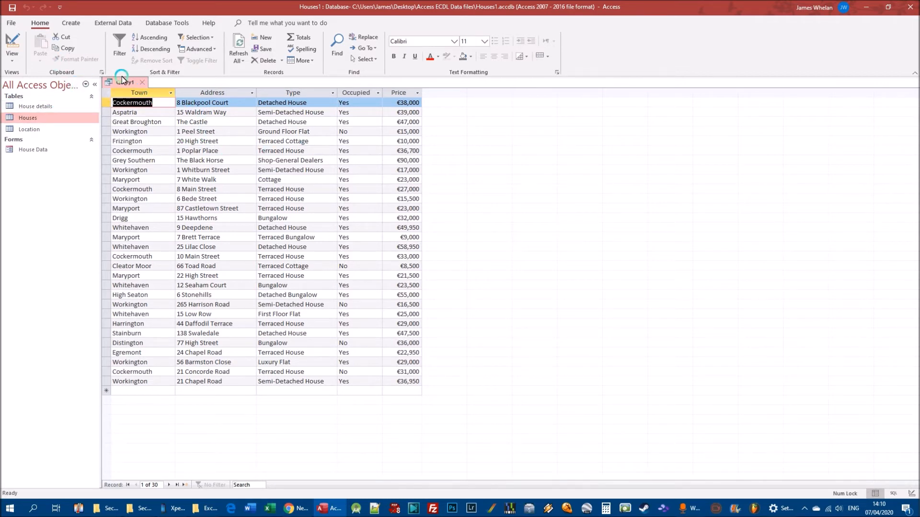
click(20, 69)
click(24, 124)
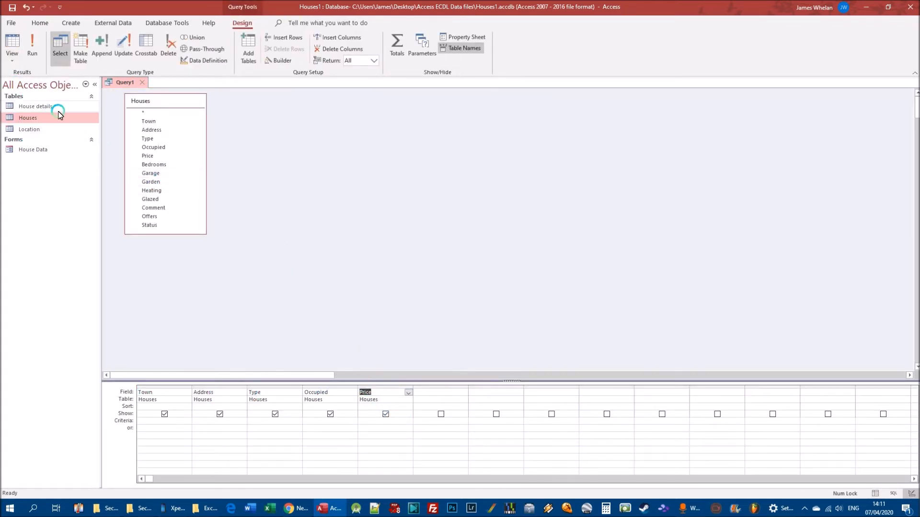
click(32, 48)
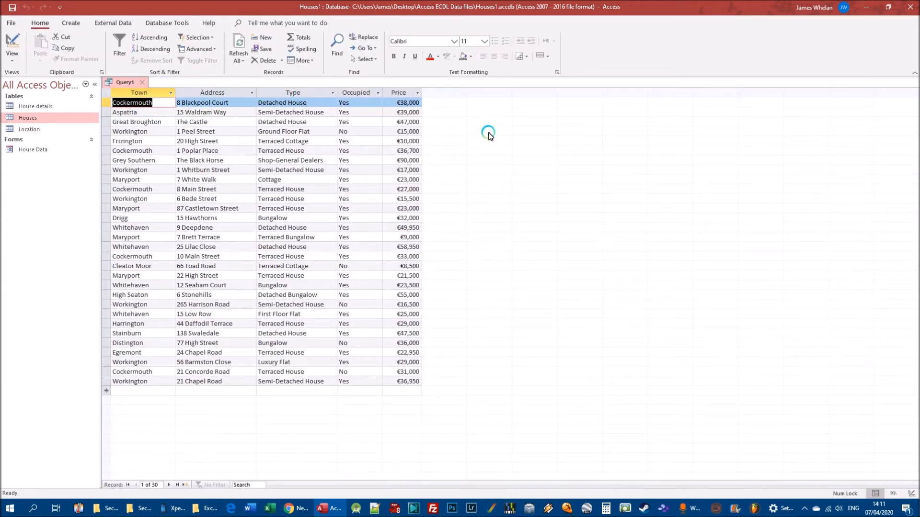
Step: Compare the full Houses table with the query output, and return the query to Design view
double_click(29, 117)
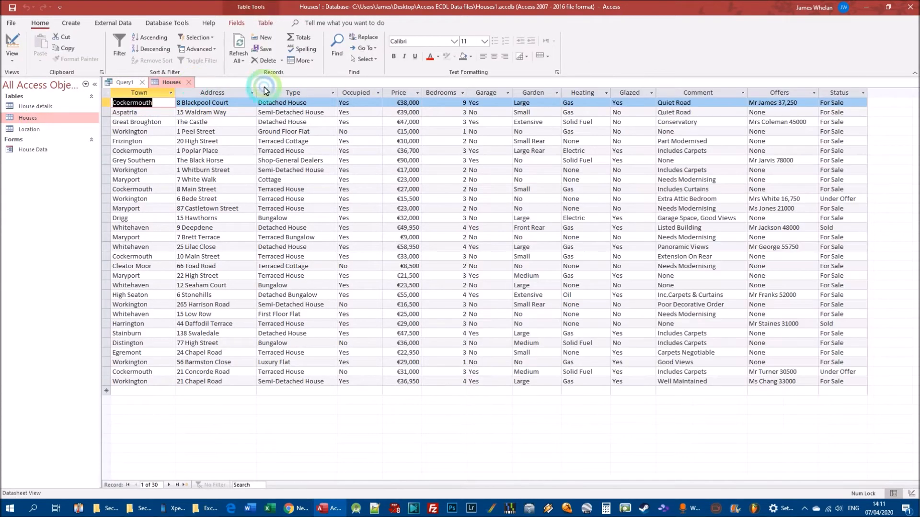
click(188, 82)
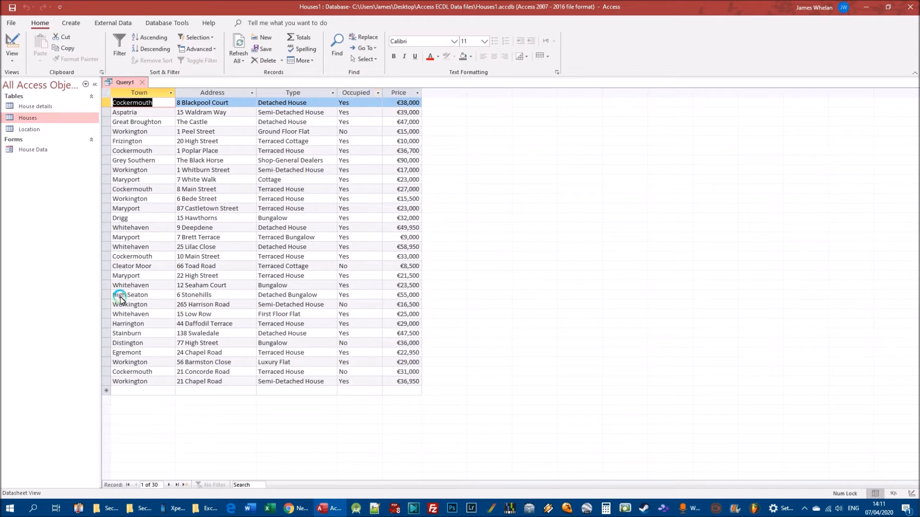
right_click(31, 118)
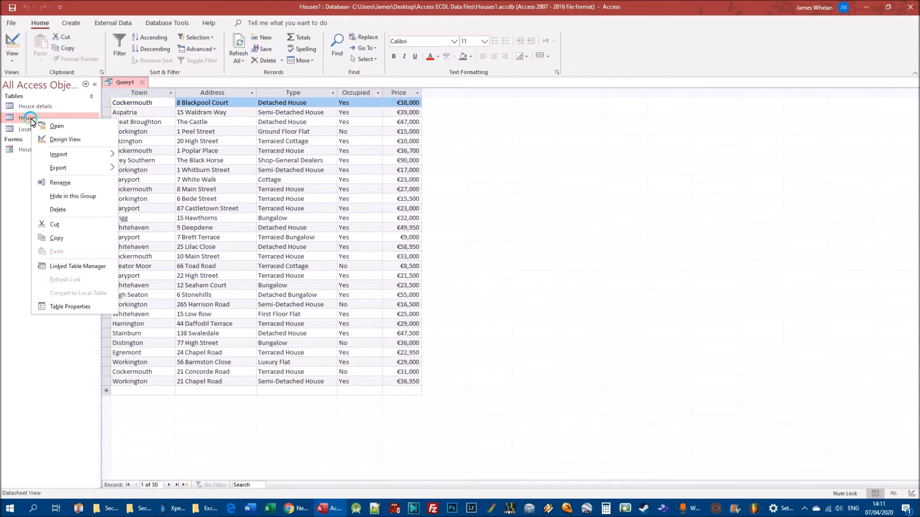
right_click(122, 82)
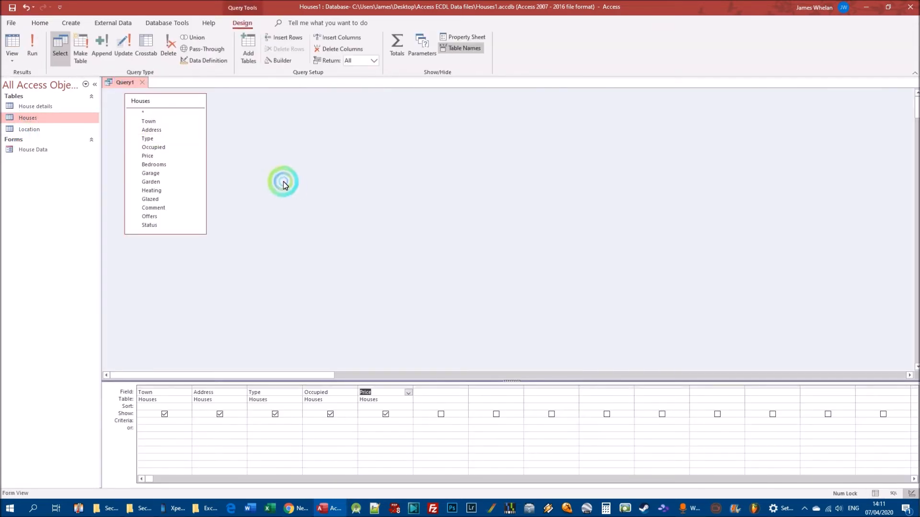
click(261, 415)
right_click(129, 81)
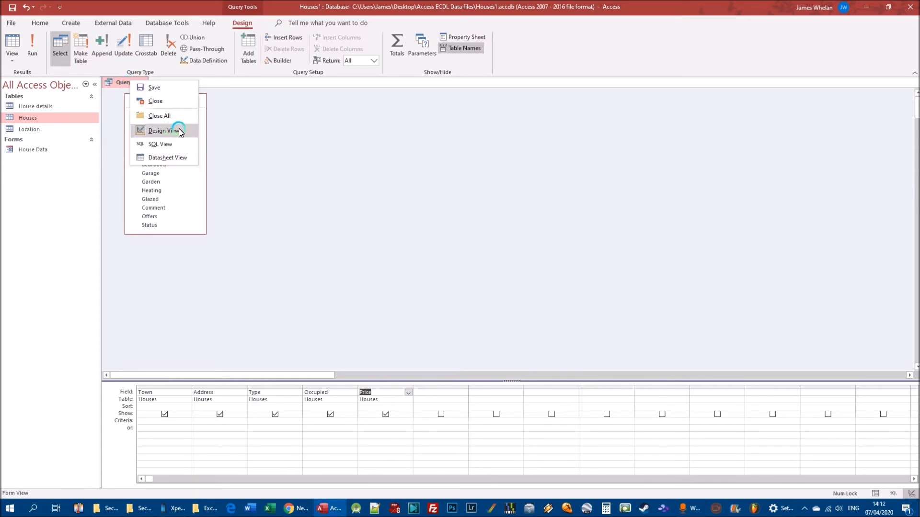
click(288, 129)
right_click(123, 82)
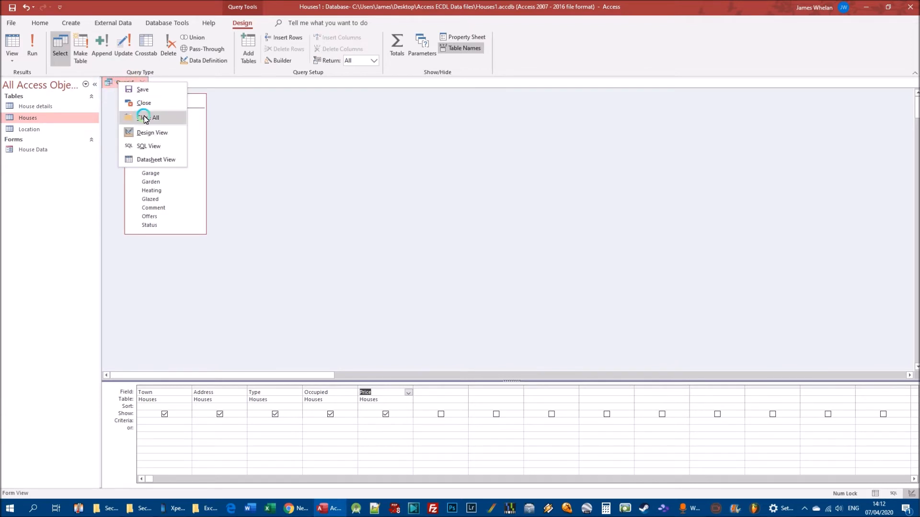
click(150, 132)
right_click(125, 83)
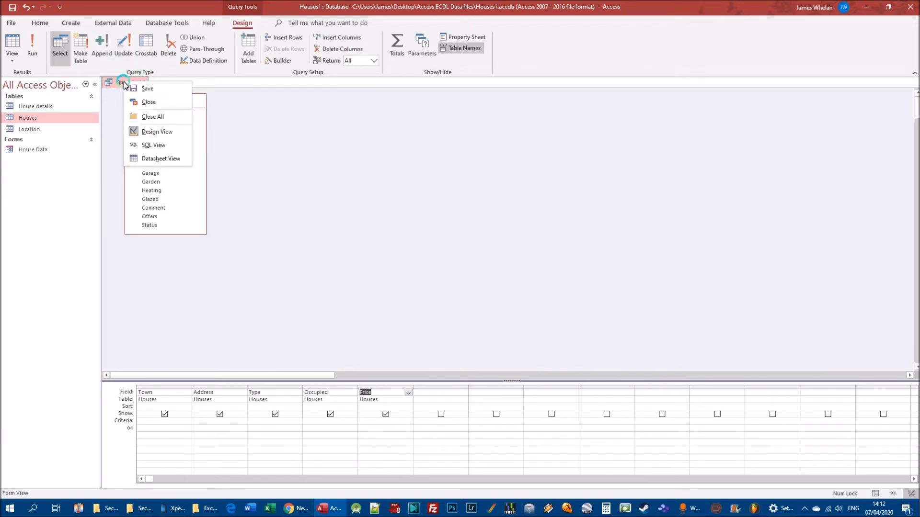
Step: View the query results in Datasheet view and return the query to Design view
click(160, 158)
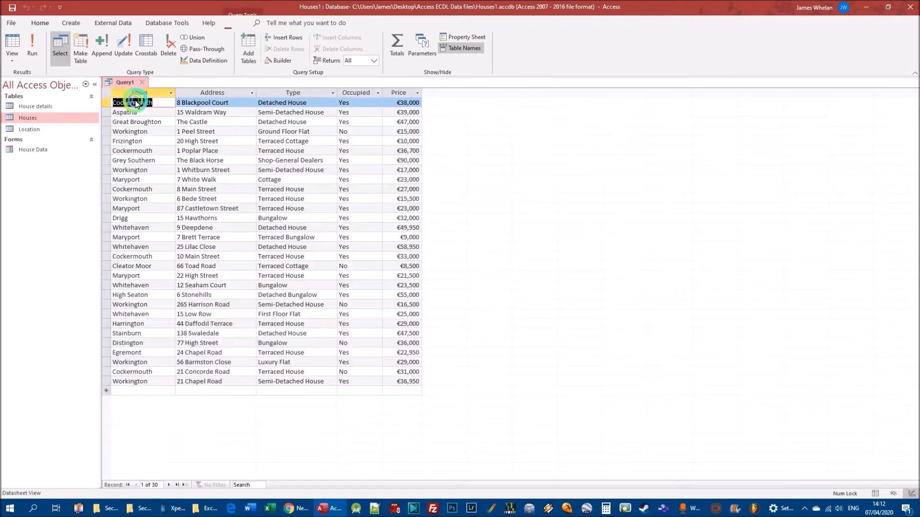
right_click(125, 83)
click(160, 131)
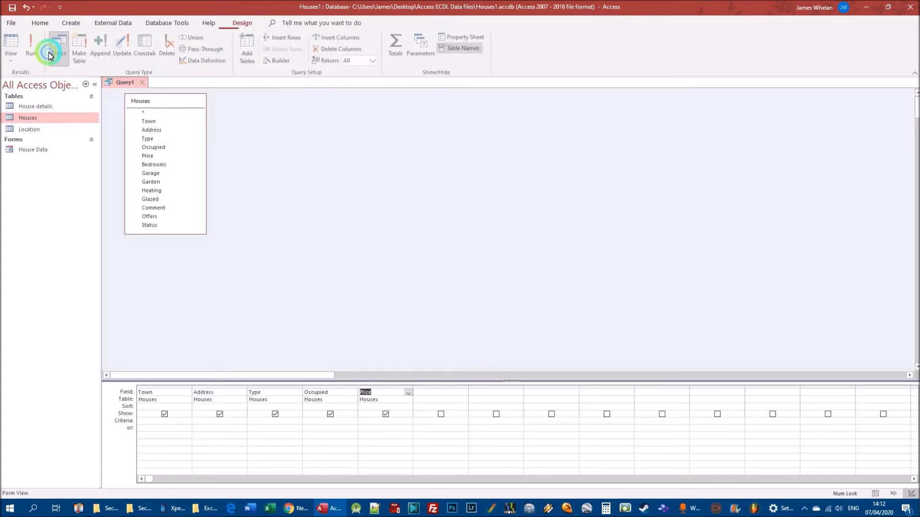
click(14, 61)
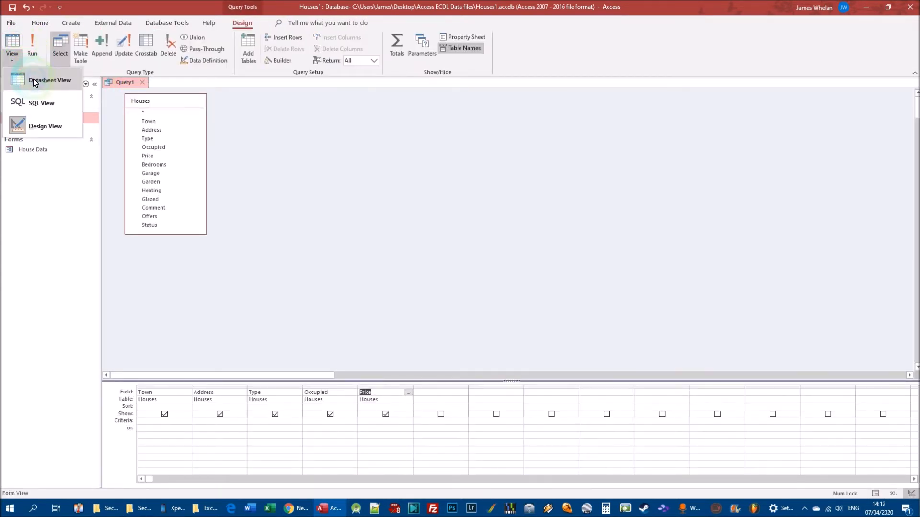
click(123, 82)
click(338, 349)
Step: Set the criterion of the Town field to Maryport and run the query
click(256, 426)
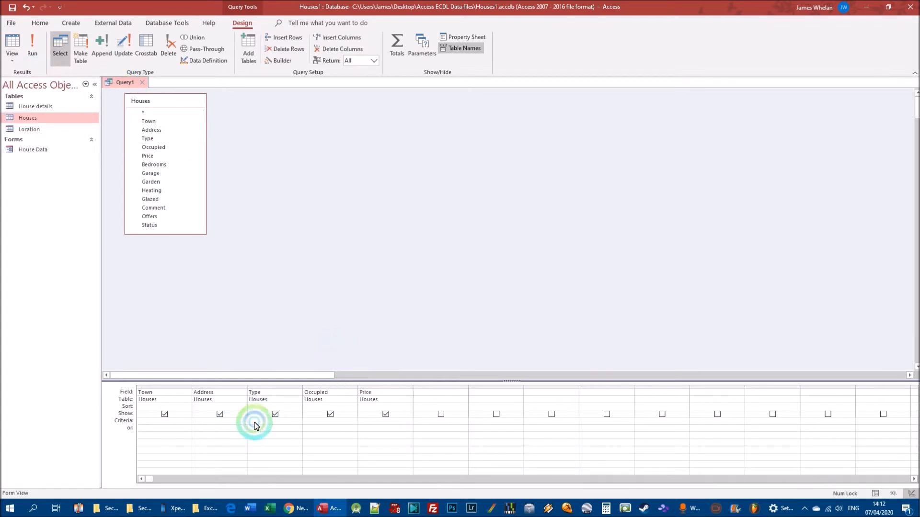
click(137, 422)
click(137, 421)
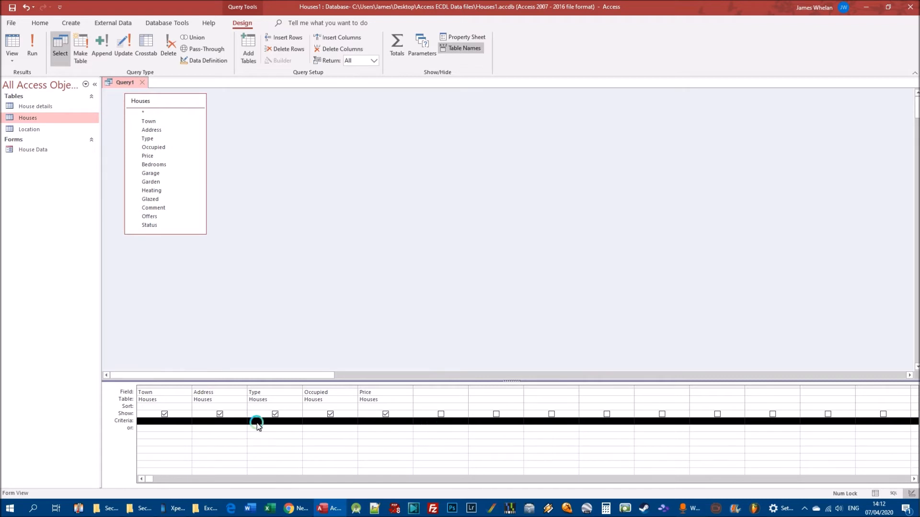
click(172, 423)
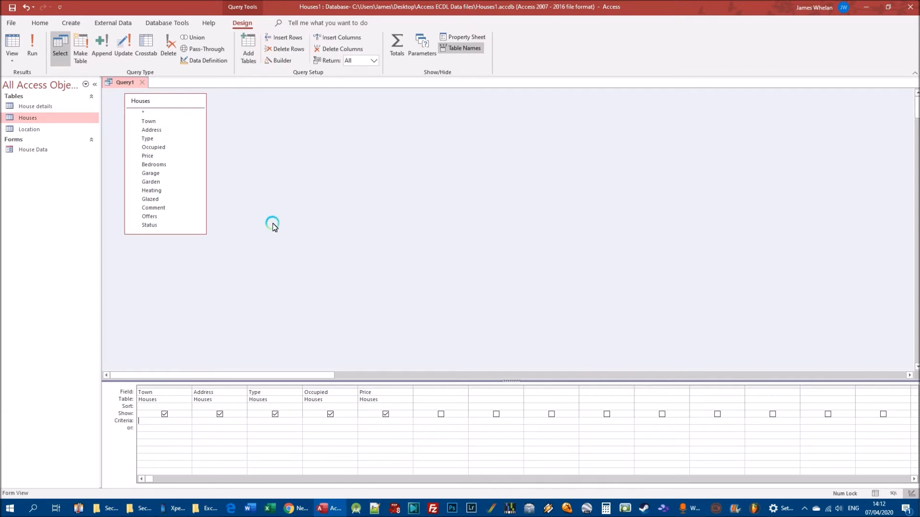
text(Maryport)
click(31, 45)
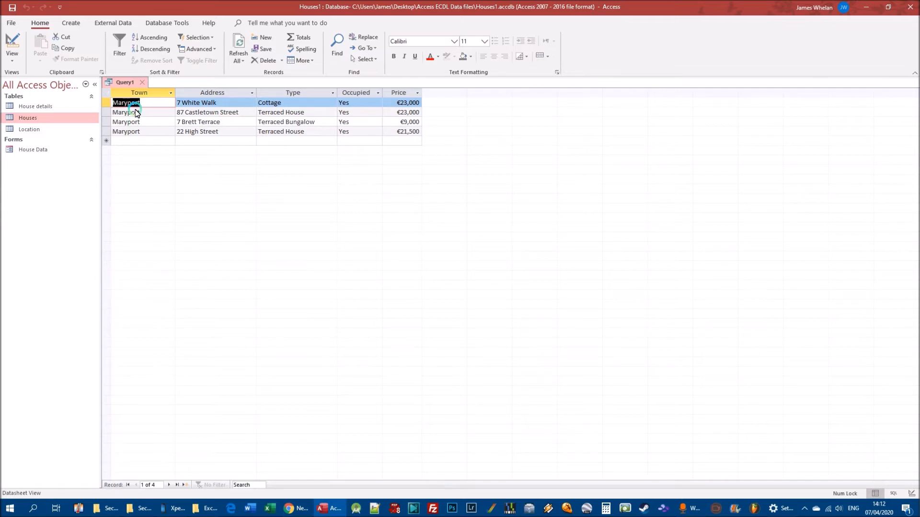
Step: Compare the full Houses table with the filtered query output, and return the query to Design view
double_click(34, 119)
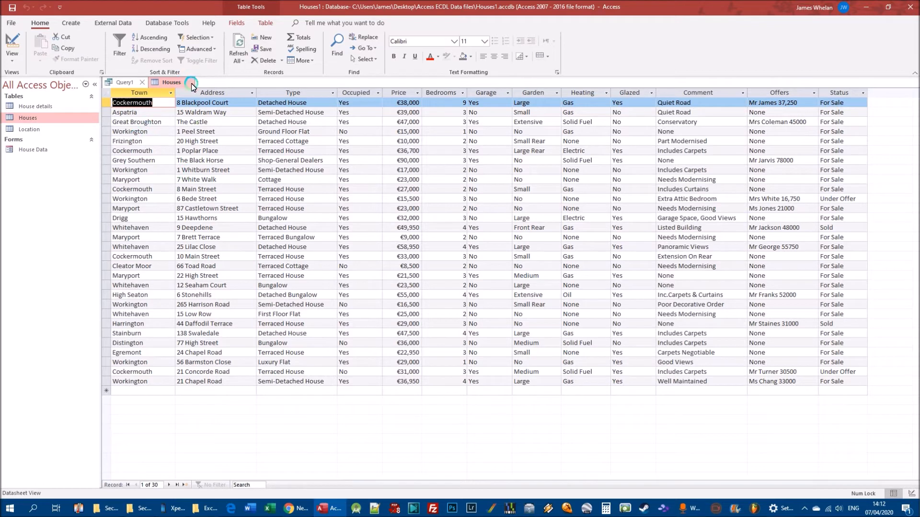
click(186, 82)
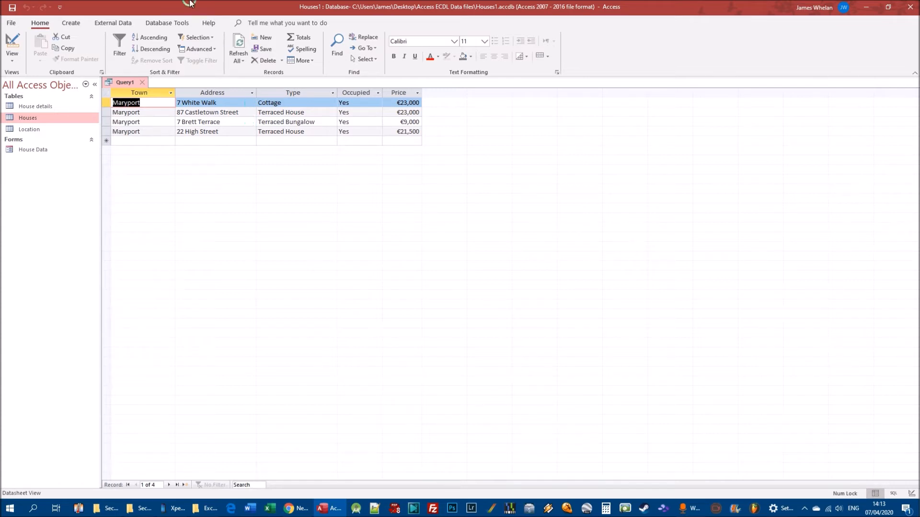
right_click(115, 80)
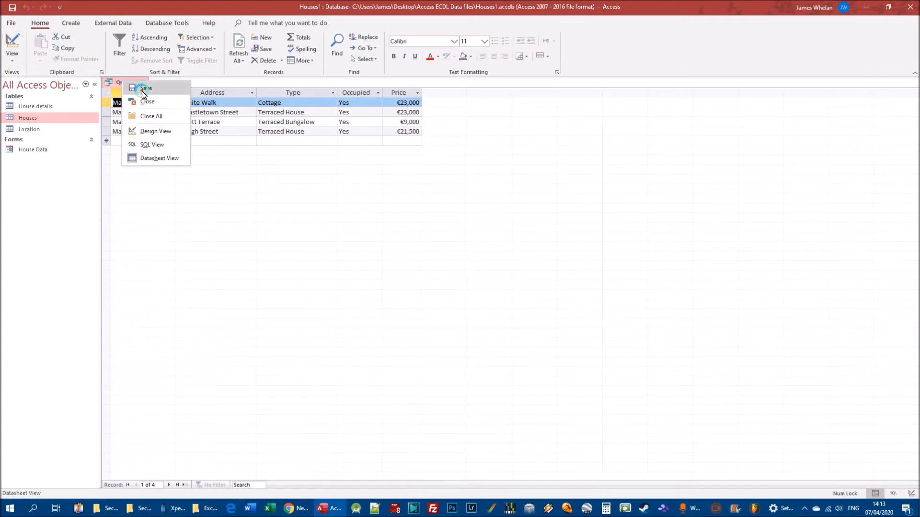
click(159, 127)
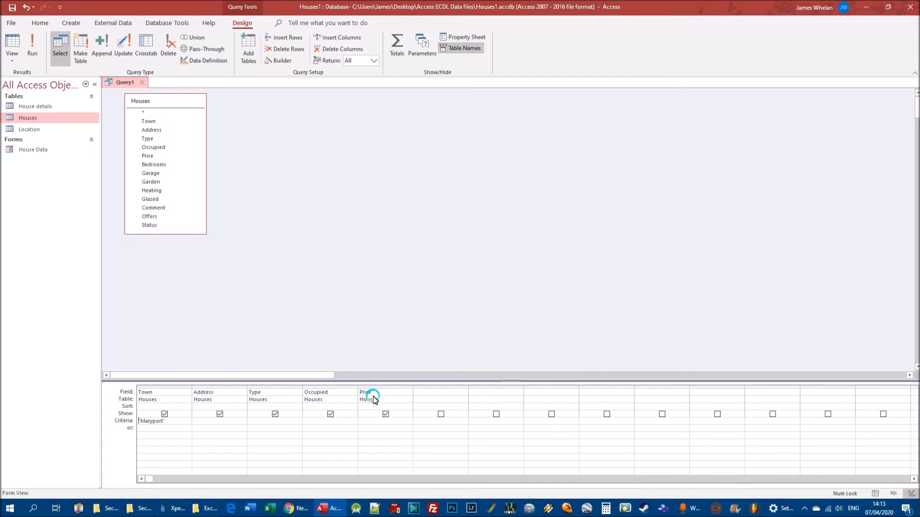
Step: Replace the Occupied field in the query grid with Bedrooms, placed after Price, and run the query
click(335, 388)
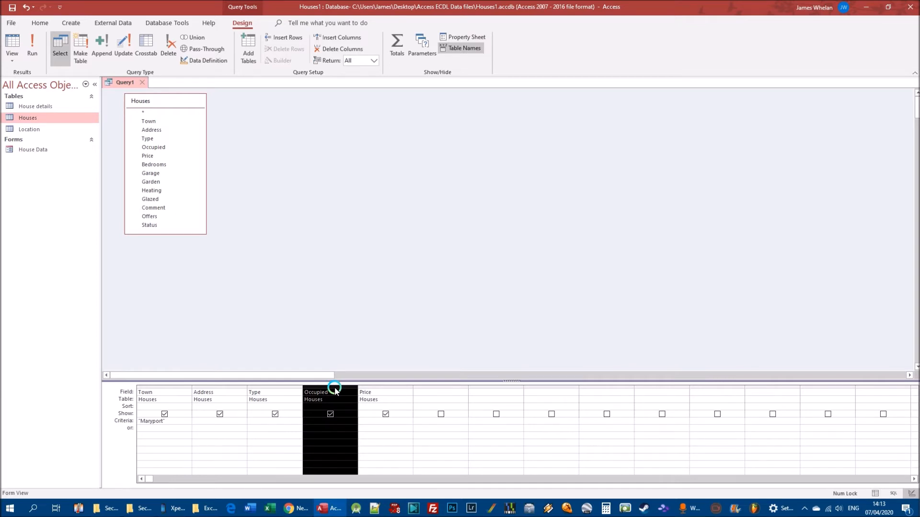
key(Delete)
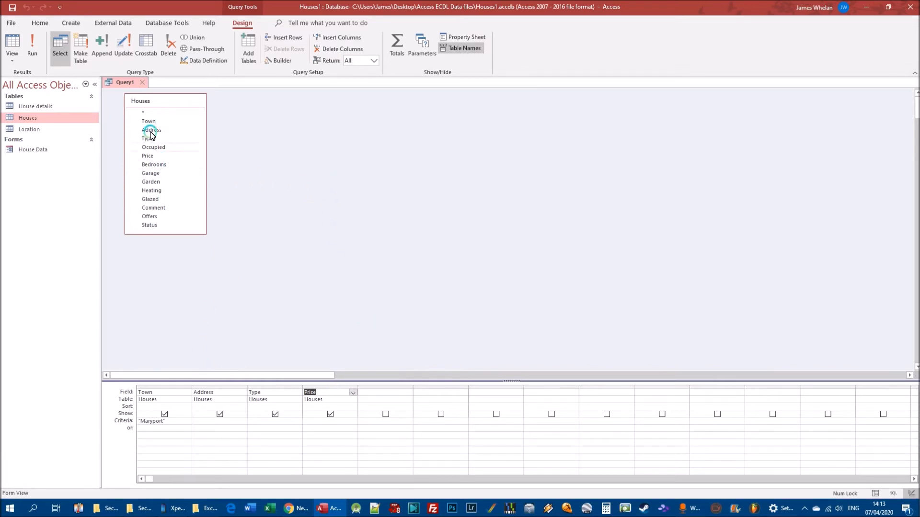
click(146, 165)
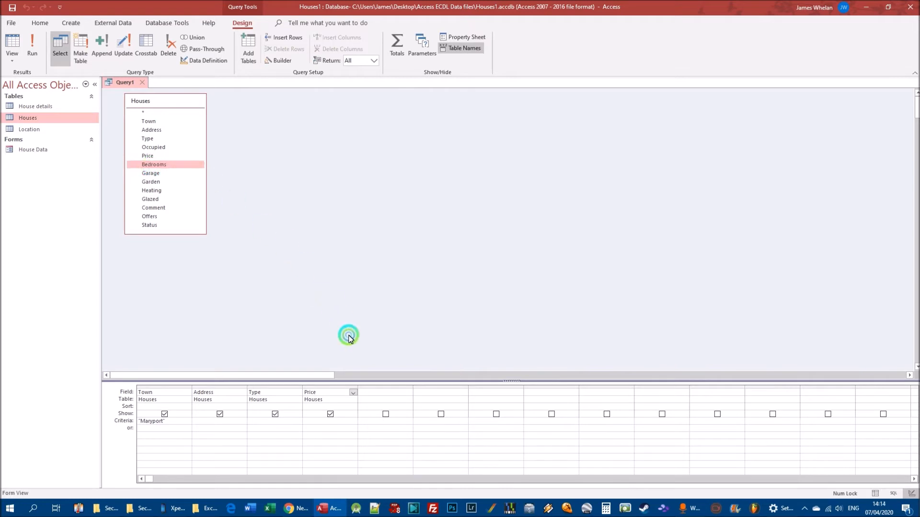
drag(383, 397, 382, 395)
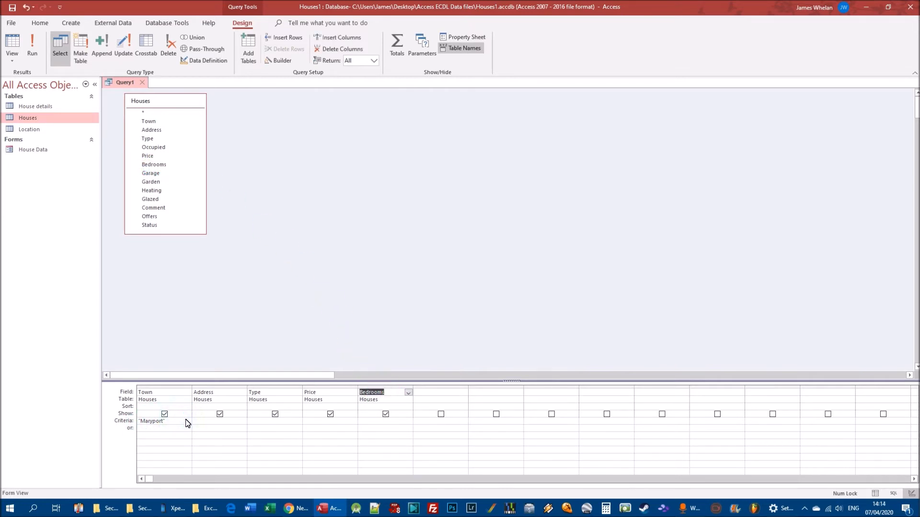
click(31, 46)
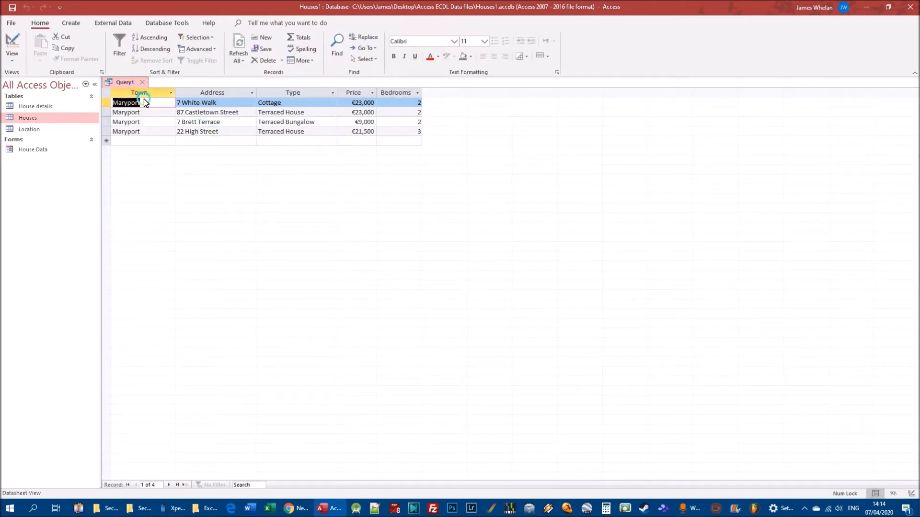
click(412, 104)
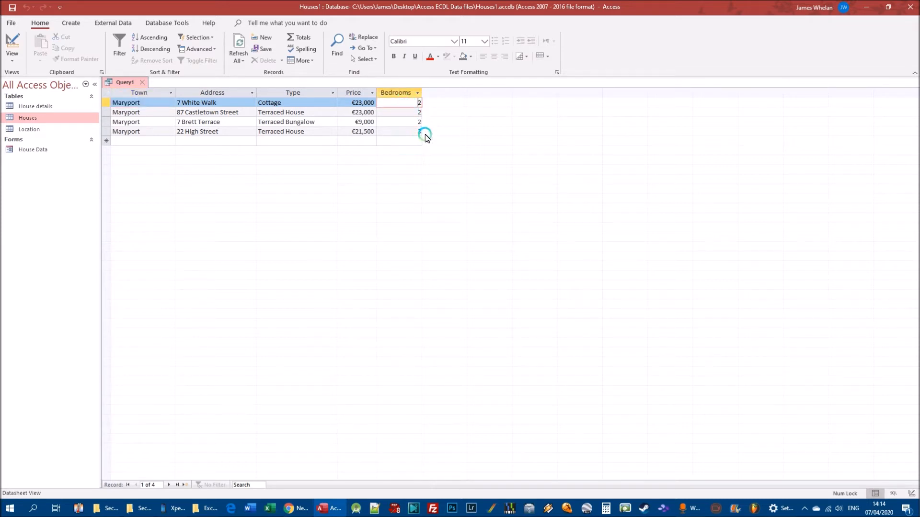
Step: Add a criterion of 2 to the Bedrooms field in Design view and run the query
click(12, 56)
click(50, 130)
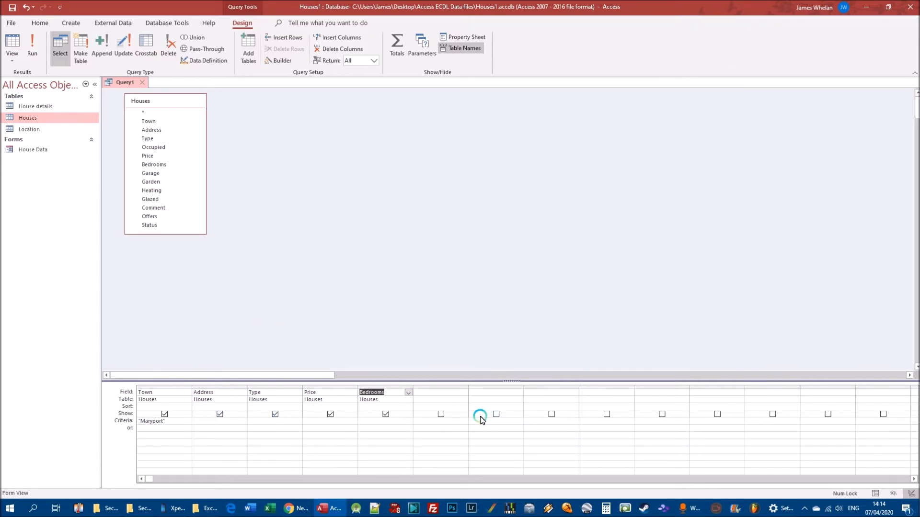
click(384, 422)
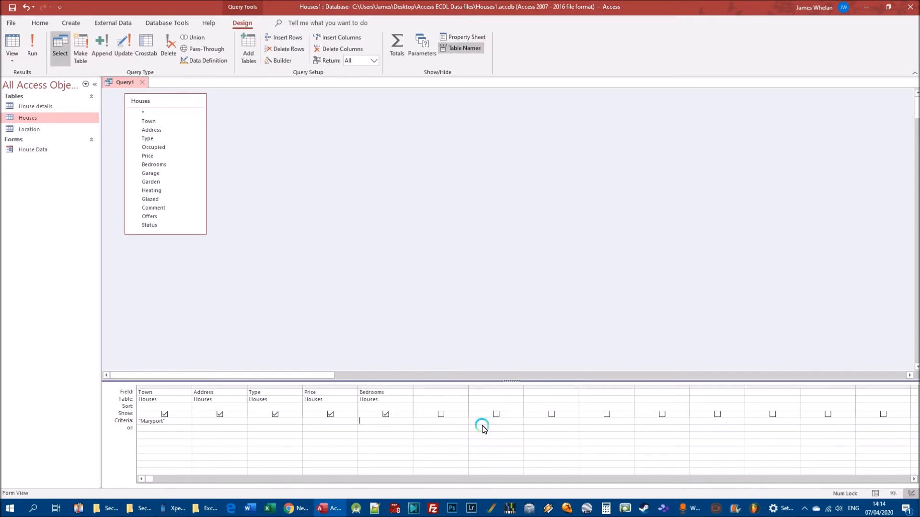
text(2)
click(33, 48)
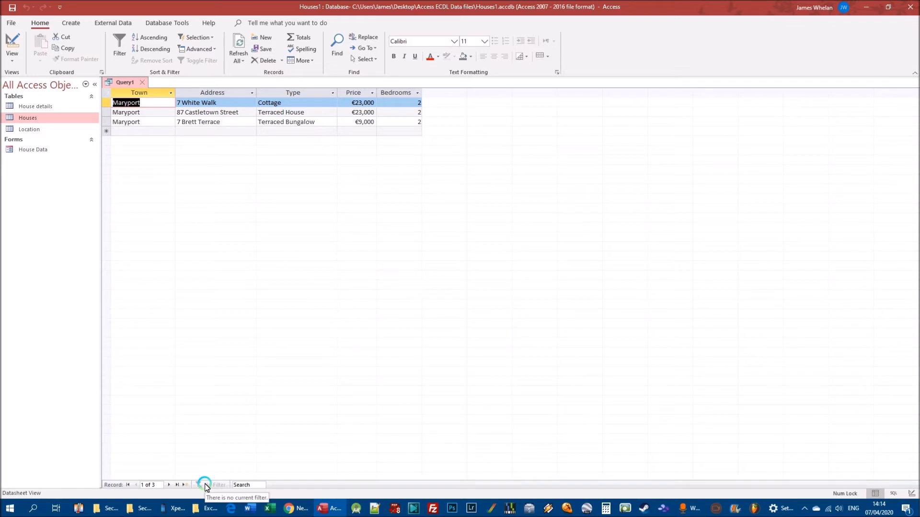
Step: Clear the Bedrooms and Town criteria in Design view and rerun the query
click(12, 53)
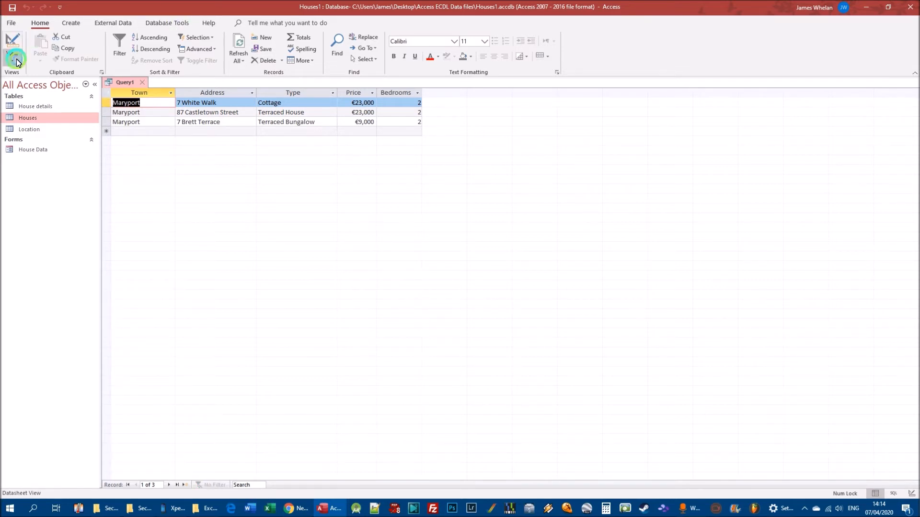
click(46, 126)
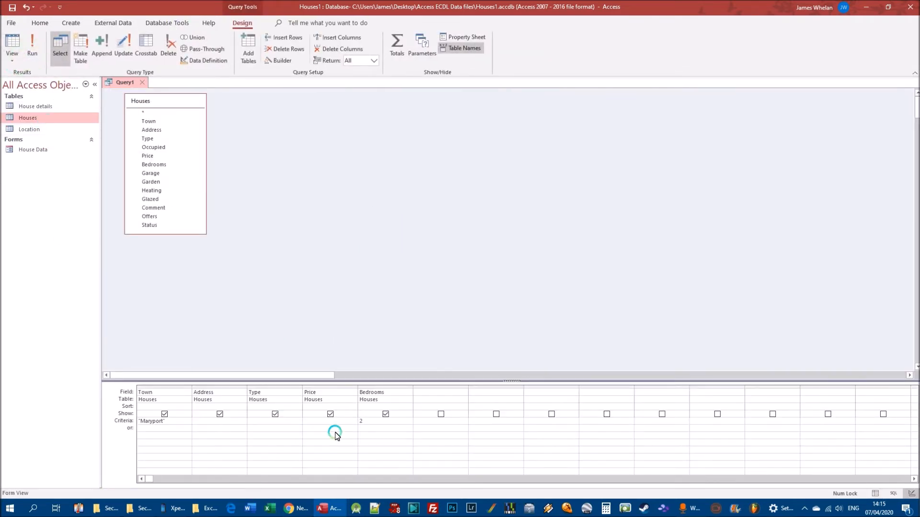
drag(372, 422, 324, 442)
key(Delete)
drag(178, 421, 137, 421)
key(Delete)
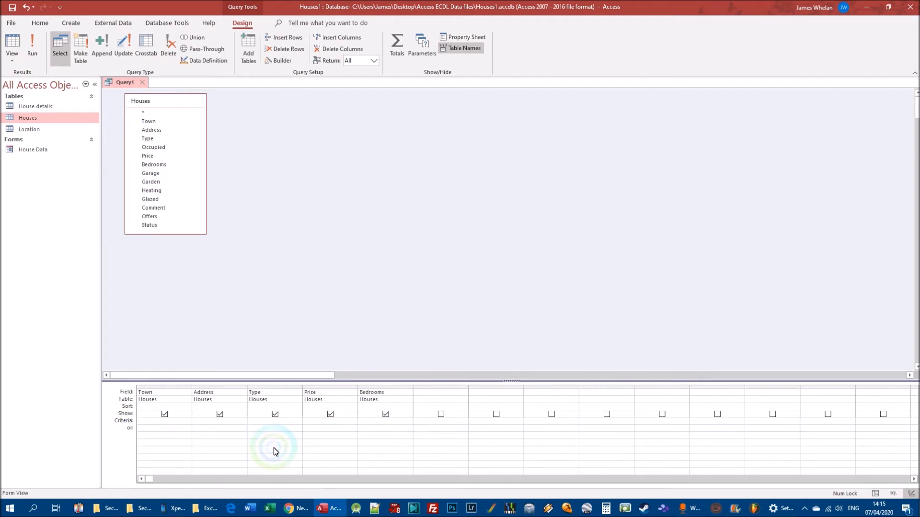
click(32, 46)
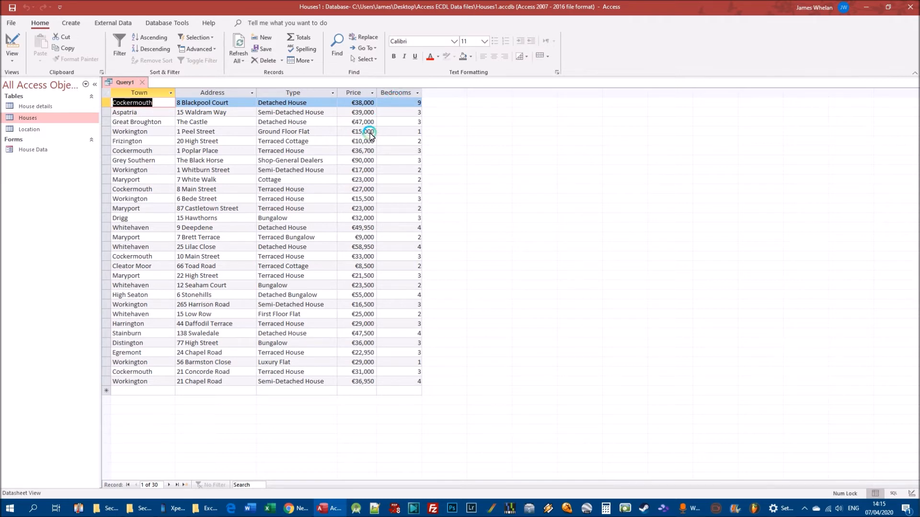
Step: Examine the order of the values in the Price column of the query results
click(367, 152)
click(362, 104)
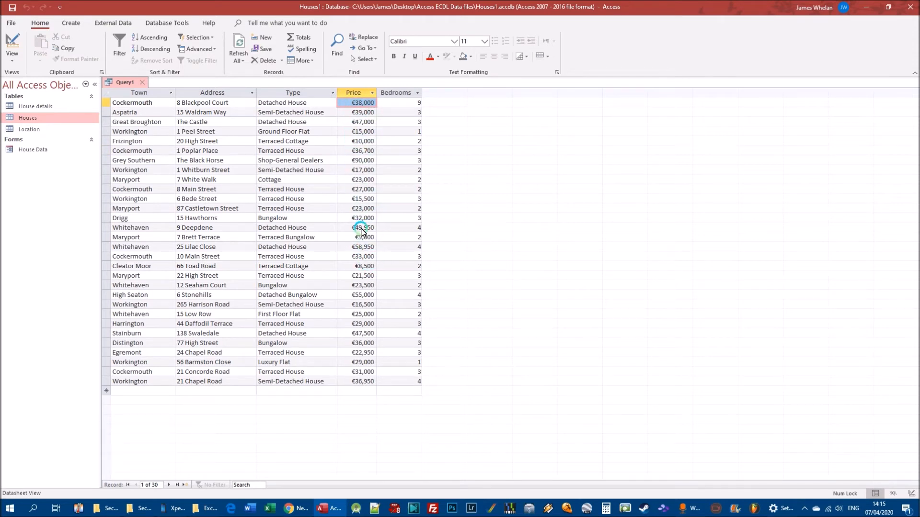
click(354, 93)
click(363, 247)
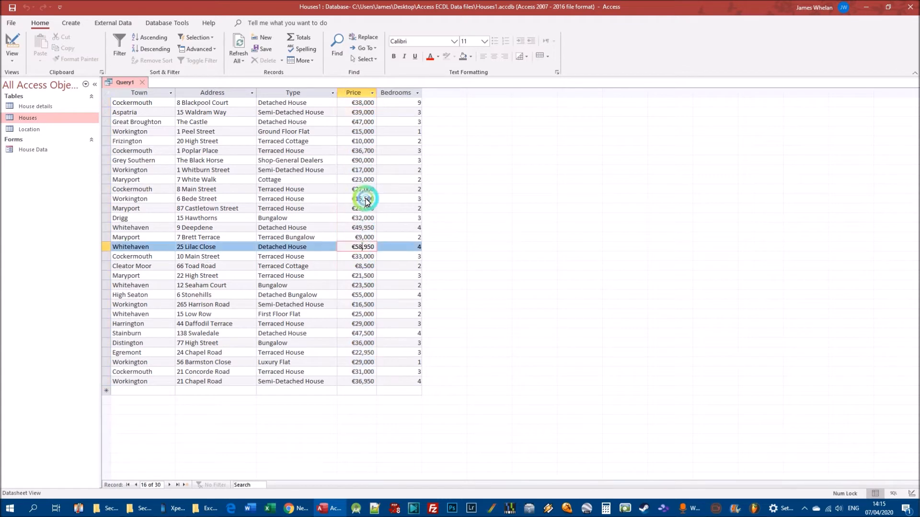
click(363, 141)
click(361, 114)
click(364, 285)
click(362, 352)
click(359, 188)
Step: Sort the query results by Price in ascending order, try descending order, and restore the ascending sort
click(359, 139)
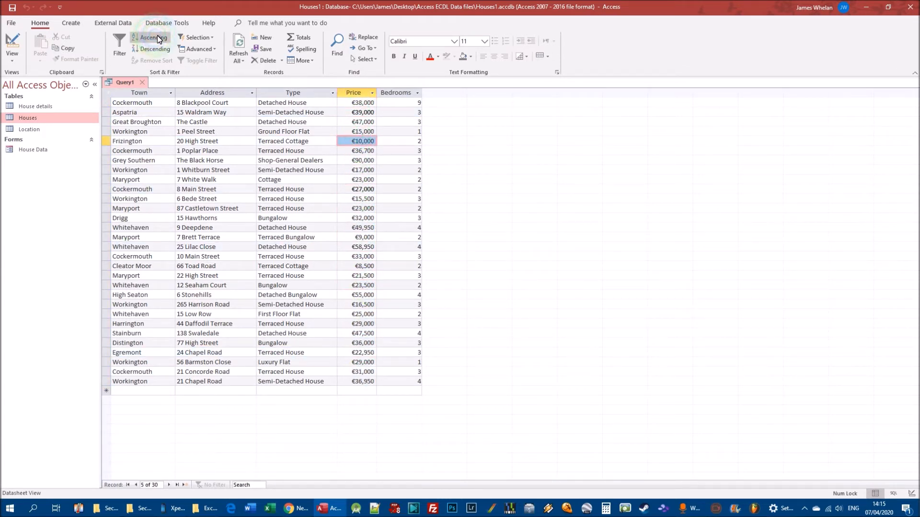
click(154, 37)
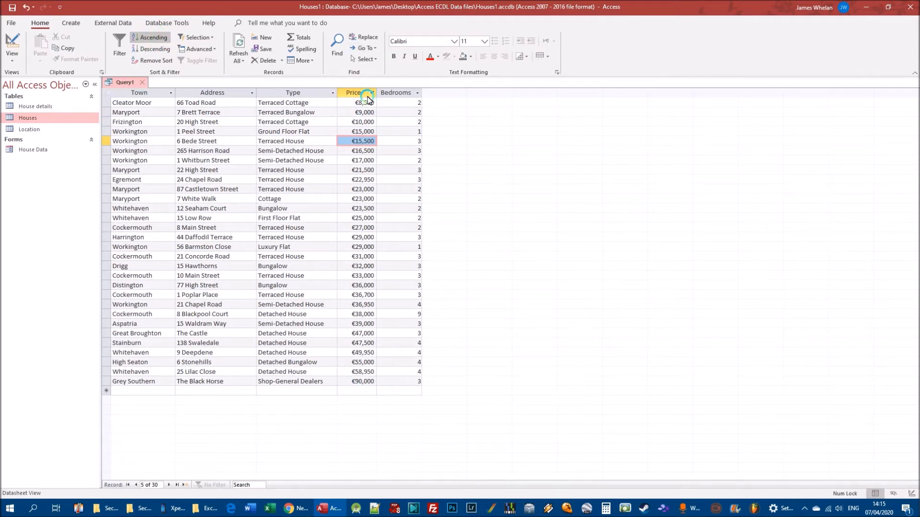
click(151, 49)
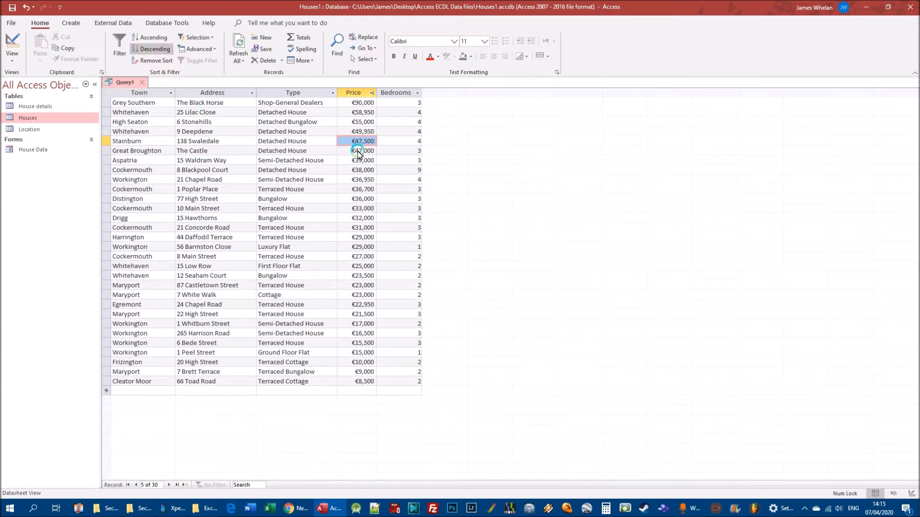
click(154, 41)
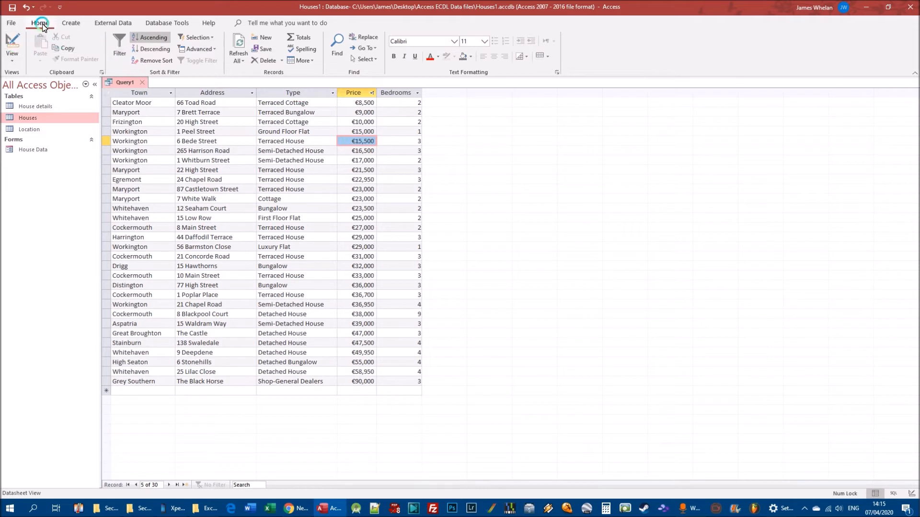
Step: Run the query with a Bedrooms criterion of 2 and sort its results by Price in ascending order
right_click(122, 83)
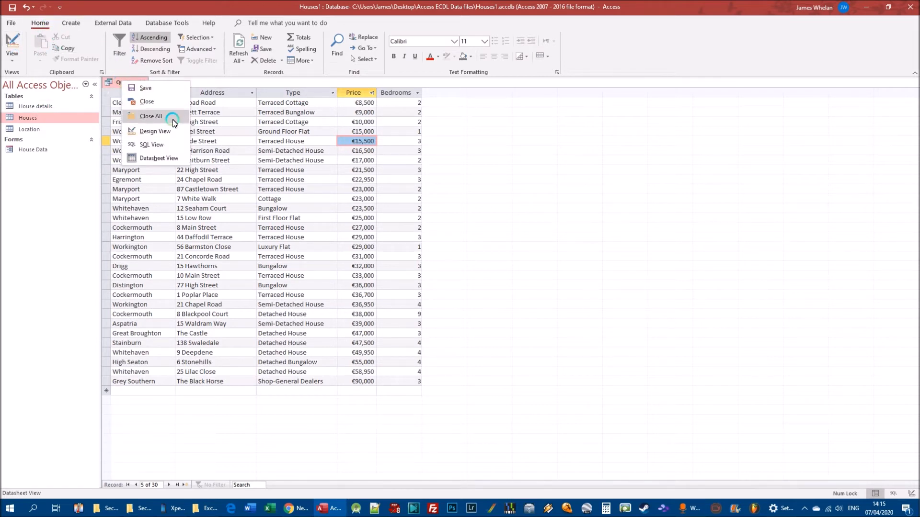
click(155, 132)
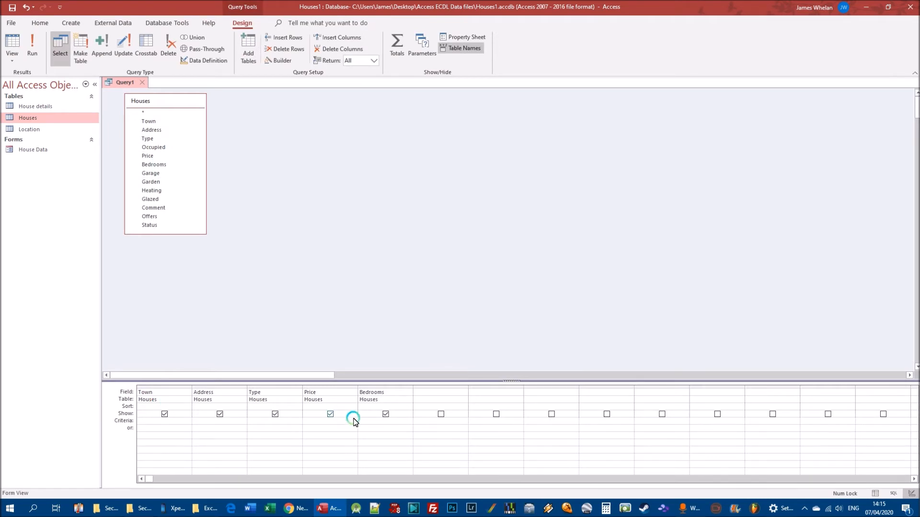
click(390, 417)
text(2)
click(34, 45)
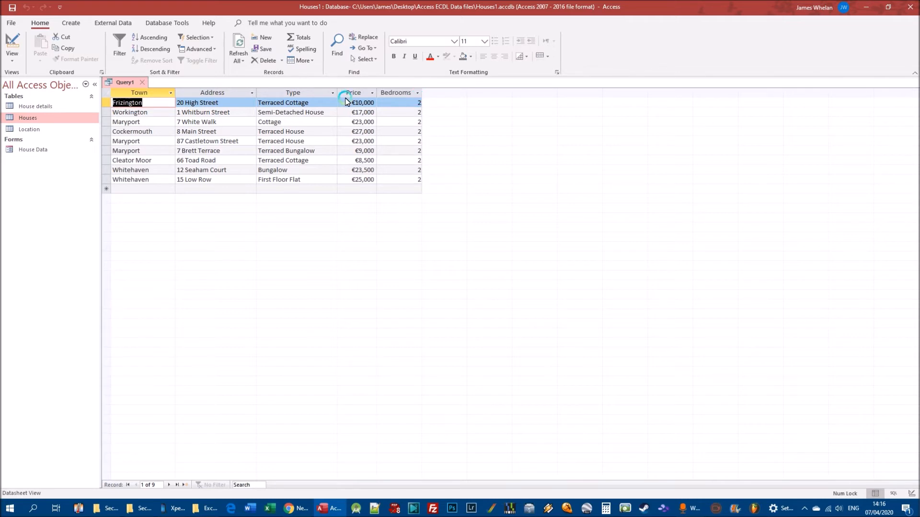
click(363, 112)
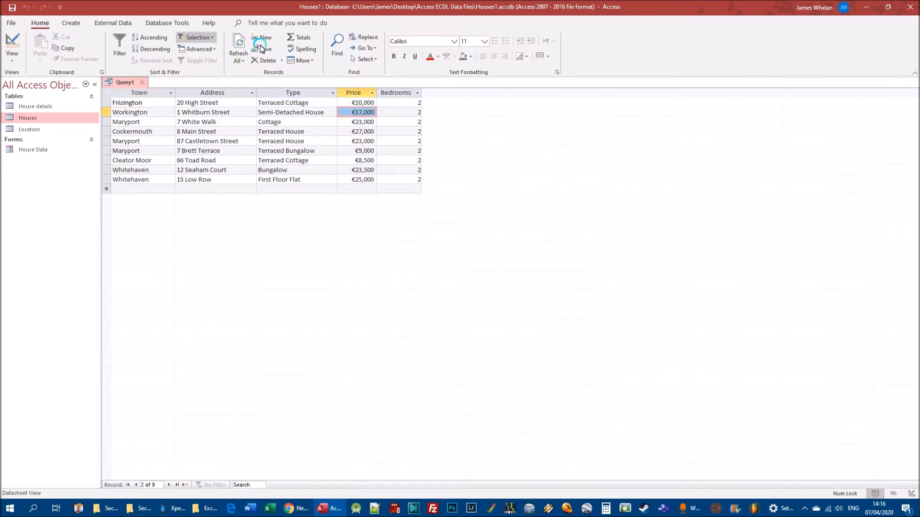
click(150, 37)
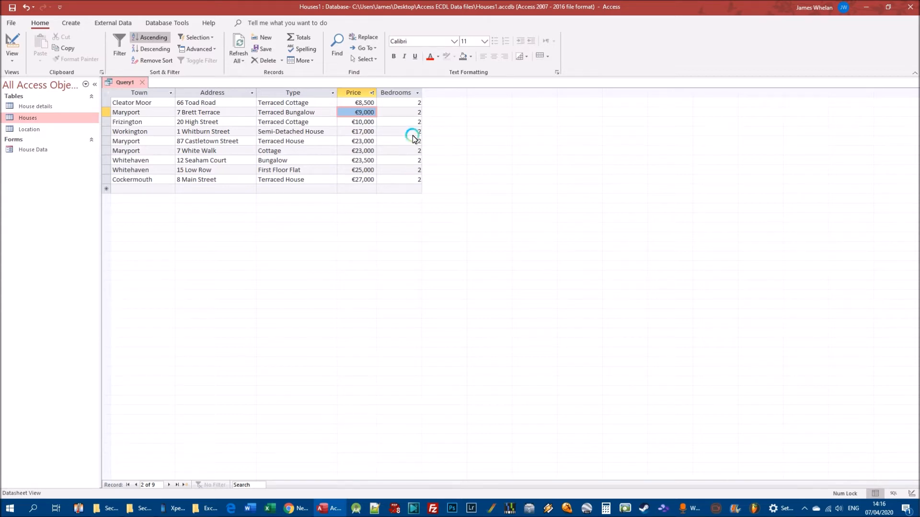
click(142, 83)
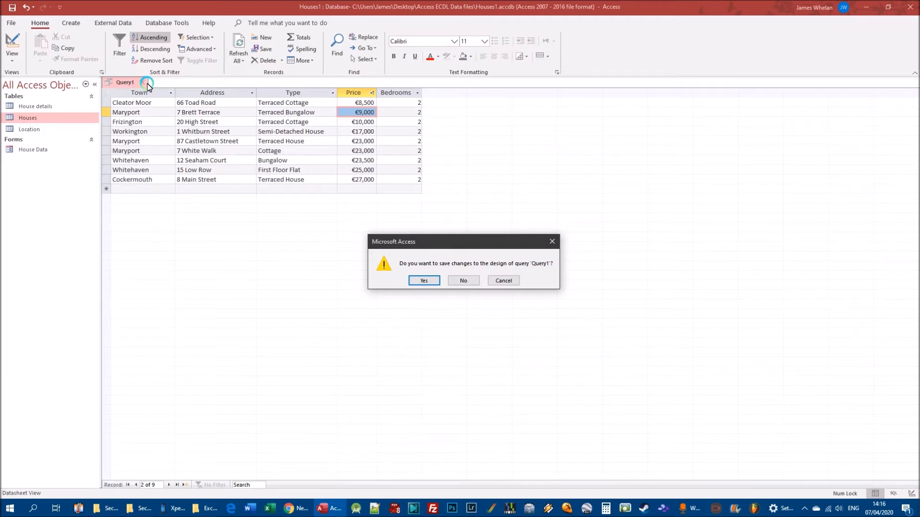
click(503, 281)
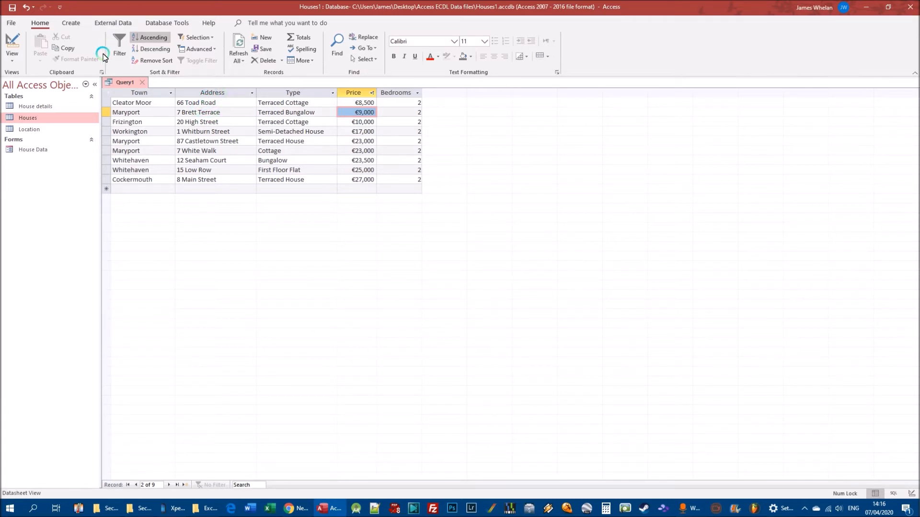
click(13, 8)
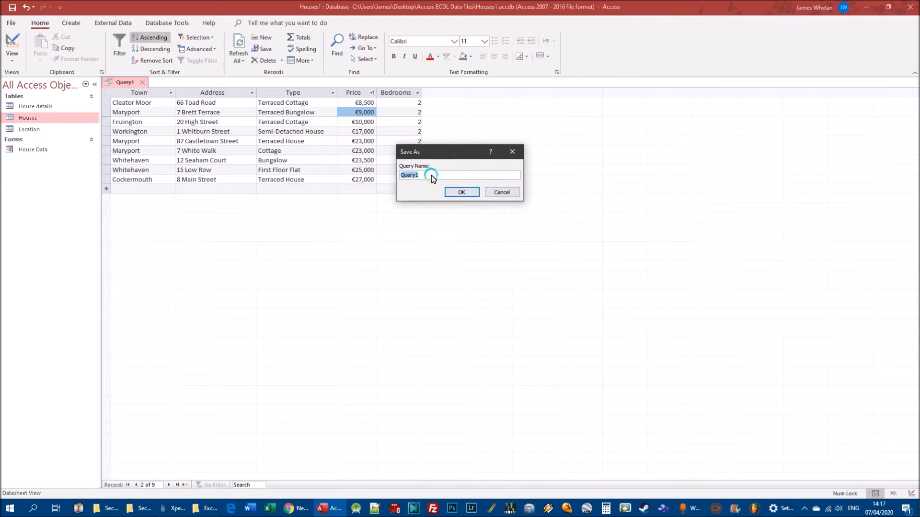
click(501, 195)
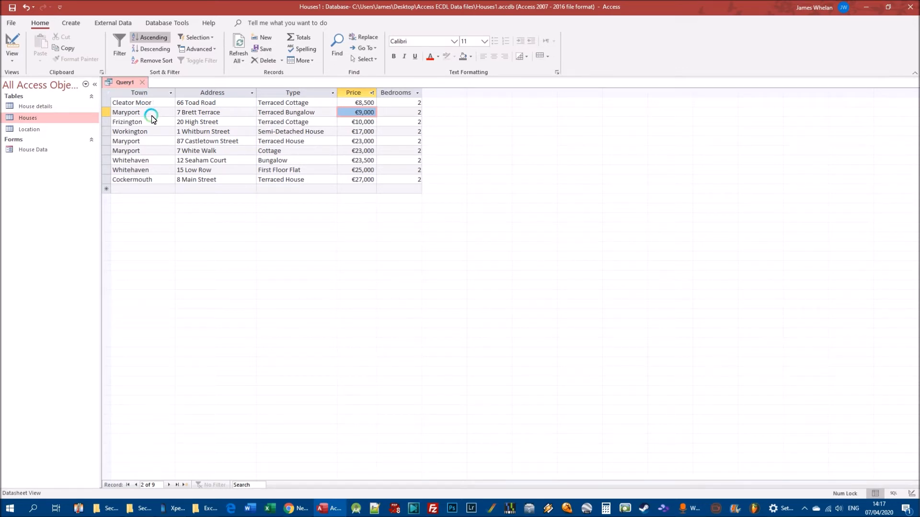
key(ctrl+s)
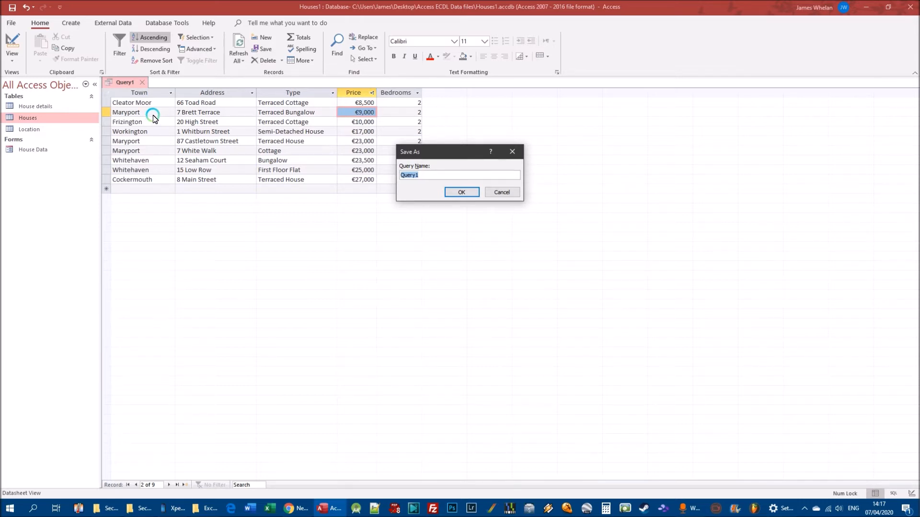
click(502, 192)
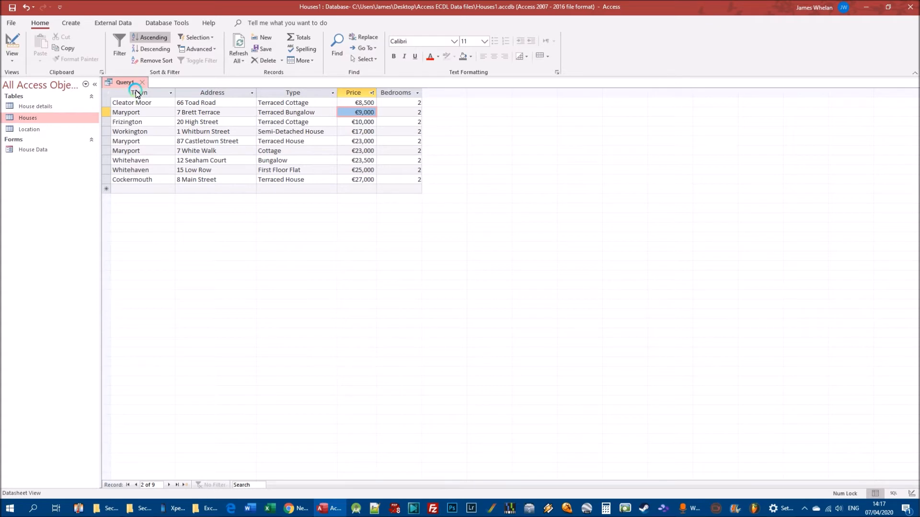
key(ctrl+s)
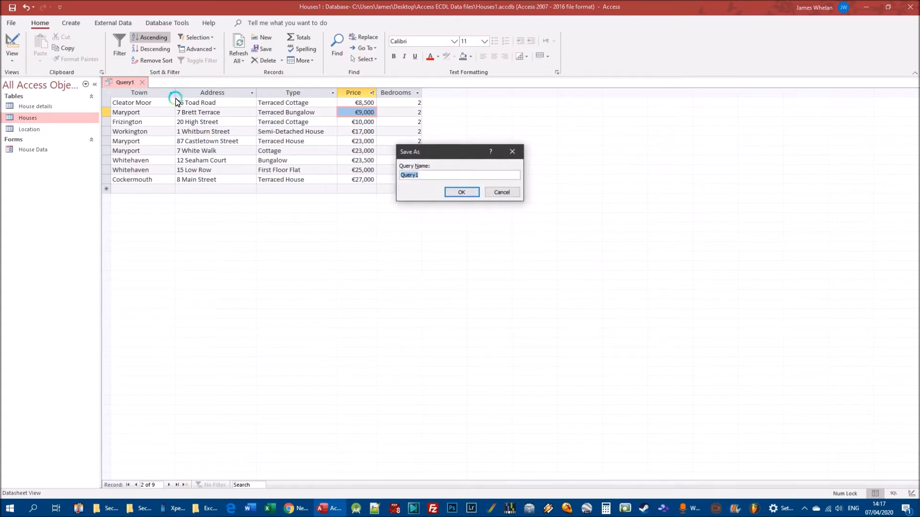
click(462, 192)
click(12, 8)
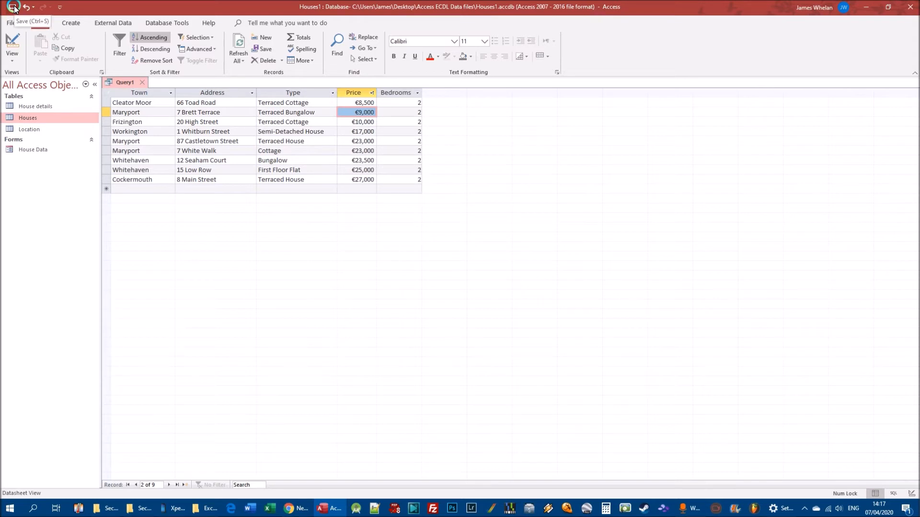
key(Return)
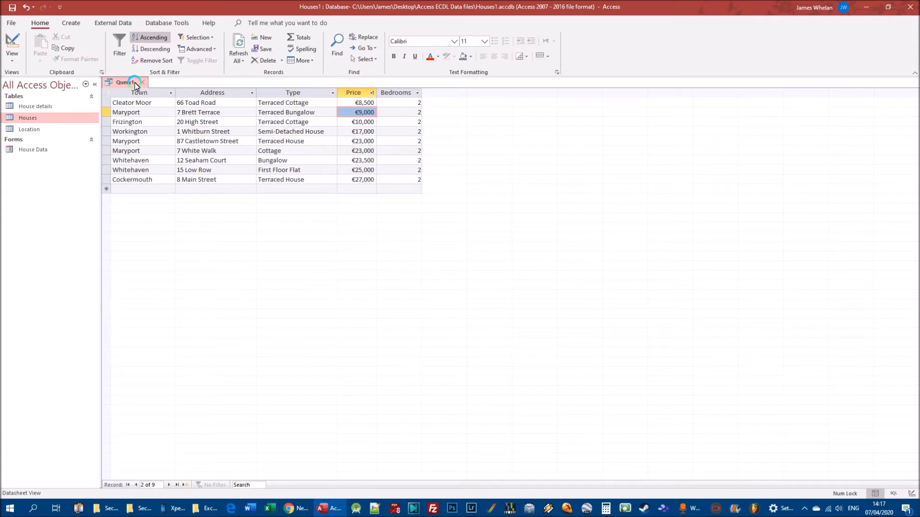
key(ctrl+s)
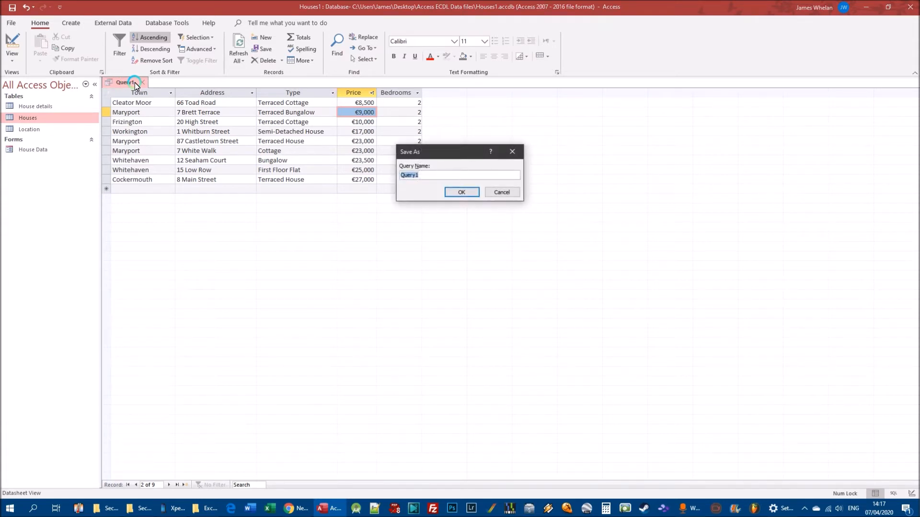
key(Escape)
click(10, 7)
key(Return)
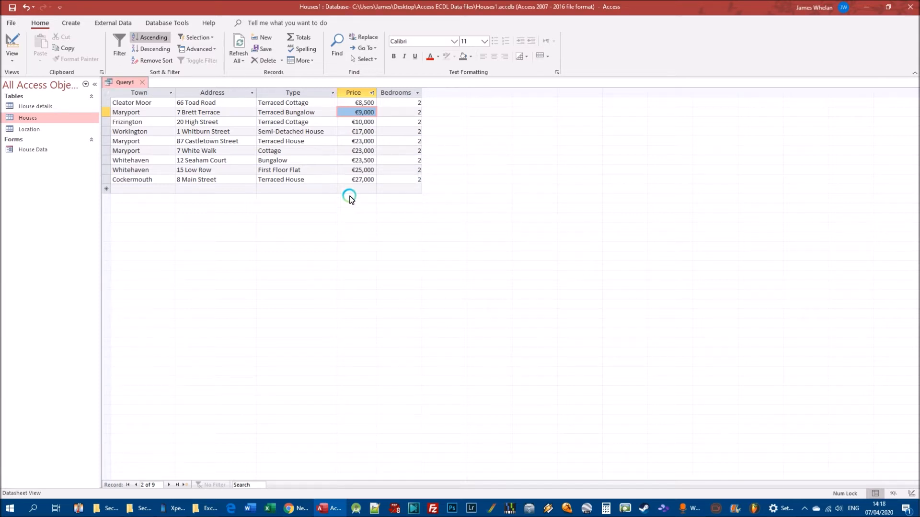
click(11, 23)
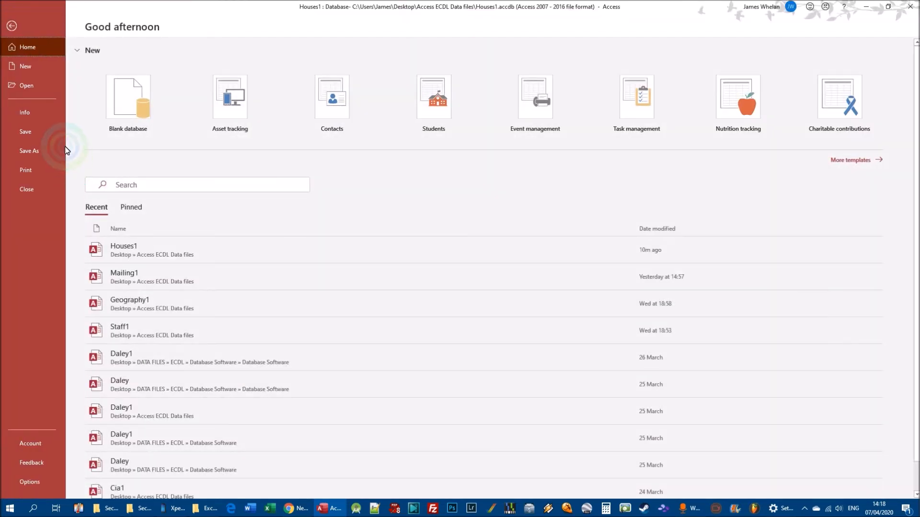
click(39, 152)
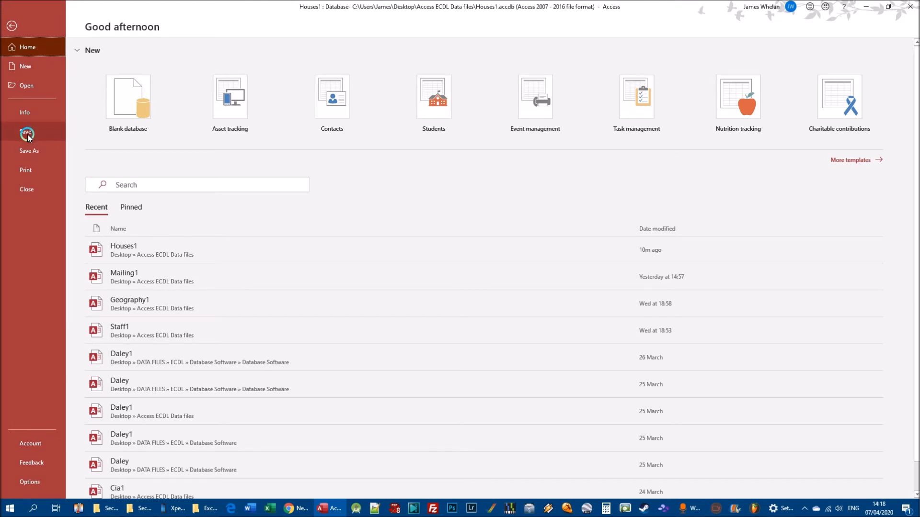
click(27, 132)
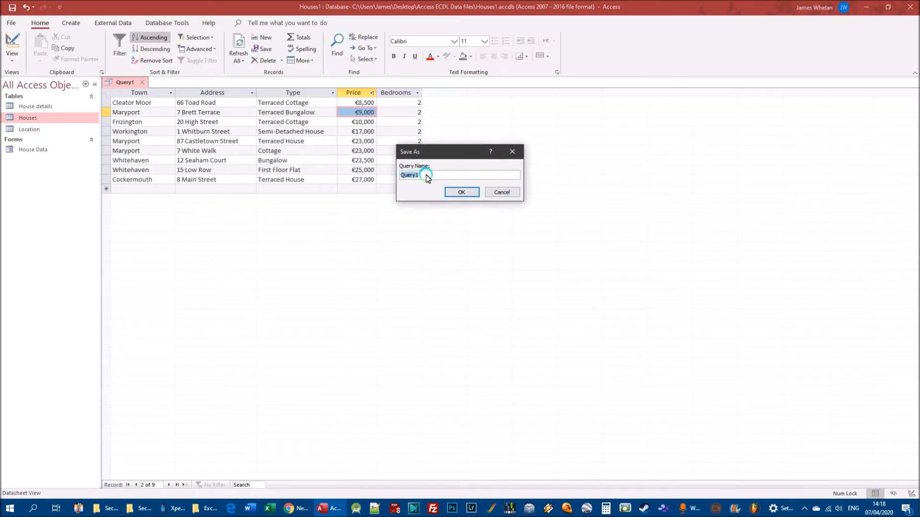
click(501, 193)
Step: Save the query under the name "Query by bedroom"
click(6, 24)
click(29, 149)
text(Qu)
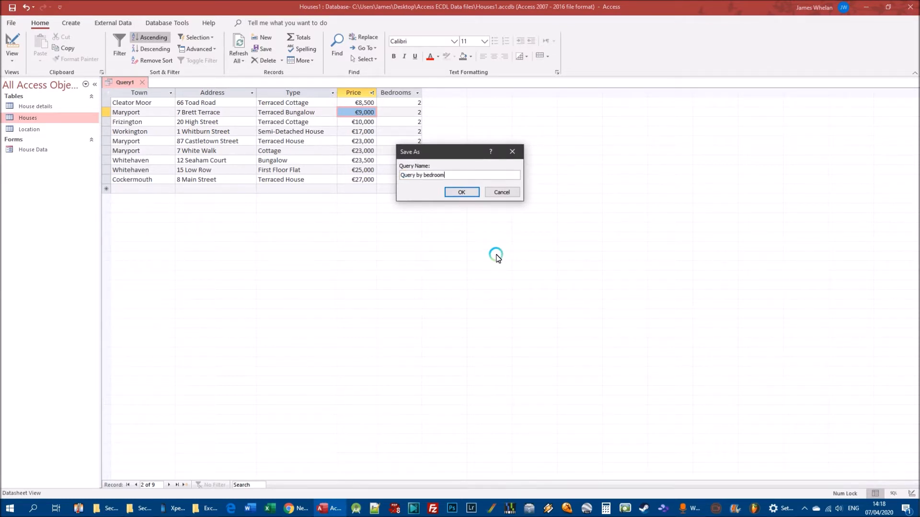
click(462, 192)
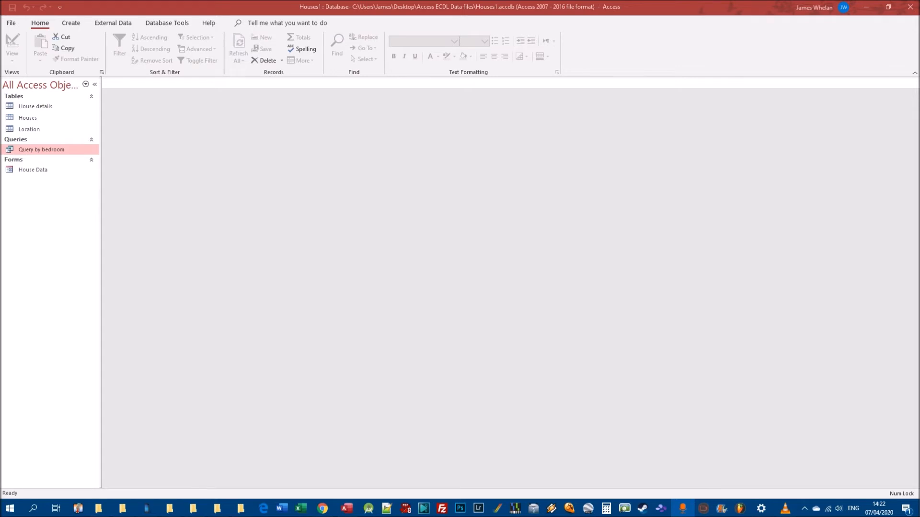
Step: Add the Town criterion "Maryport" to Query by bedroom in Design view, then run and close the query
double_click(37, 152)
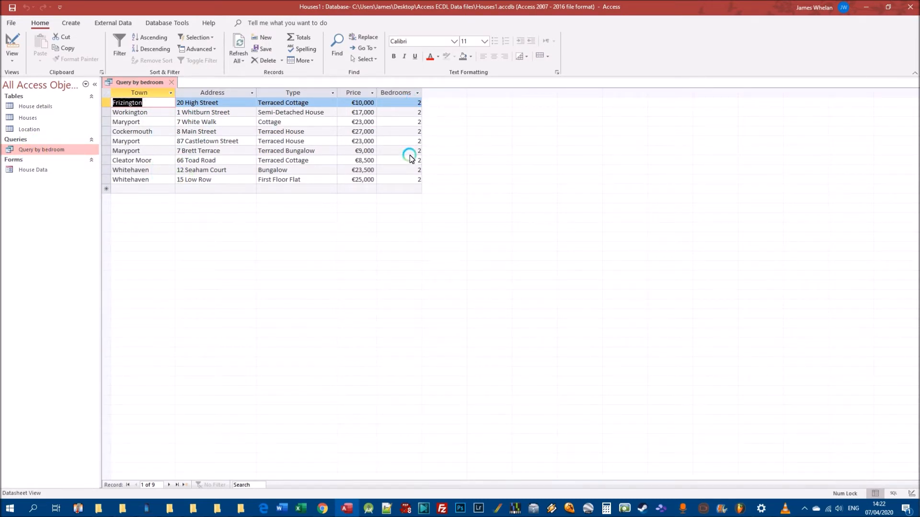
right_click(56, 150)
click(89, 170)
click(161, 389)
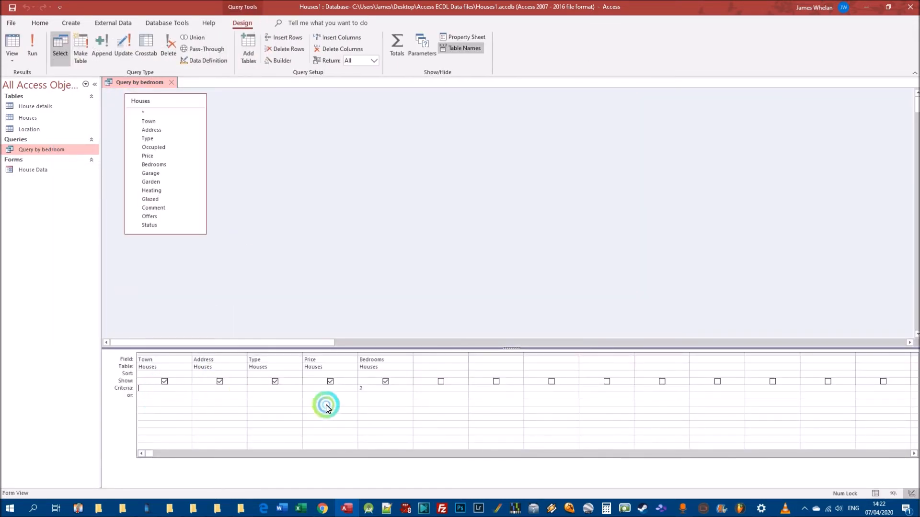
text(Ma)
key(Return)
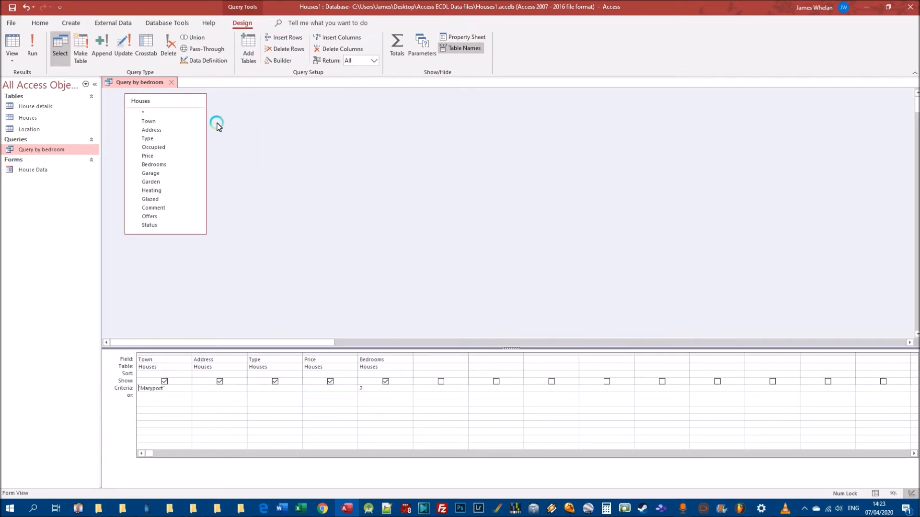
click(33, 45)
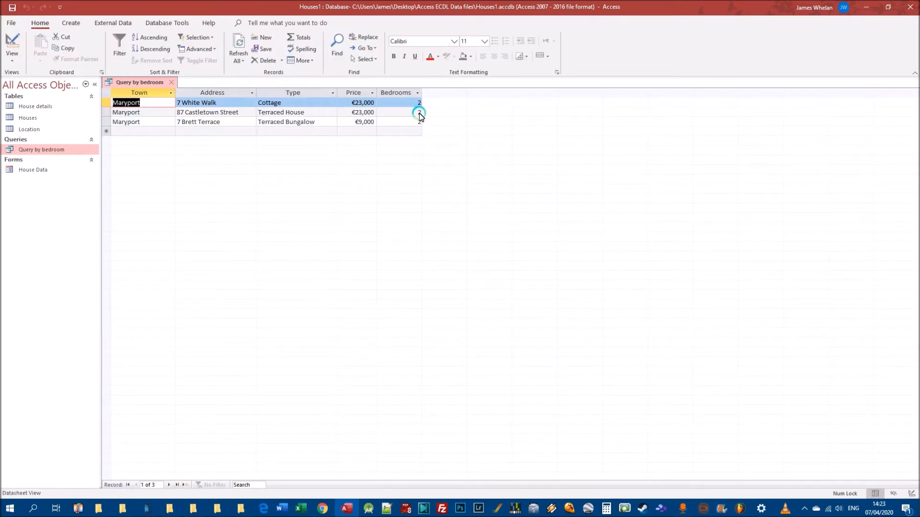
click(171, 82)
Step: Add a Houses record in Maryport with a street address, type Semi-Detached House, Occupied Yes, Price 18,000 and 2 Bedrooms
double_click(28, 118)
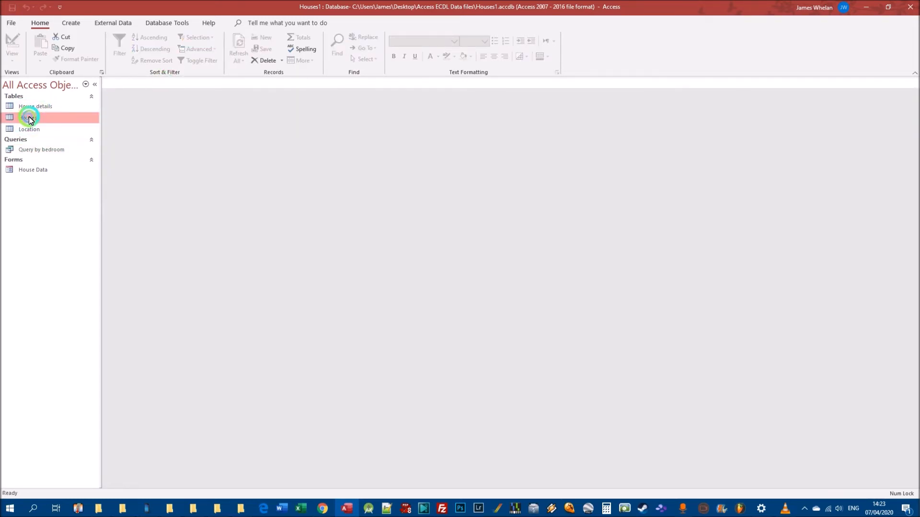
click(128, 391)
text(Maryport)
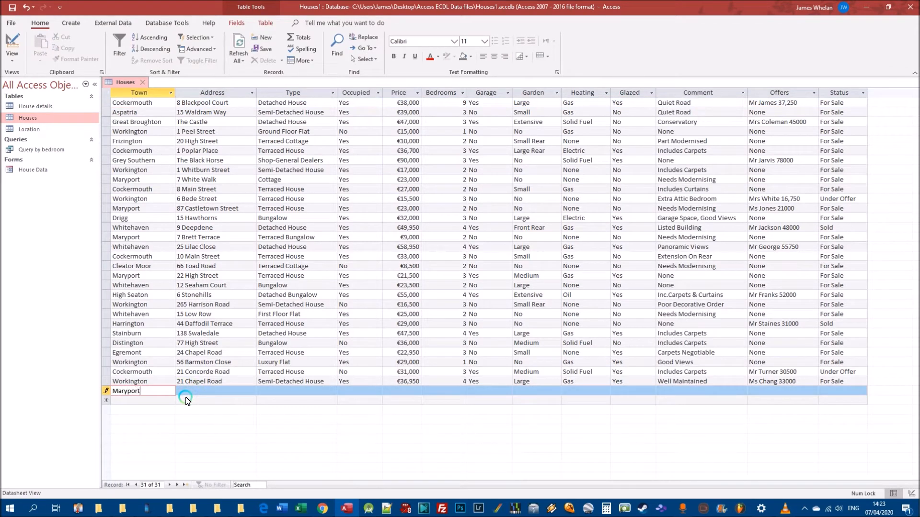
key(Tab)
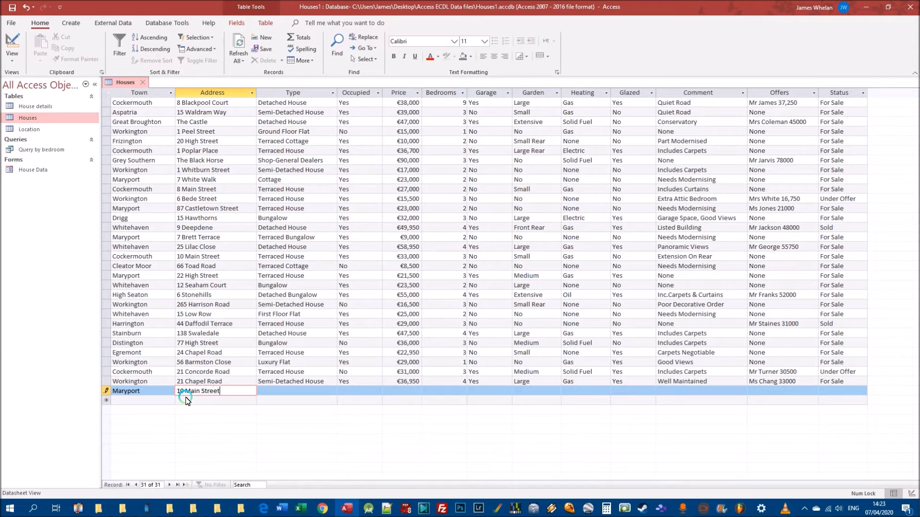
key(Tab)
key(ctrl+apostrophe)
key(Tab)
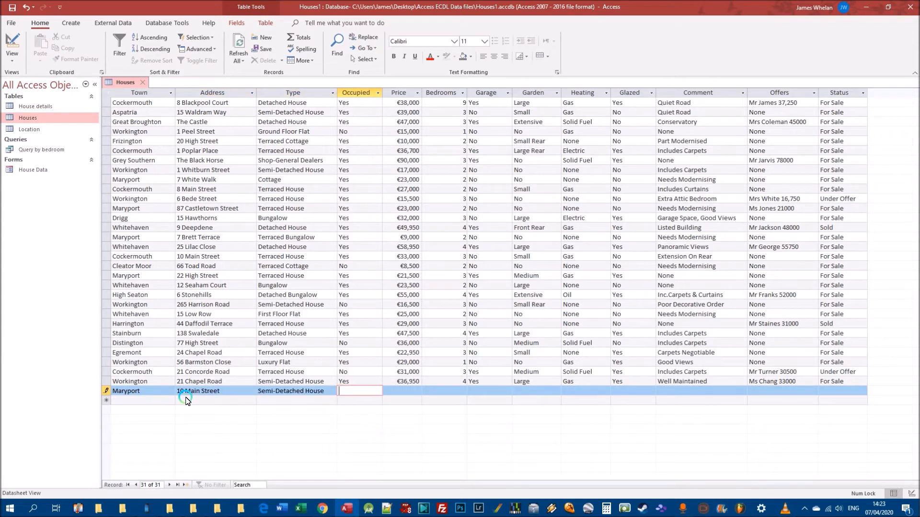
key(ctrl+apostrophe)
key(Tab)
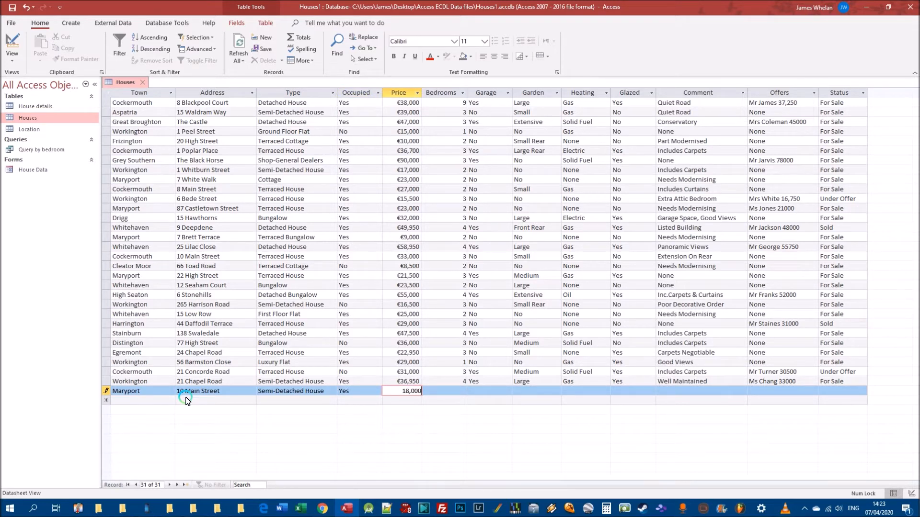
key(Tab)
text(2)
key(Tab)
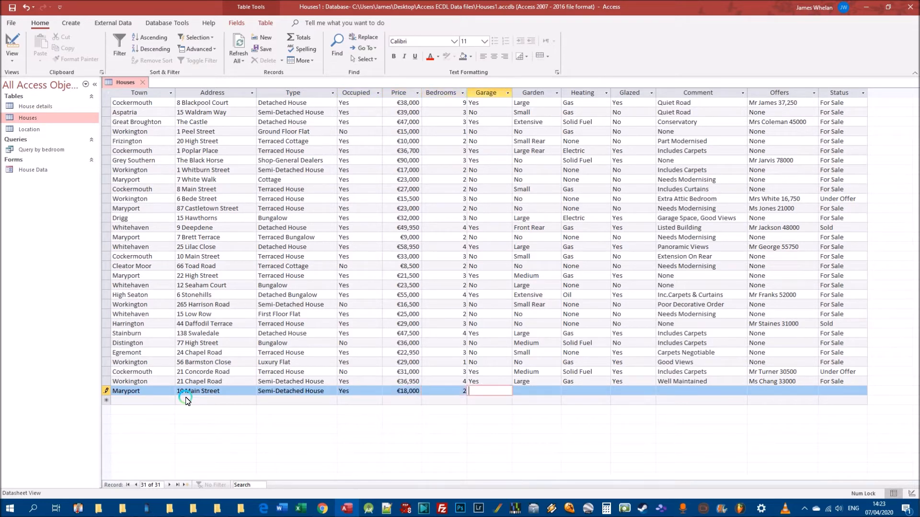
Step: Copy the new record's Garage through Status values from the record above, including Large garden, Gas heating and For Sale, and close the table
key(ctrl+apostrophe)
key(Tab)
key(ctrl+apostrophe)
key(Tab)
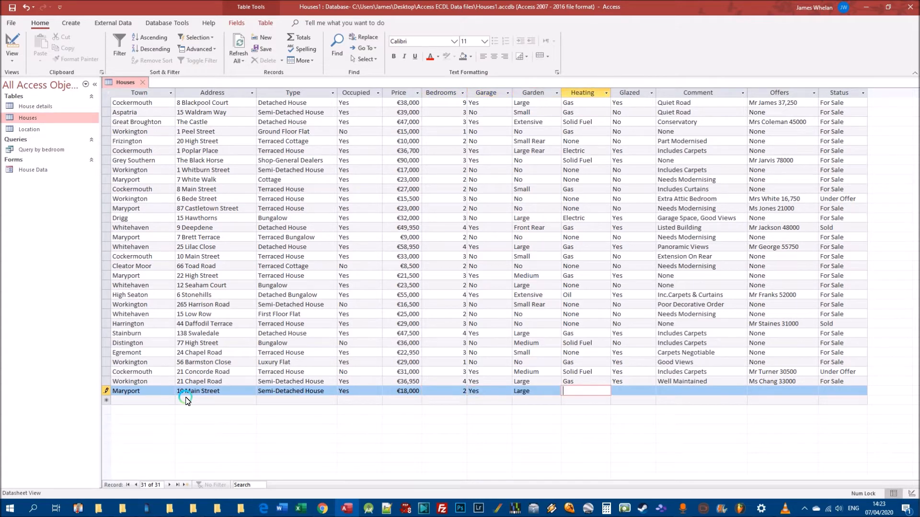
key(ctrl+apostrophe)
key(Tab)
key(ctrl+apostrophe)
key(Tab)
key(ctrl+apostrophe)
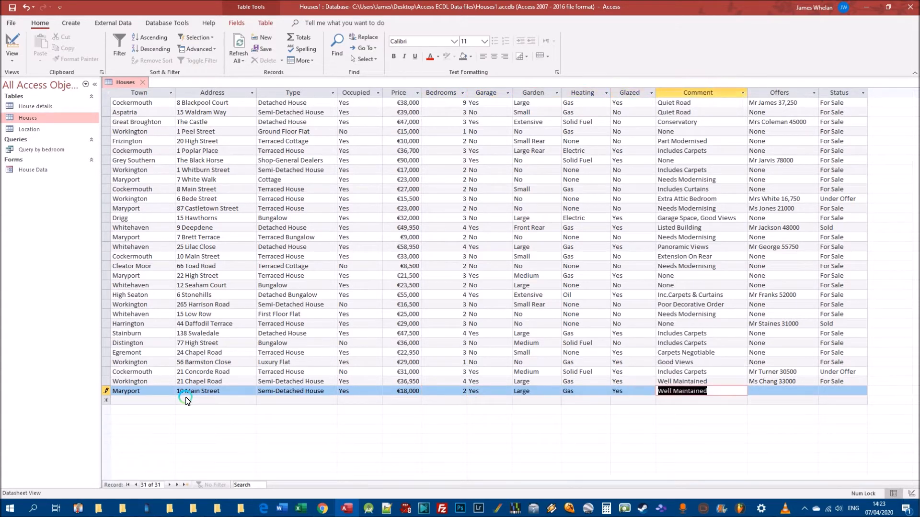
key(Tab)
key(ctrl+apostrophe)
key(Tab)
key(ctrl+apostrophe)
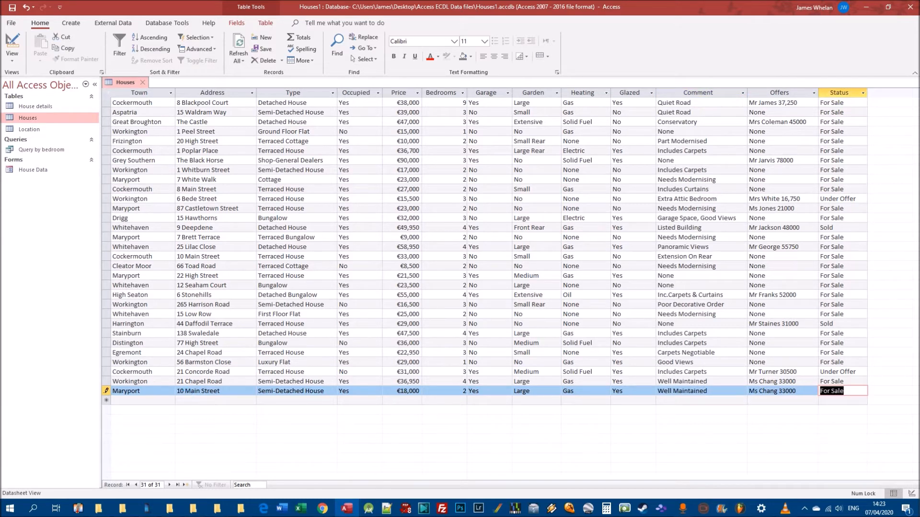
key(Tab)
click(141, 82)
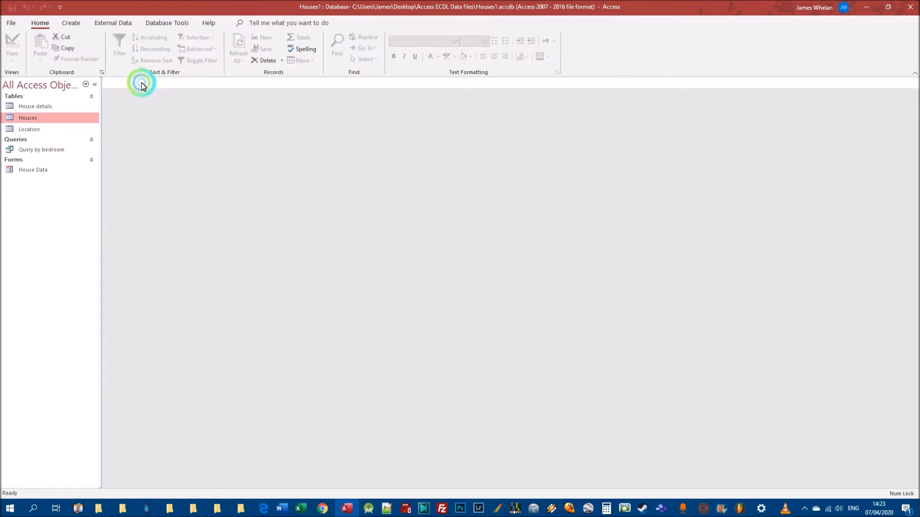
Step: Reopen Query by bedroom and check its results for the newly added Maryport house
double_click(37, 150)
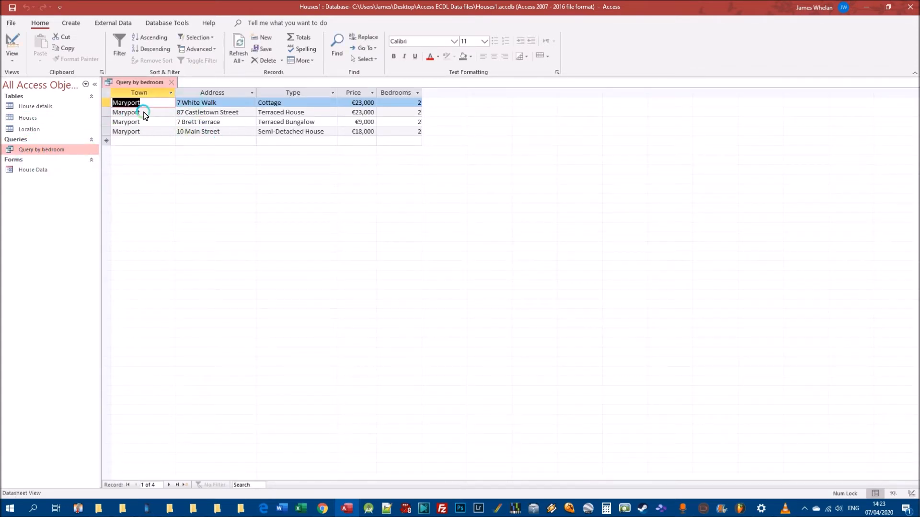
click(107, 132)
click(29, 151)
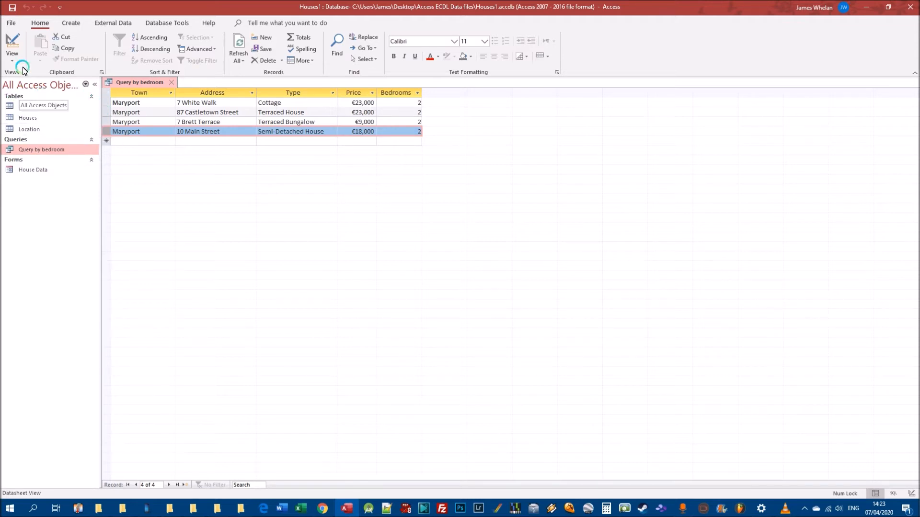
right_click(50, 150)
Step: Open the Houses table and begin a new record with Town Maryport and a street address
double_click(28, 117)
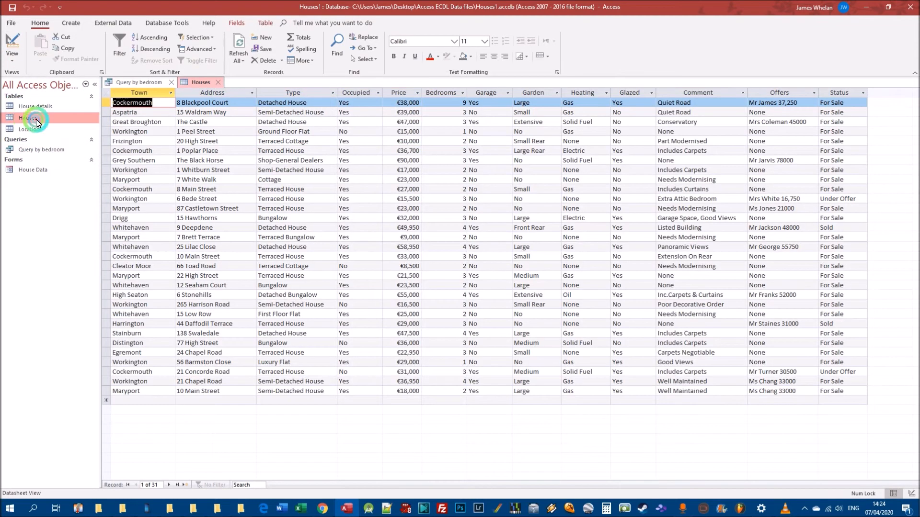
click(162, 401)
text(Mary)
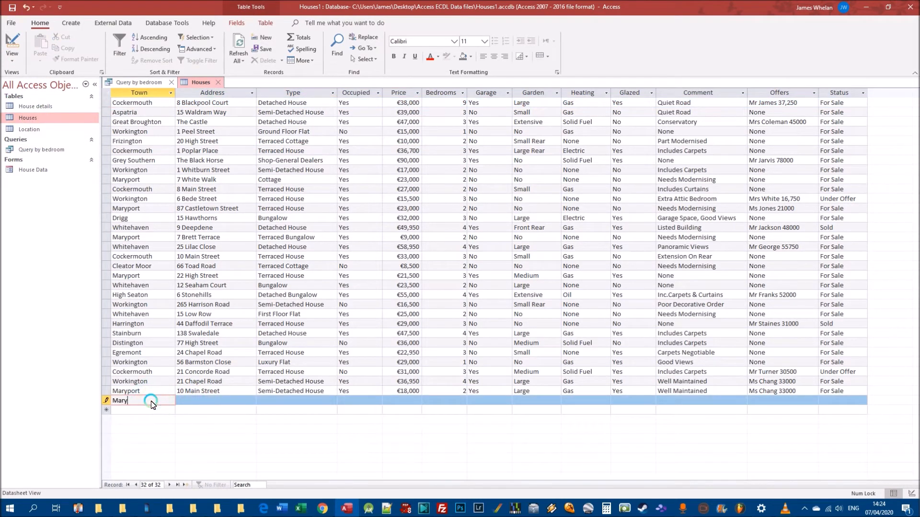
text(port)
key(Tab)
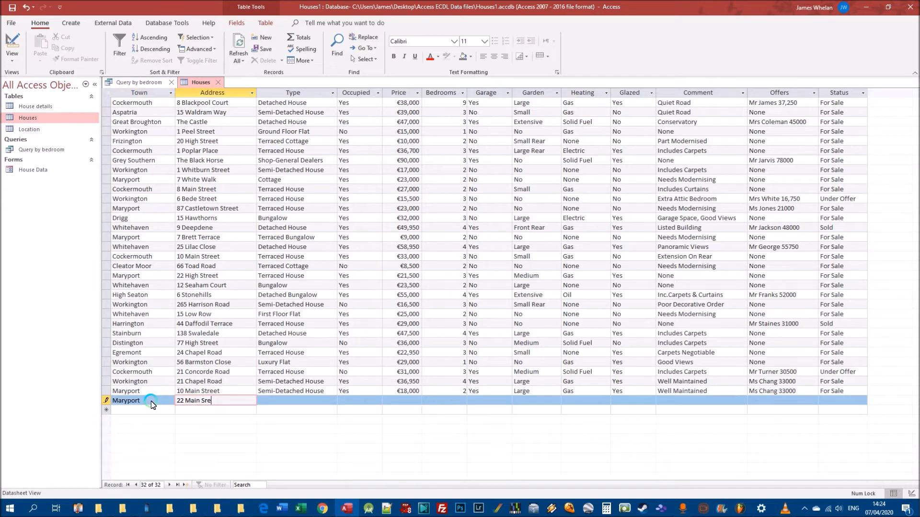
key(Tab)
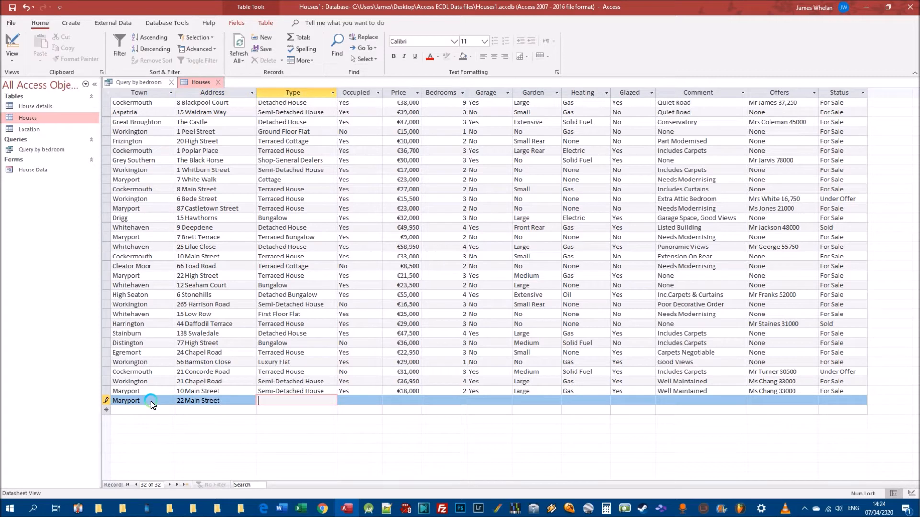
Step: Copy the new record's Type through Status values from the record above, including Semi-Detached House, 18,000 and 2 Bedrooms, and close the table
key(ctrl+apostrophe)
key(Tab)
key(ctrl+apostrophe)
key(Tab)
key(ctrl+apostrophe)
key(Tab)
key(ctrl+apostrophe)
key(Tab)
key(ctrl+apostrophe)
key(Tab)
key(ctrl+apostrophe)
key(Tab)
key(ctrl+apostrophe)
key(Tab)
key(ctrl+apostrophe)
key(Tab)
key(ctrl+apostrophe)
key(Tab)
key(ctrl+apostrophe)
key(Tab)
key(ctrl+apostrophe)
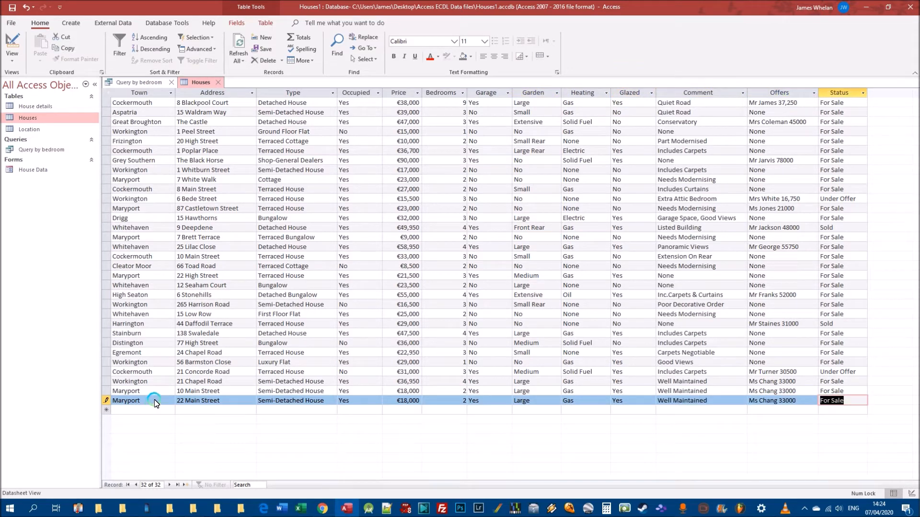
key(Tab)
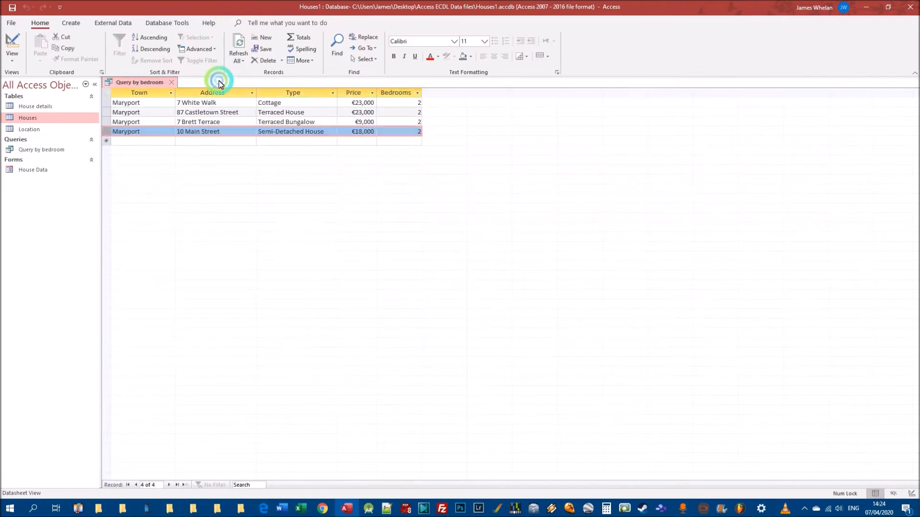
click(218, 82)
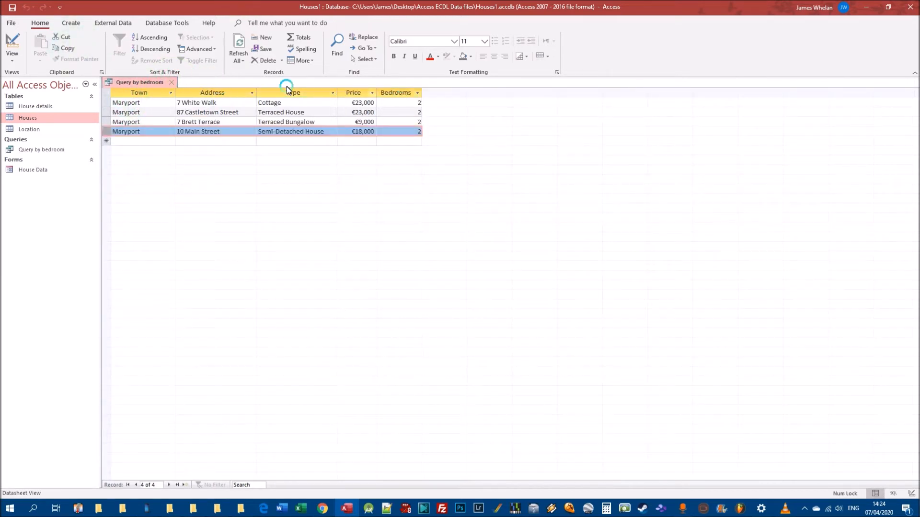
Step: Close and reopen Query by bedroom to check its results for the second new Maryport house, and close it again
click(171, 82)
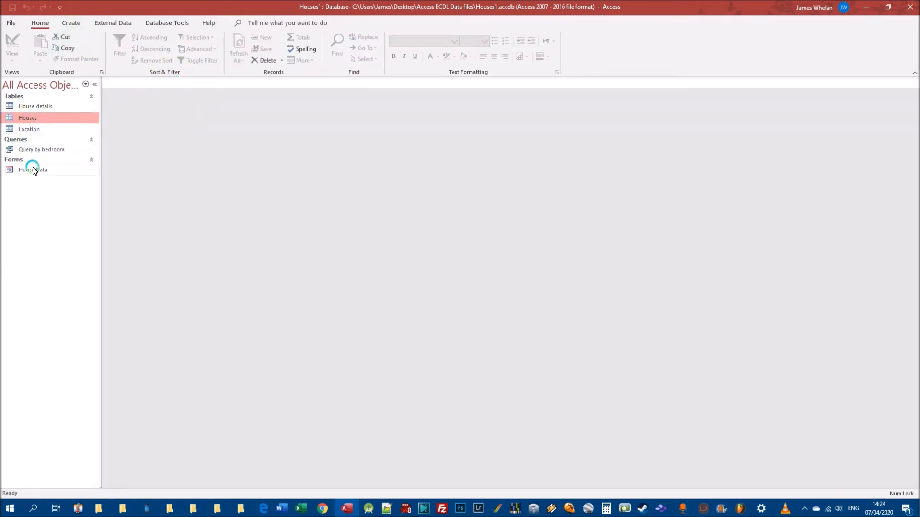
double_click(30, 149)
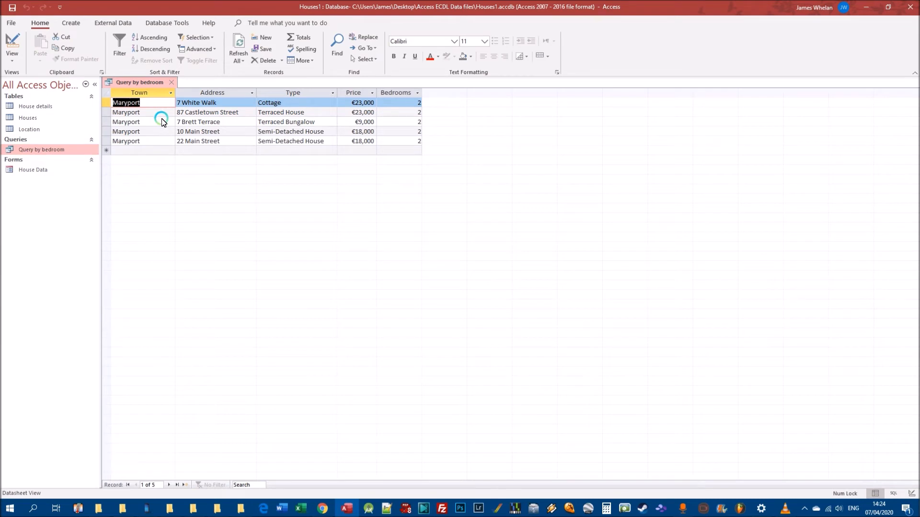
click(65, 152)
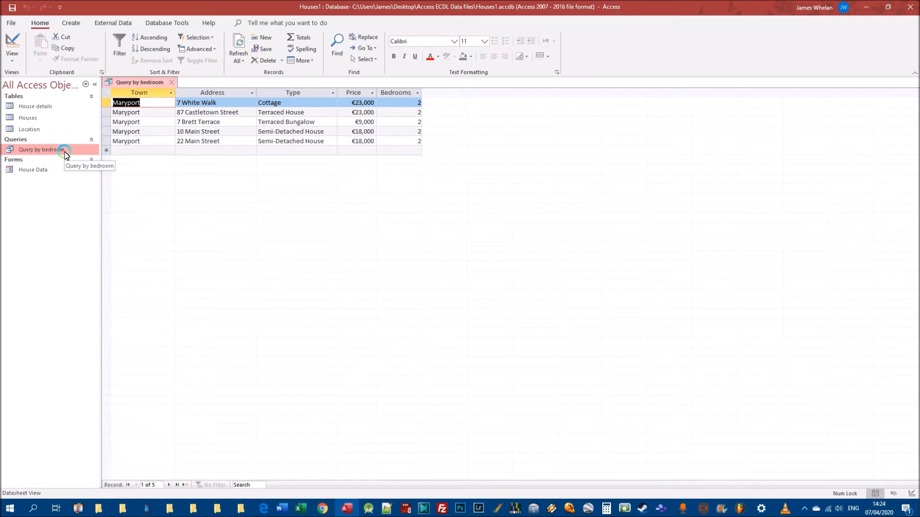
click(43, 151)
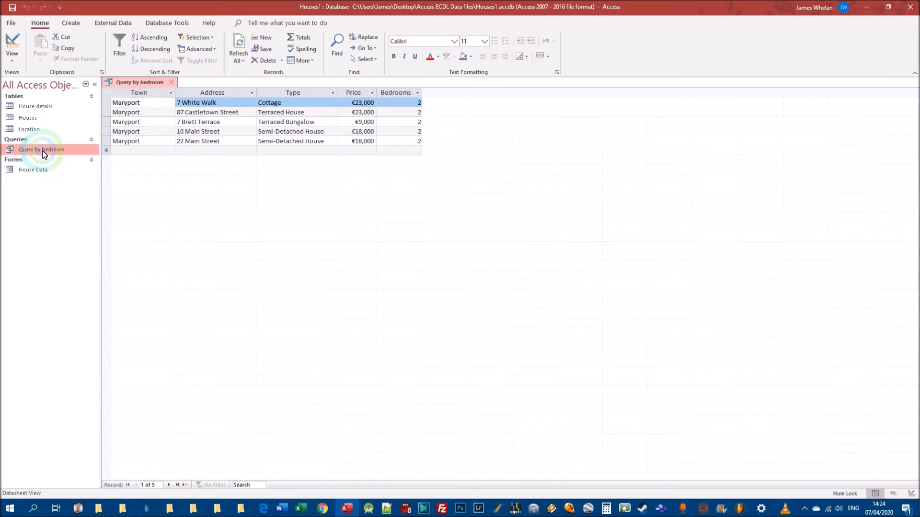
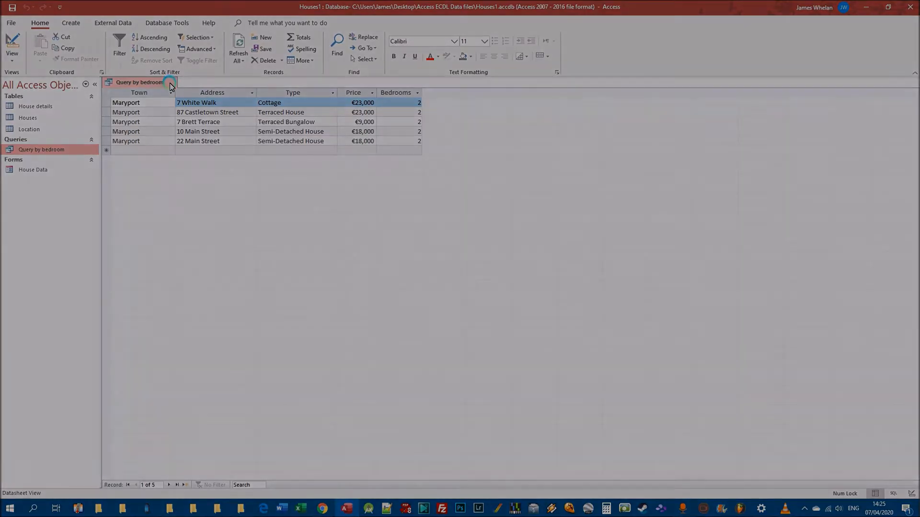
click(172, 83)
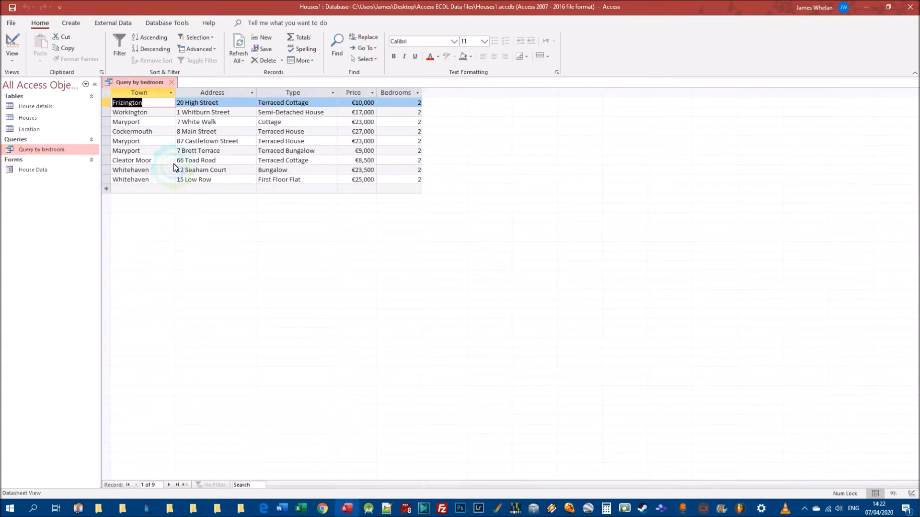
Step: Add the Town criterion "Maryport" to Query by bedroom in Design view, run the query and close it
right_click(55, 151)
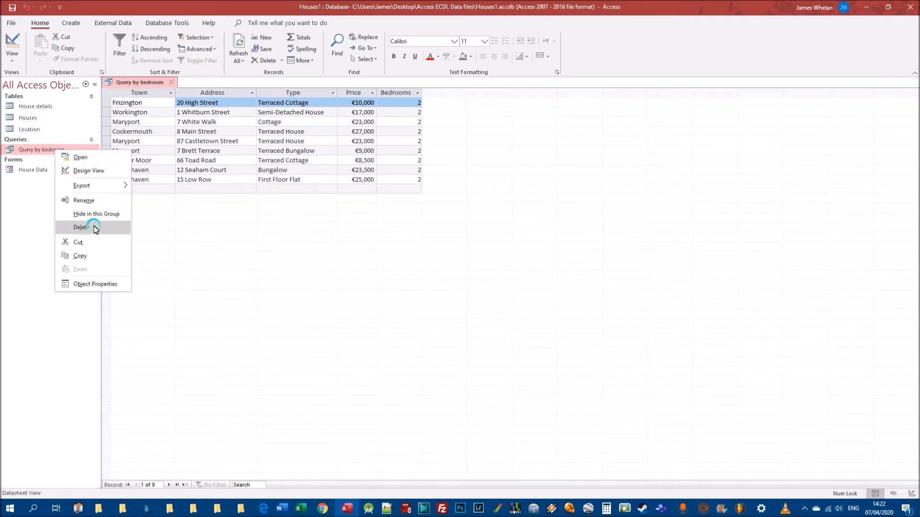
click(85, 171)
click(164, 389)
text(Ma)
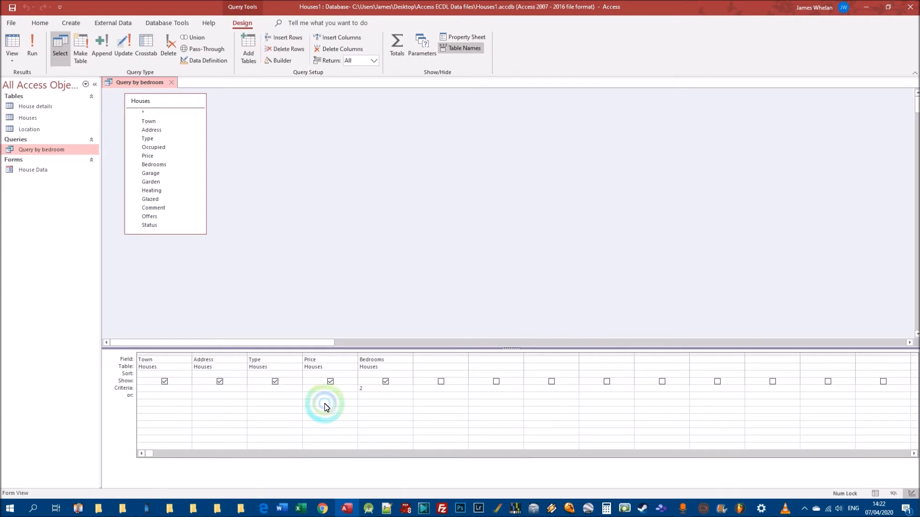
text(ryport)
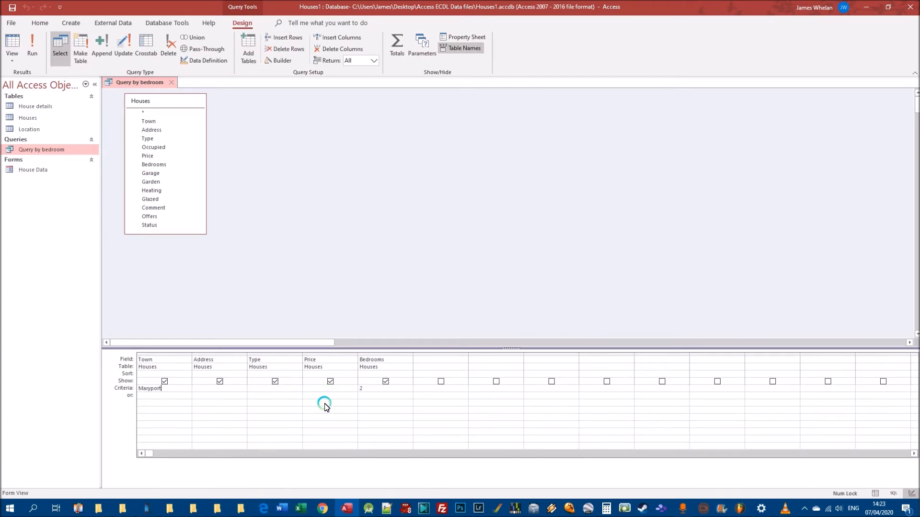
click(236, 172)
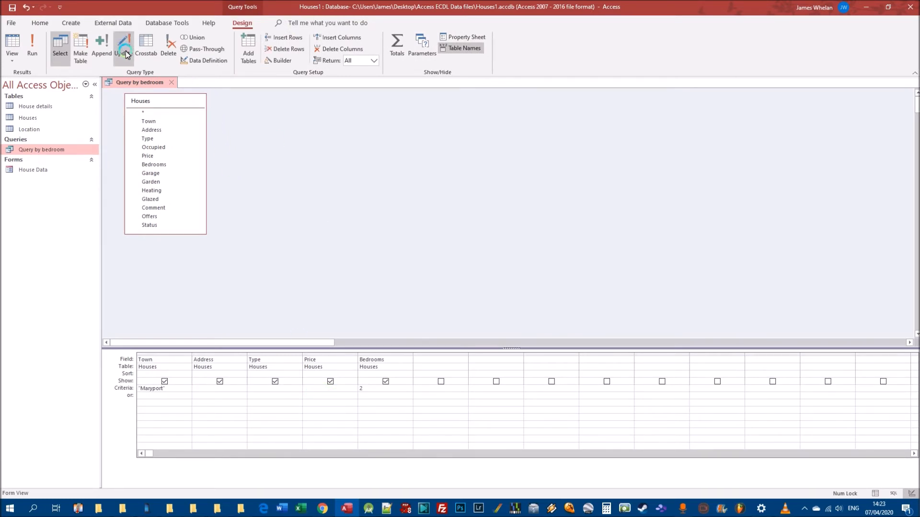
click(34, 47)
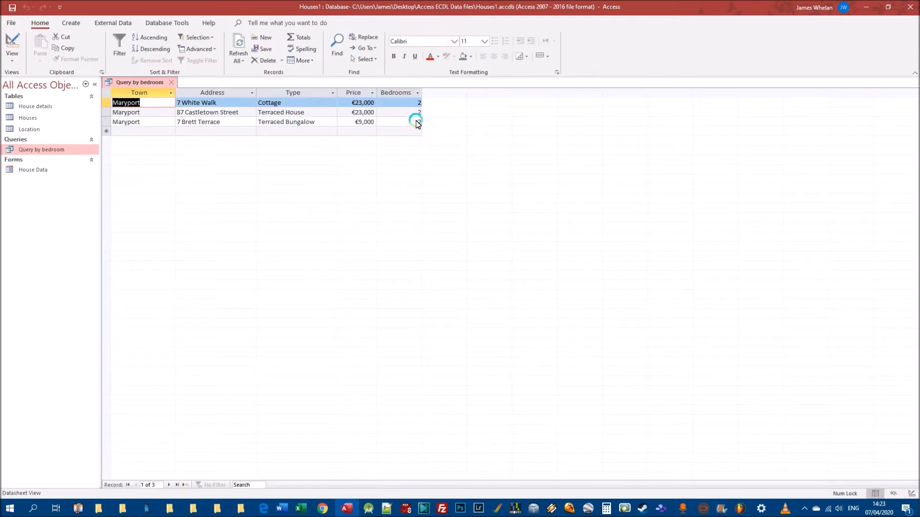
click(170, 82)
Step: Open the Houses table and add a record with Town Maryport and a street address
double_click(28, 118)
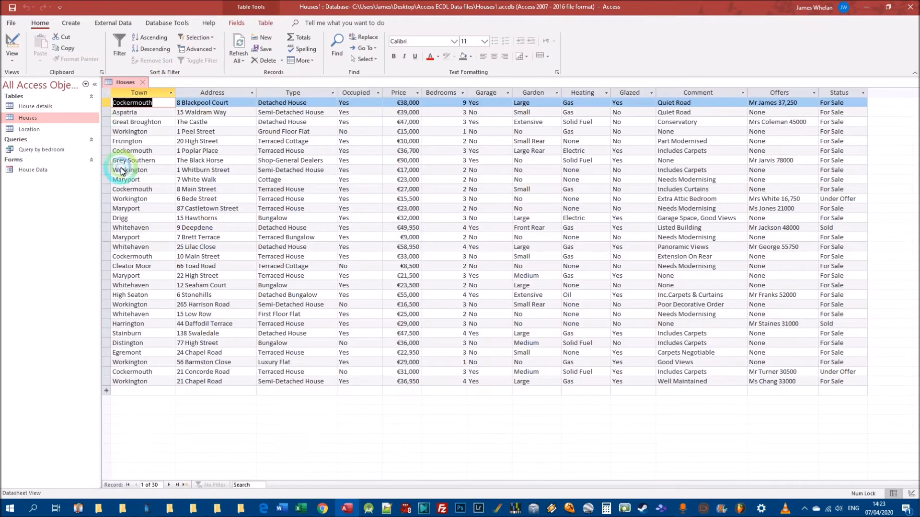
click(123, 391)
text(Maryport)
key(Tab)
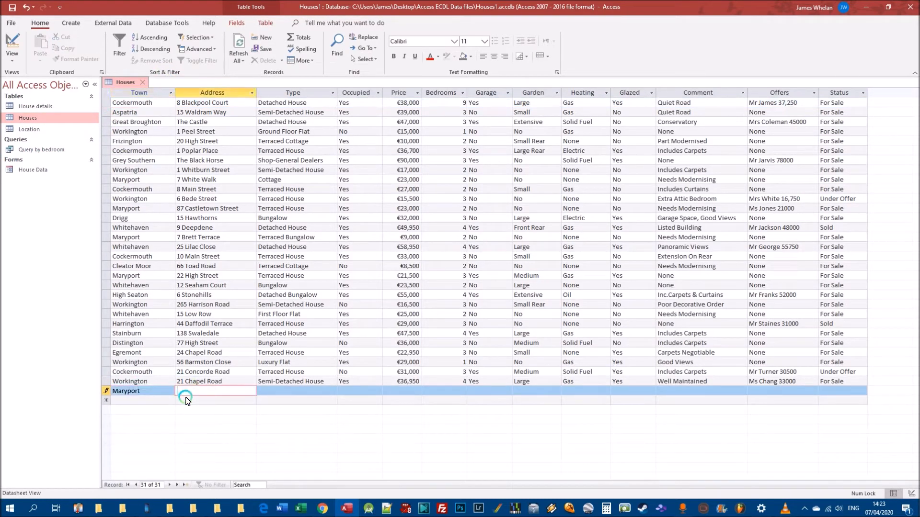
text(10 Main Street)
key(Tab)
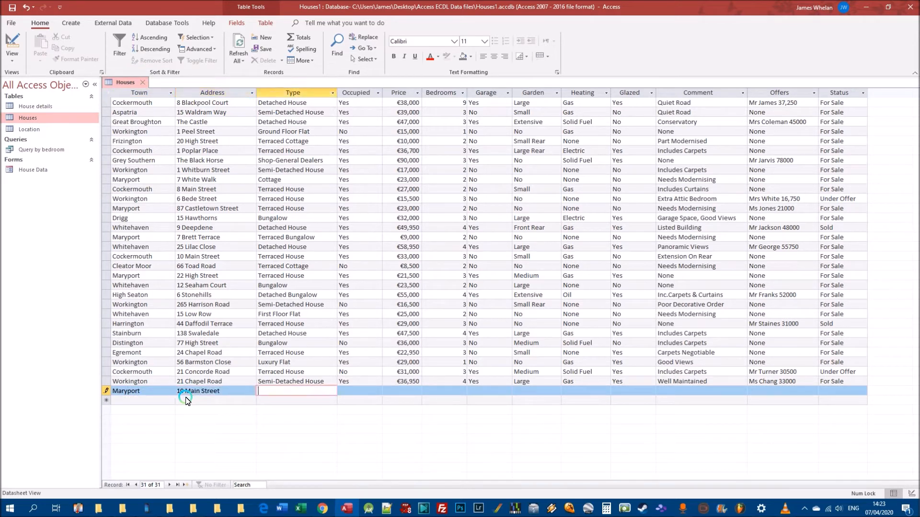
Step: Copy Semi-Detached House and Occupied Yes from the record above, and set Price to 18,000 and Bedrooms to 2
key(ctrl+apostrophe)
key(Tab)
key(ctrl+apostrophe)
key(Tab)
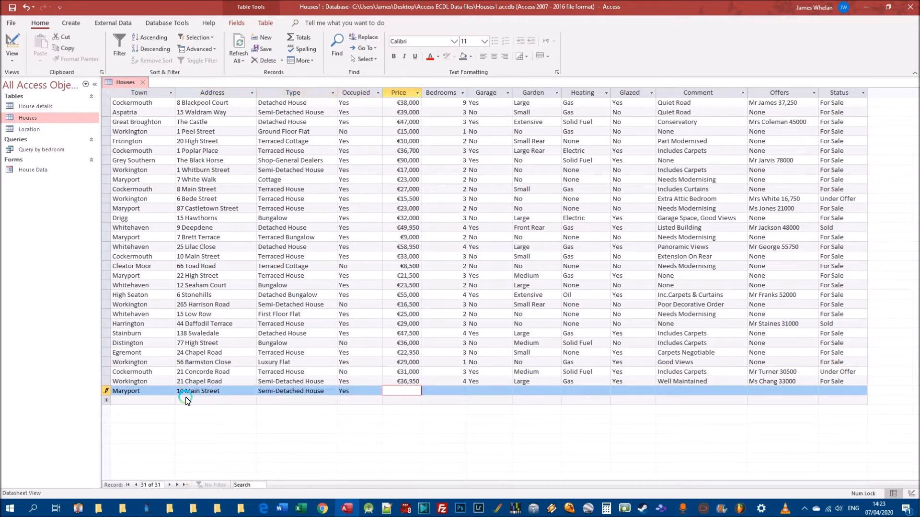
text(18,000)
key(Tab)
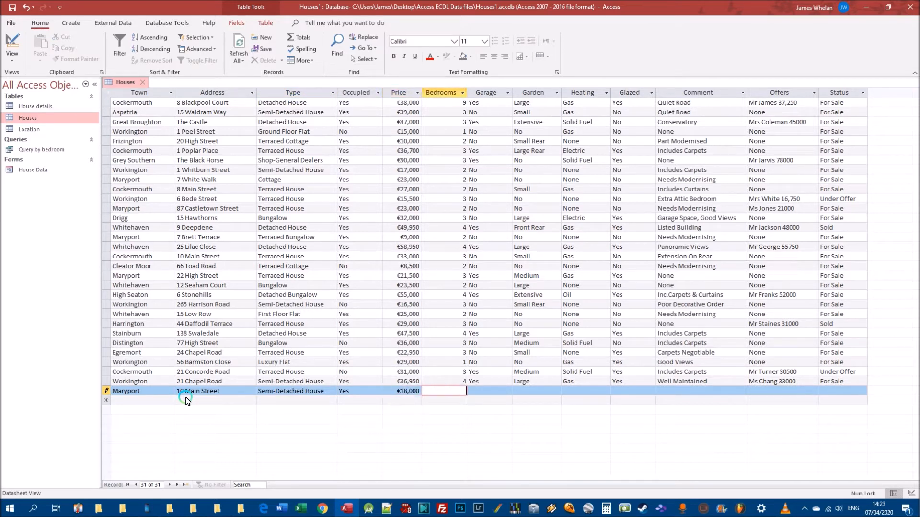
key(Tab)
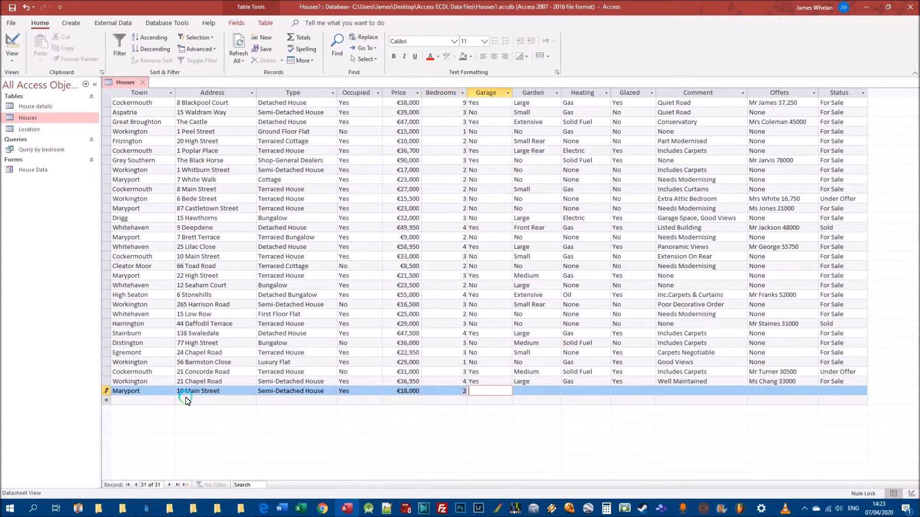
Step: Complete the record with Garage Yes, Garden Large, Heating Gas, Glazed Yes and the Comment, Offers and Status from the record above, and close the table
text(Yes)
key(Tab)
text(Large)
key(Tab)
text(Gas)
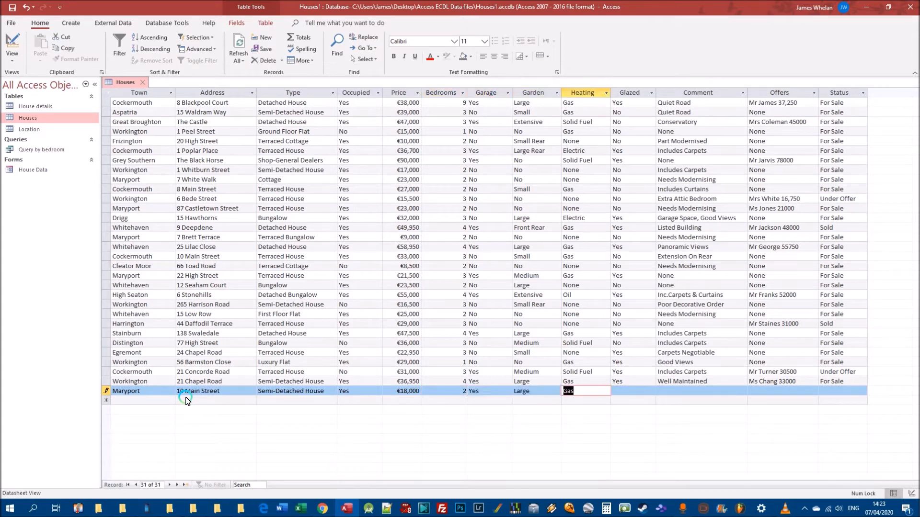
key(Tab)
text(Yes)
key(Tab)
key(ctrl+apostrophe)
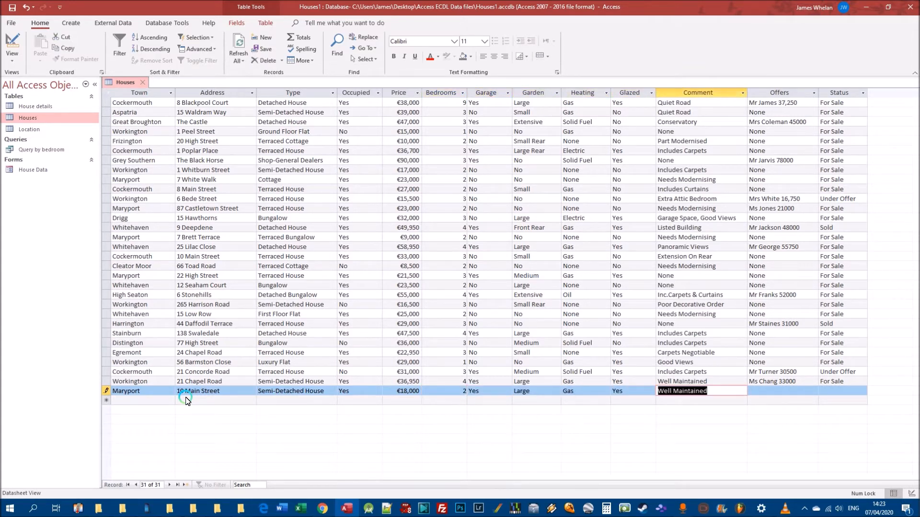
key(Tab)
key(ctrl+apostrophe)
key(Tab)
key(ctrl+apostrophe)
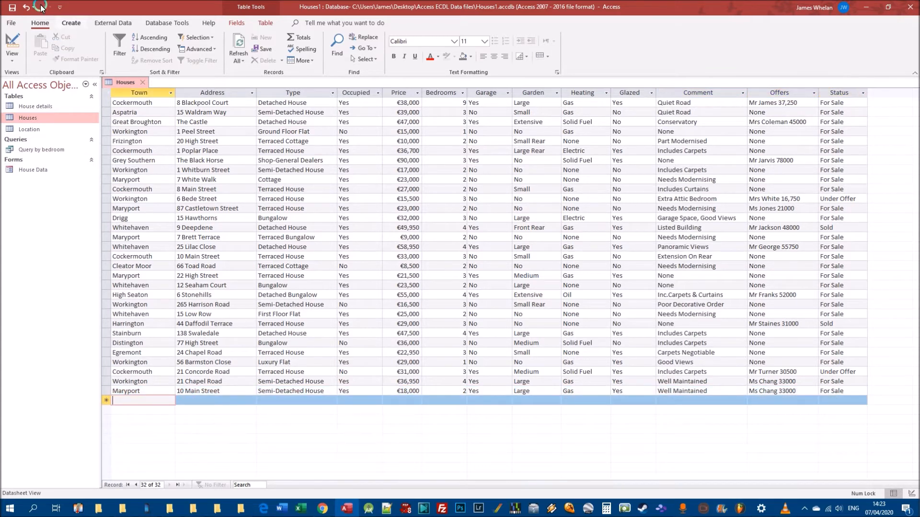
click(142, 83)
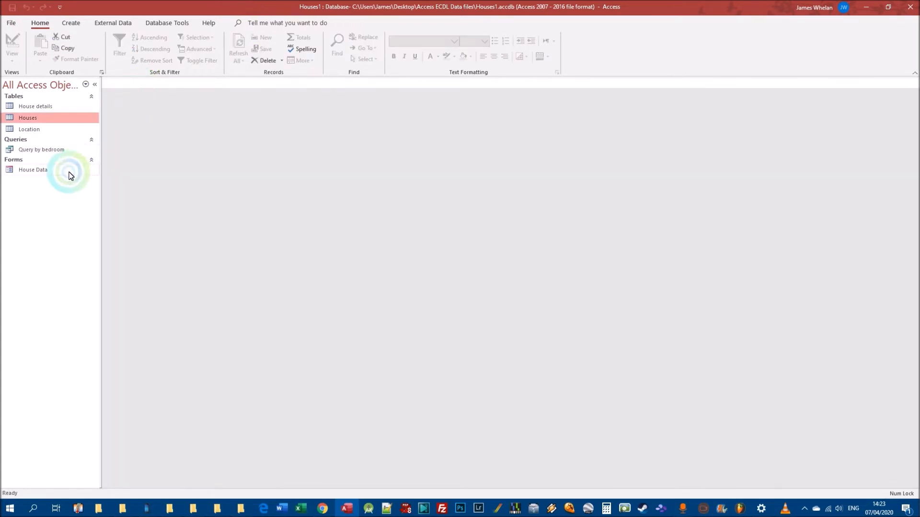
Step: Reopen Query by bedroom and select the newly added Maryport semi-detached house in its results
double_click(36, 150)
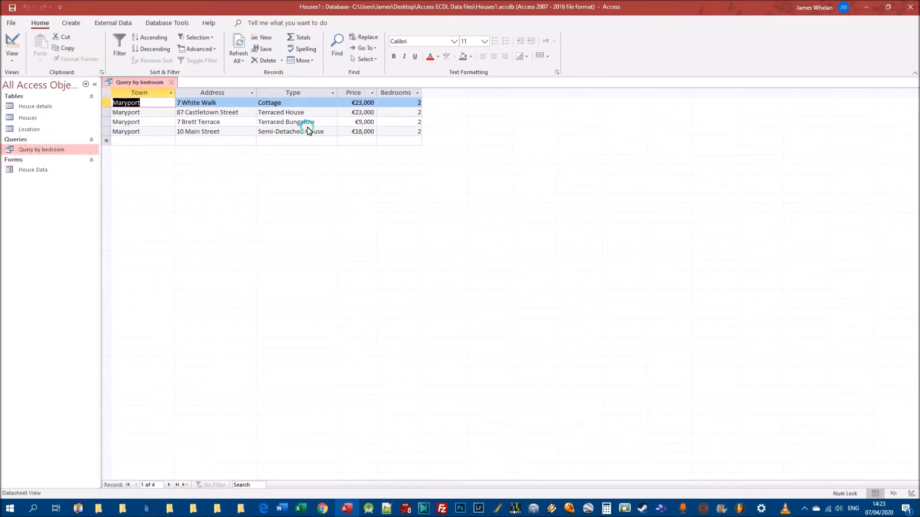
click(107, 132)
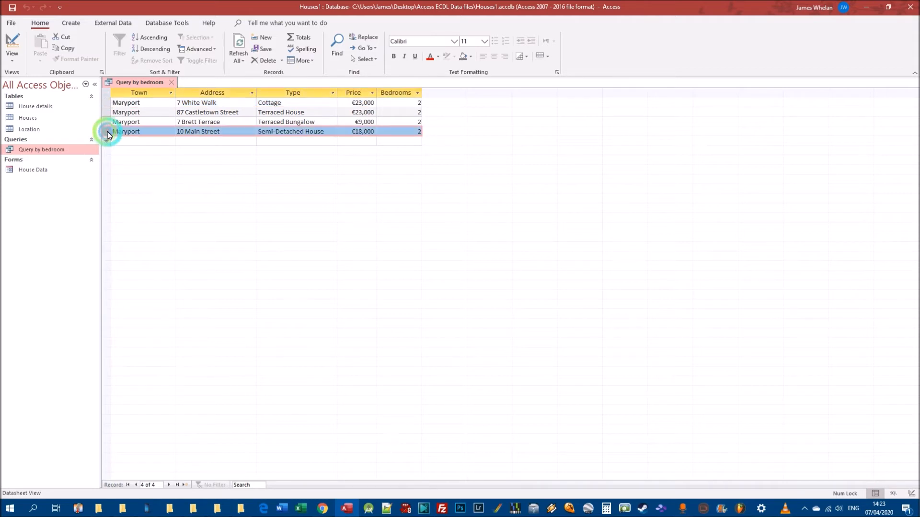
right_click(43, 150)
Step: Open the Houses table and start another Maryport record, entering its street address
double_click(27, 117)
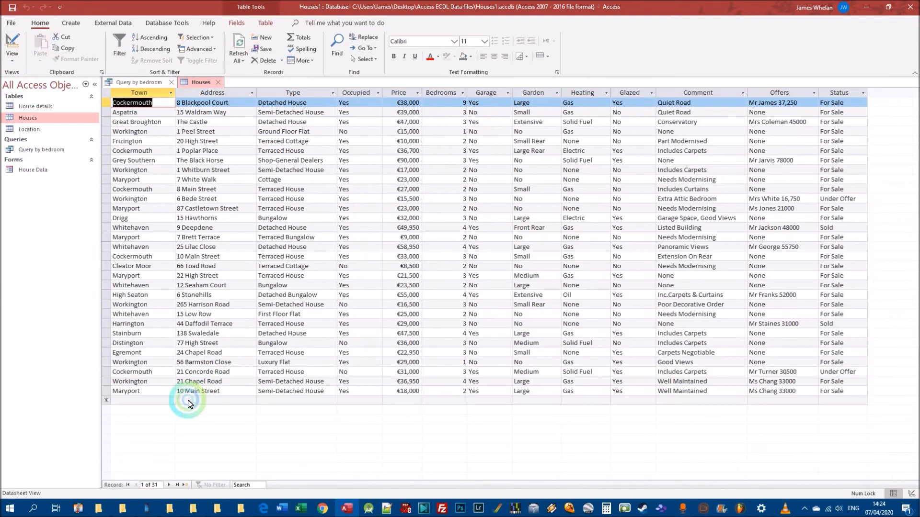
click(149, 400)
text(Mary)
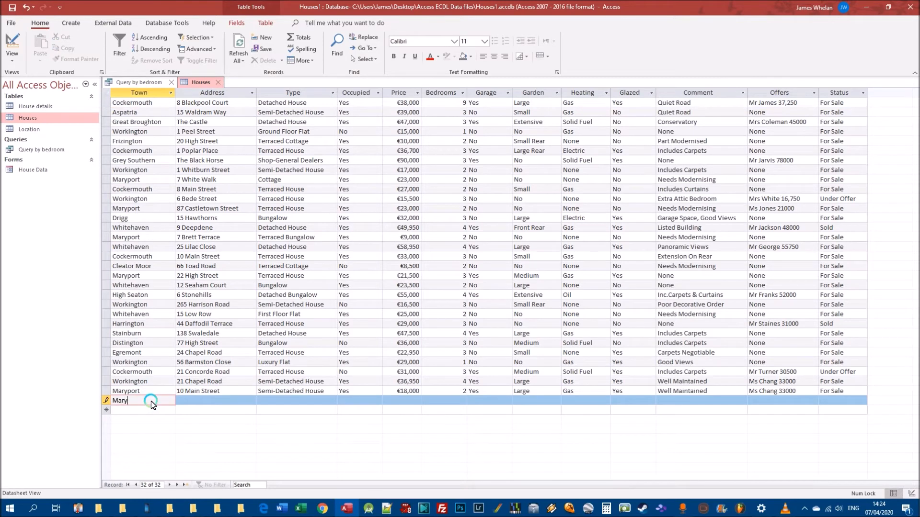
text(port)
key(Tab)
text(22)
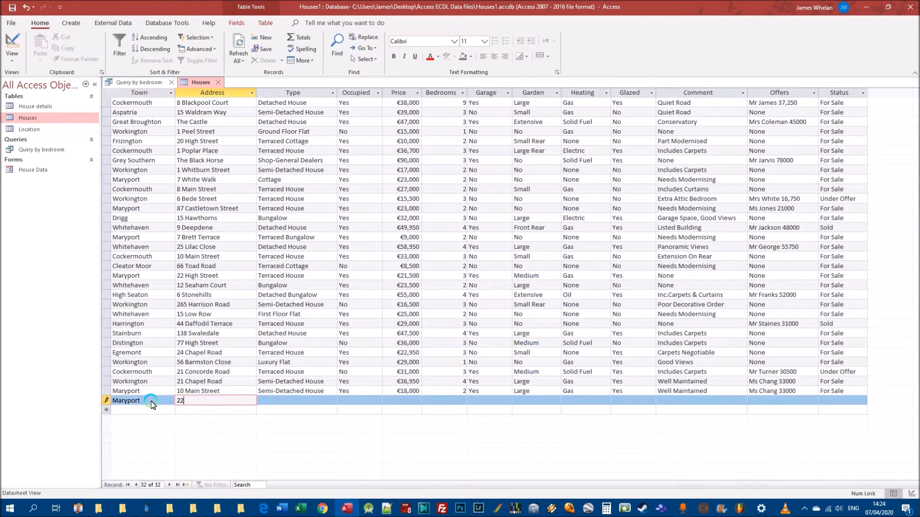
text( Main Street)
key(Tab)
Step: Fill the second new Maryport record's Type through Status fields with the values from the record above and save the record
key(ctrl+apostrophe)
key(Tab)
key(ctrl+apostrophe)
key(Tab)
key(ctrl+apostrophe)
key(Tab)
key(ctrl+apostrophe)
key(Tab)
key(ctrl+apostrophe)
key(Tab)
key(ctrl+apostrophe)
key(Tab)
key(ctrl+apostrophe)
key(Tab)
key(ctrl+apostrophe)
key(Tab)
key(ctrl+apostrophe)
key(Tab)
key(ctrl+apostrophe)
key(Tab)
key(ctrl+apostrophe)
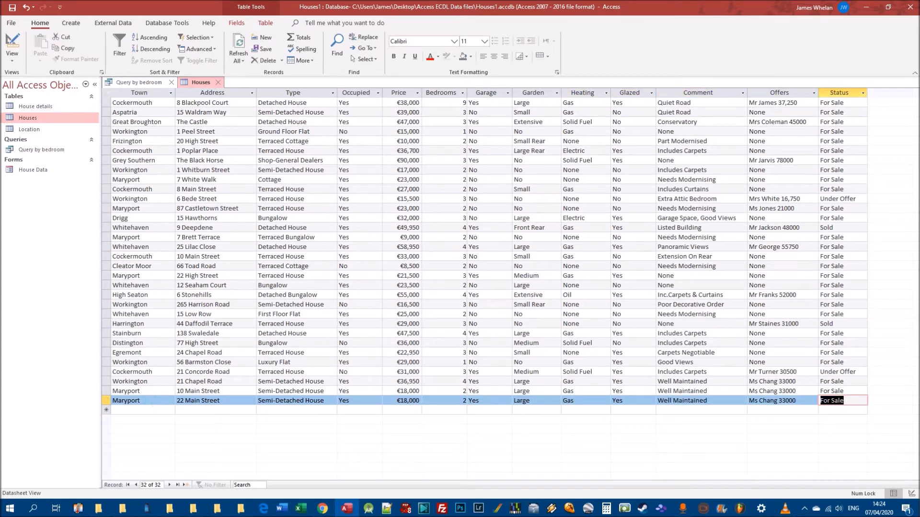
key(Tab)
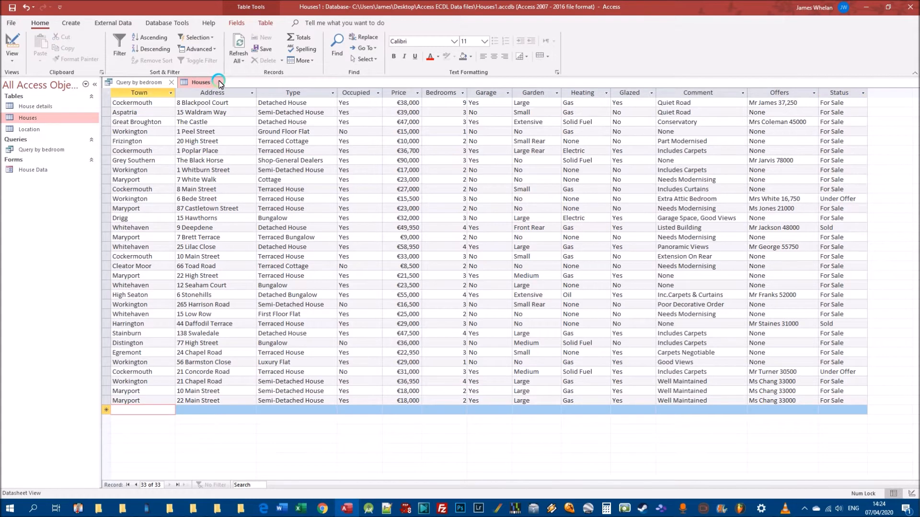
Step: Close the Houses table and the old results, rerun Query by bedroom to check for the second new Maryport record, and close it
click(218, 85)
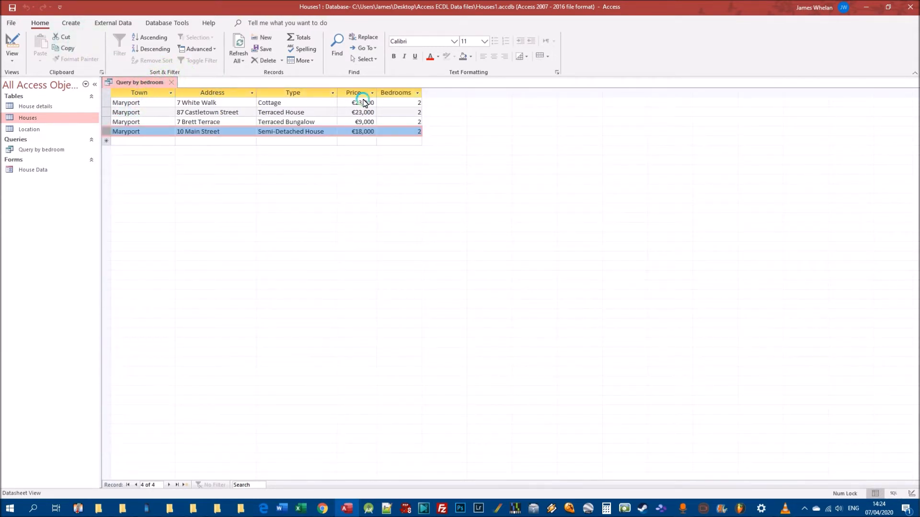
click(171, 82)
double_click(29, 150)
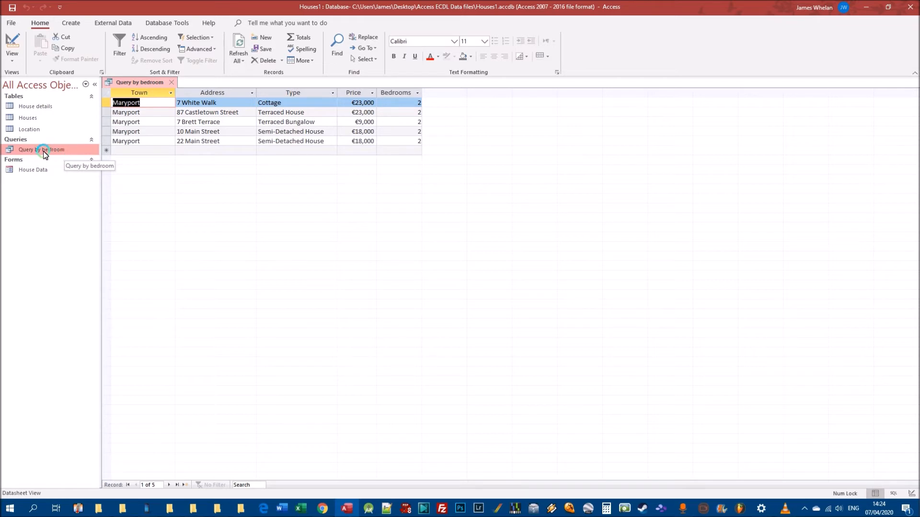
click(42, 150)
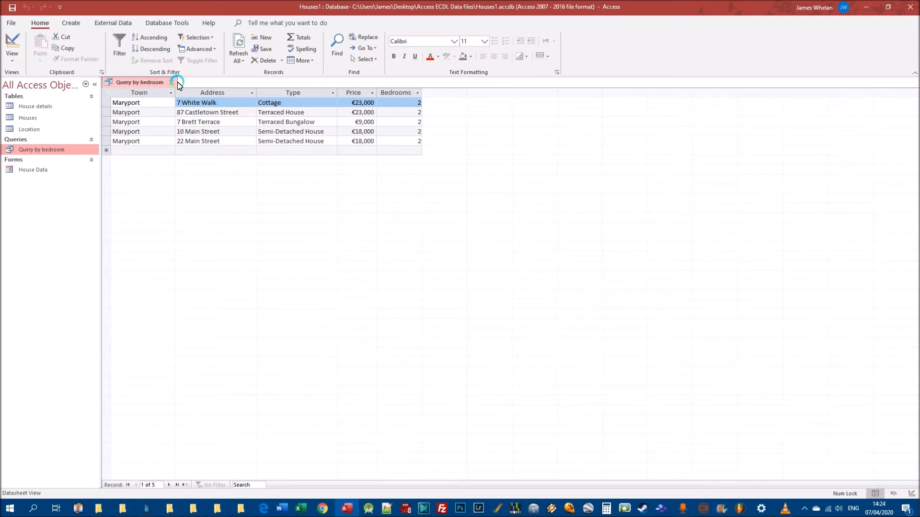
click(177, 84)
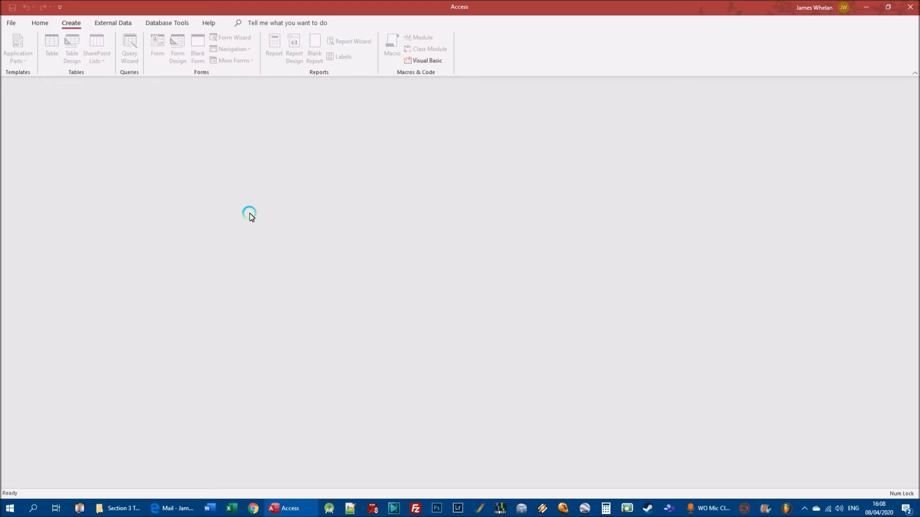
Step: Open the recent Houses1 database
click(10, 23)
click(30, 84)
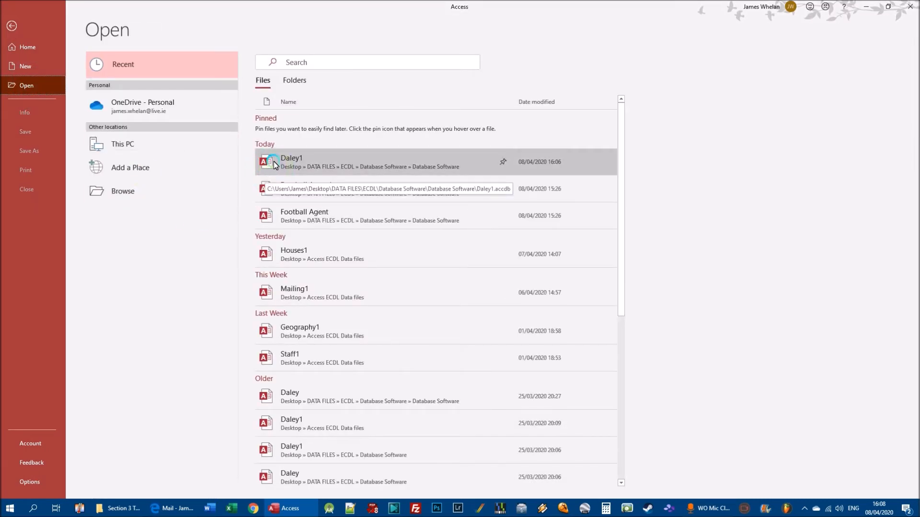
click(325, 270)
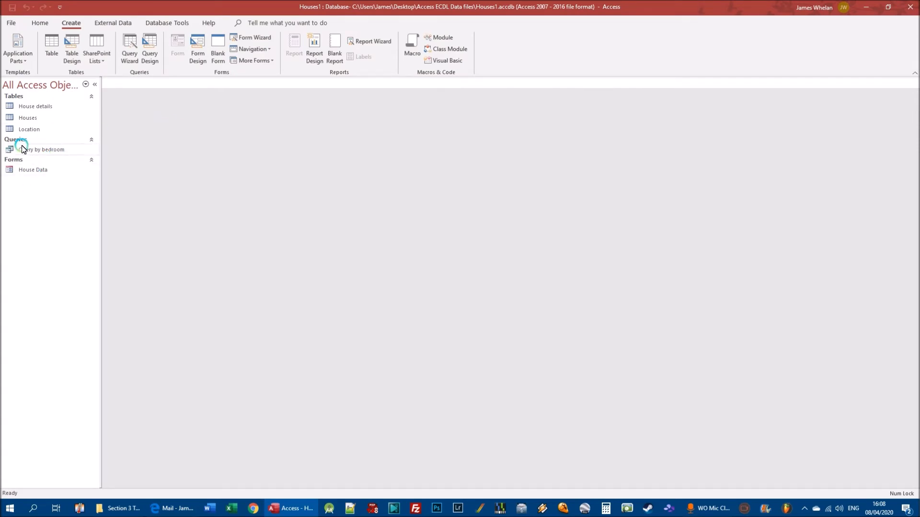
Step: Open Query by bedroom in Design View, run it and close its results
right_click(48, 154)
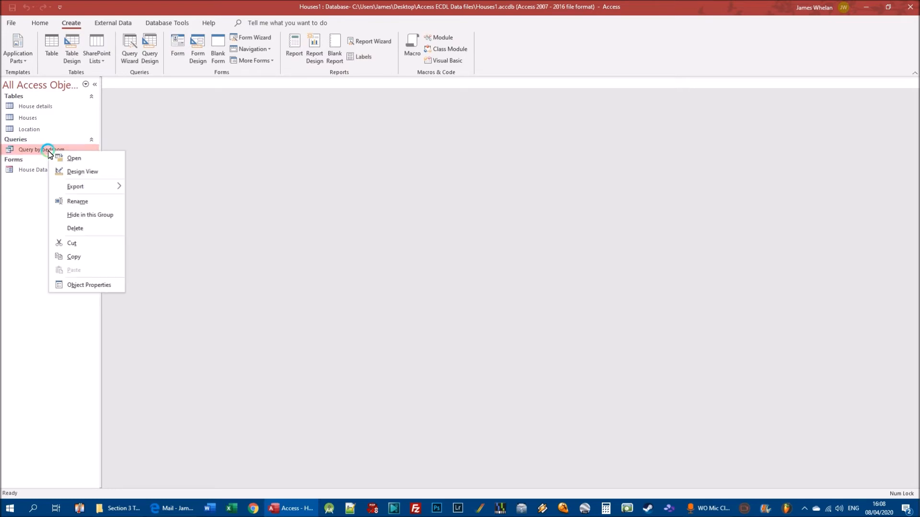
click(76, 171)
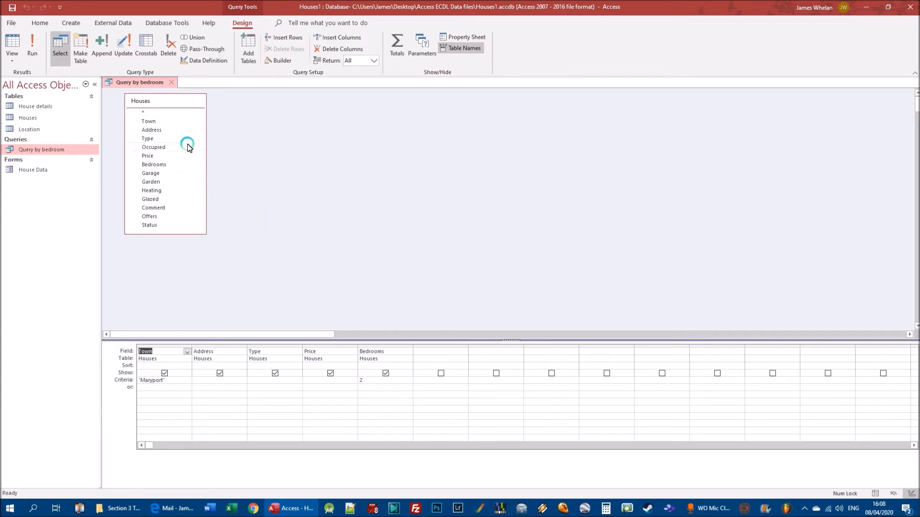
click(38, 44)
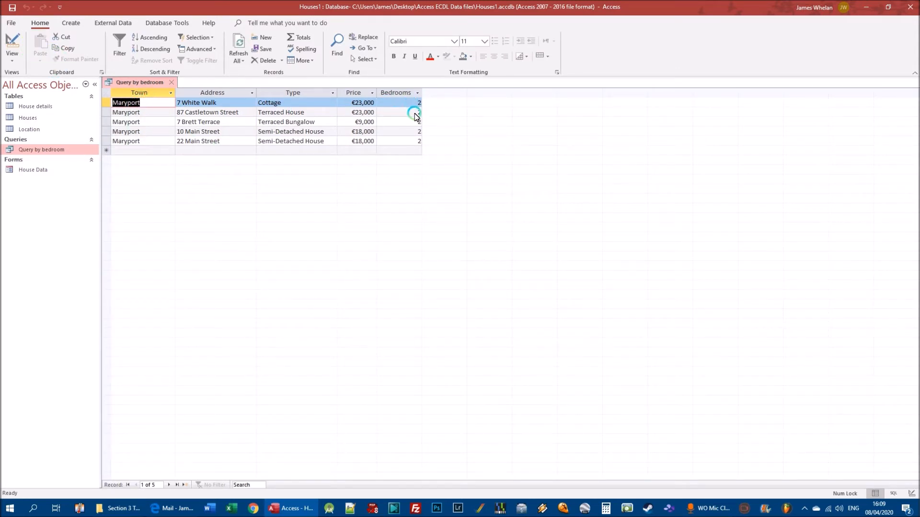
click(173, 82)
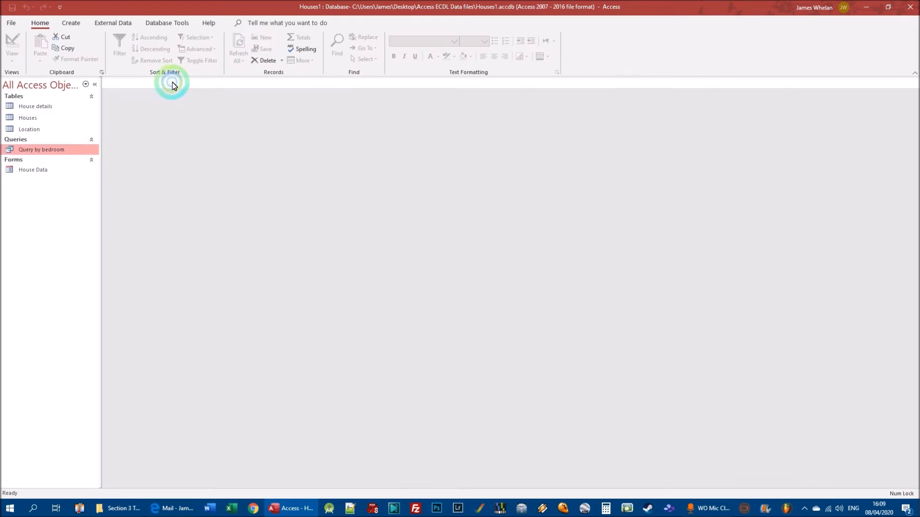
Step: Open the results of Query by bedroom, switch the query to Design View and run it again
right_click(46, 149)
click(31, 150)
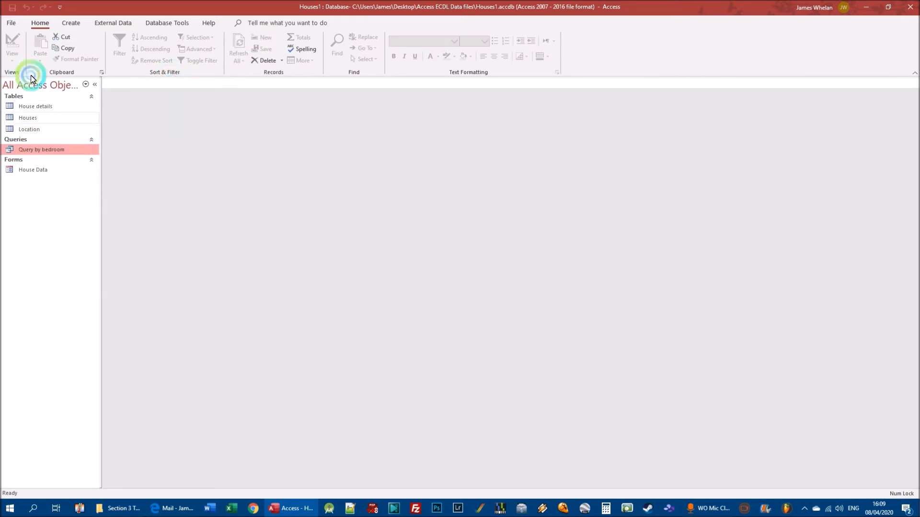
double_click(39, 148)
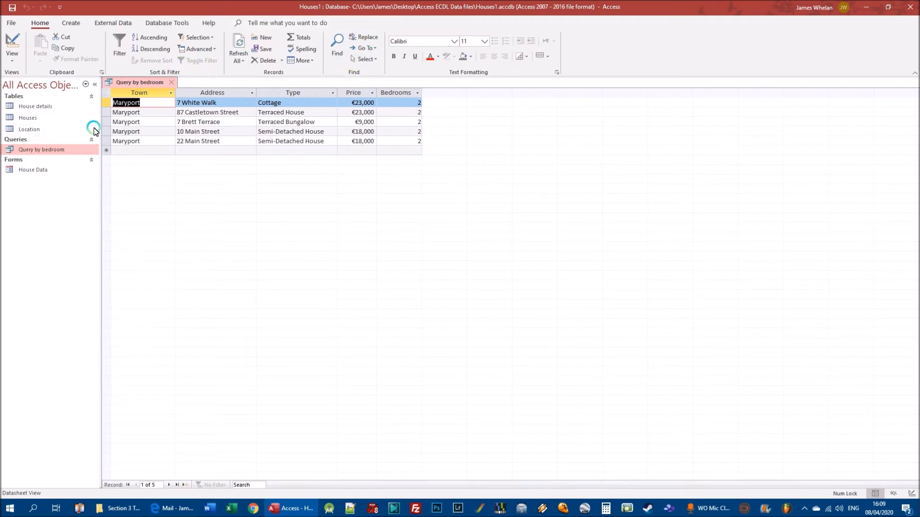
right_click(136, 83)
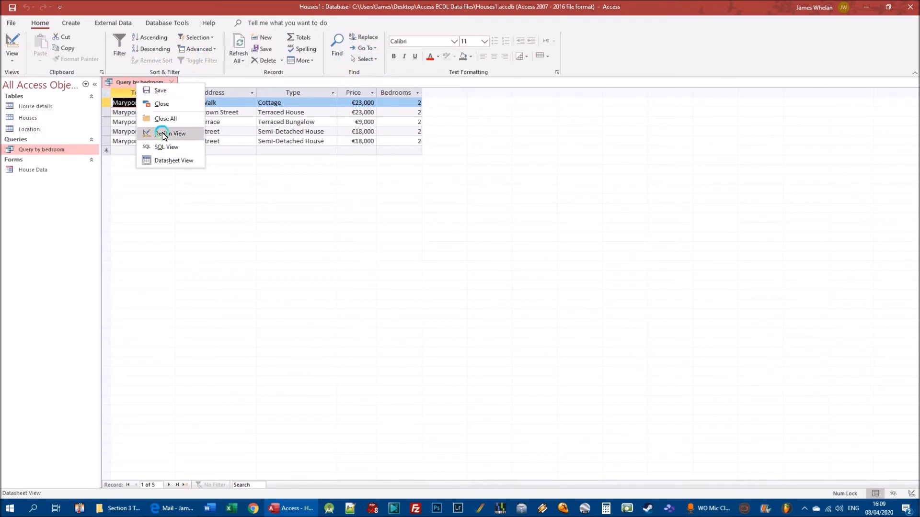
click(165, 136)
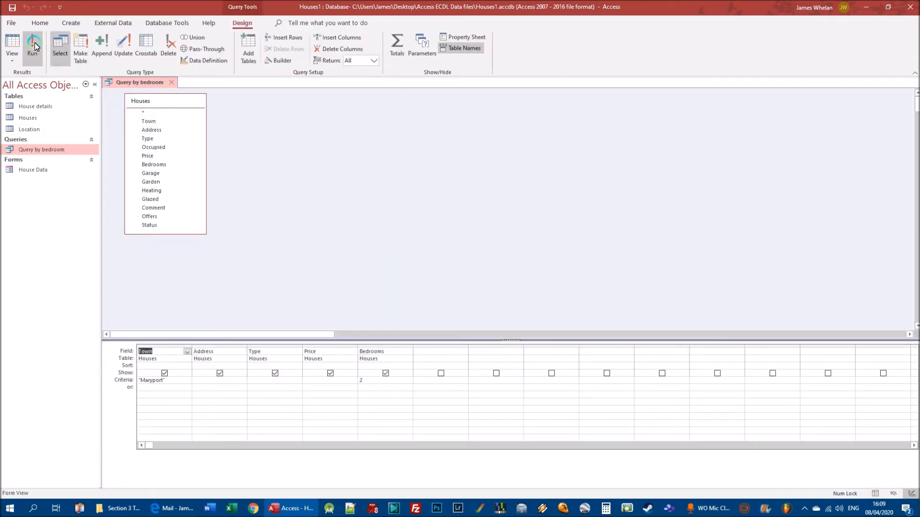
click(32, 45)
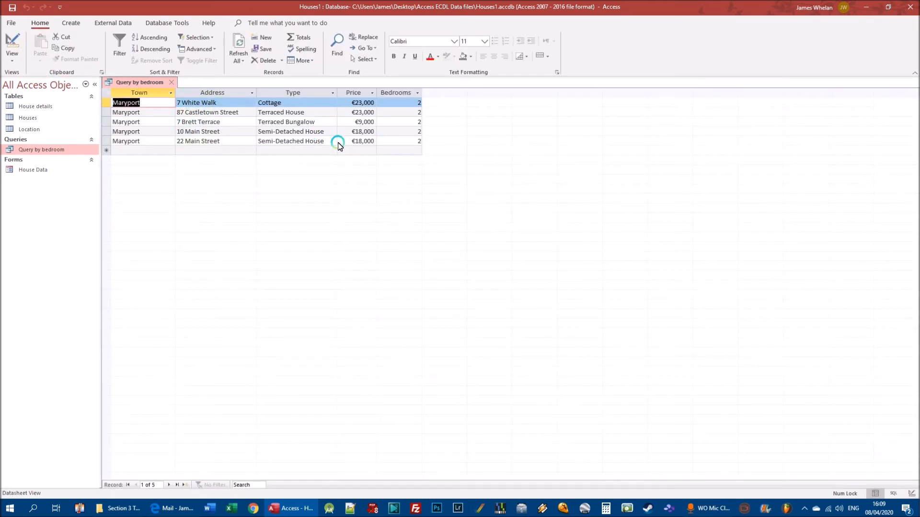
Step: Open the results of Query by bedroom in Print Preview
click(12, 23)
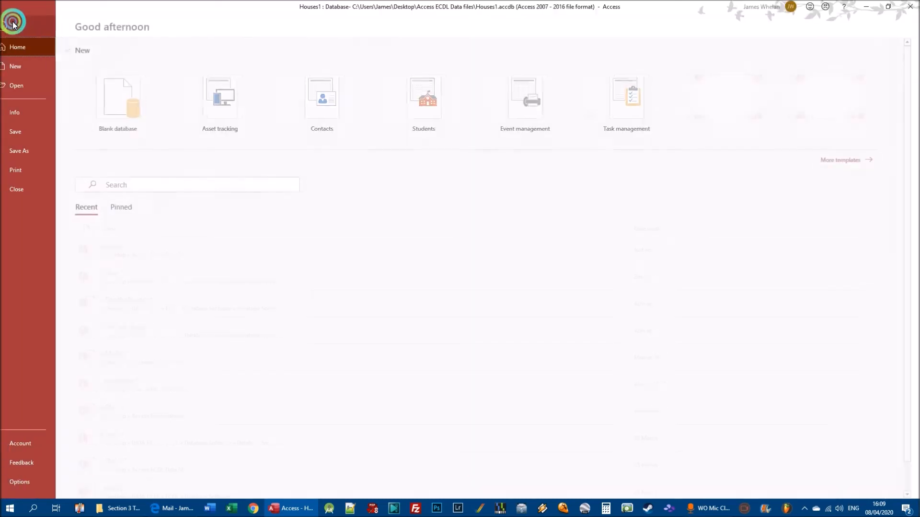
click(34, 172)
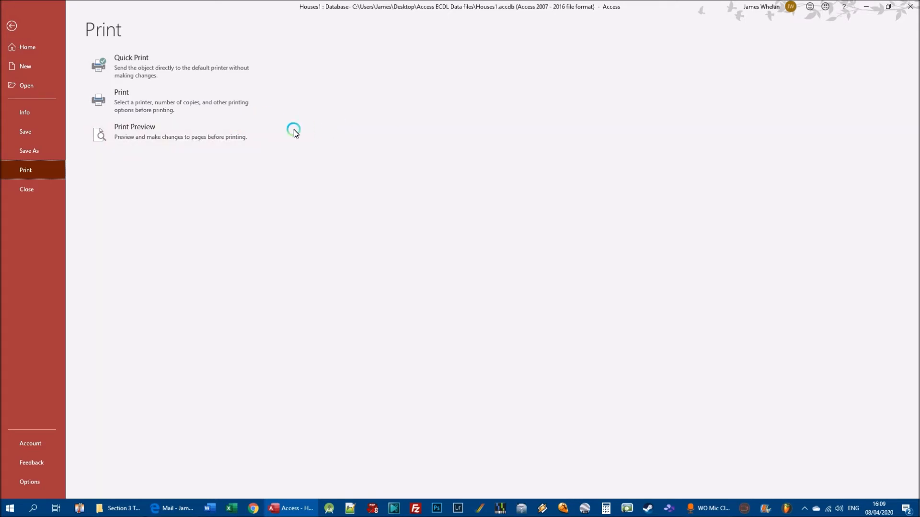
click(154, 135)
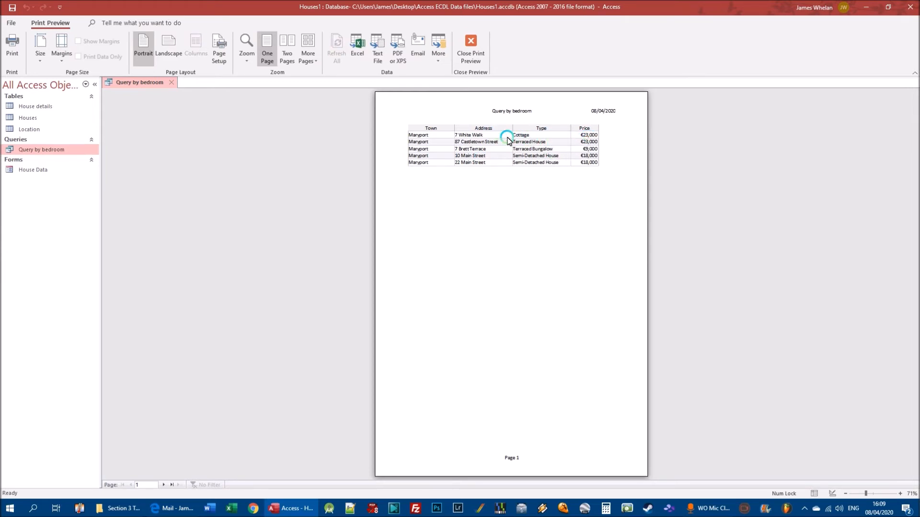
Step: Examine the previewed page up close and as a whole to check which query columns fit on the portrait page
click(569, 137)
click(568, 138)
click(864, 486)
mouse_move(864, 493)
mouse_down()
mouse_move(871, 493)
mouse_move(857, 490)
mouse_up()
click(439, 262)
click(469, 145)
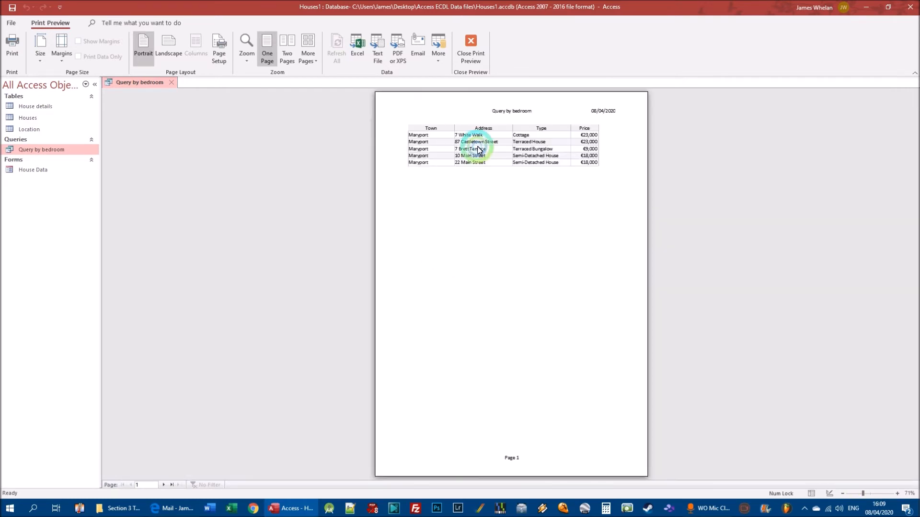
click(467, 139)
click(468, 137)
click(468, 136)
click(468, 140)
click(467, 137)
click(856, 487)
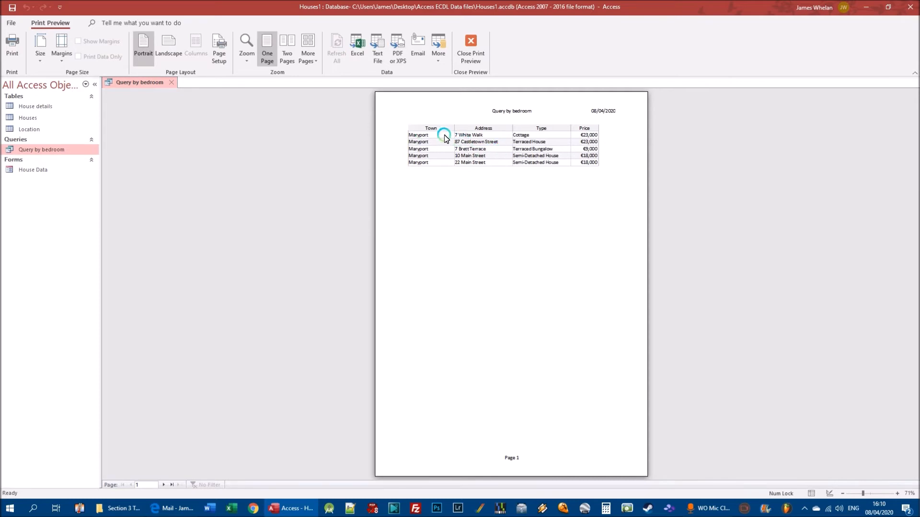
Step: Compare the Landscape and Portrait orientations in the preview and set the page to Landscape
click(170, 48)
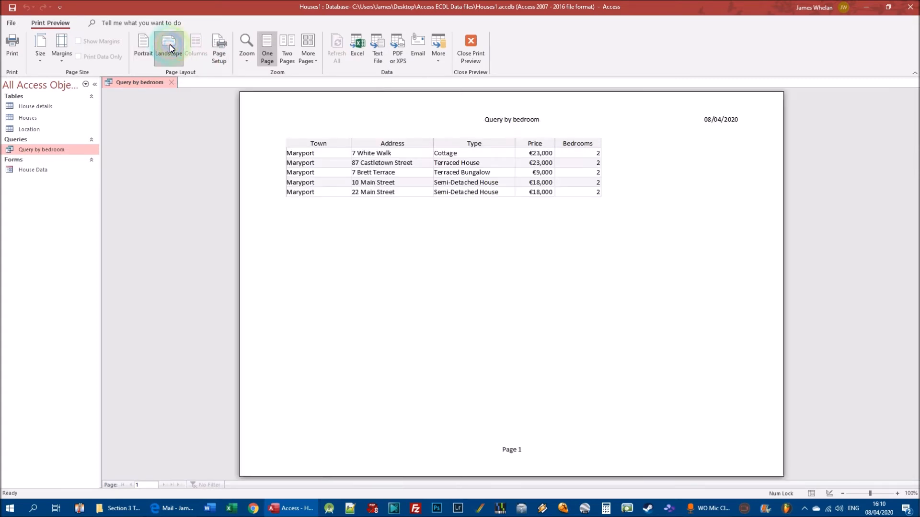
click(145, 47)
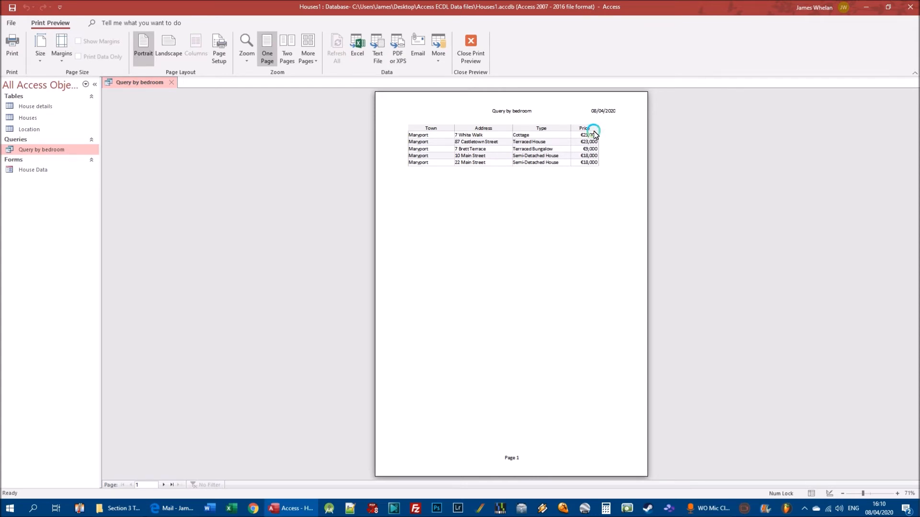
click(169, 45)
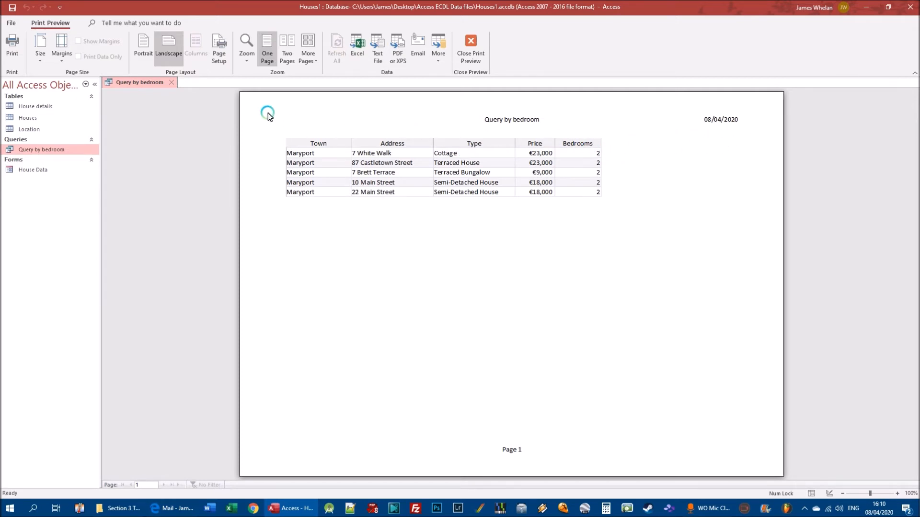
Step: Try the Wide and Narrow margin presets on the previewed page and set the margins to Normal
click(65, 58)
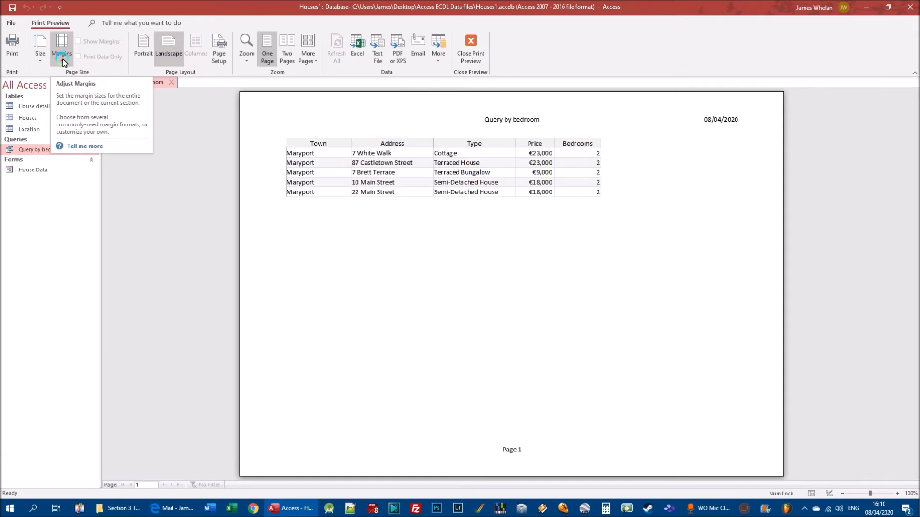
click(64, 61)
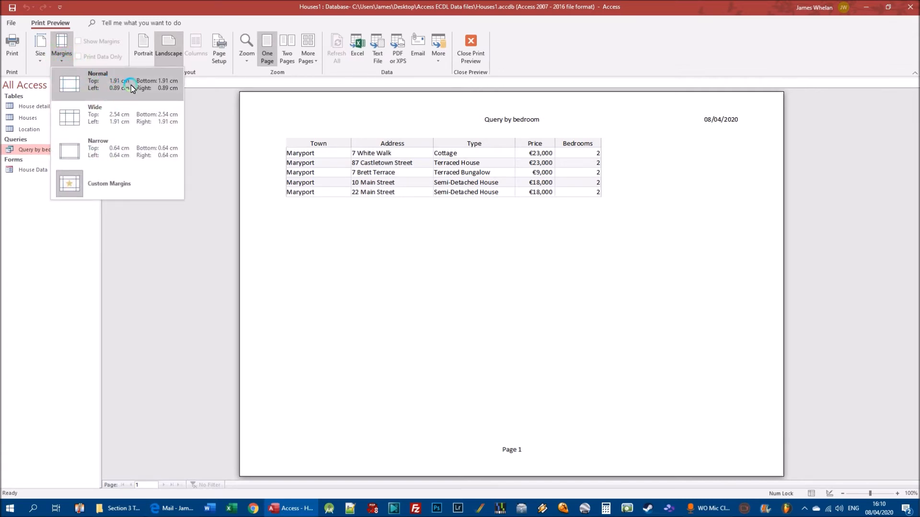
click(124, 117)
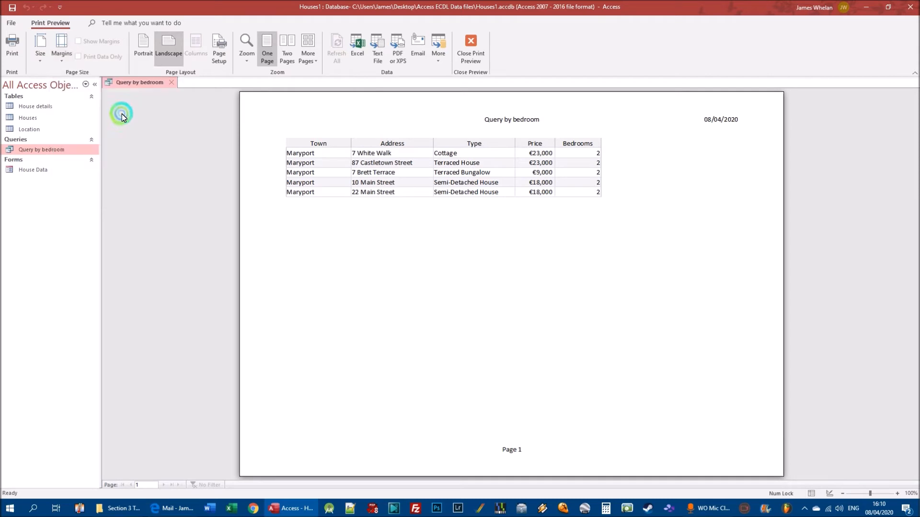
click(62, 53)
click(103, 146)
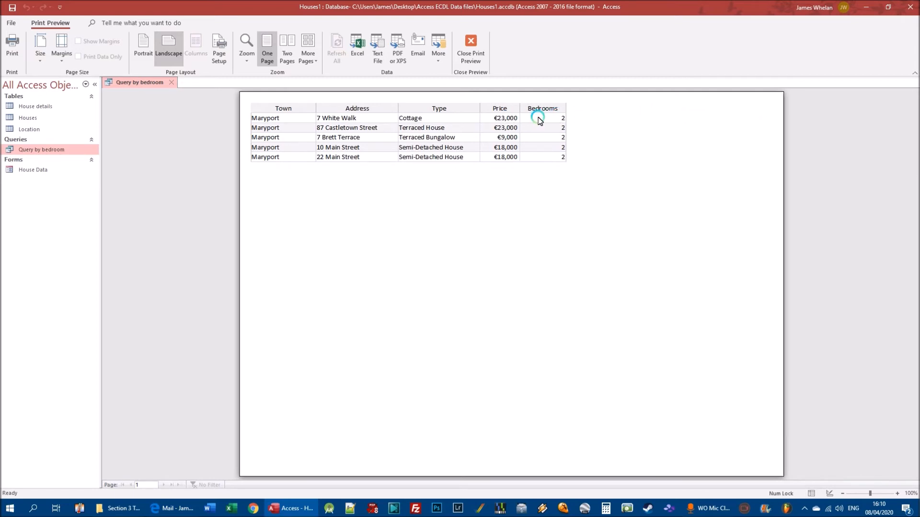
click(63, 54)
click(94, 83)
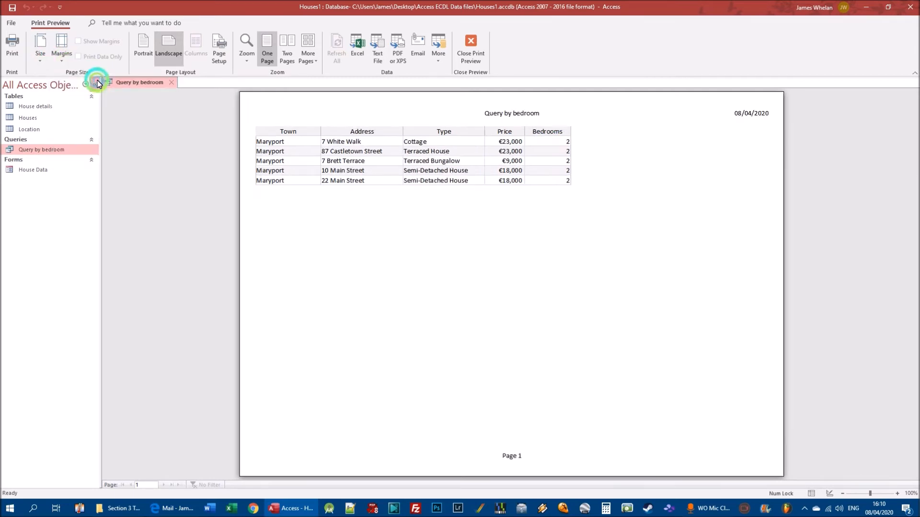
Step: Review the available paper sizes for the previewed page and keep A4
click(62, 60)
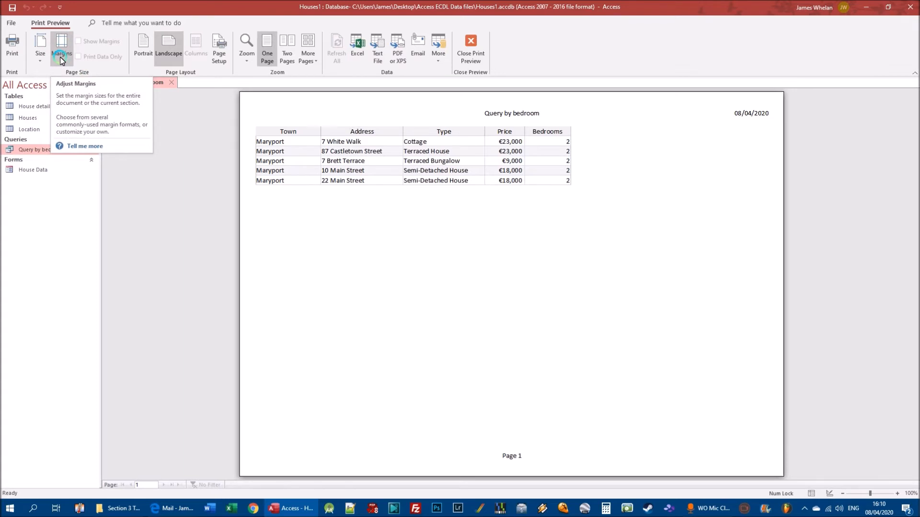
click(39, 51)
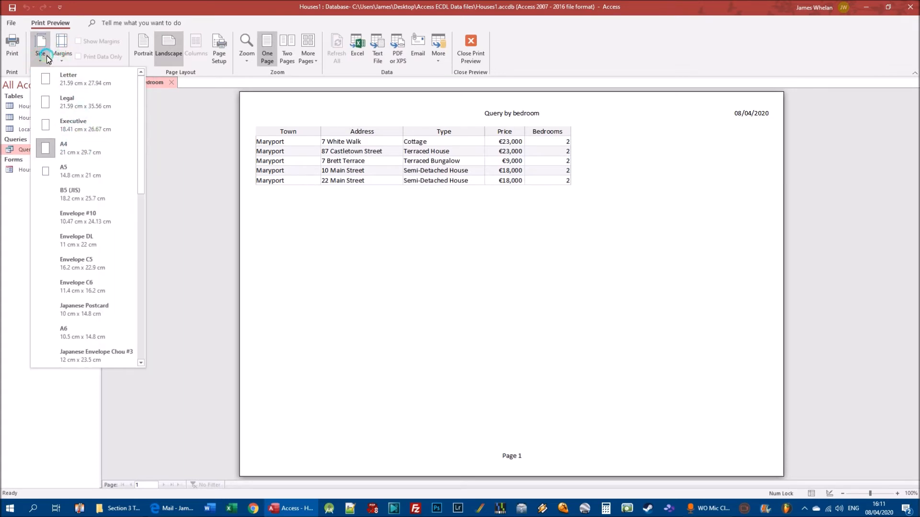
click(80, 153)
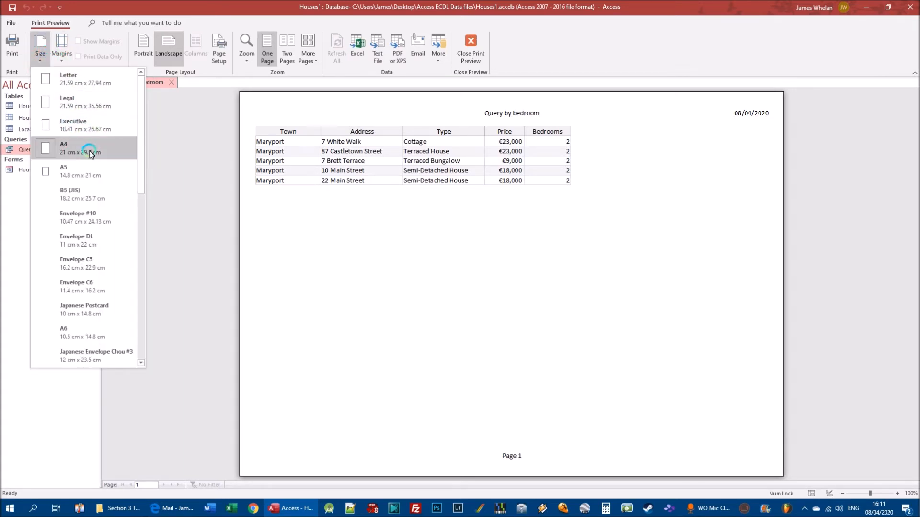
click(159, 196)
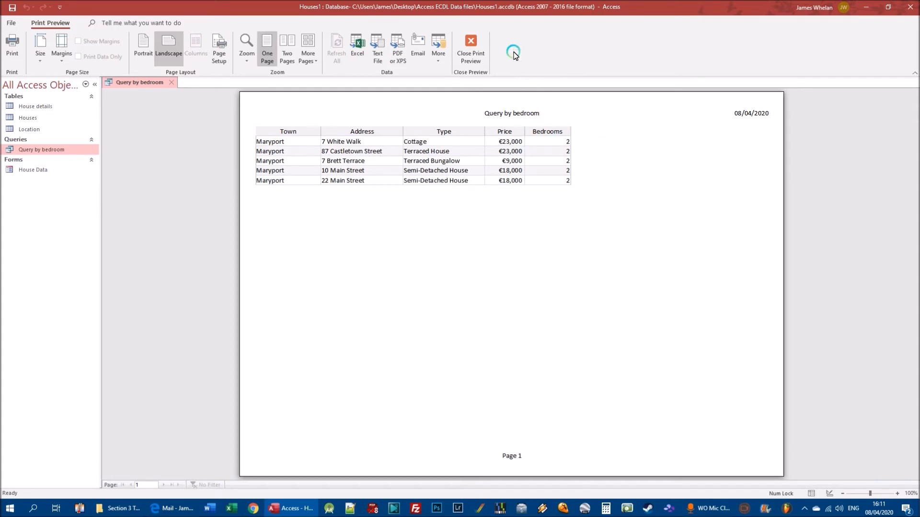
Step: Close the print preview and bring up the print settings for Query by bedroom, keeping one copy
click(471, 46)
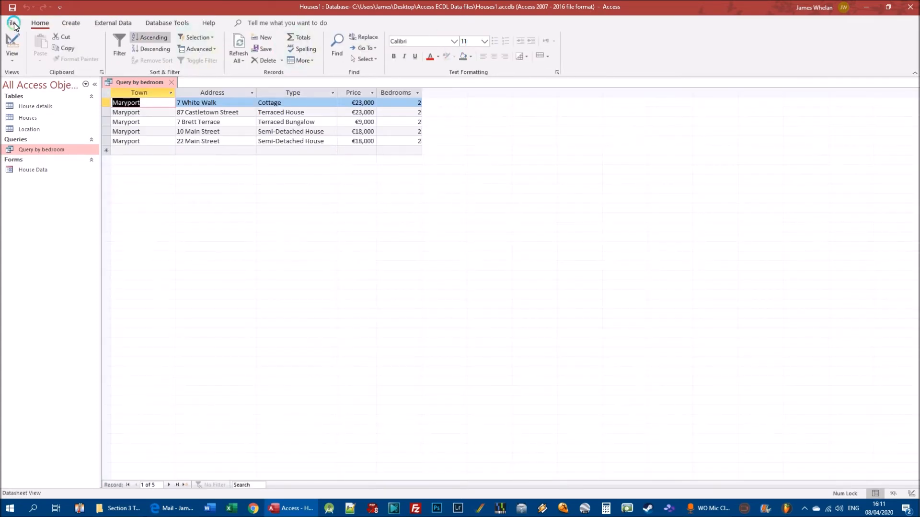
click(9, 24)
click(48, 168)
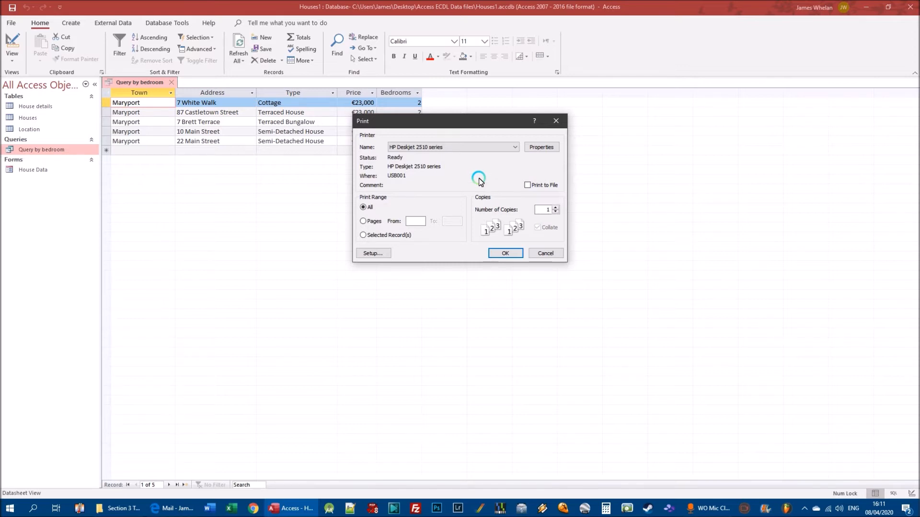
click(556, 208)
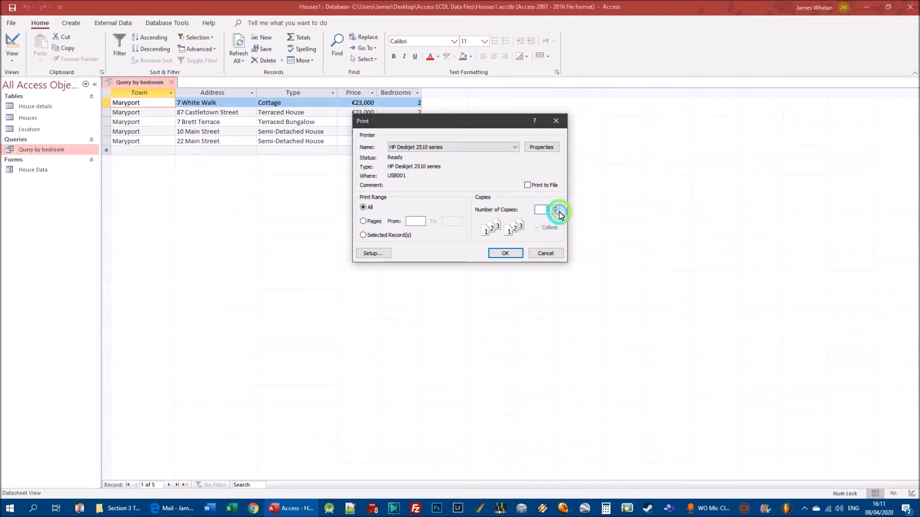
click(555, 212)
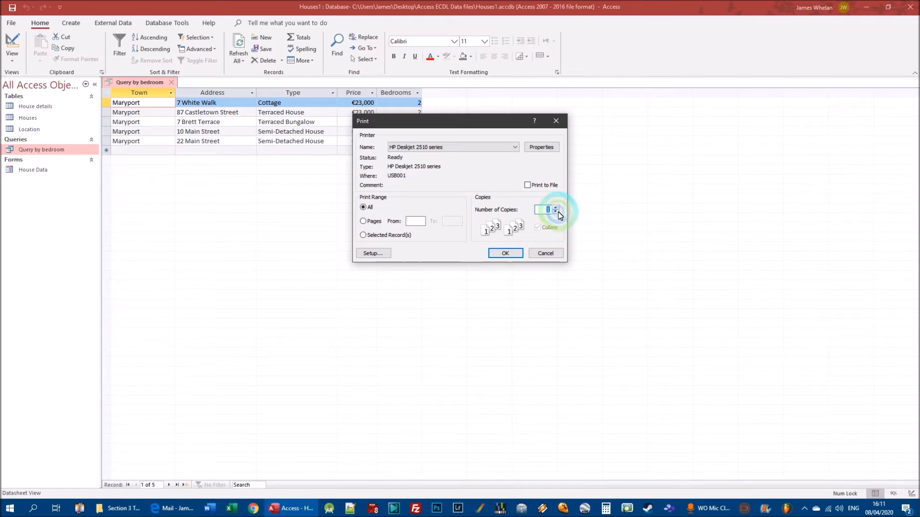
Step: Try the Pages, All and Selected Record(s) print ranges for the query and cancel the print
click(370, 223)
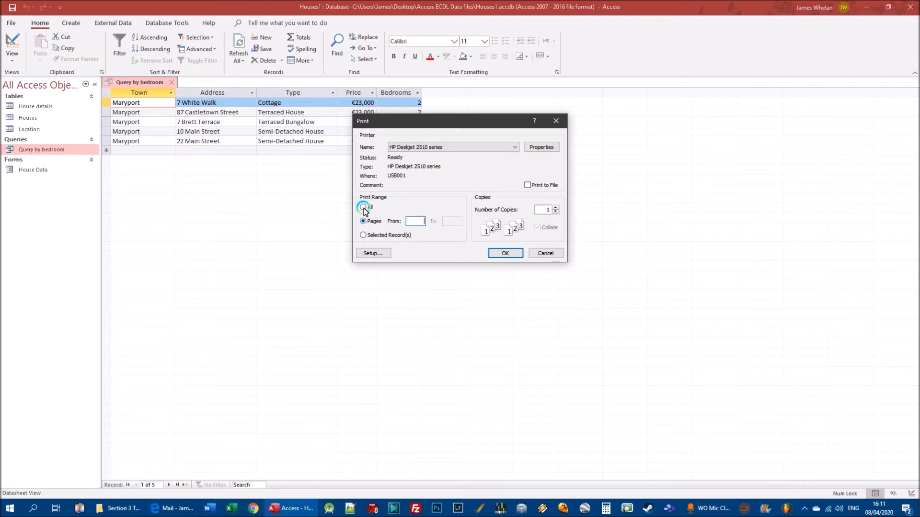
click(363, 209)
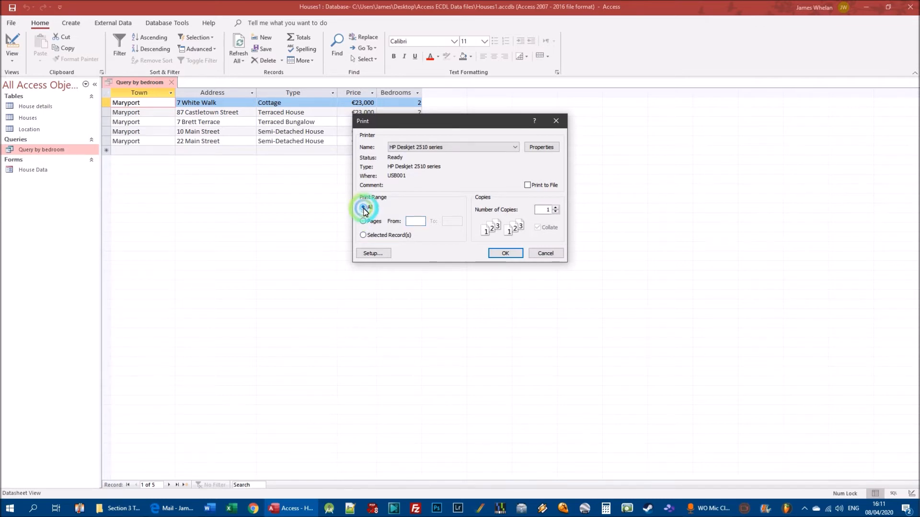
click(363, 222)
click(415, 222)
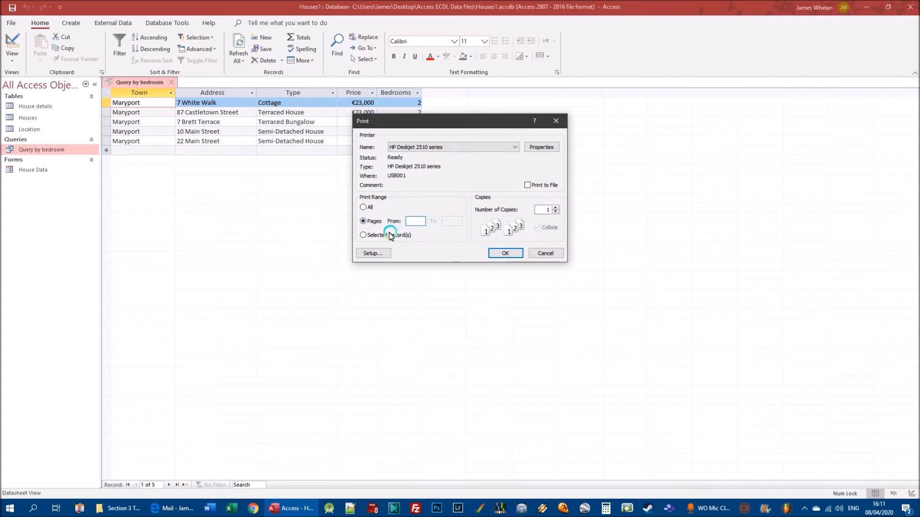
click(363, 235)
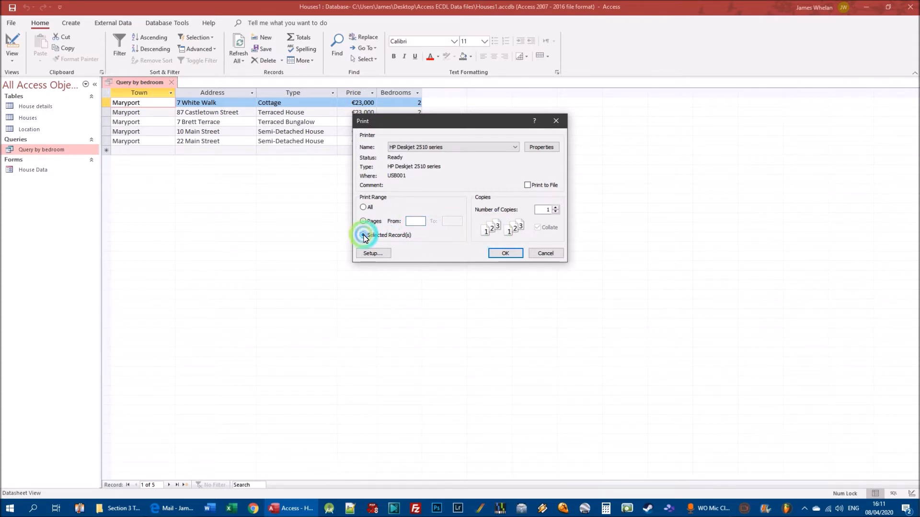
click(546, 254)
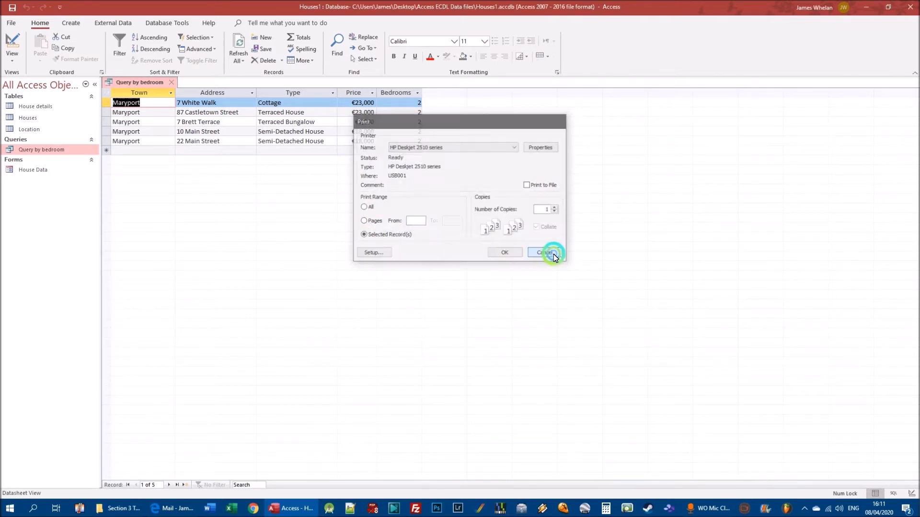
Step: Select the first three records of the query, try the Selected Record(s) print range and cancel the print
click(104, 105)
drag(104, 109, 106, 125)
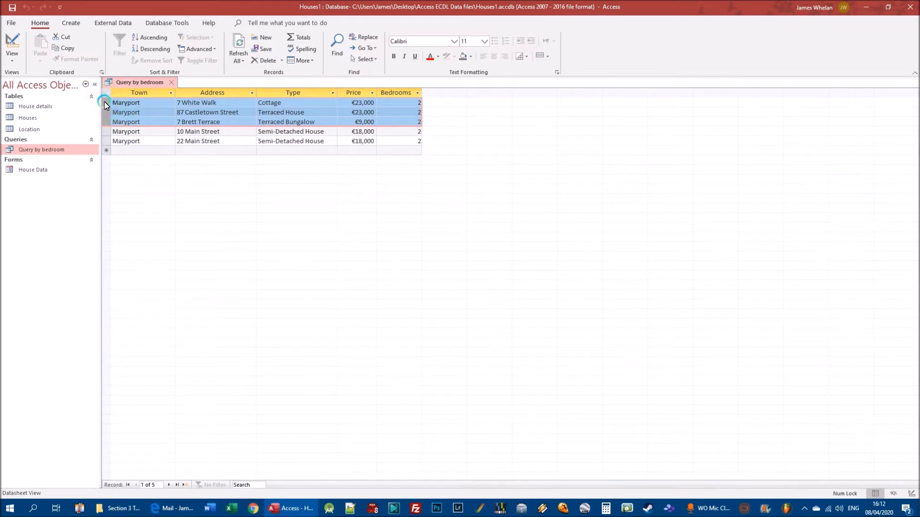
drag(106, 105, 106, 123)
click(10, 22)
click(30, 169)
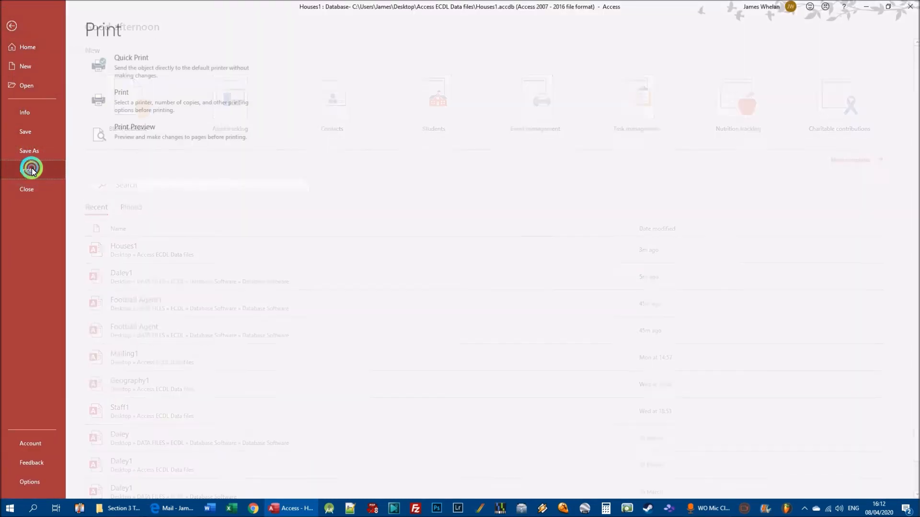
click(143, 95)
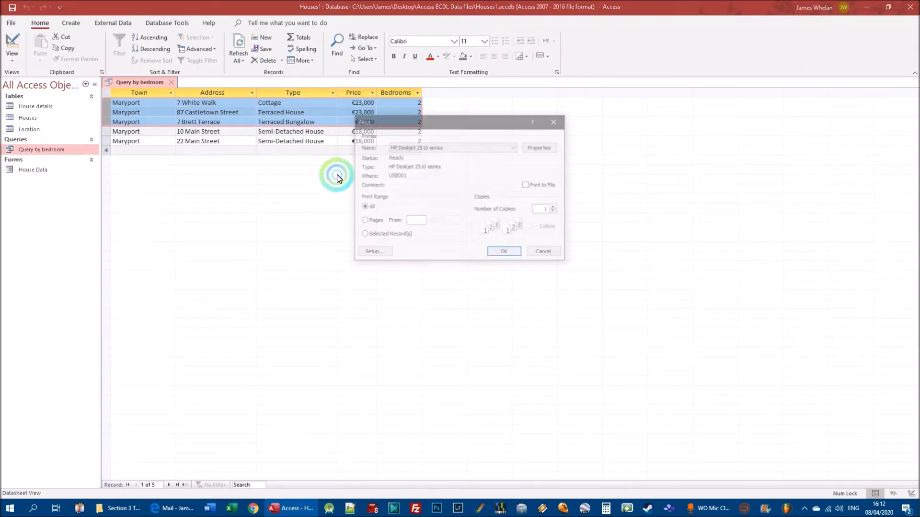
click(364, 234)
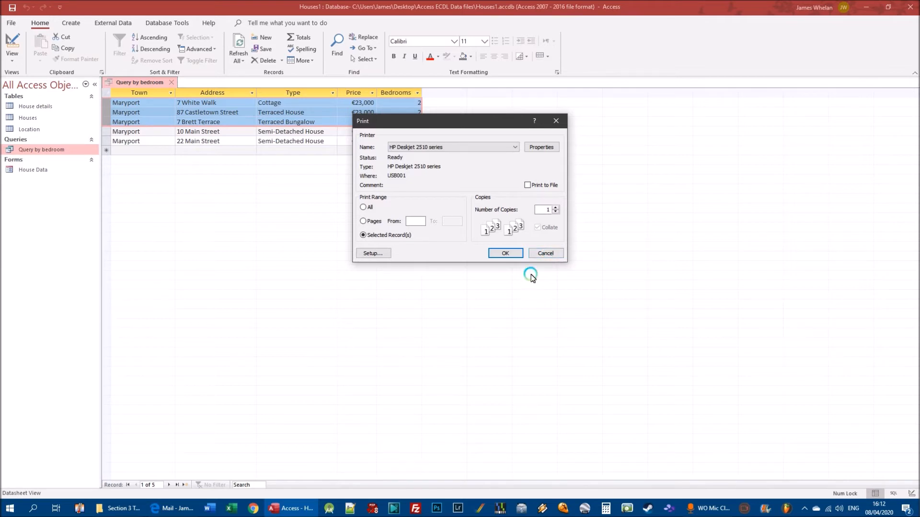
click(544, 253)
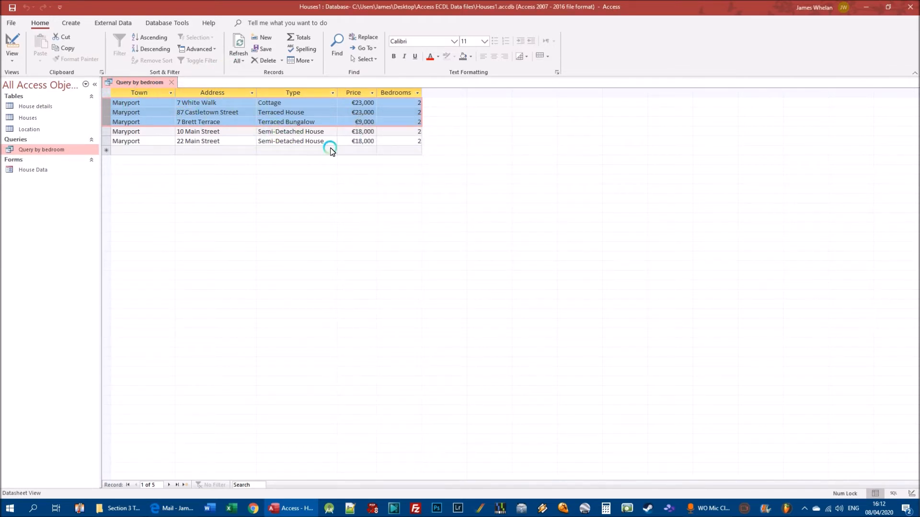
Step: Review the print choices available for Query by bedroom and return to the query
click(48, 150)
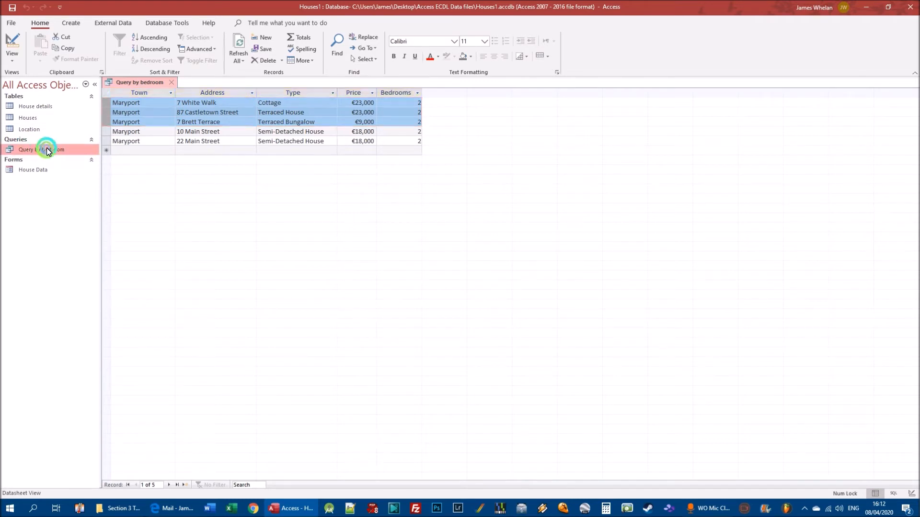
click(161, 94)
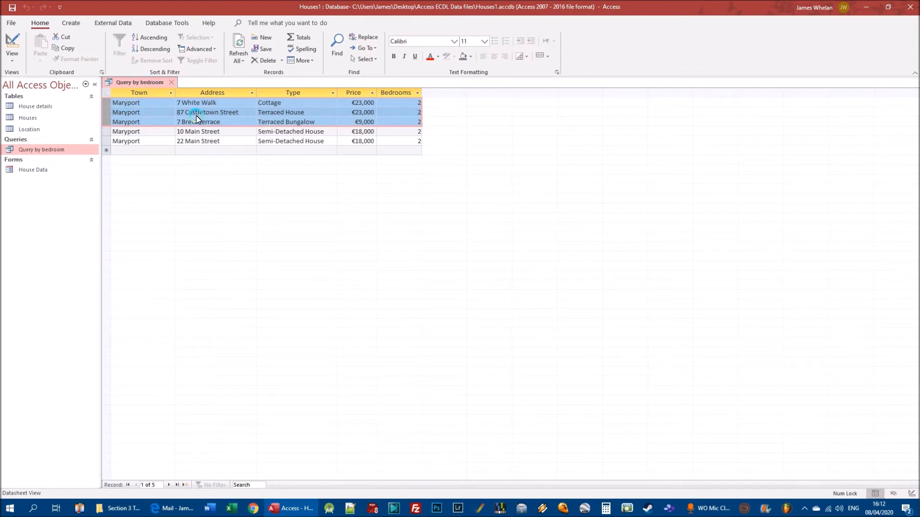
click(12, 22)
click(25, 170)
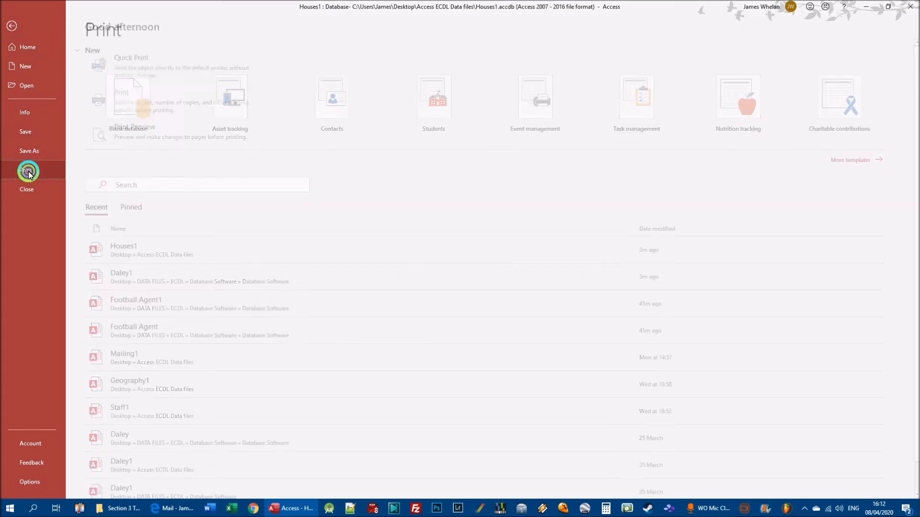
click(10, 27)
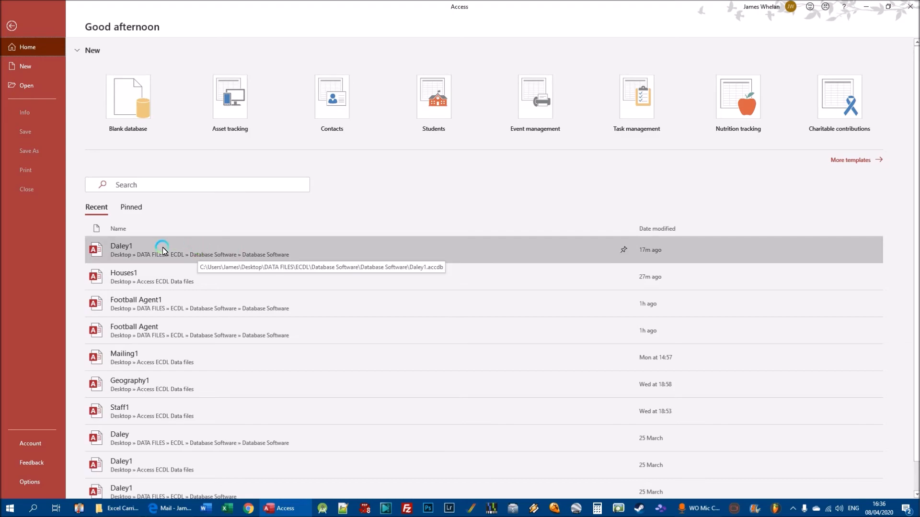
Step: Open the Daley1 database and display its Vehicles and Repairs tables for comparison
click(181, 248)
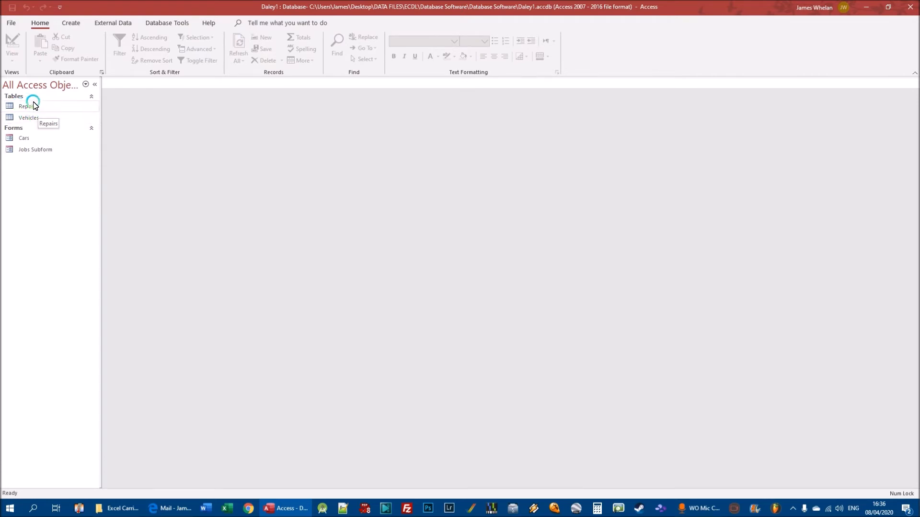
double_click(28, 118)
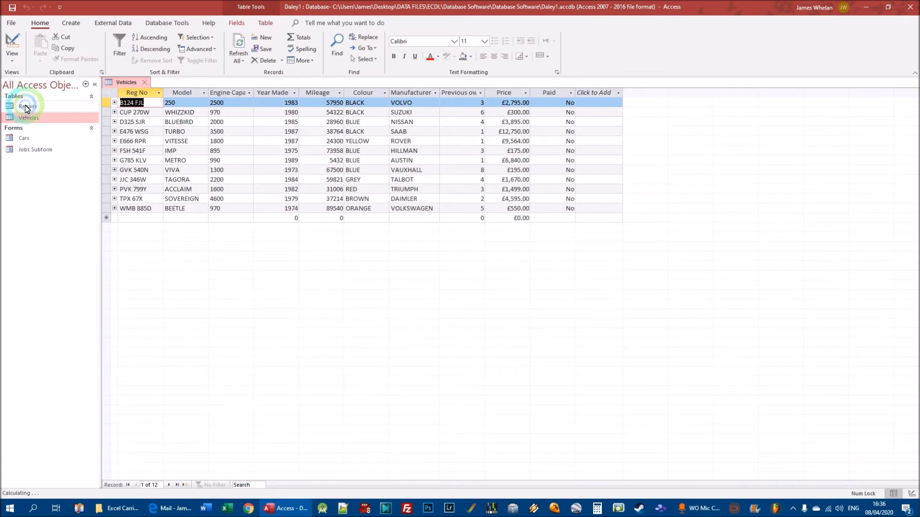
double_click(26, 107)
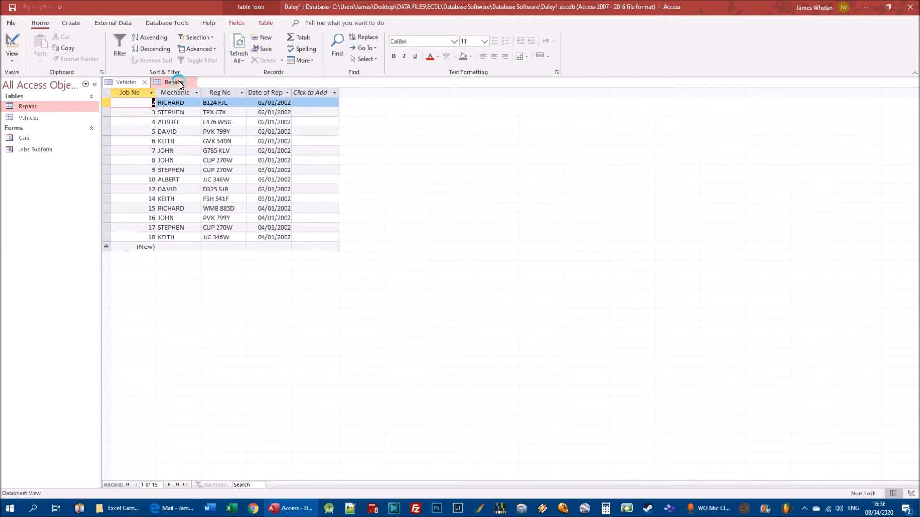
click(127, 83)
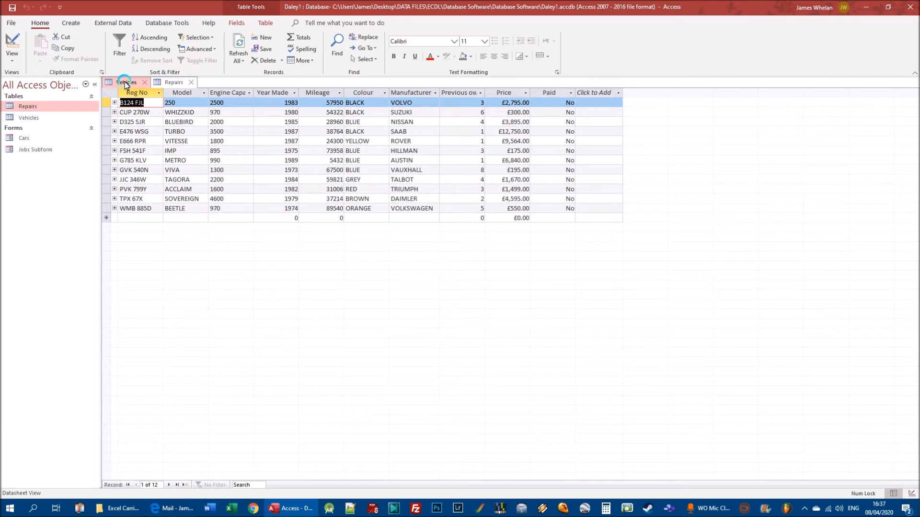
click(29, 107)
Step: Examine the related repair records of the first two vehicles in the Vehicles table, expanding and collapsing each
click(114, 103)
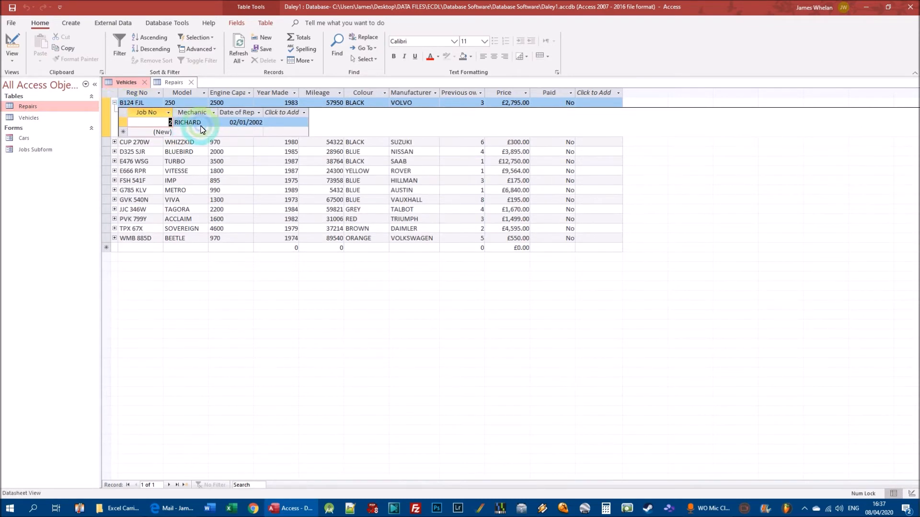
click(114, 103)
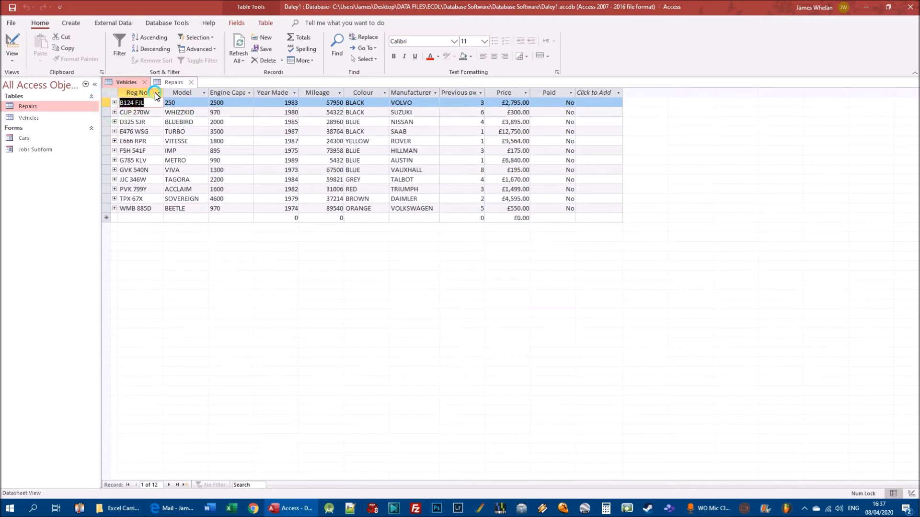
click(114, 103)
click(115, 103)
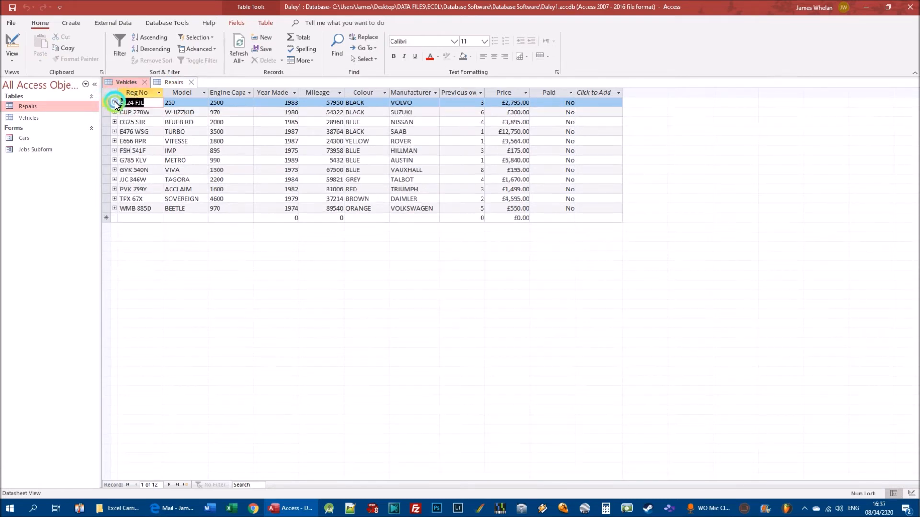
click(114, 113)
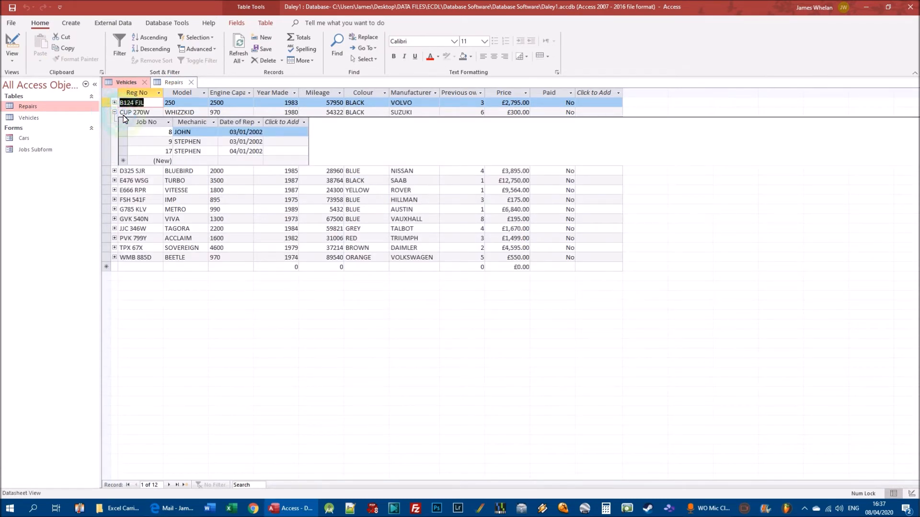
click(230, 151)
click(180, 137)
click(114, 112)
click(114, 112)
click(114, 112)
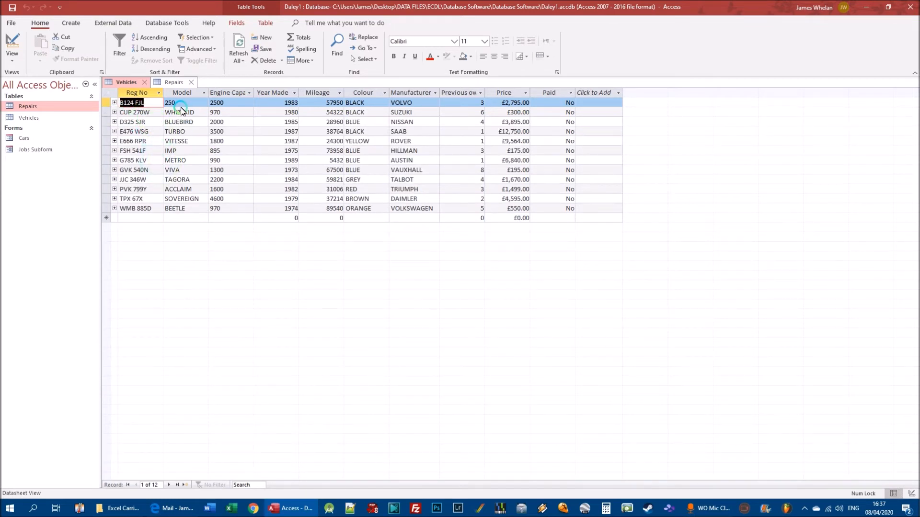
Step: Close the Vehicles and Repairs tables and examine the relationship between them in the database's Relationships view
click(144, 83)
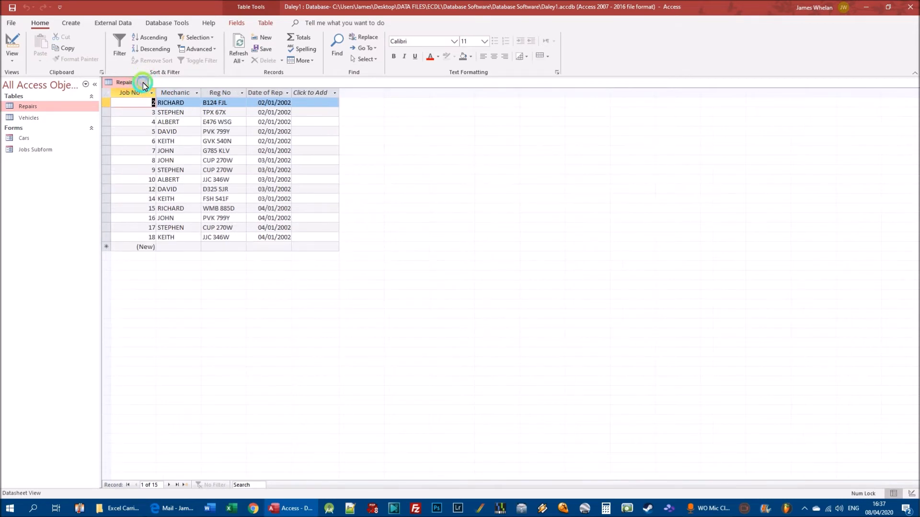
click(143, 82)
click(162, 24)
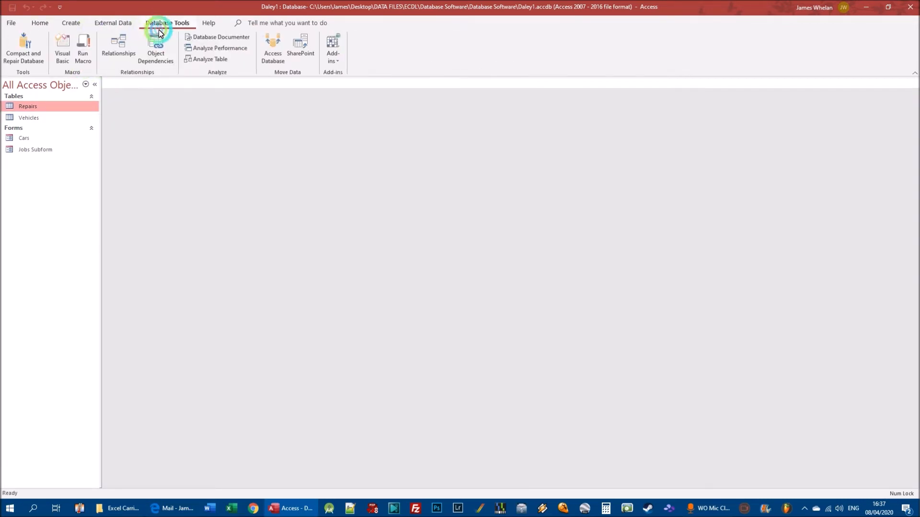
click(119, 45)
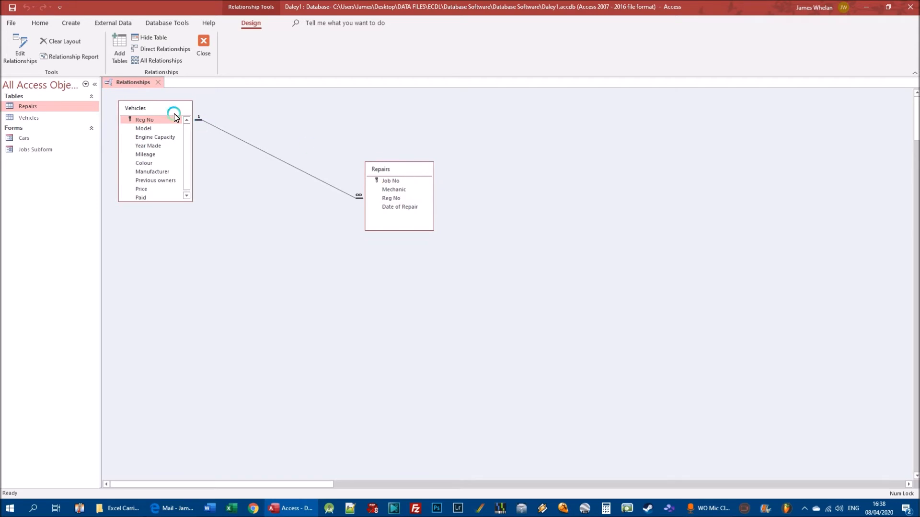
click(204, 41)
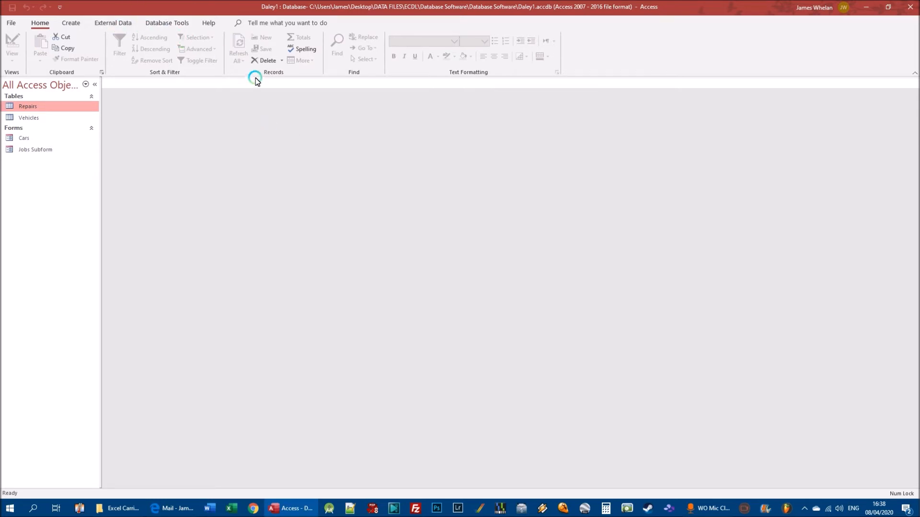
Step: Create a new query in Design view and add the Repairs and Vehicles tables to it
click(71, 22)
click(150, 45)
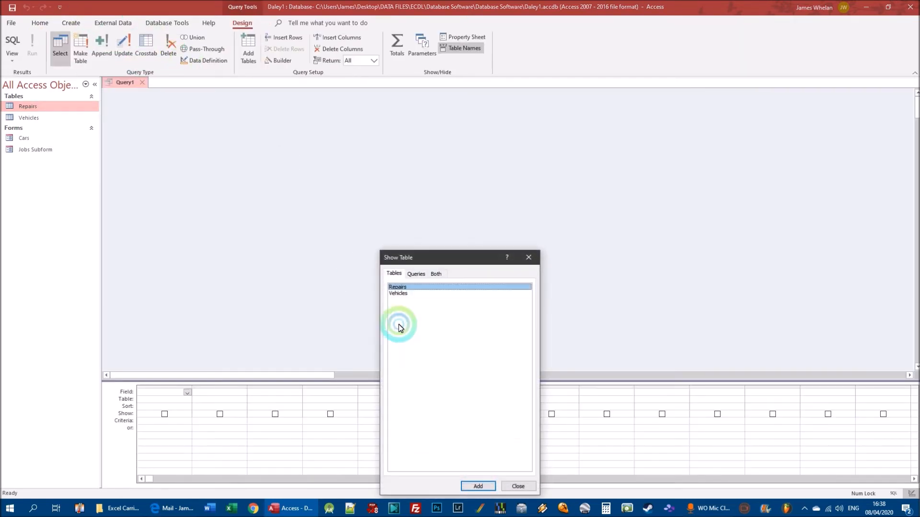
drag(418, 258, 253, 131)
click(286, 160)
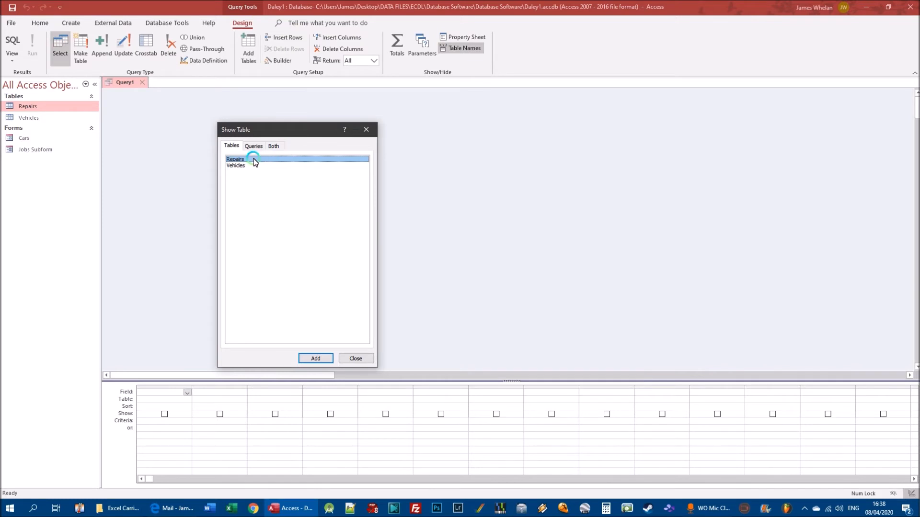
click(316, 358)
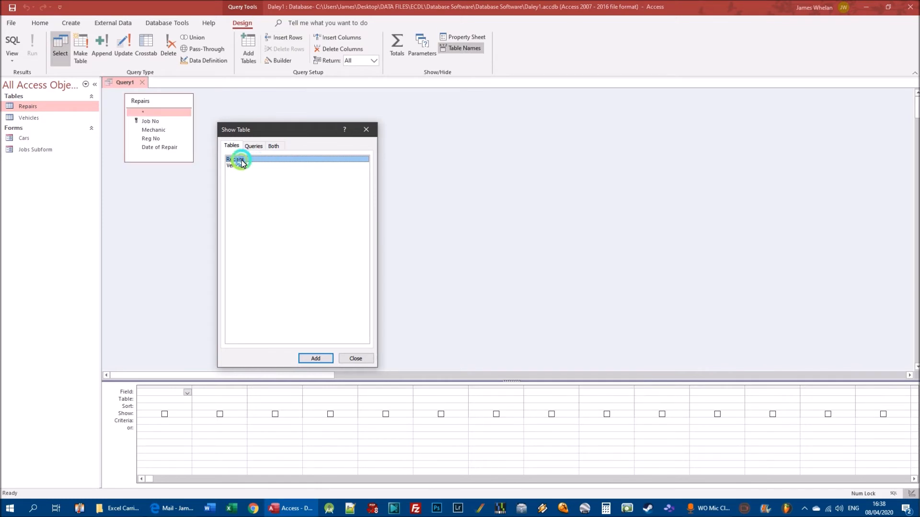
double_click(240, 166)
click(355, 358)
Step: Remove the Vehicles and Repairs tables from the query design
right_click(249, 100)
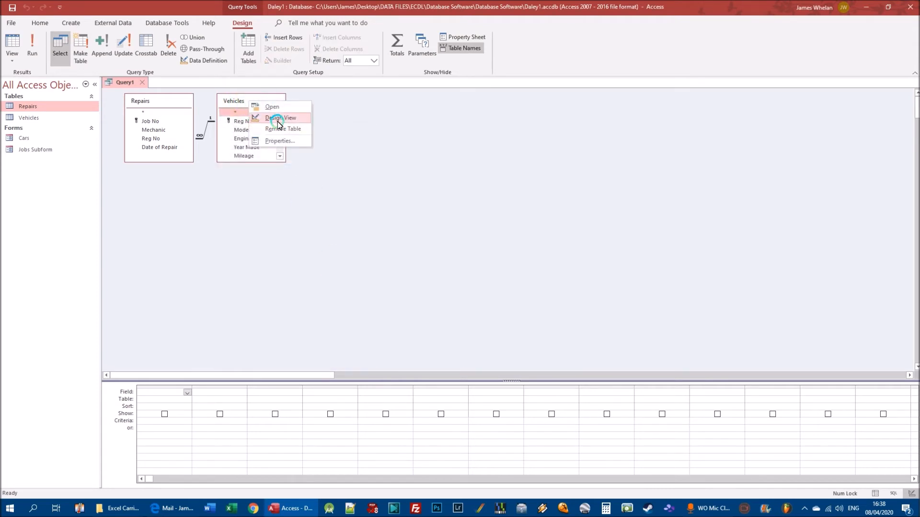
click(283, 129)
right_click(175, 100)
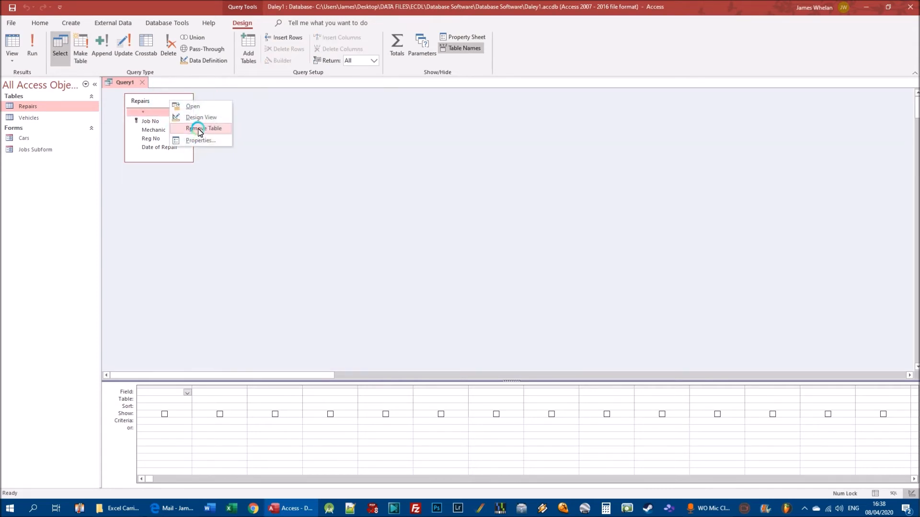
click(211, 128)
Step: Close the emptied query without saving it
click(116, 81)
click(124, 83)
right_click(124, 82)
click(150, 101)
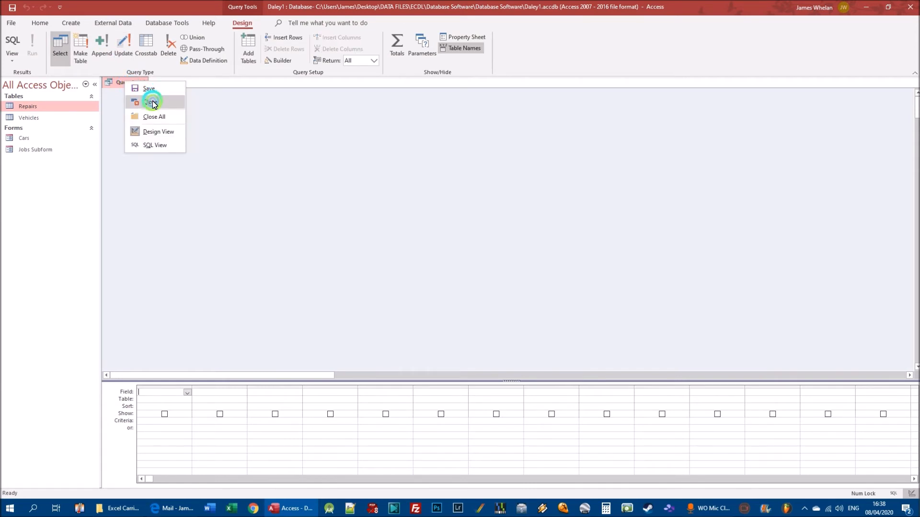
click(464, 280)
click(53, 111)
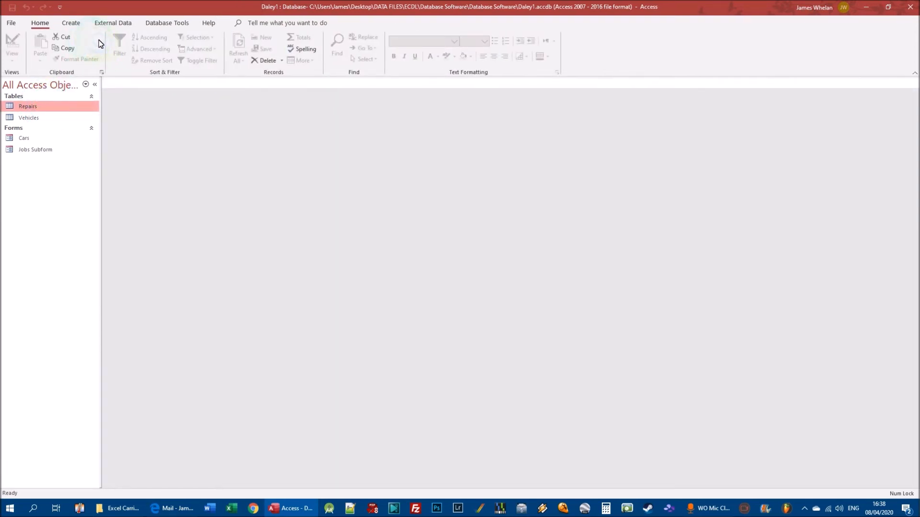
Step: Create another query in Design view and add the Repairs and Vehicles tables together as one multiple selection
click(71, 23)
click(148, 52)
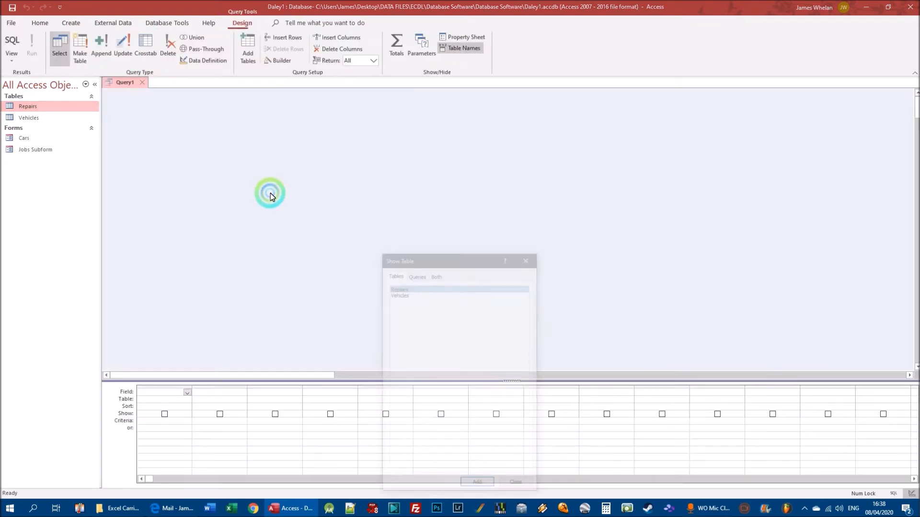
drag(415, 251, 257, 144)
click(249, 176)
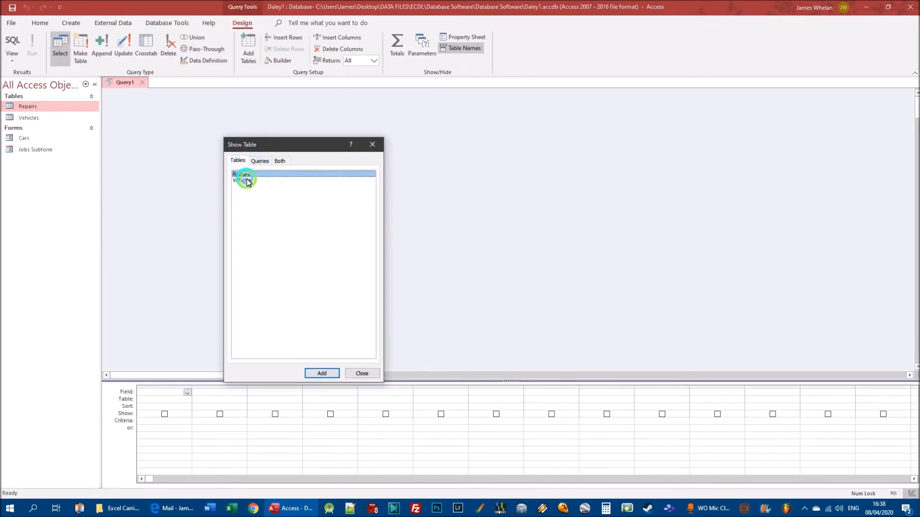
shift+click(249, 180)
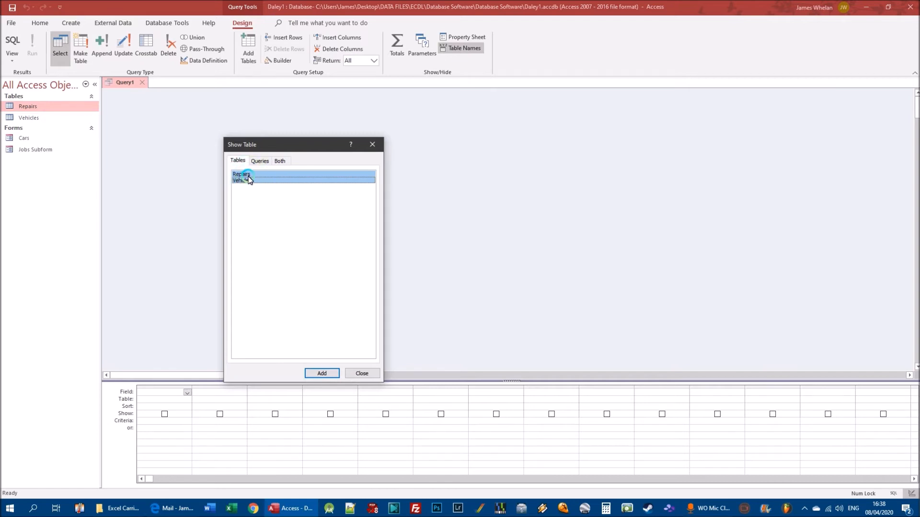
shift+click(247, 182)
ctrl+click(243, 175)
ctrl+click(241, 176)
click(320, 374)
click(257, 149)
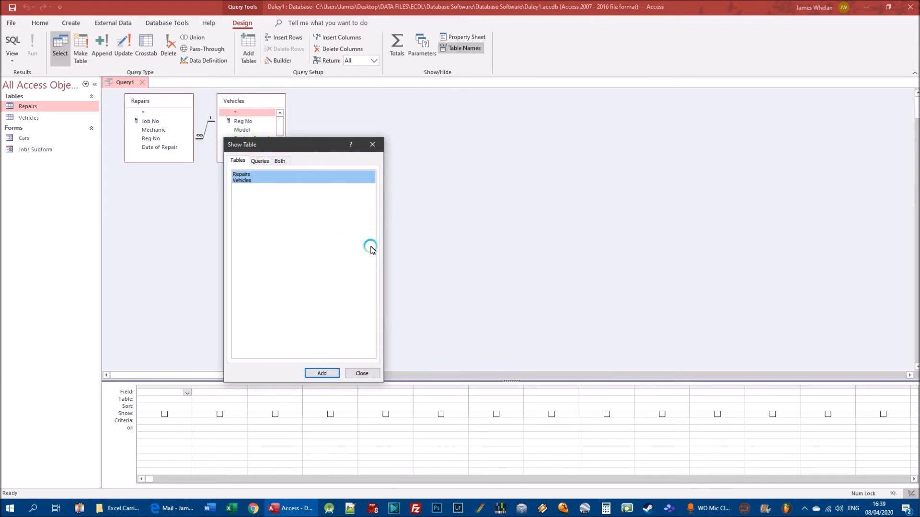
click(360, 373)
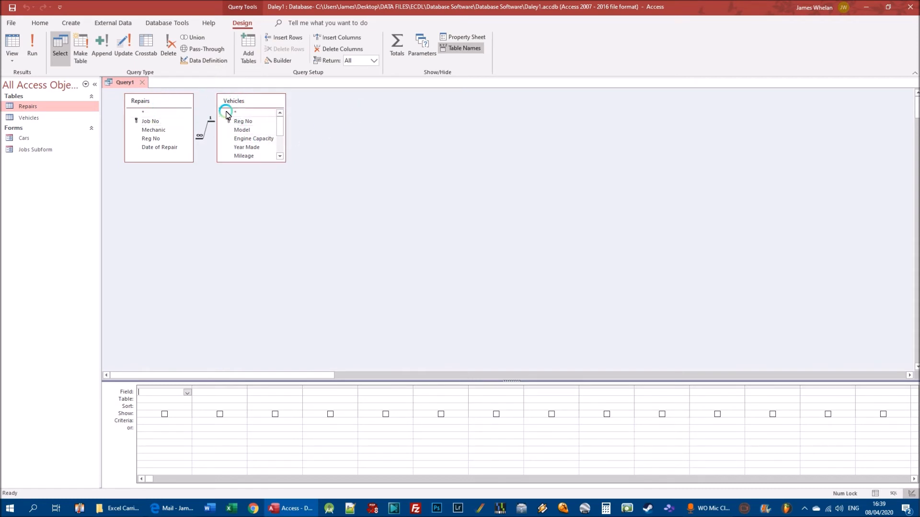
Step: Rearrange the query's table boxes so that Vehicles sits to the left of Repairs with the relationship line between them
drag(155, 105, 366, 135)
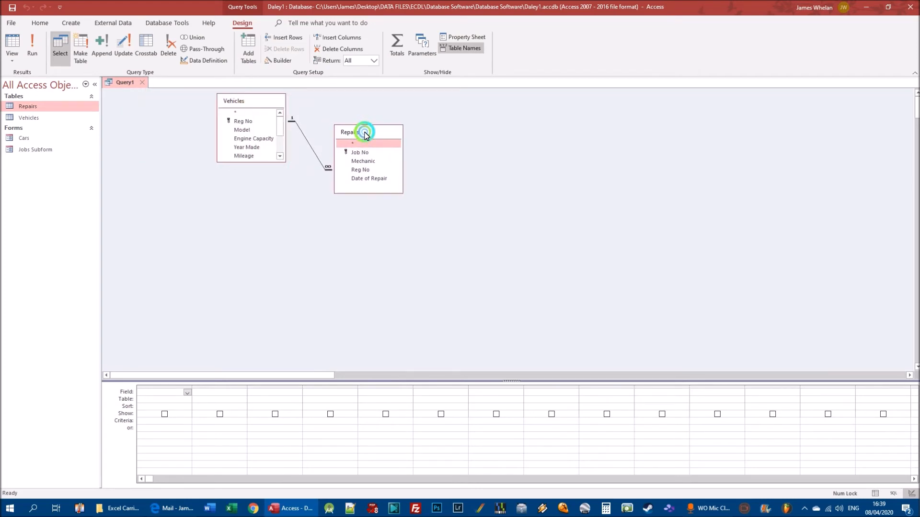
drag(247, 103, 167, 120)
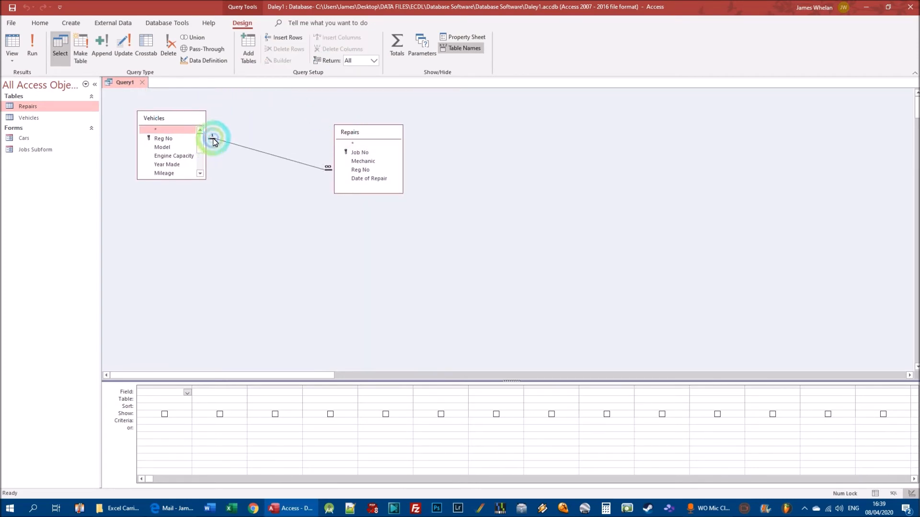
click(344, 188)
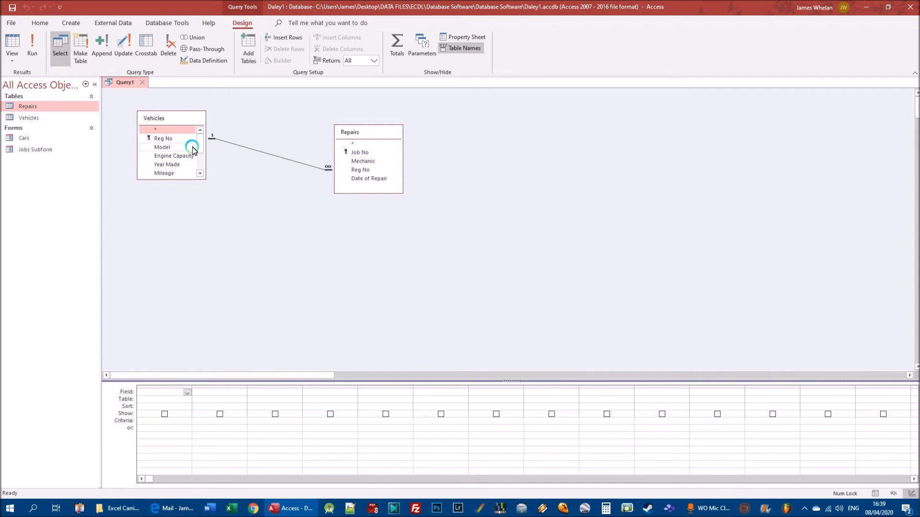
Step: Add Reg No, Model and Manufacturer from Vehicles, followed by Mechanic and Date of Repair from Repairs, to the query grid
drag(165, 140, 158, 391)
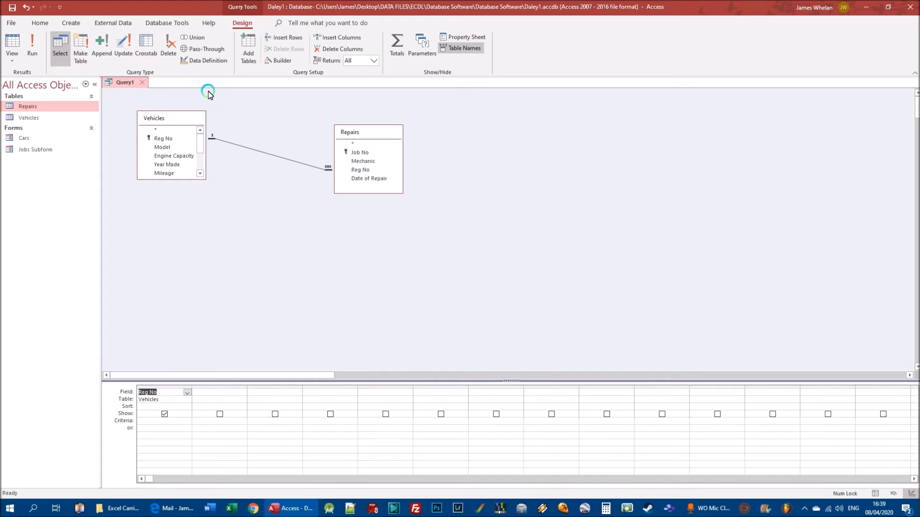
drag(161, 140, 222, 393)
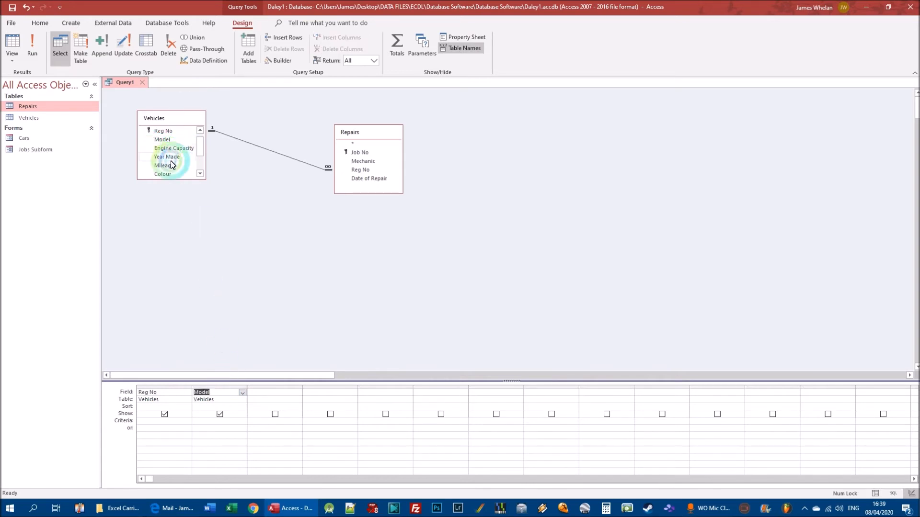
drag(200, 150, 265, 392)
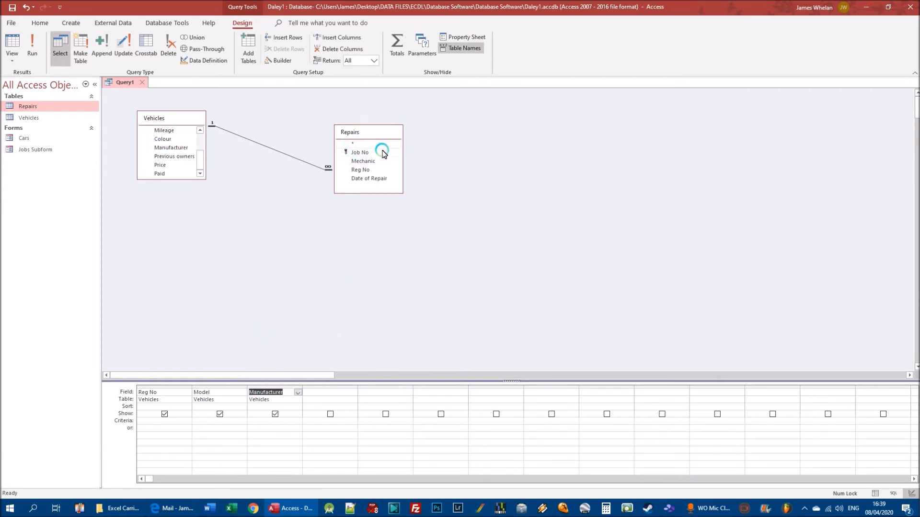
drag(362, 162, 326, 394)
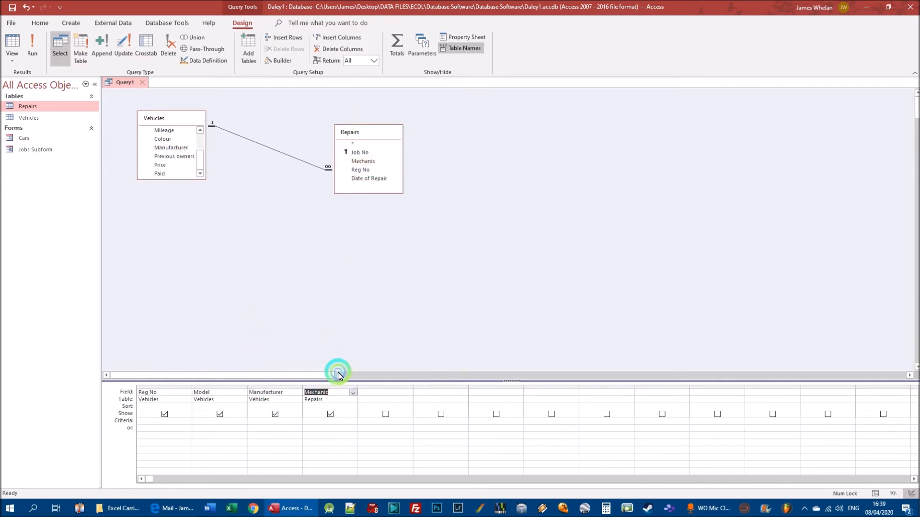
drag(366, 178, 384, 392)
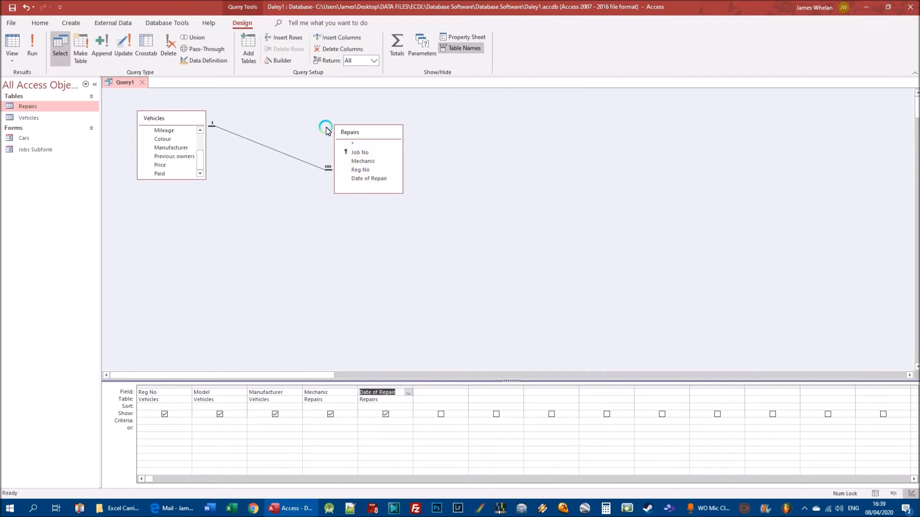
Step: Run the two-table query to view its records and return to Design view
click(31, 42)
click(401, 123)
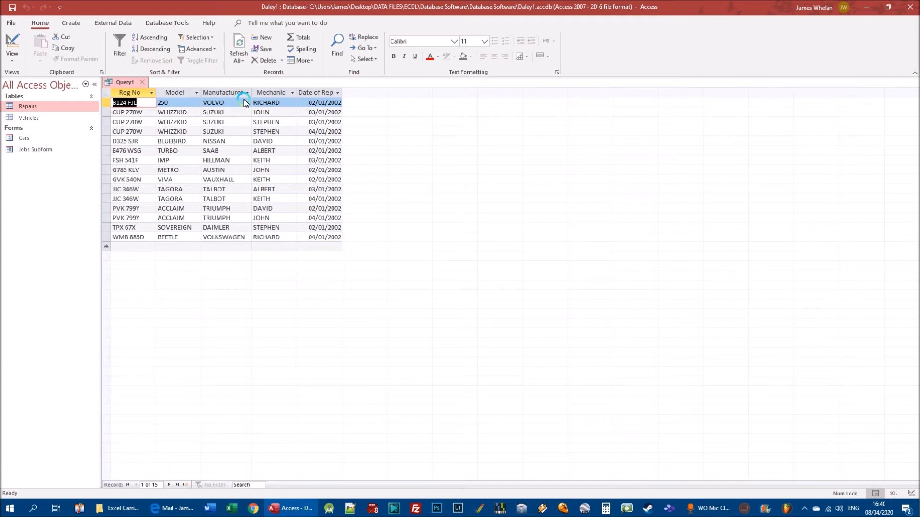
right_click(120, 82)
click(155, 128)
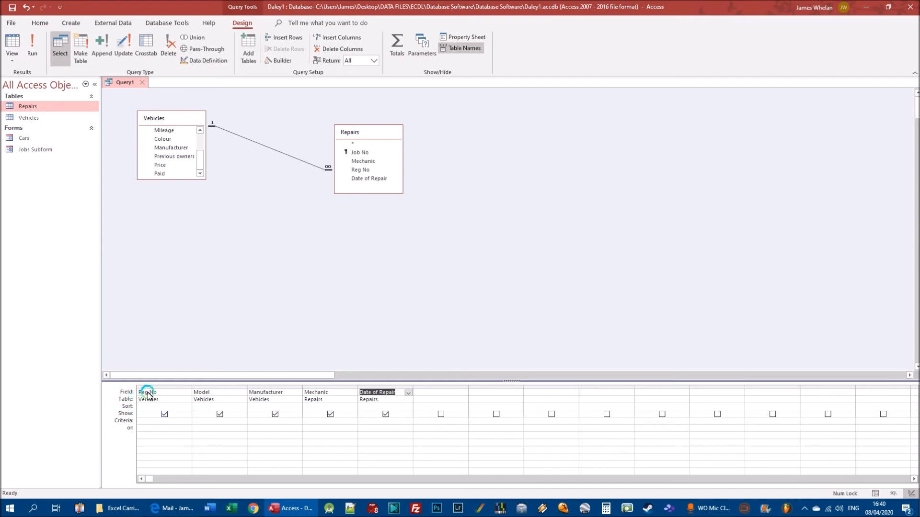
Step: Examine the field, source table and show setting of each column in the query grid
click(202, 392)
click(371, 393)
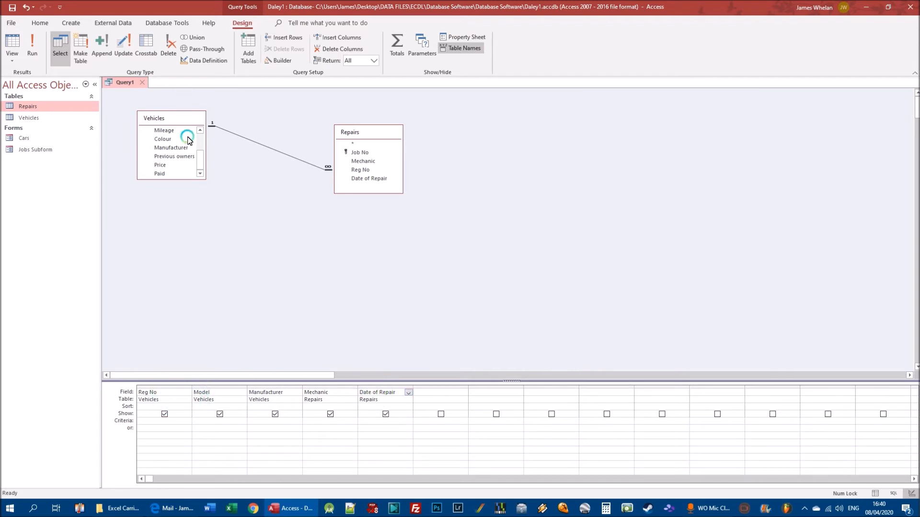
click(205, 401)
click(254, 397)
click(209, 401)
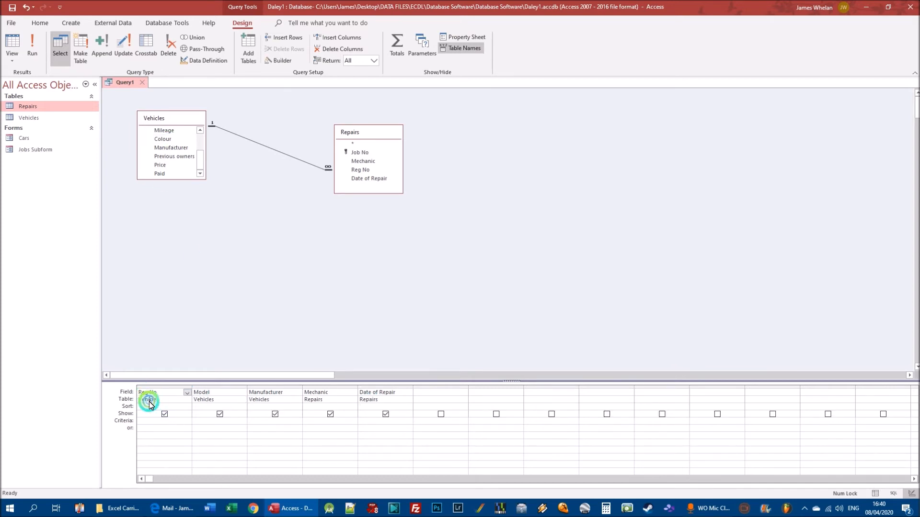
click(205, 395)
click(255, 392)
click(264, 401)
click(337, 357)
click(369, 392)
click(309, 398)
click(373, 401)
click(363, 388)
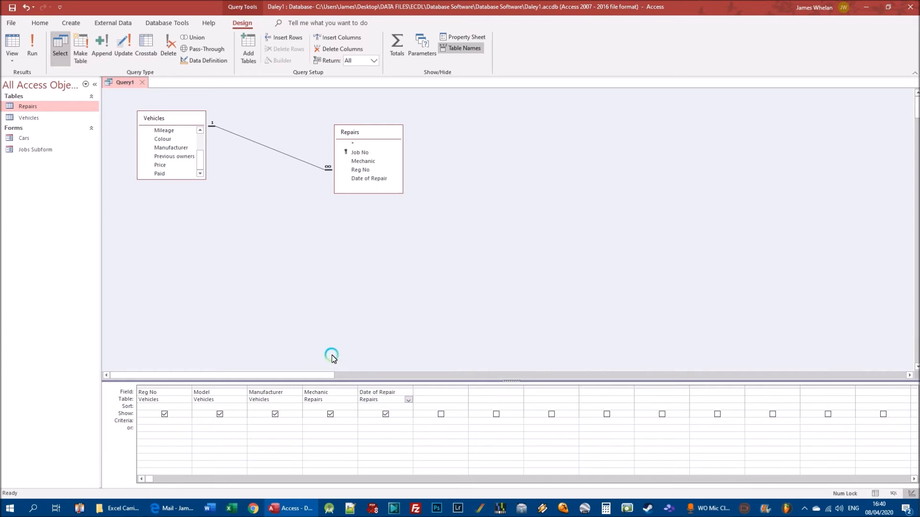
click(385, 414)
Step: Enter the mechanic's first name as the Mechanic criterion, run the query and return to Design view
click(318, 422)
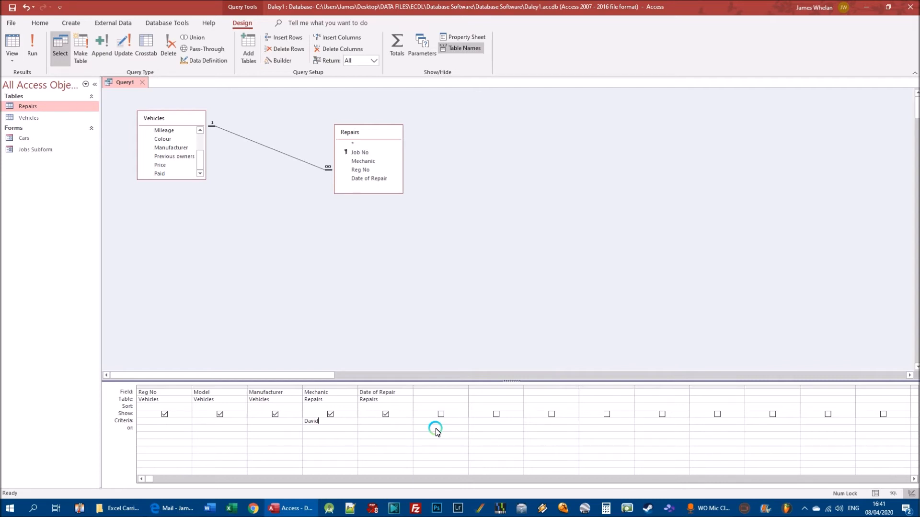
click(32, 48)
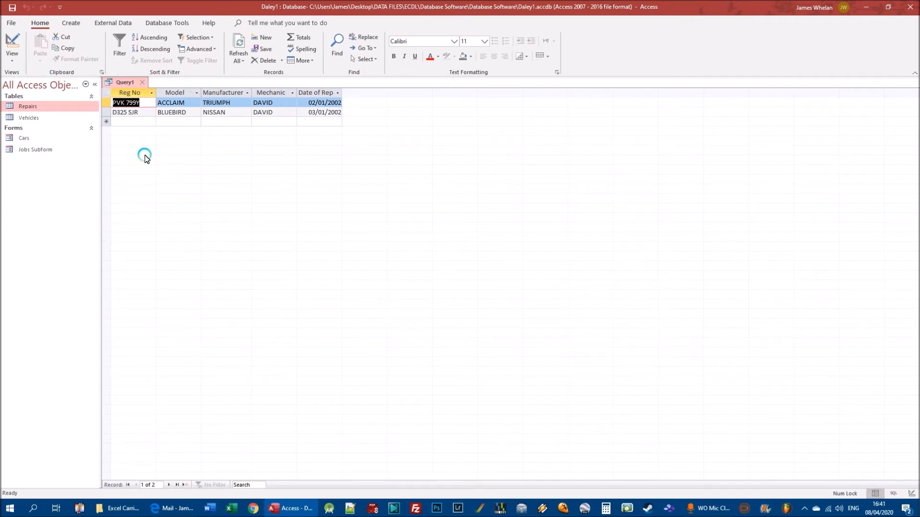
right_click(120, 81)
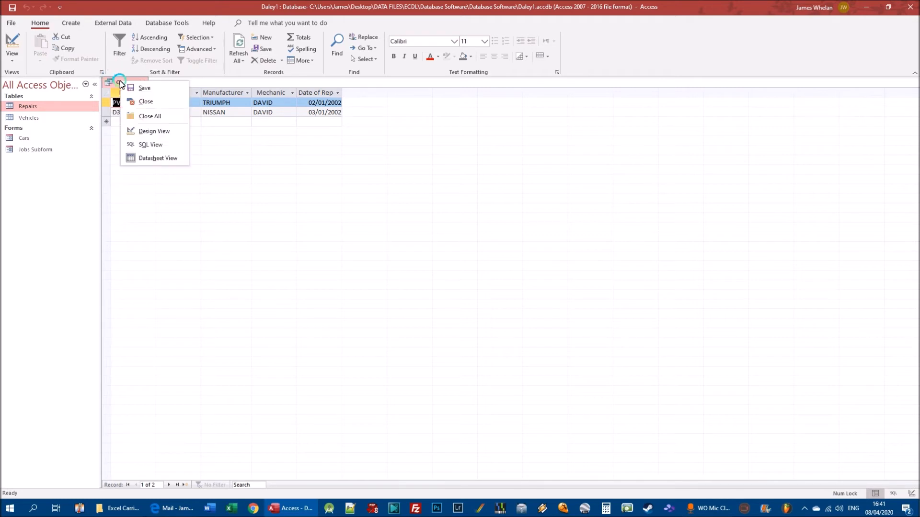
click(161, 132)
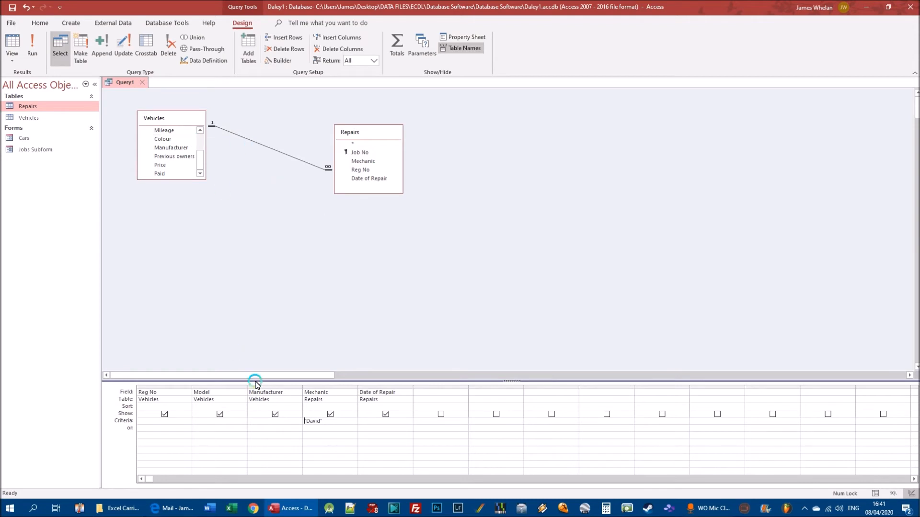
Step: Rerun the query with a wider Mechanic column and compare its results with the Mechanic criterion in Design view
click(33, 46)
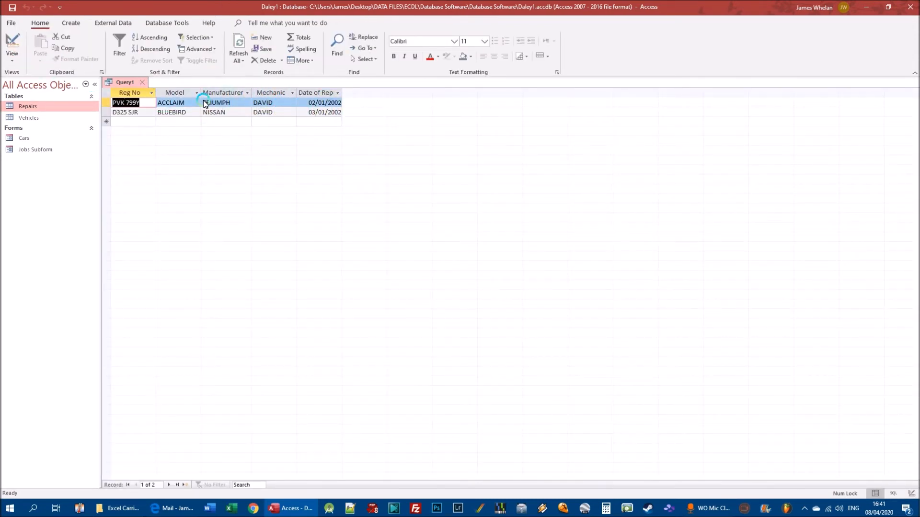
drag(297, 93, 316, 93)
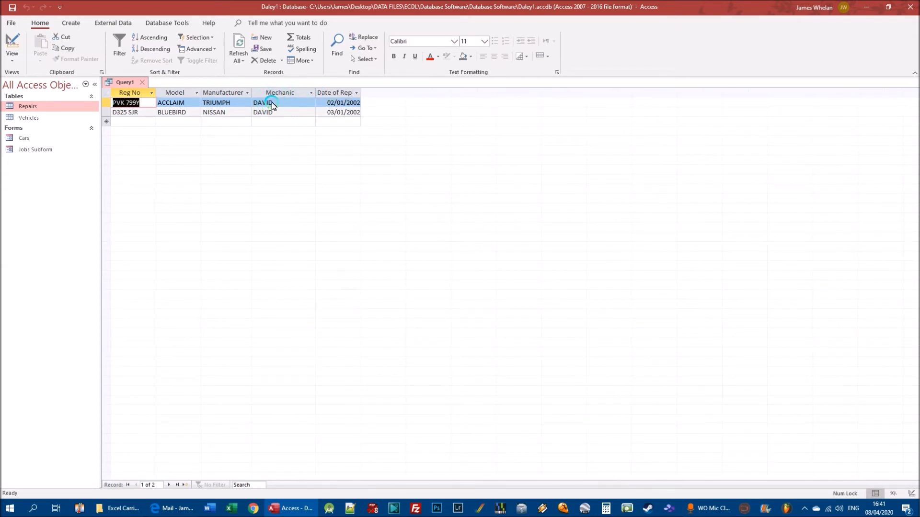
right_click(127, 82)
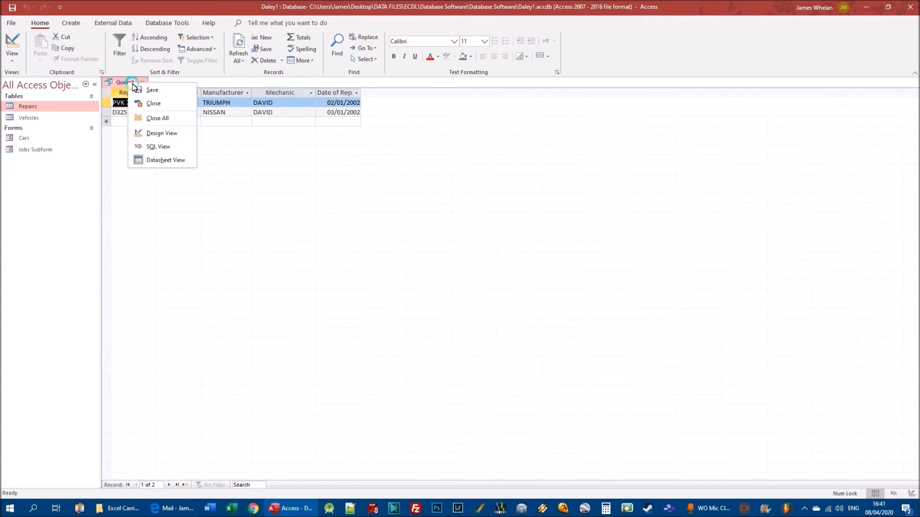
click(163, 129)
drag(333, 422, 295, 419)
click(31, 46)
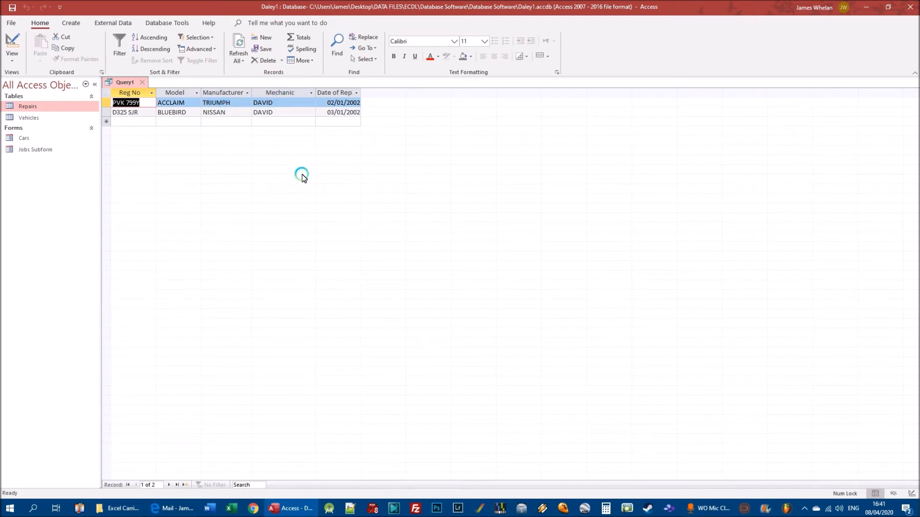
right_click(125, 80)
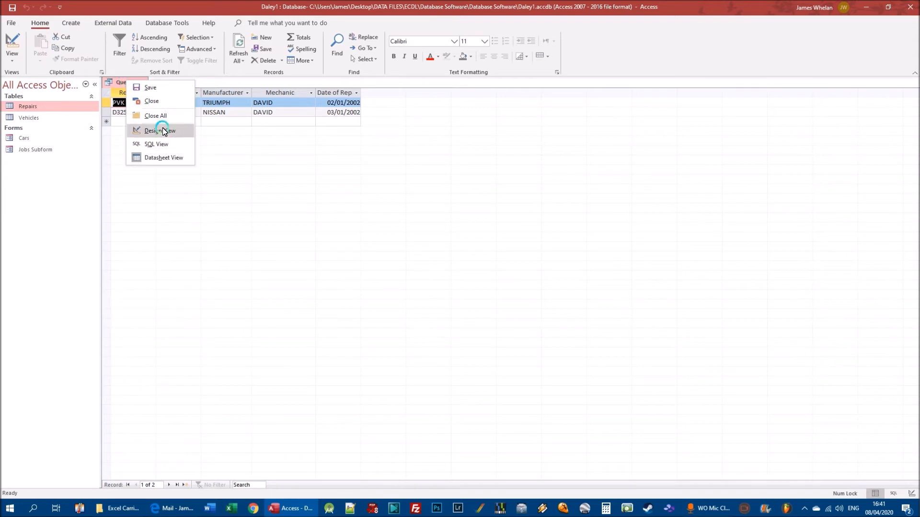
click(160, 130)
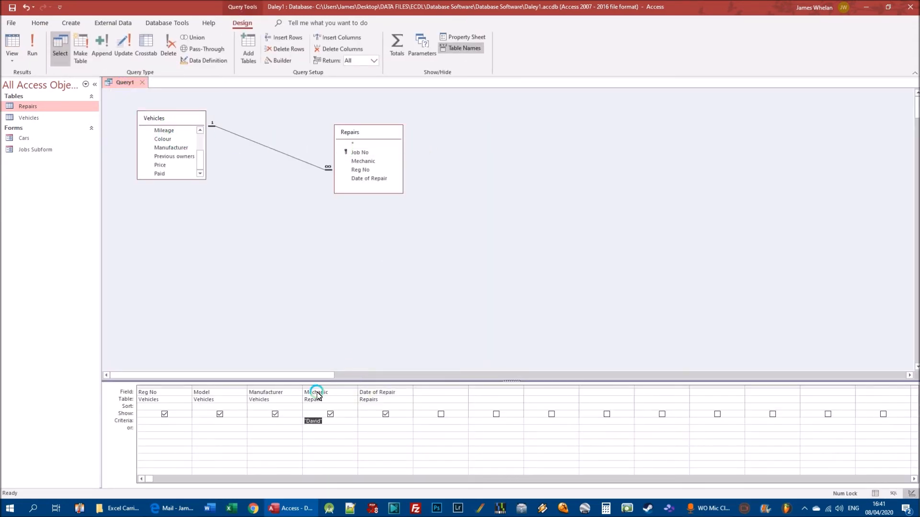
Step: Hide the Mechanic field from the query output while keeping its criterion, run the query and return to Design view
click(331, 414)
click(341, 412)
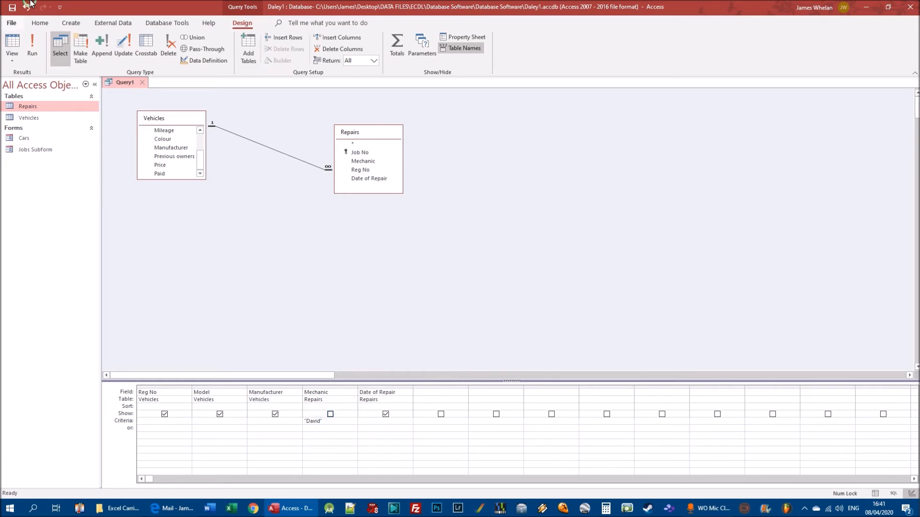
click(32, 48)
click(318, 204)
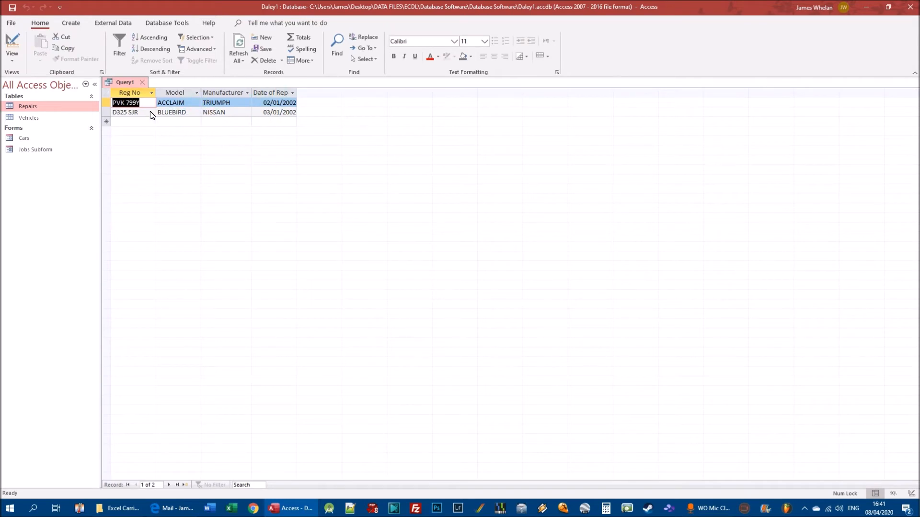
click(267, 126)
click(249, 96)
right_click(128, 82)
click(160, 128)
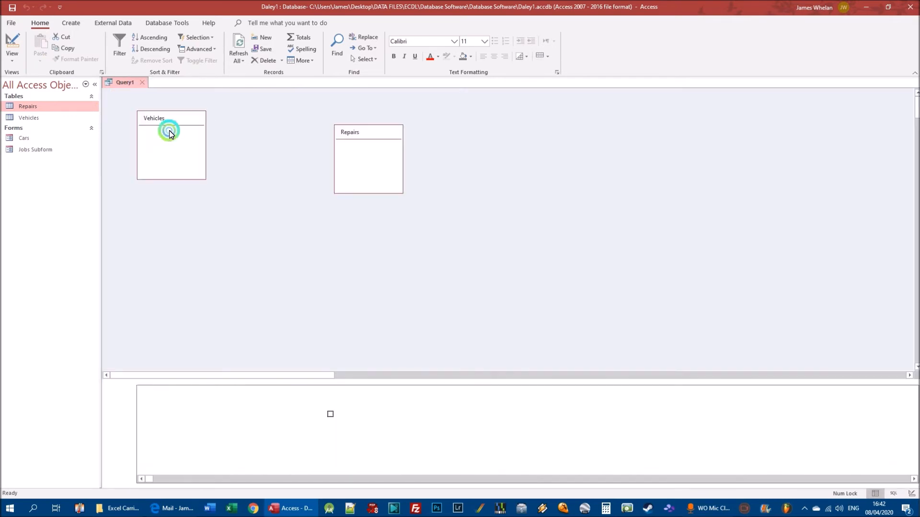
Step: Include the Mechanic field in the query output again, keeping its criterion, and run the query
click(330, 414)
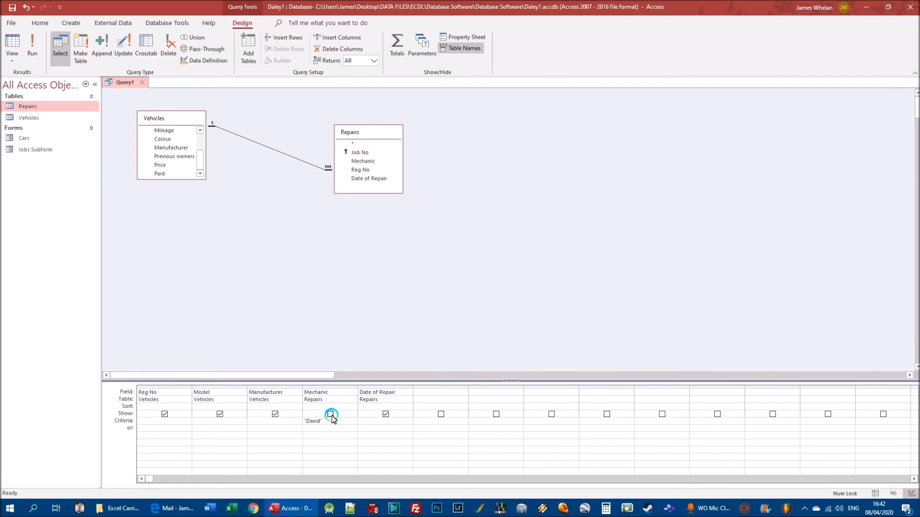
click(331, 414)
click(80, 58)
click(32, 48)
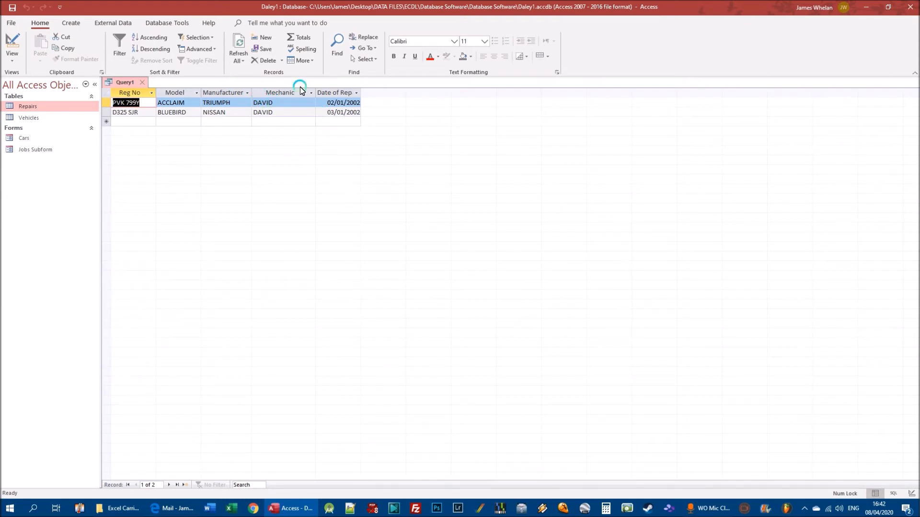
Step: Check the query results in Print Preview, and return the query to Design view
click(12, 23)
click(28, 170)
click(144, 135)
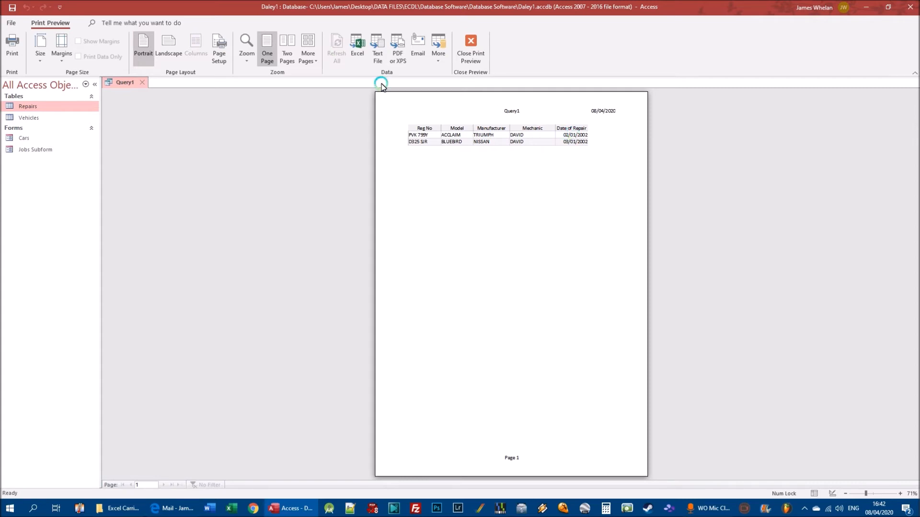
click(469, 47)
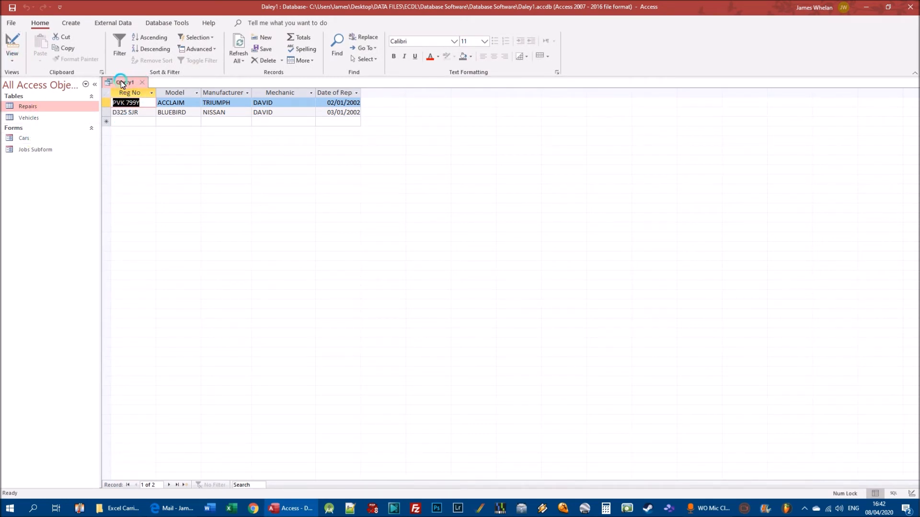
click(15, 61)
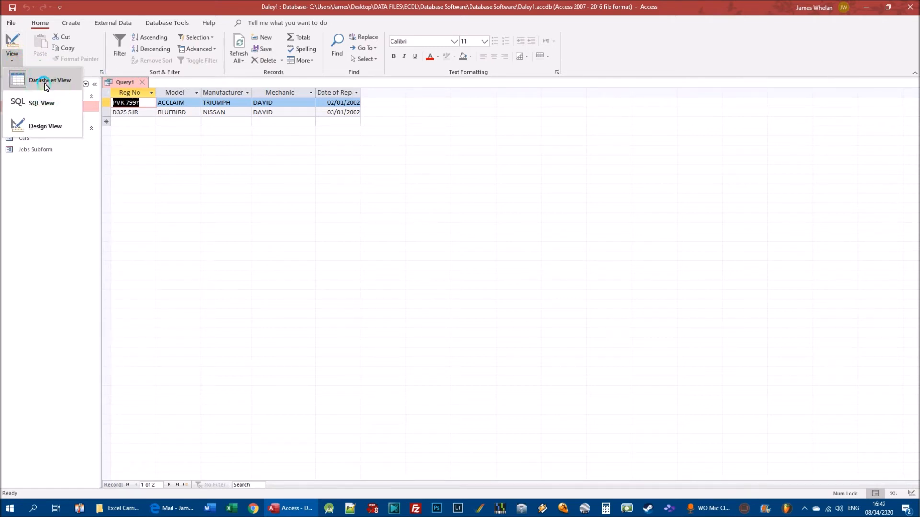
click(47, 128)
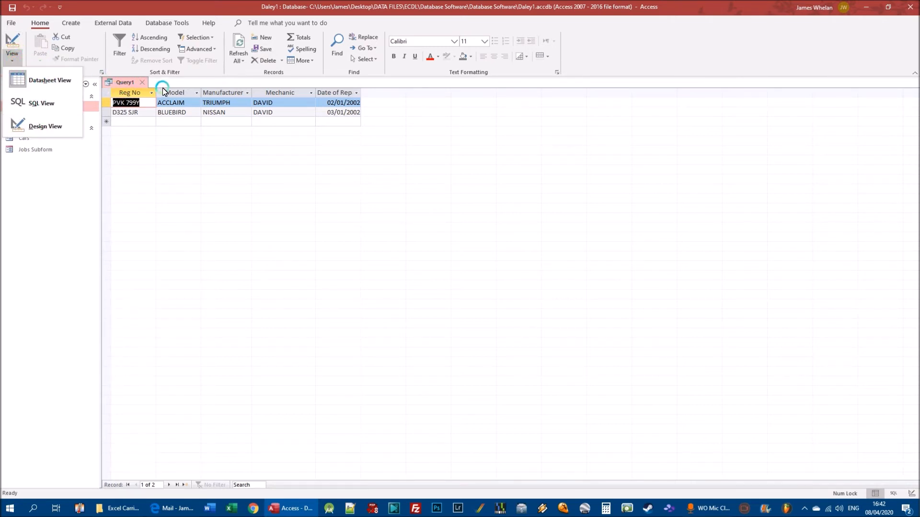
Step: Switch Query1 to Design View, delete its Date of Repair column and run the query
right_click(122, 83)
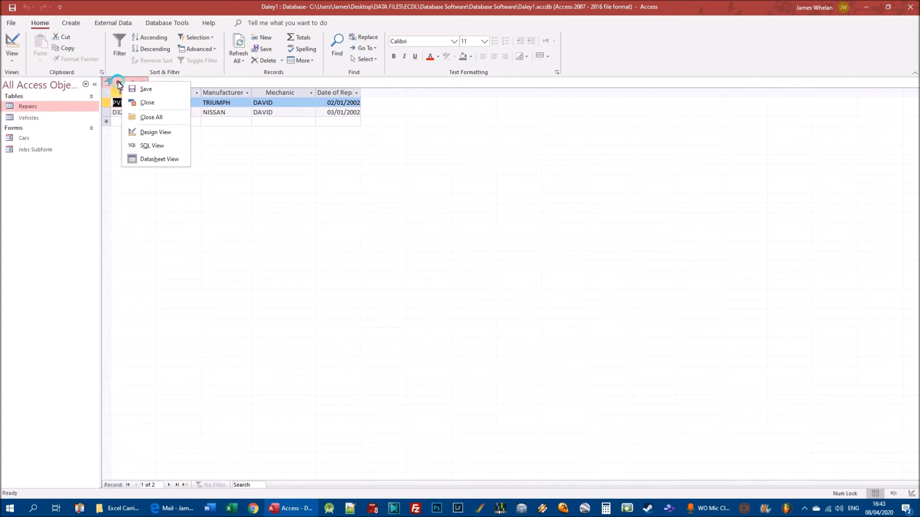
click(150, 132)
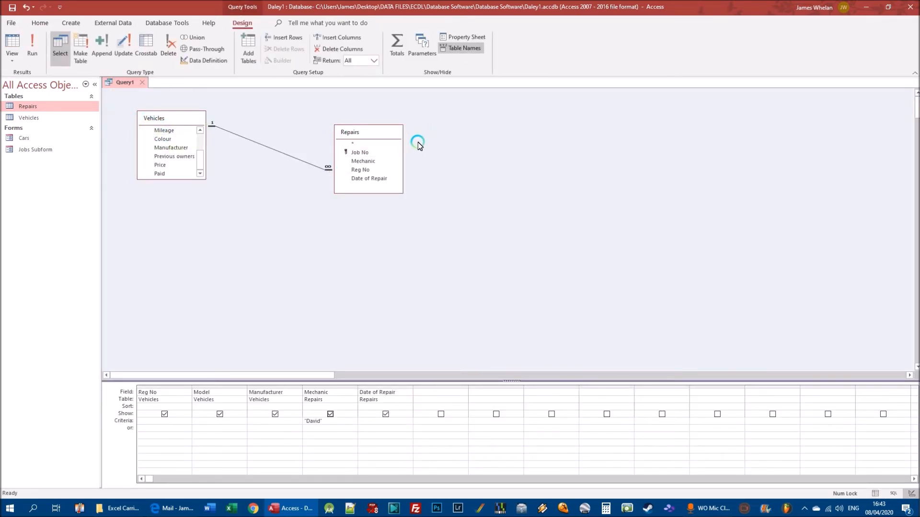
click(384, 387)
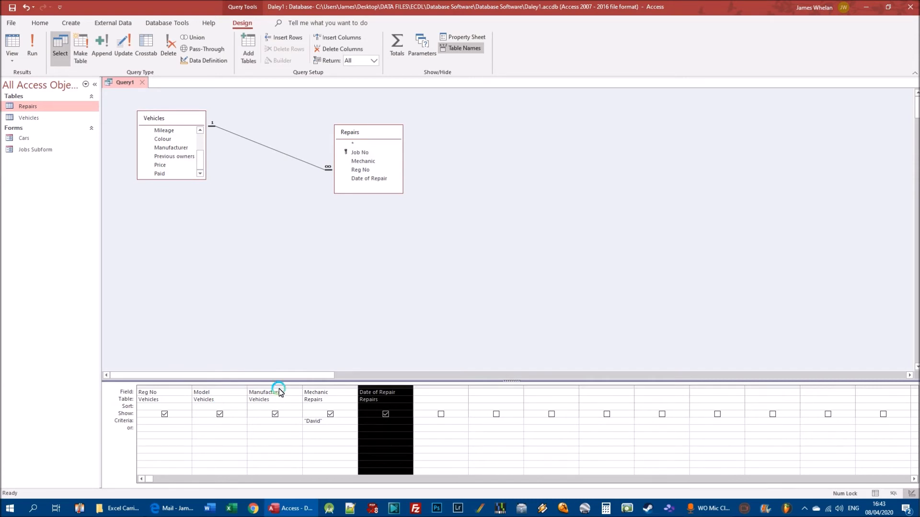
click(403, 398)
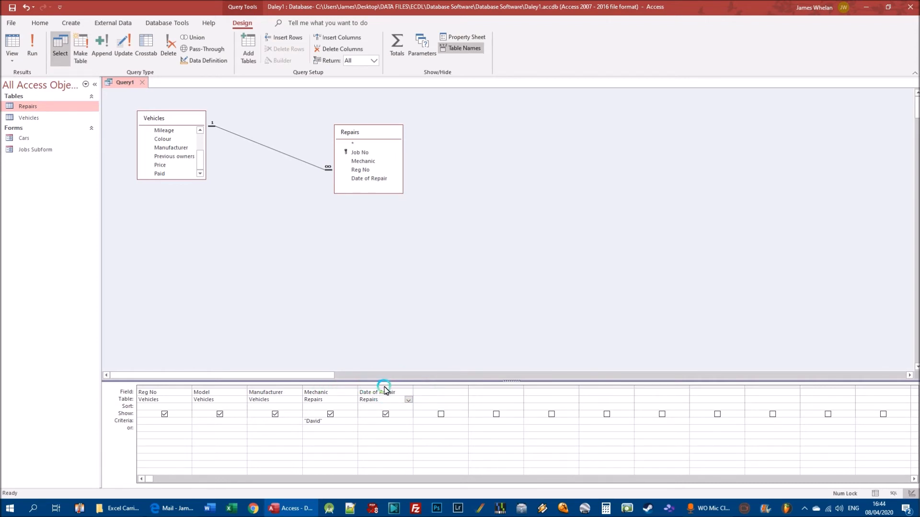
click(385, 388)
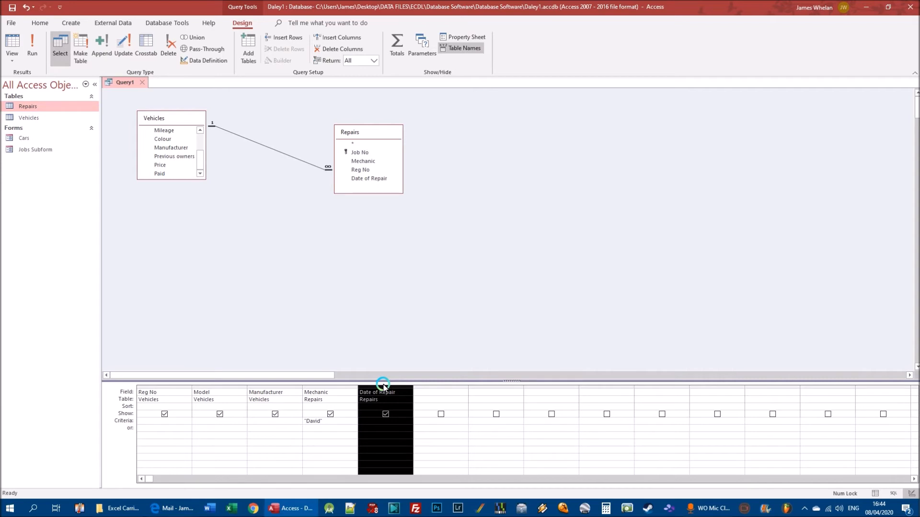
key(Delete)
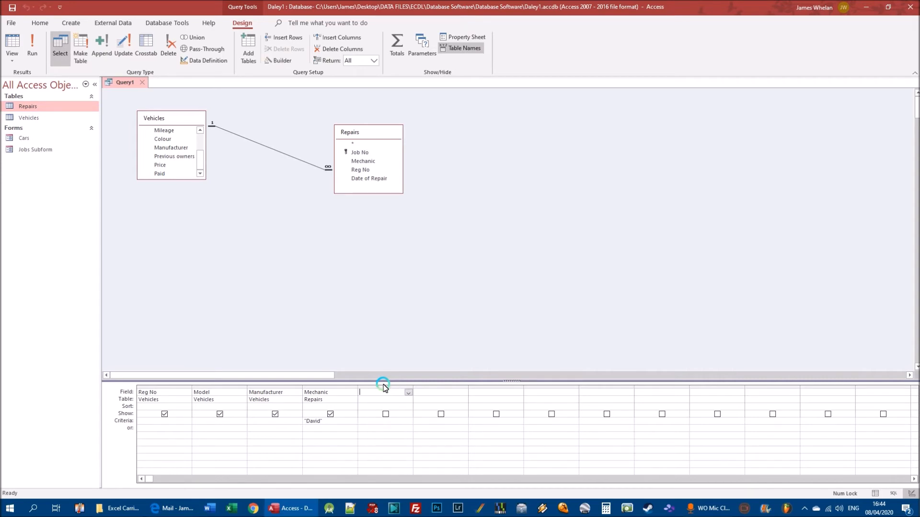
click(32, 44)
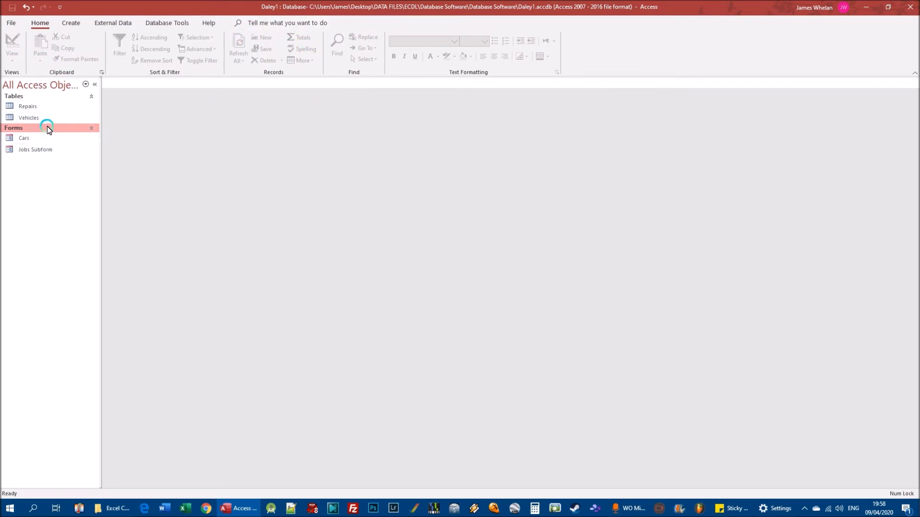
Step: Create a new query in Design View with the Repairs and Vehicles tables added
click(70, 23)
click(128, 42)
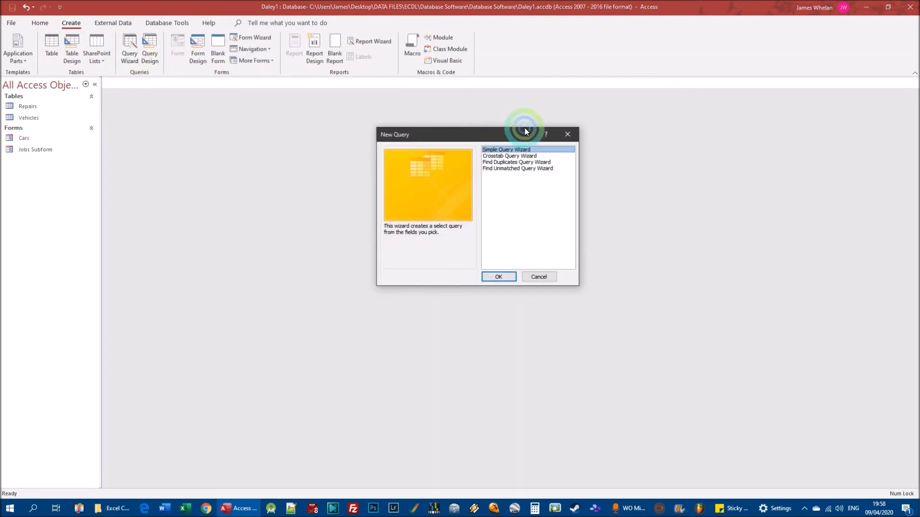
click(574, 126)
click(150, 44)
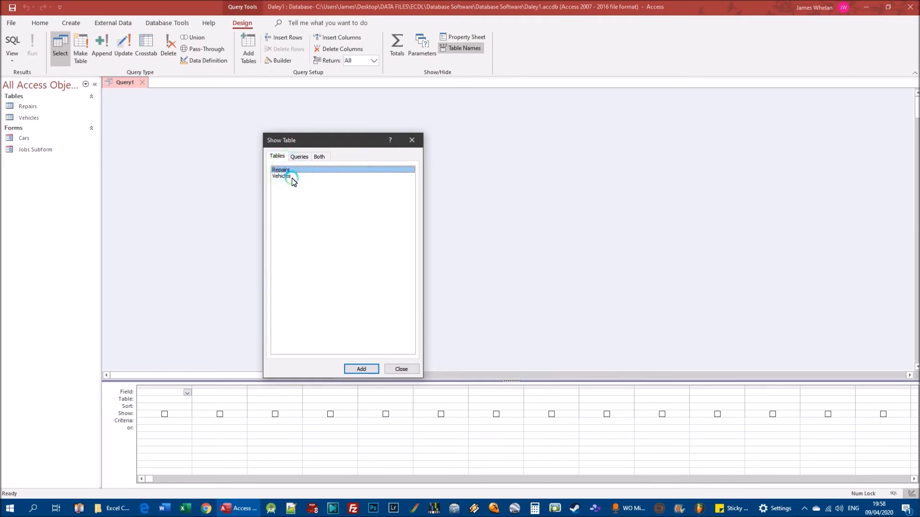
shift+click(287, 177)
click(362, 369)
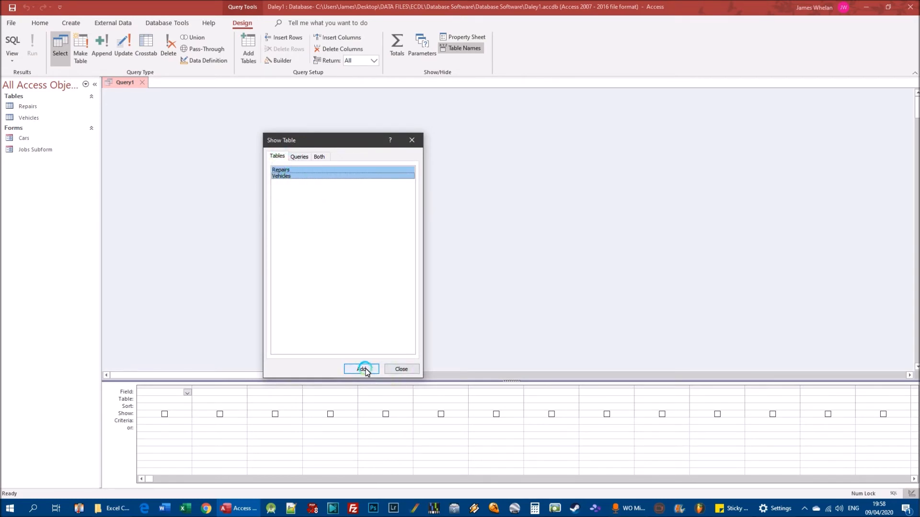
click(398, 369)
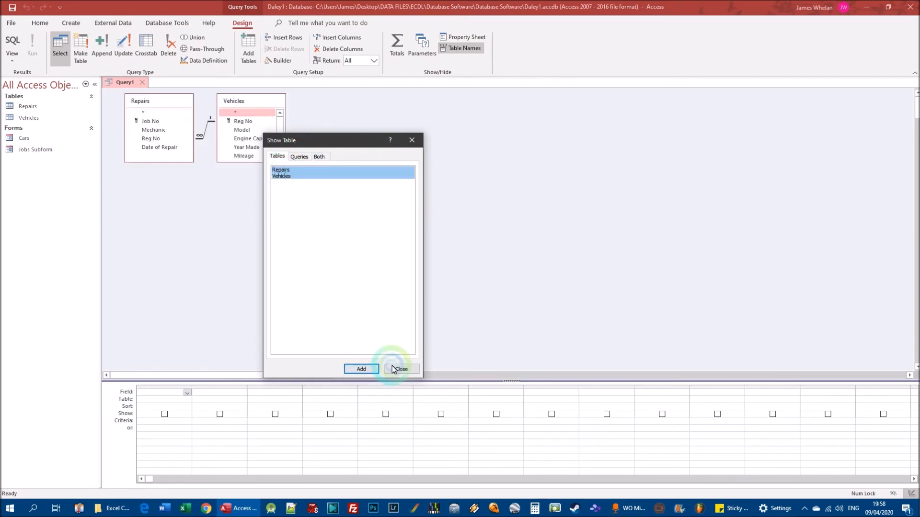
Step: Rearrange the two tables in the query design so Repairs sits beside Vehicles with the relationship line clearly visible
click(193, 85)
drag(182, 101, 386, 142)
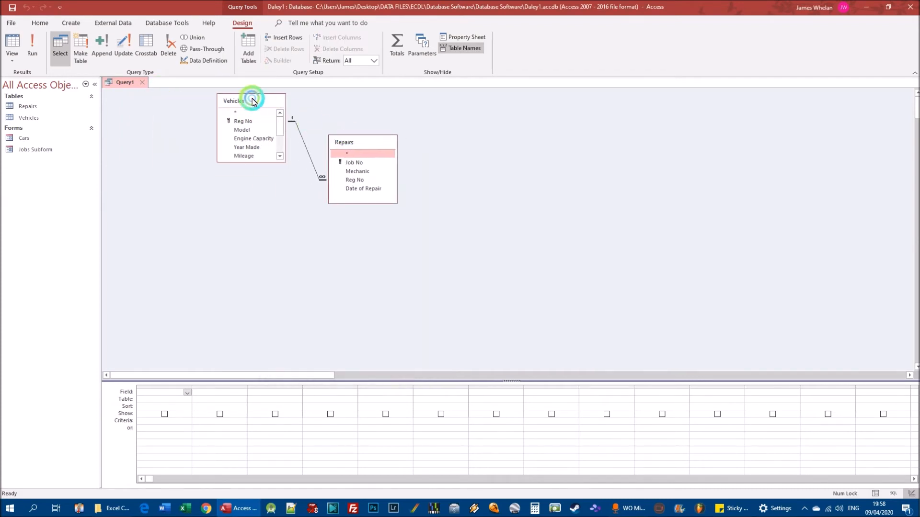
drag(250, 96, 171, 101)
click(375, 153)
drag(375, 153, 321, 138)
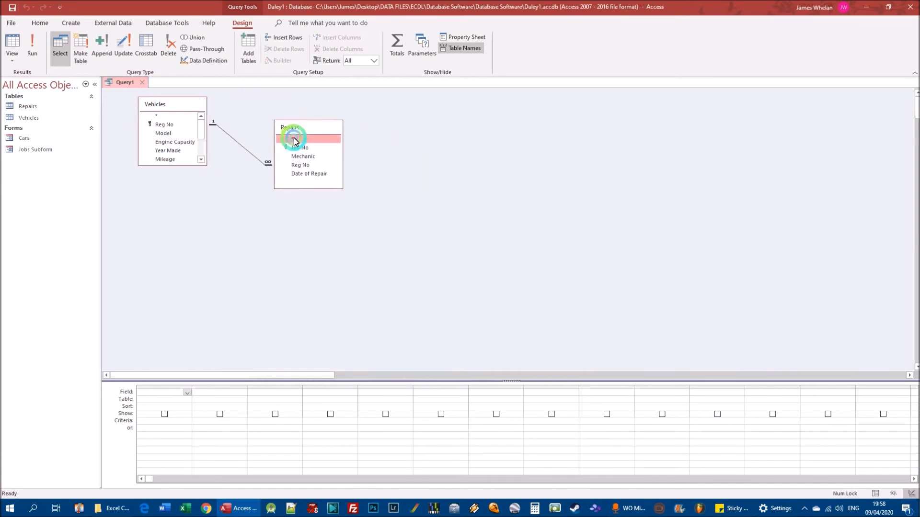
click(262, 161)
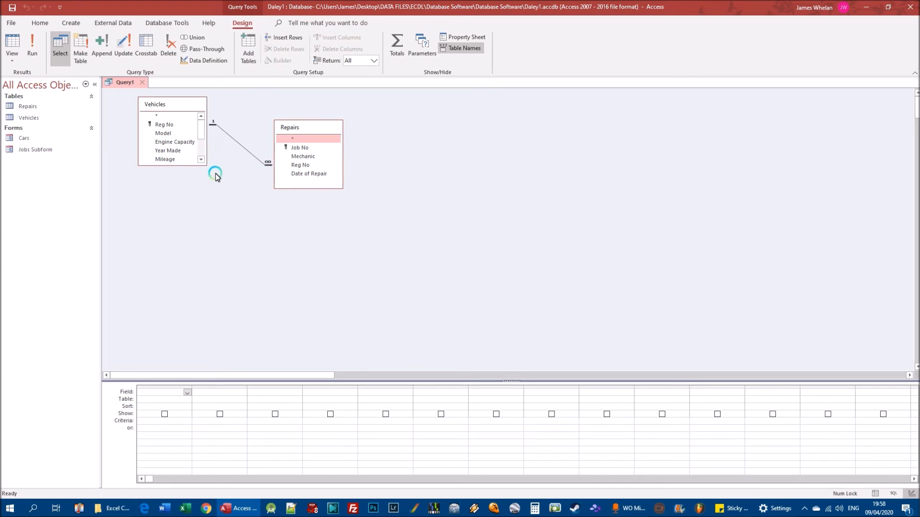
Step: Add the Reg No, Model and Price fields from the Vehicles table to the query grid
click(168, 125)
drag(152, 386, 154, 392)
double_click(164, 132)
drag(201, 129, 202, 157)
double_click(160, 151)
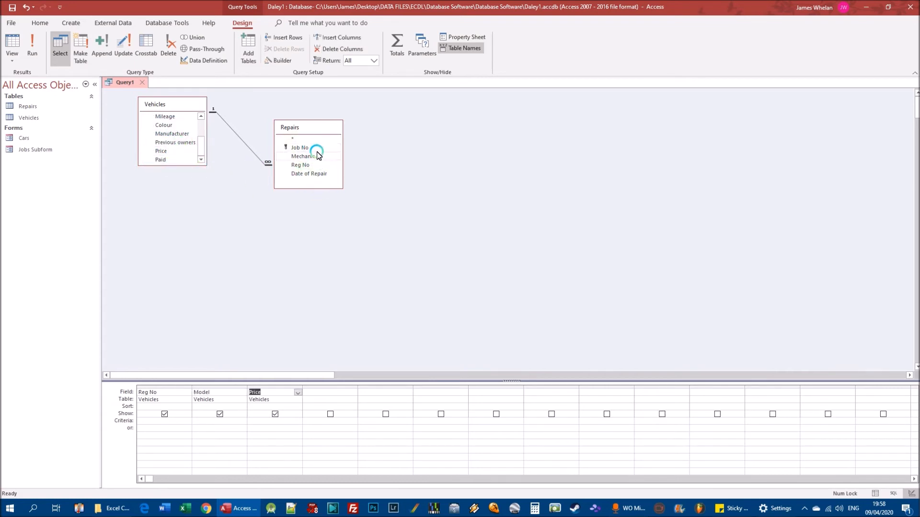
Step: Add the Mechanic and Date of Repair fields from the Repairs table to the query grid
click(302, 158)
double_click(302, 156)
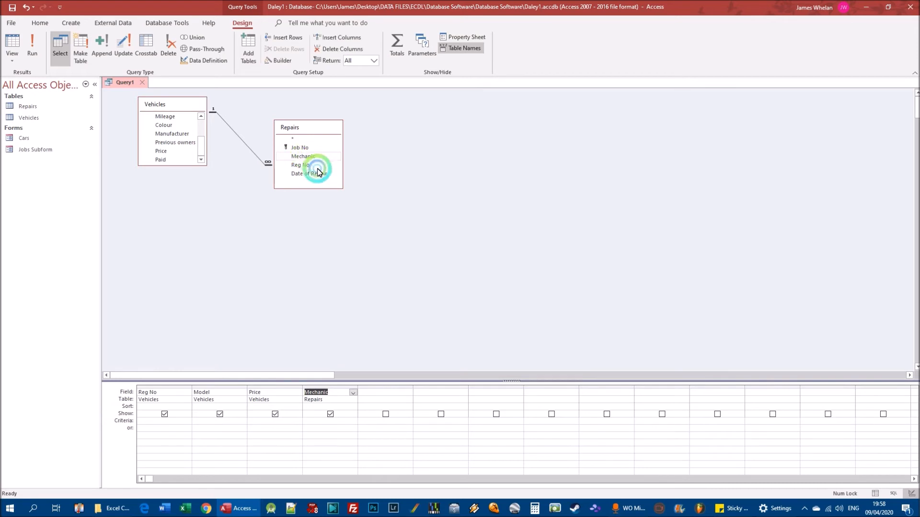
click(308, 175)
double_click(308, 174)
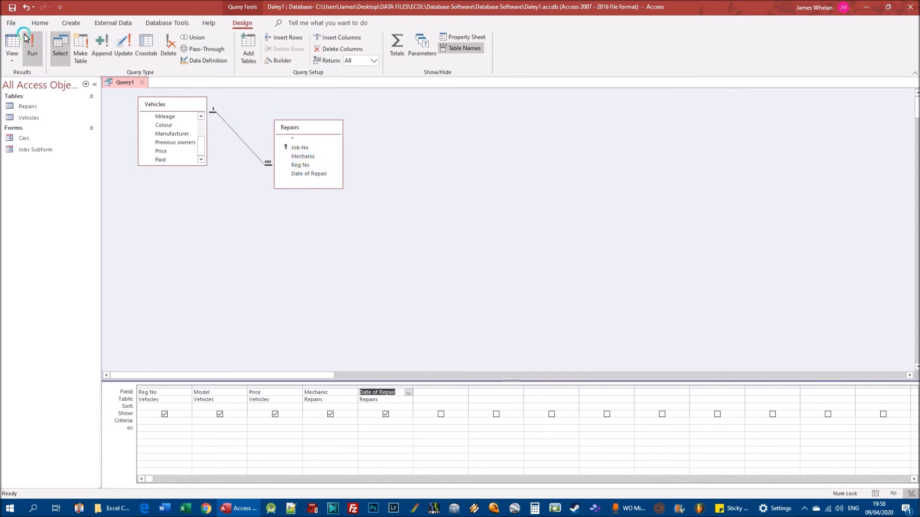
click(14, 9)
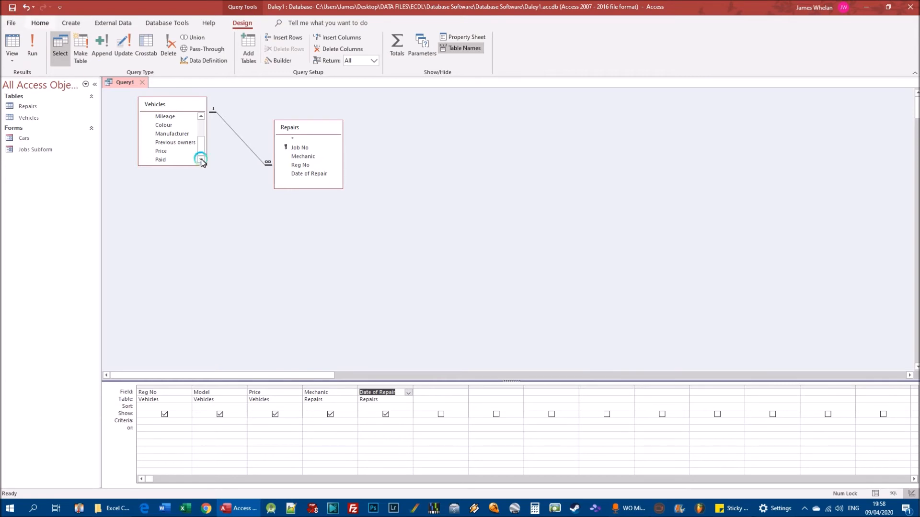
Step: Set the Mechanic field's criterion to the chosen mechanic's first name and run the query
click(336, 421)
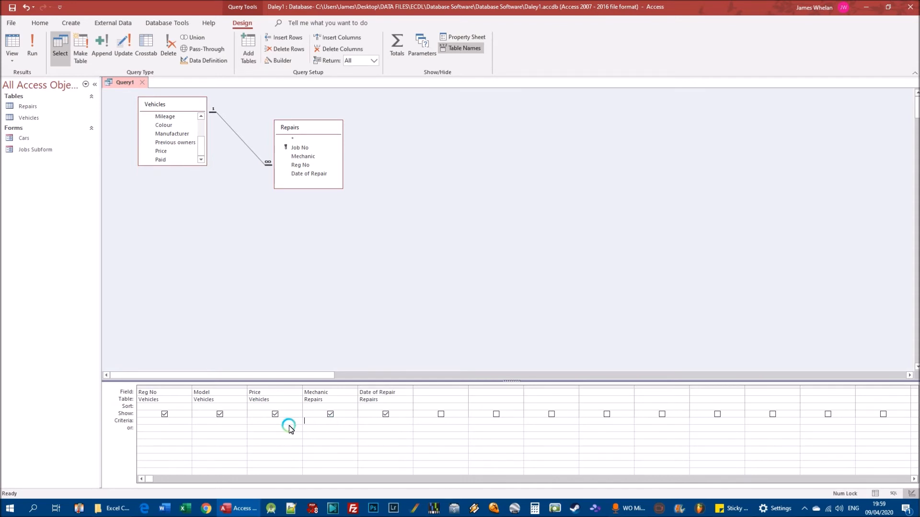
text(David)
click(42, 37)
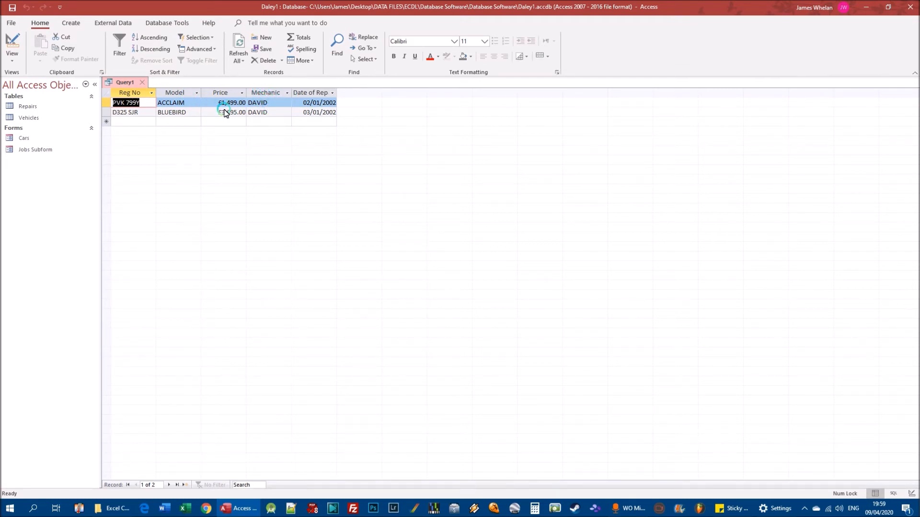
Step: Save the query under a name made of "Query by" followed by the mechanic's first name
click(264, 92)
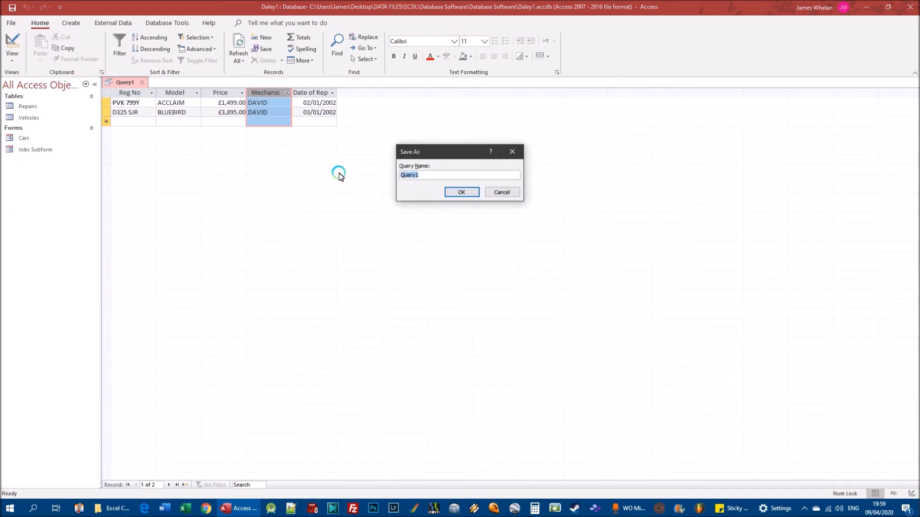
text(Query by David)
key(Return)
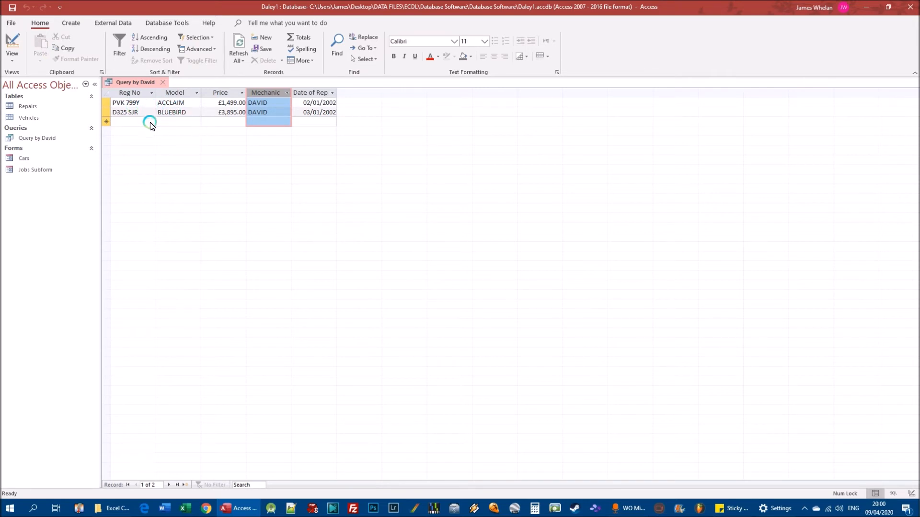
Step: Open the Repairs table to review which mechanics are listed, and close it again
double_click(29, 106)
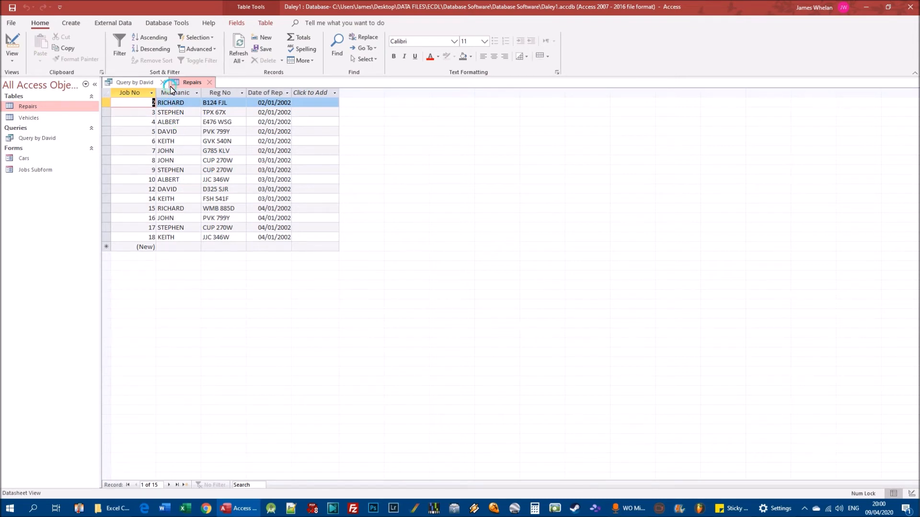
click(208, 82)
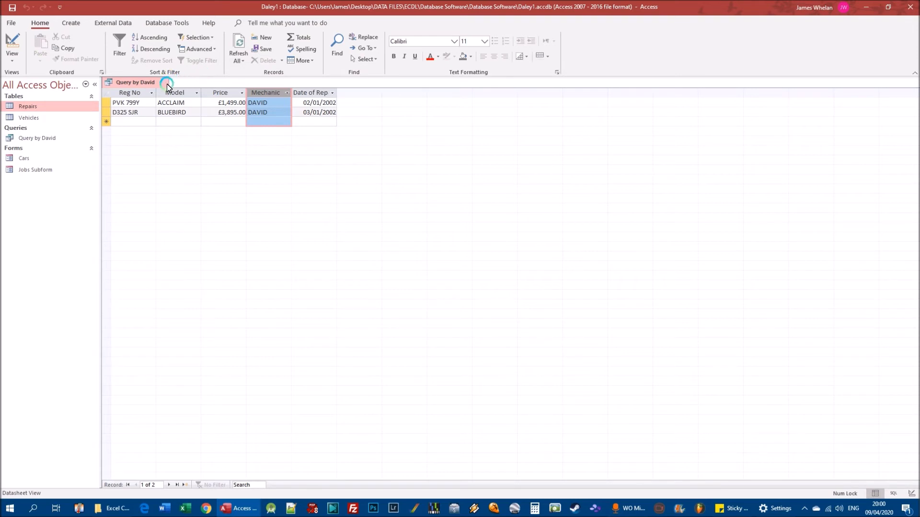
click(69, 24)
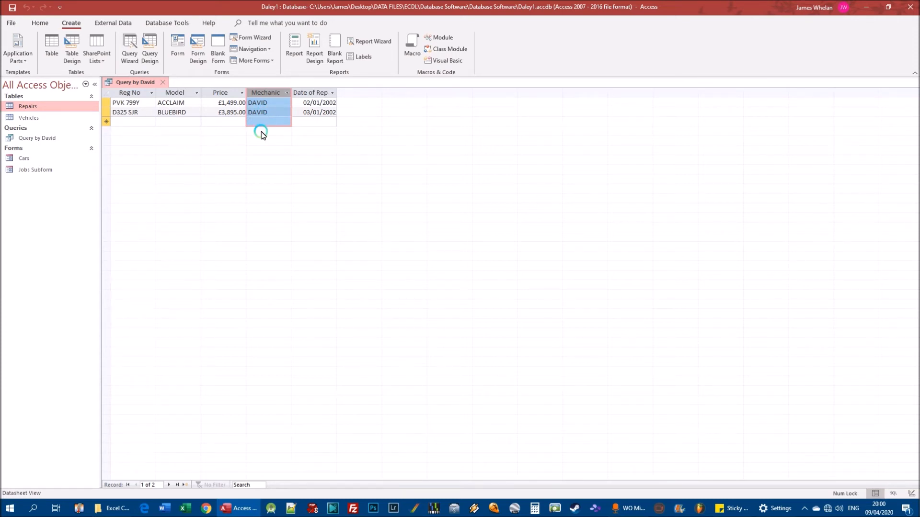
Step: In the saved query's design, replace the Mechanic criterion with the name of the mechanic on job 2 and run it
right_click(136, 84)
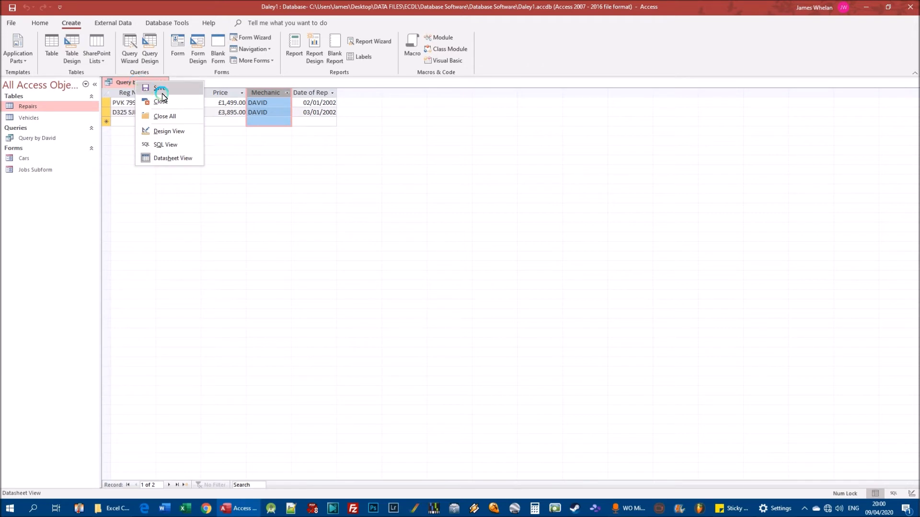
click(191, 131)
drag(332, 421, 308, 425)
key(Delete)
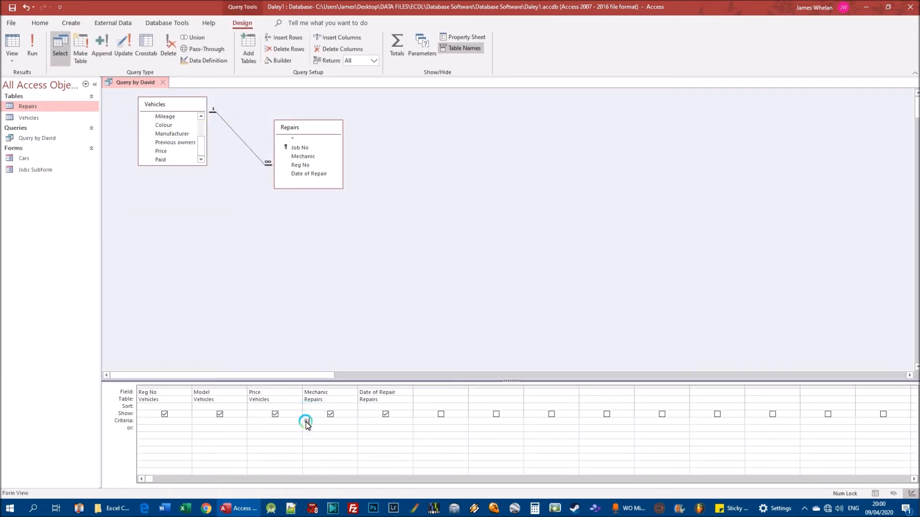
click(32, 46)
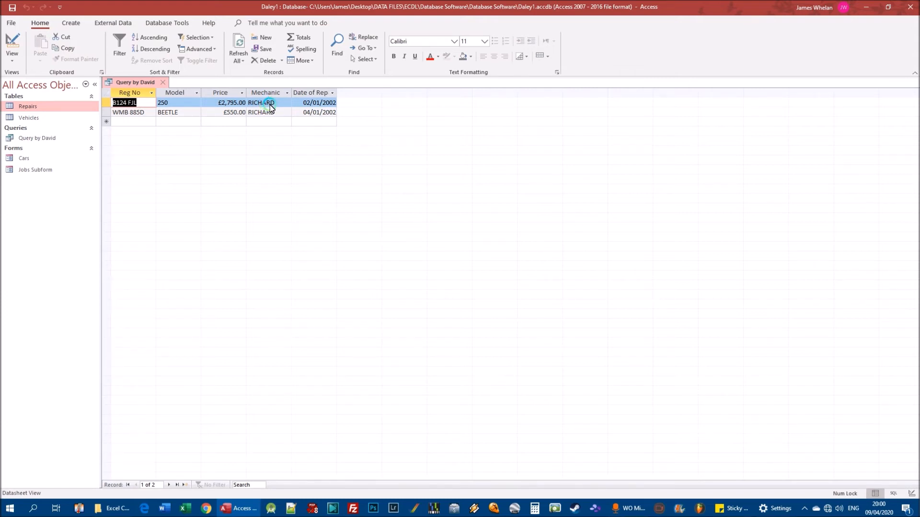
Step: Return the query to Design View, and open and close the Vehicles and Repairs tables to examine their records
right_click(144, 82)
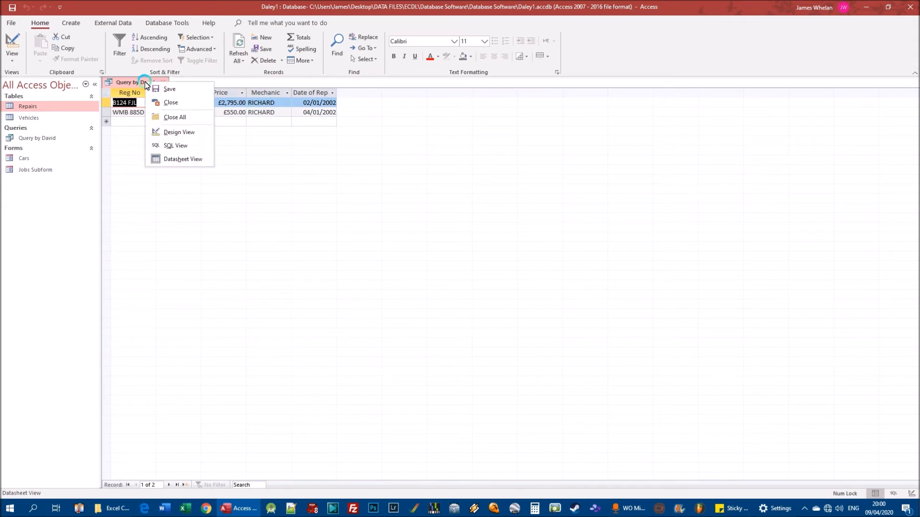
click(175, 133)
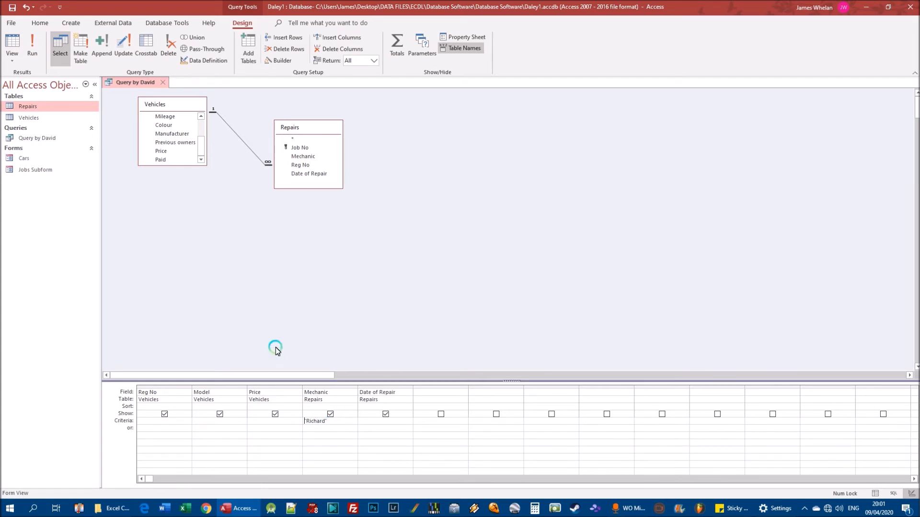
double_click(30, 118)
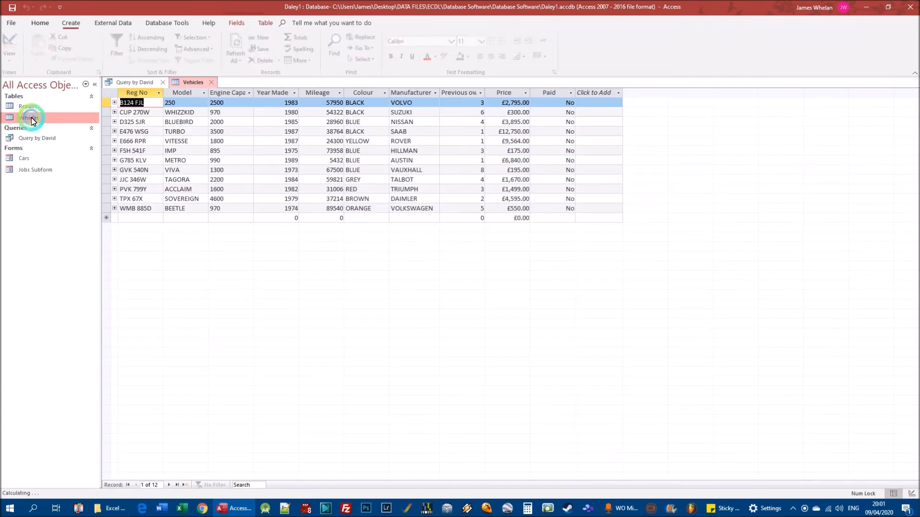
click(211, 82)
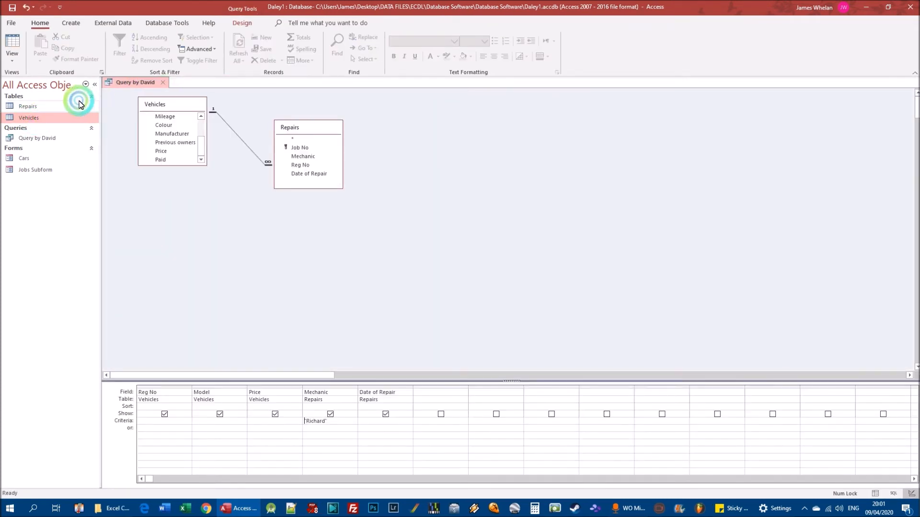
double_click(40, 109)
click(205, 82)
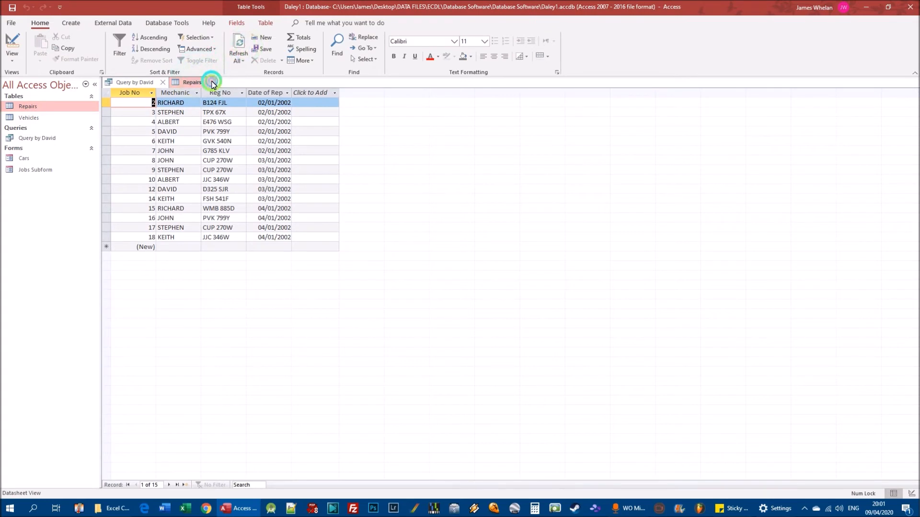
Step: Replace the Mechanic criterion with the name of the mechanic on job 3 and run the query
drag(330, 422, 271, 424)
key(Delete)
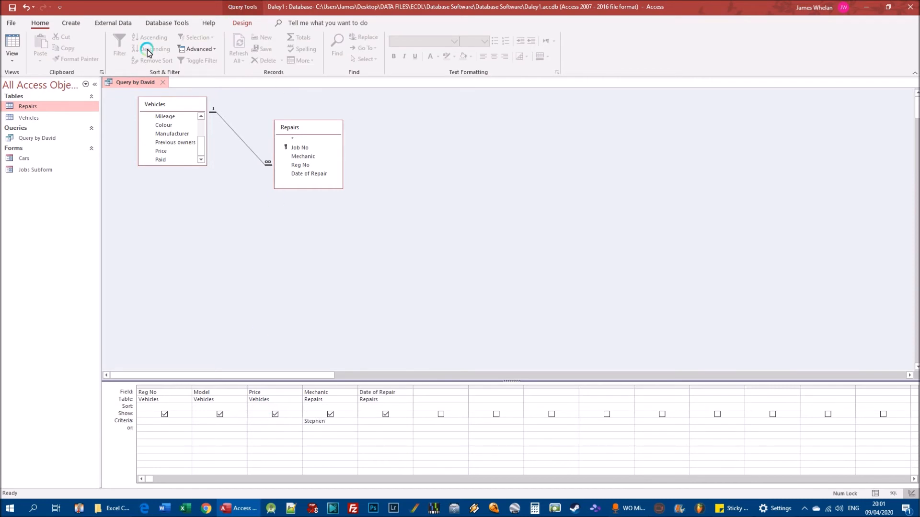
click(242, 23)
click(29, 48)
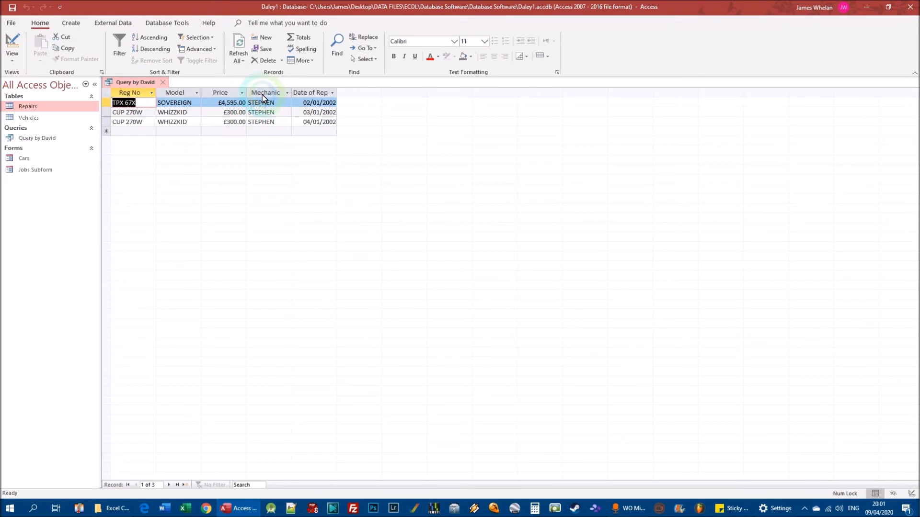
Step: Save the query from Design View, close it, and reopen it from the saved queries
right_click(139, 80)
click(168, 130)
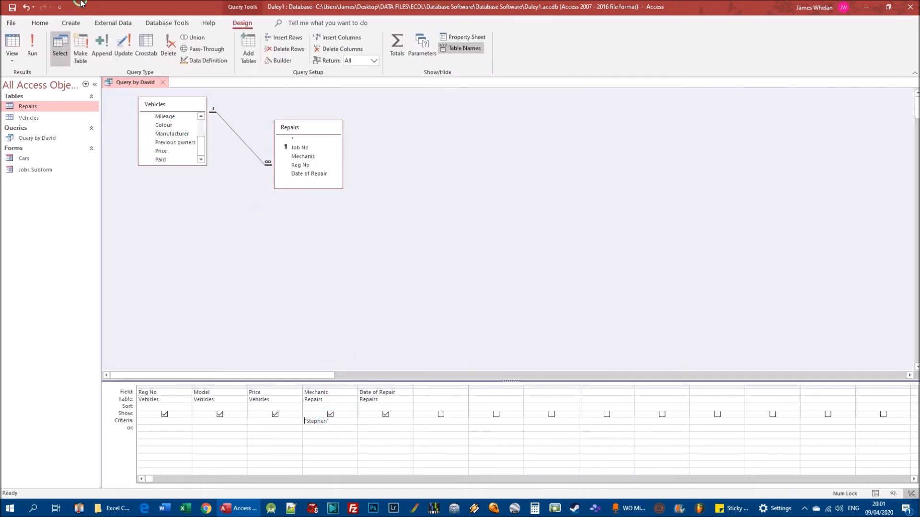
click(13, 8)
click(163, 82)
click(99, 143)
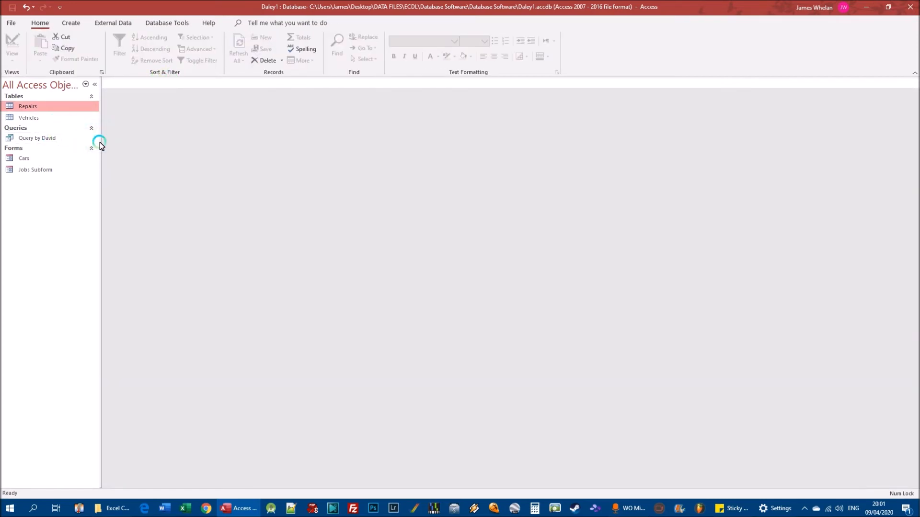
double_click(53, 140)
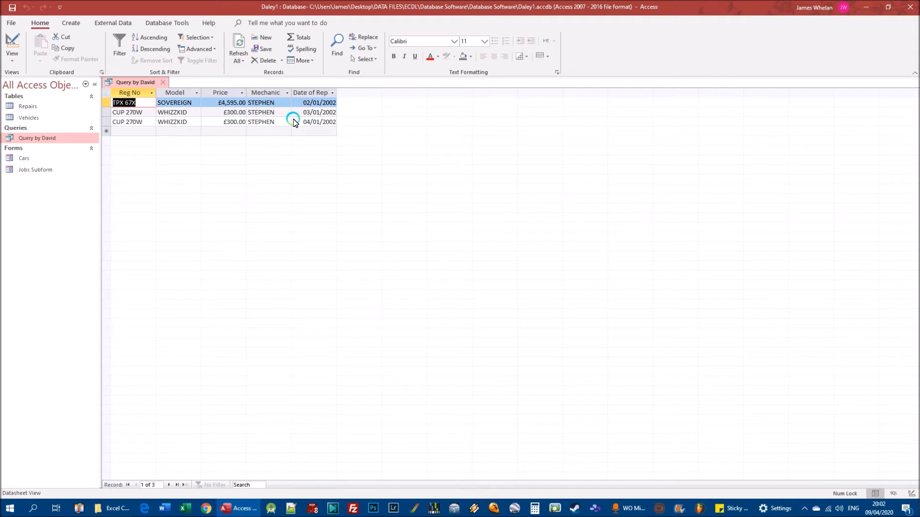
Step: Try to delete the saved query while its datasheet is still open
right_click(46, 140)
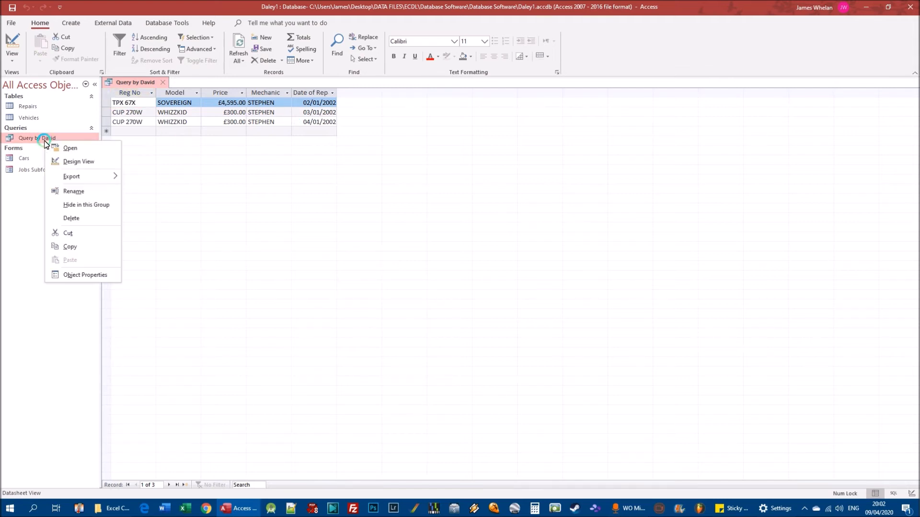
click(71, 218)
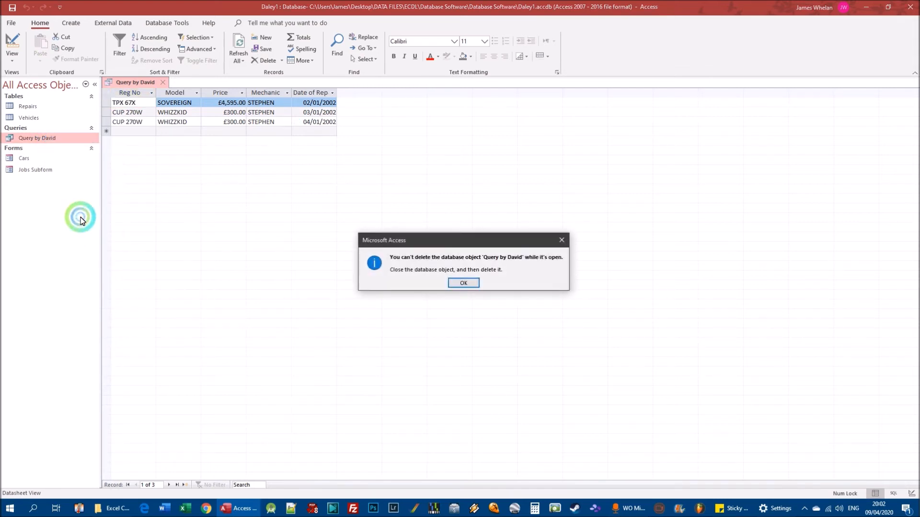
click(465, 283)
right_click(44, 138)
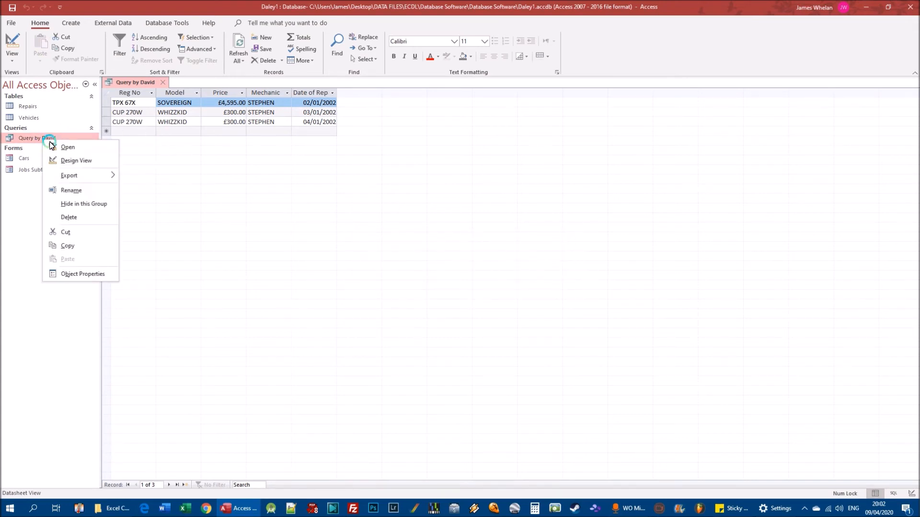
Step: Set the query's Mechanic criterion to the mechanic the query is named after, run it and save it
right_click(136, 82)
click(170, 127)
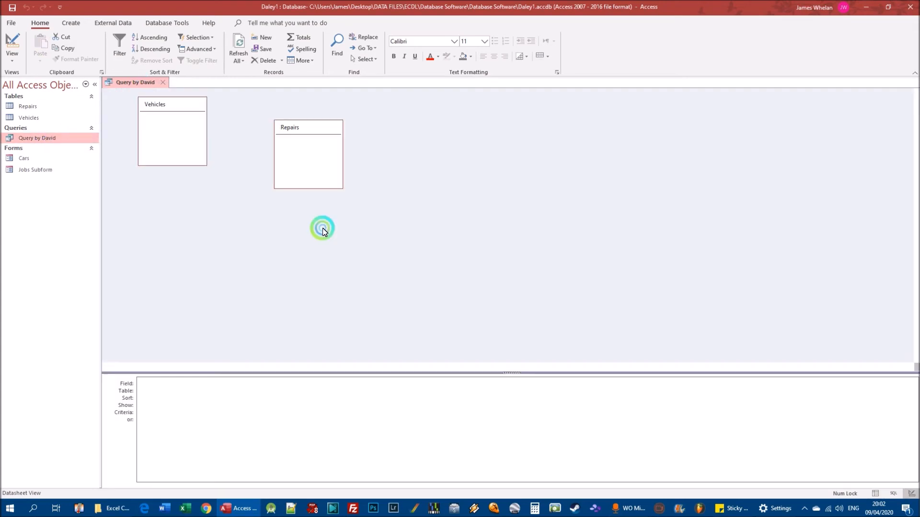
double_click(335, 412)
text(David)
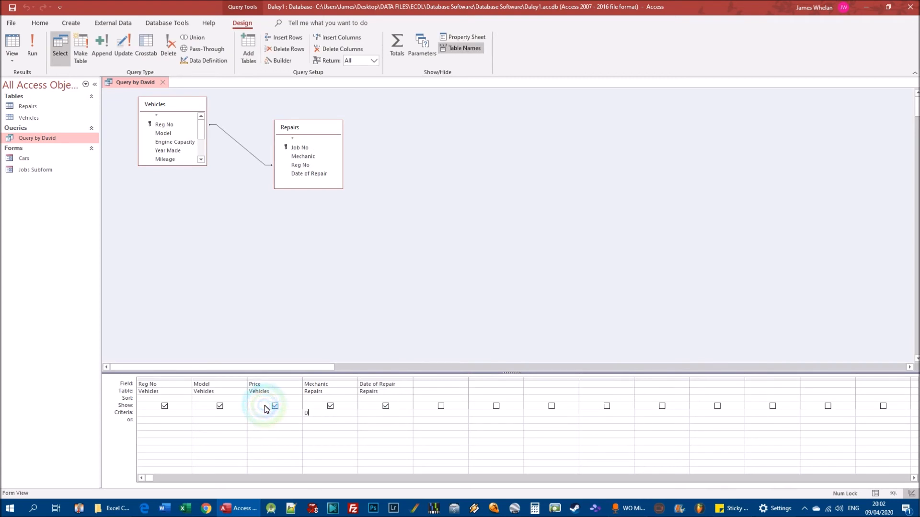
click(267, 410)
click(32, 48)
click(251, 154)
click(13, 7)
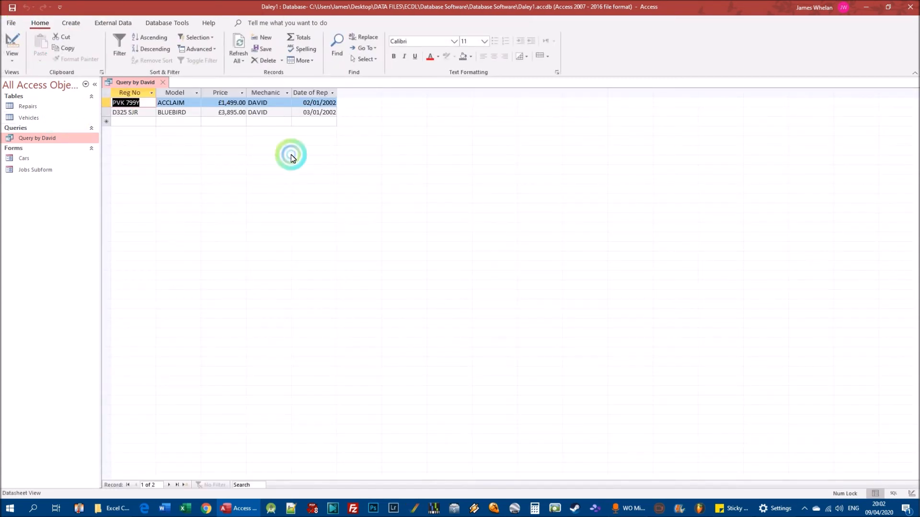
Step: Replace the Mechanic criterion with the name of the mechanic who repaired the BEETLE and run the query
right_click(133, 82)
click(167, 132)
click(312, 414)
double_click(311, 414)
text(Ri)
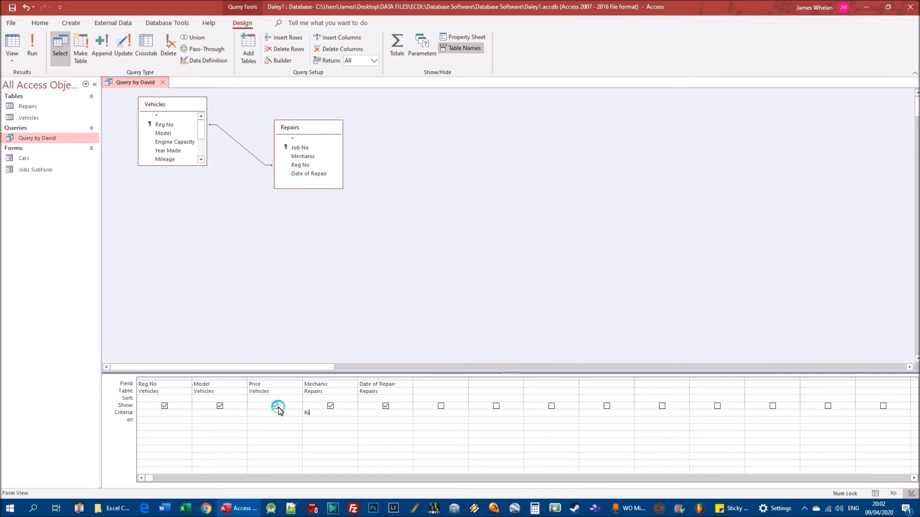
text(chard)
click(32, 48)
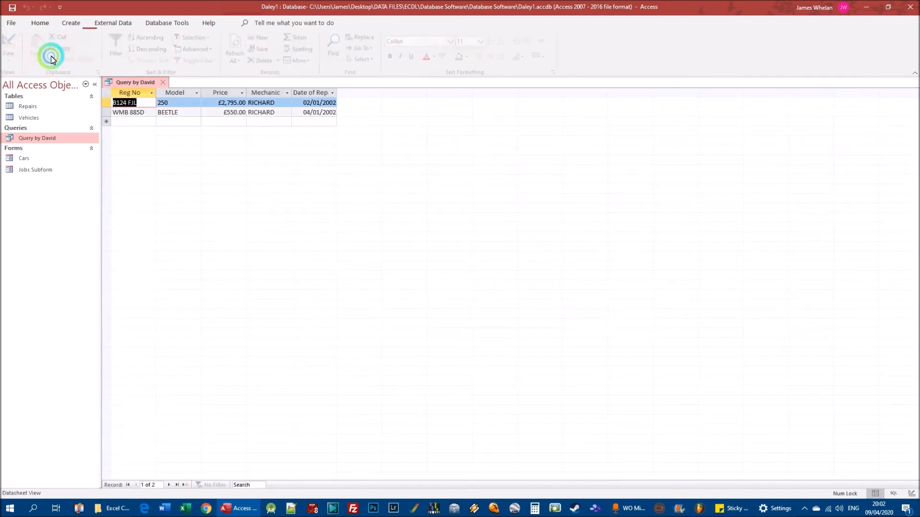
Step: Save the modified query as a separate query object, named "Query by" plus the first name of the mechanic it filters on
click(21, 24)
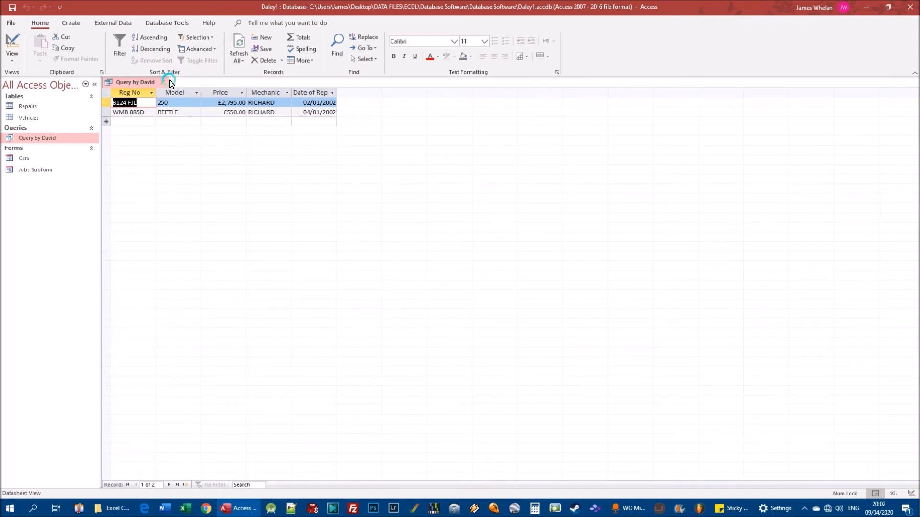
click(14, 24)
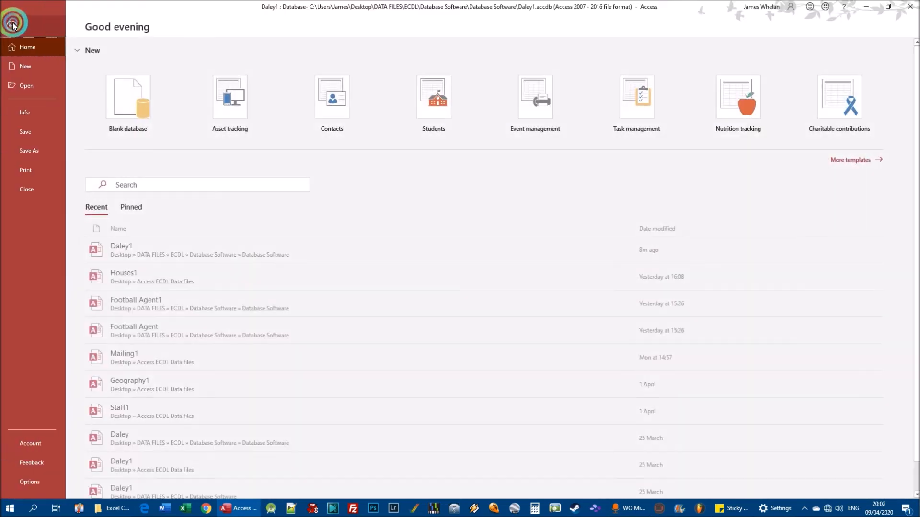
click(30, 151)
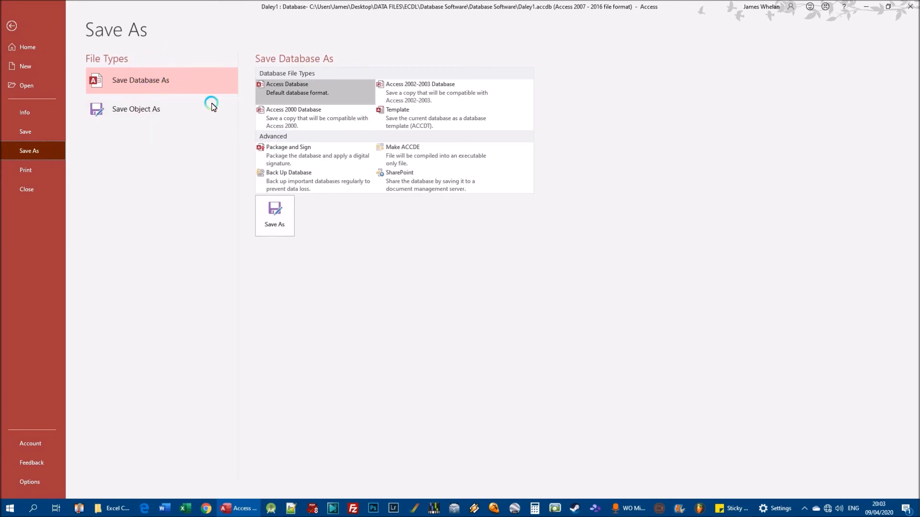
click(149, 114)
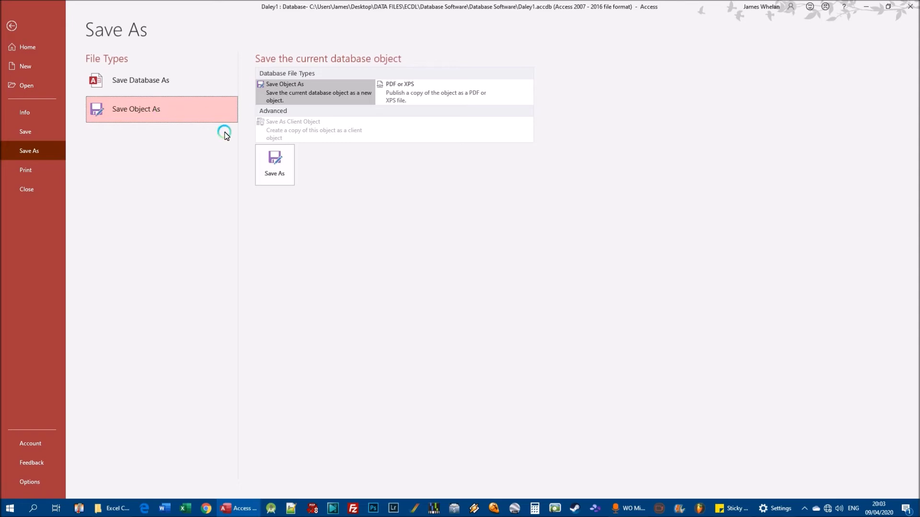
click(280, 174)
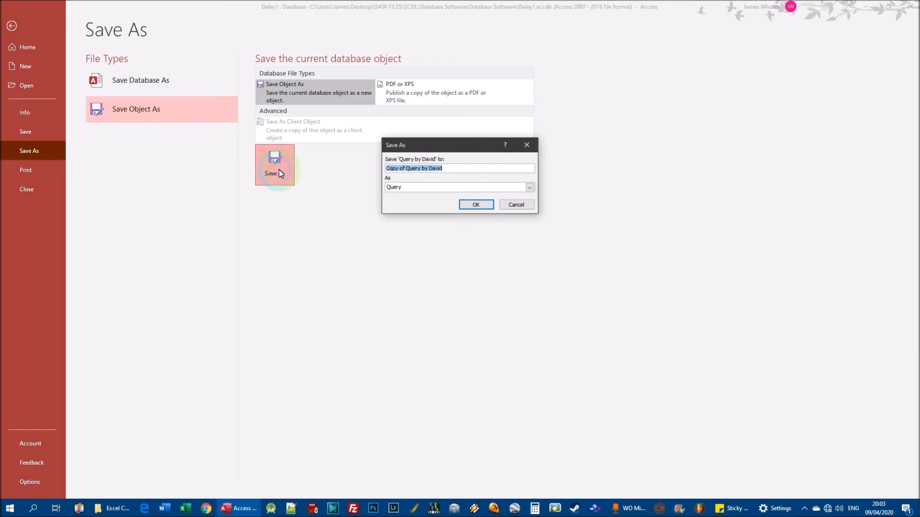
drag(423, 142, 380, 166)
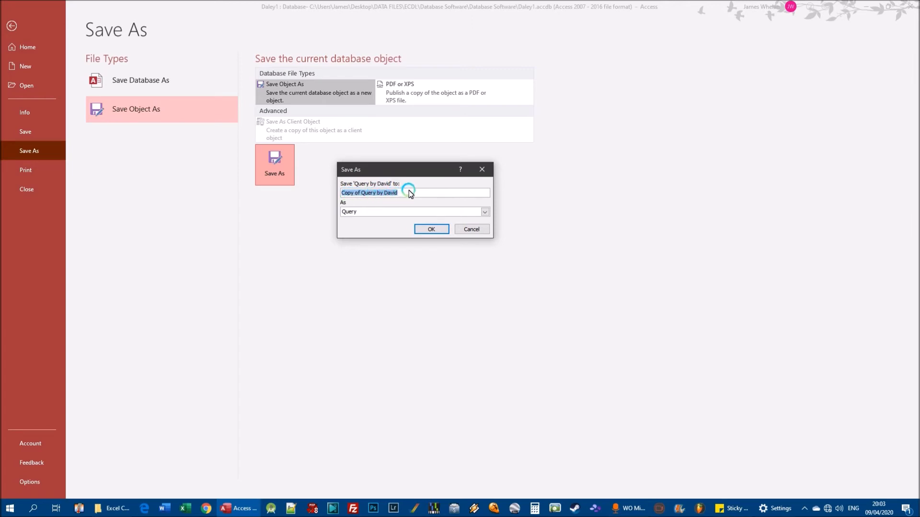
drag(361, 192, 413, 193)
click(405, 194)
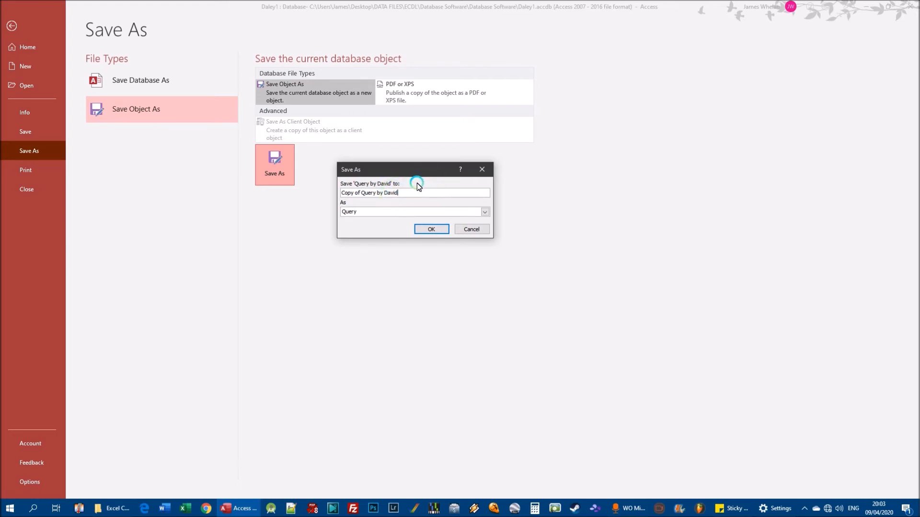
drag(407, 195, 239, 192)
text(Q)
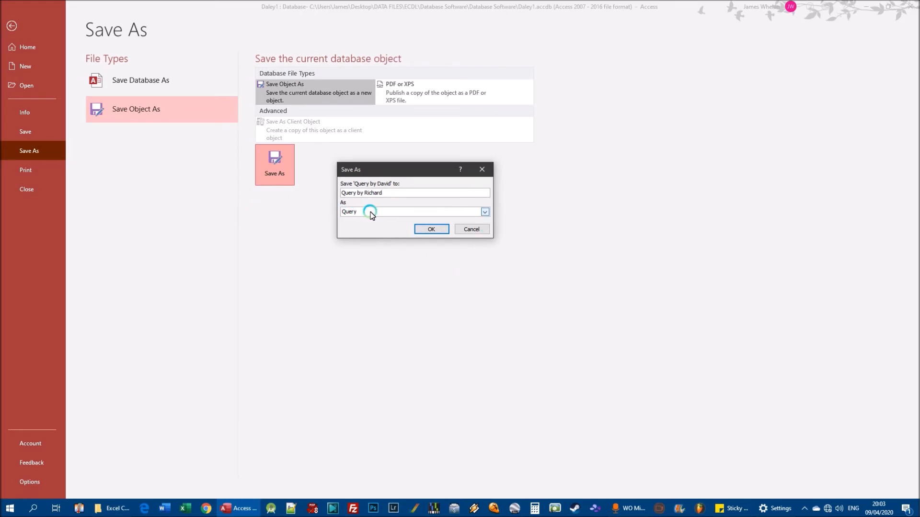
click(424, 228)
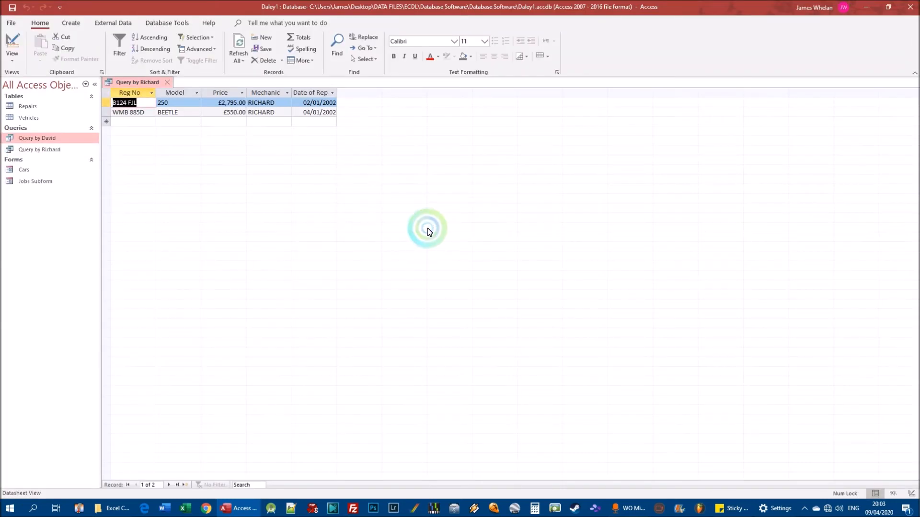
Step: Open the original query to compare its records with the new one, and close both queries
double_click(47, 142)
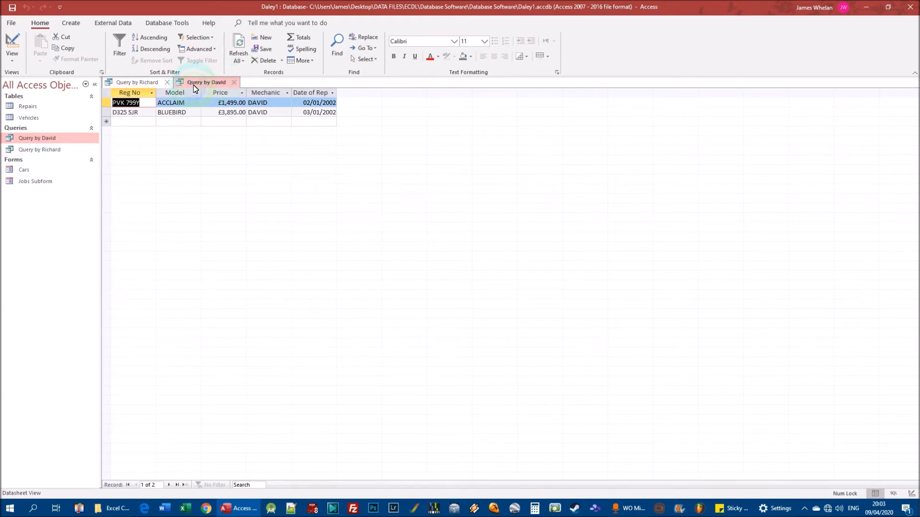
click(44, 148)
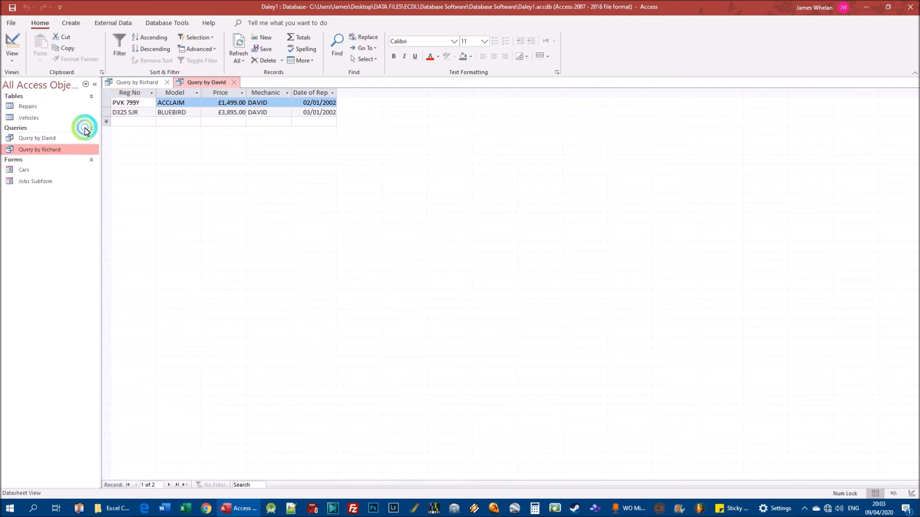
click(166, 83)
click(166, 82)
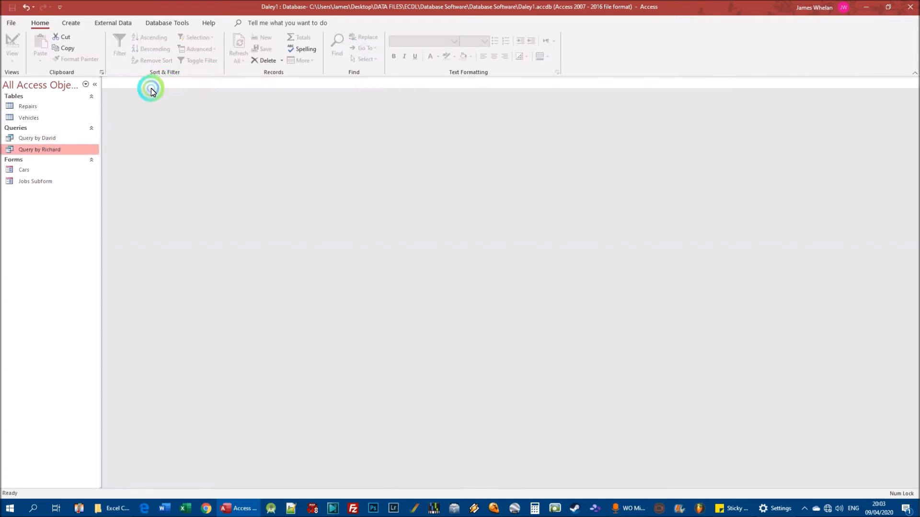
Step: In the original query's design, set the Mechanic criterion to the mechanic who repaired the WHIZZKID, and save the change
right_click(42, 140)
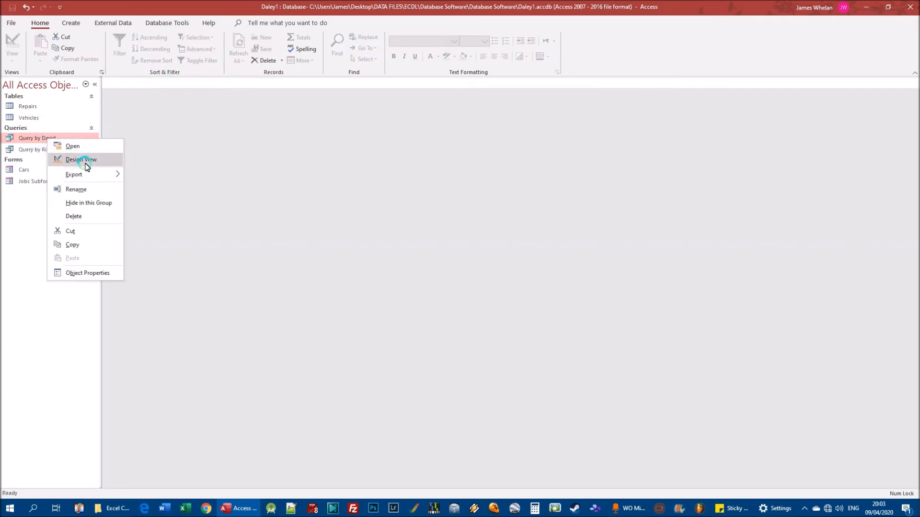
right_click(32, 150)
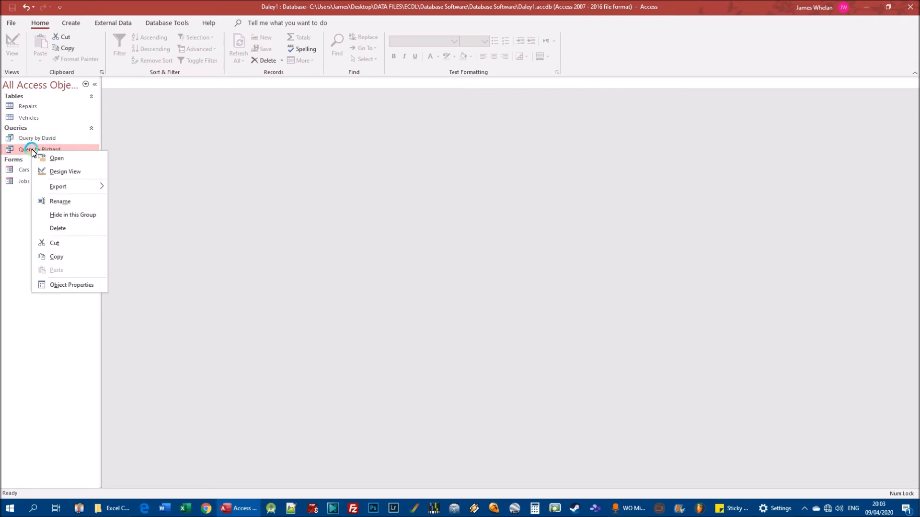
click(27, 139)
right_click(24, 147)
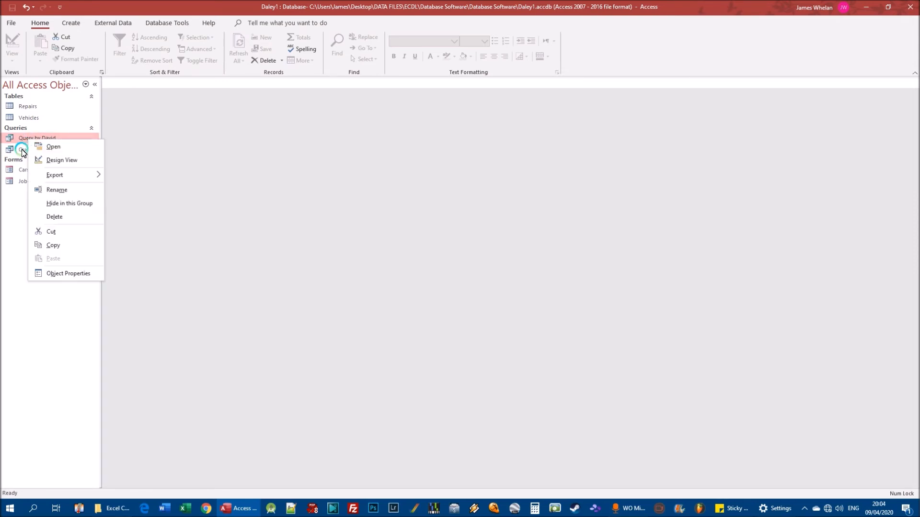
right_click(26, 139)
click(53, 161)
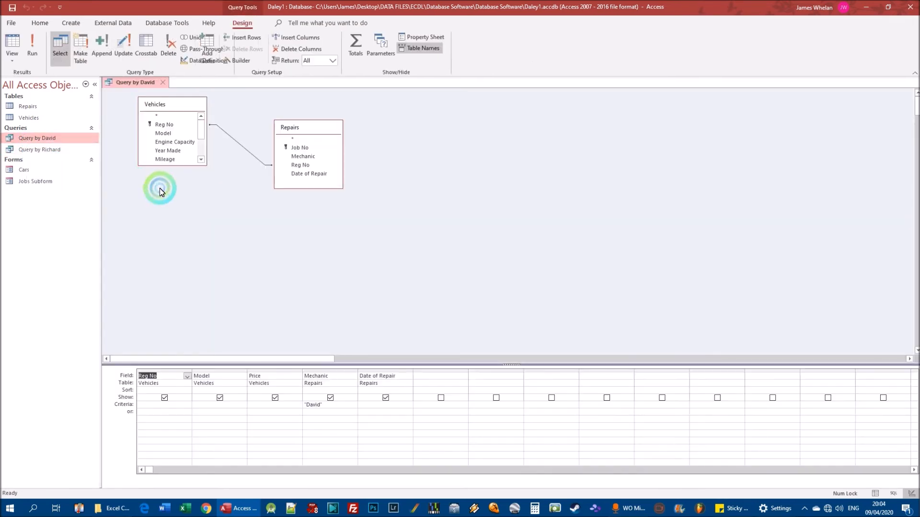
drag(335, 407, 294, 408)
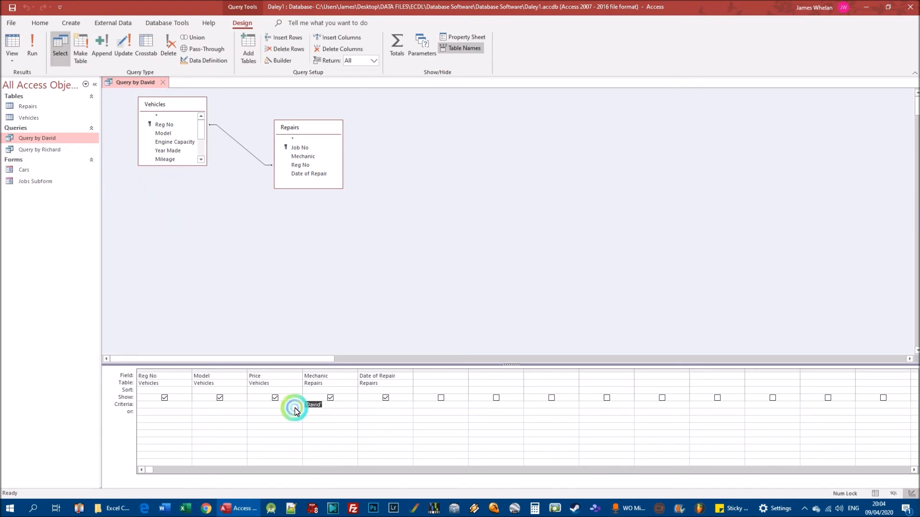
text(Stephen)
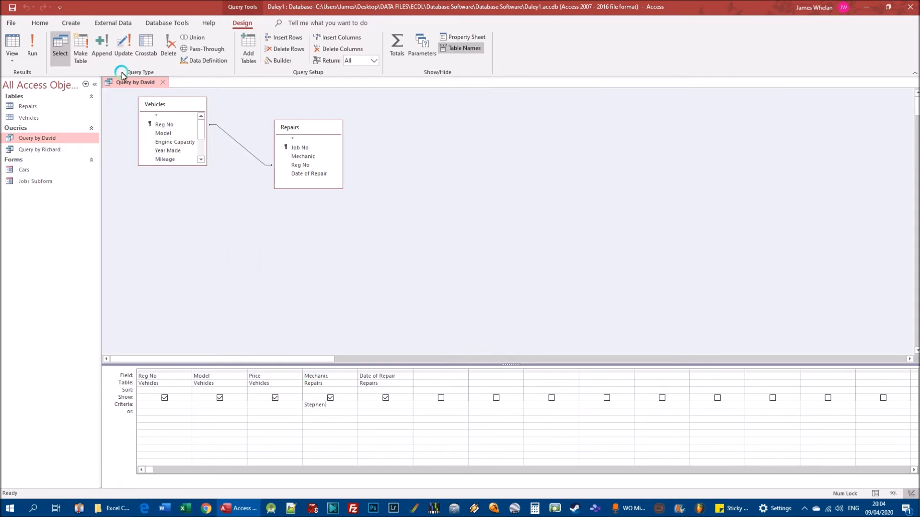
click(16, 24)
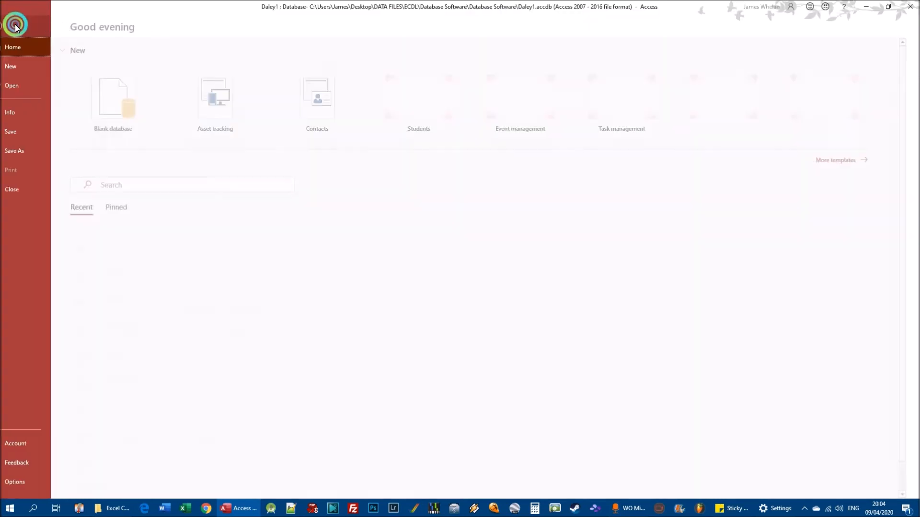
click(34, 133)
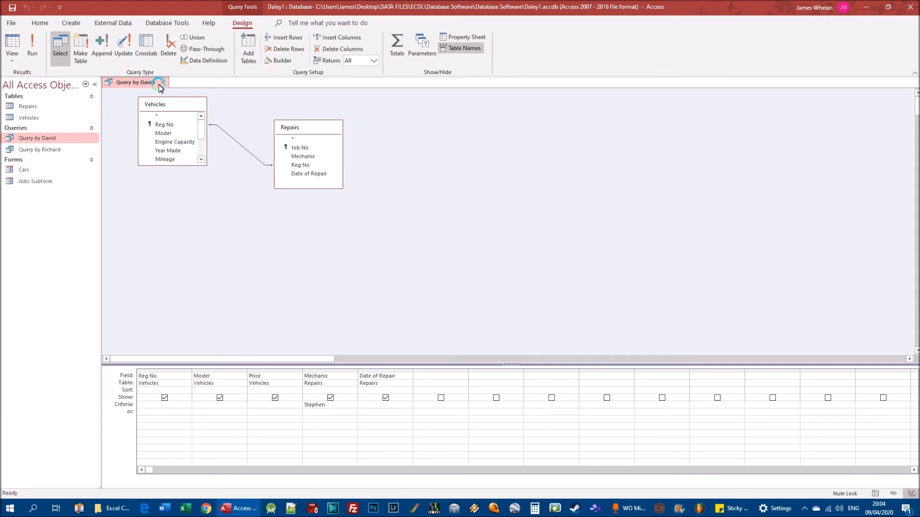
Step: Save the modified query as a new query object named "Query by" plus the WHIZZKID mechanic's first name, and close it
click(10, 23)
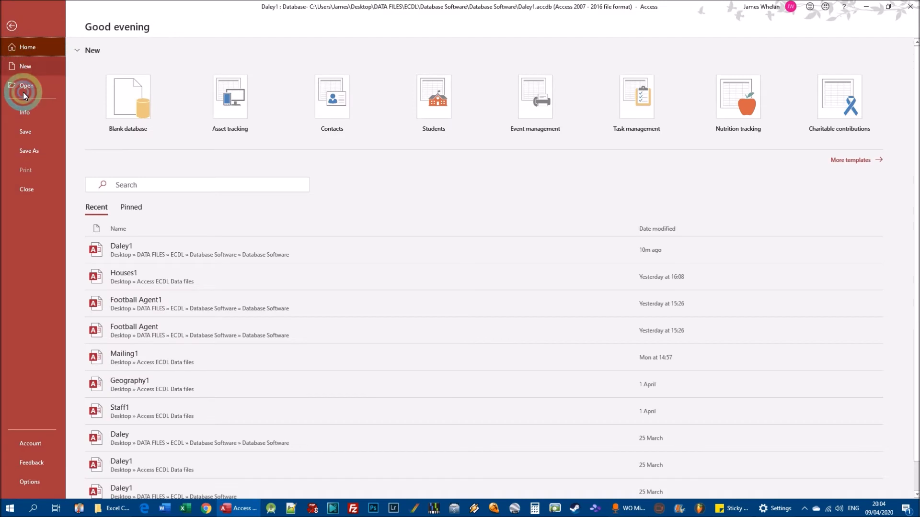
click(28, 150)
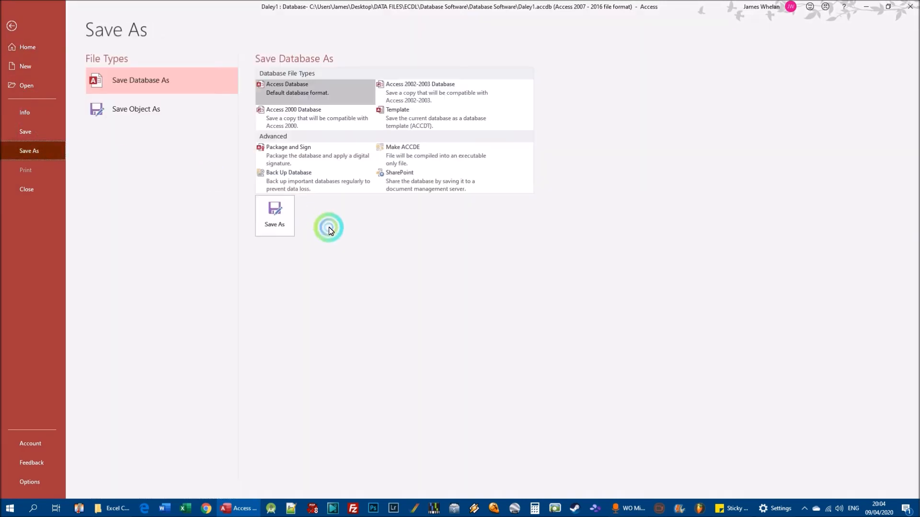
click(141, 111)
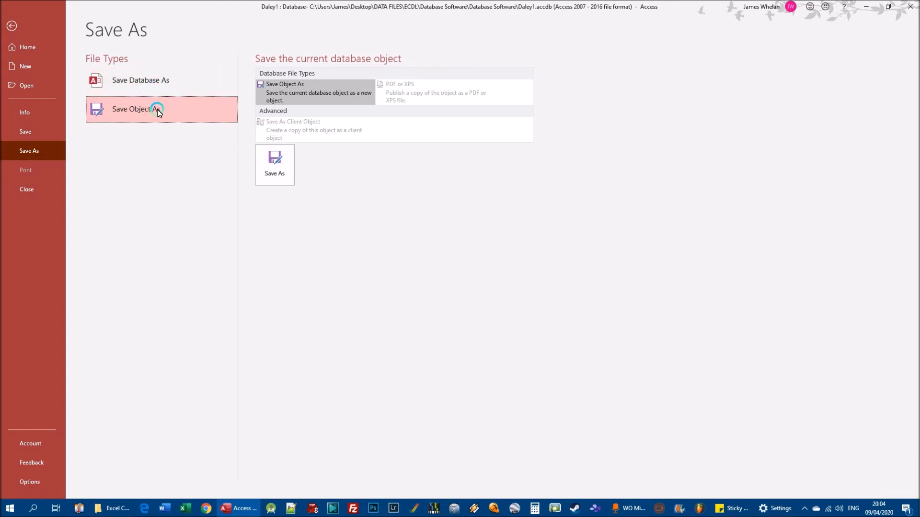
click(275, 165)
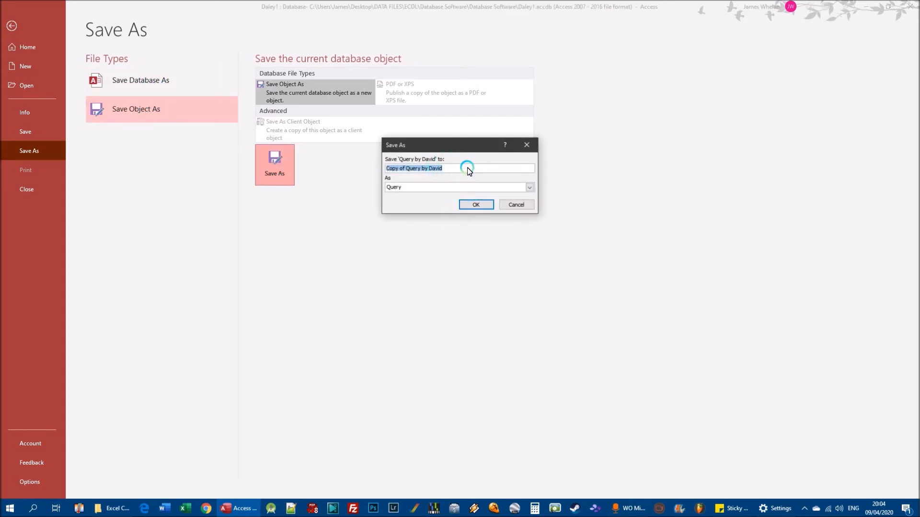
text(Query by Stephen)
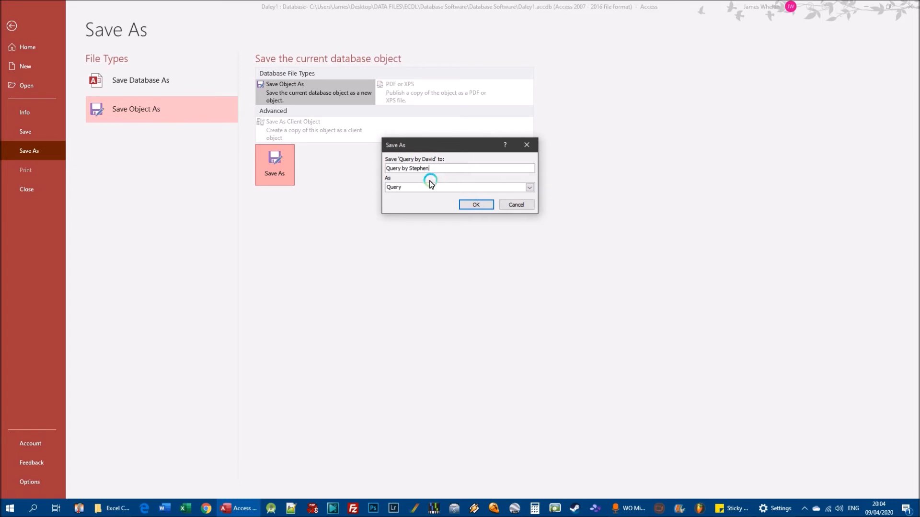
click(478, 205)
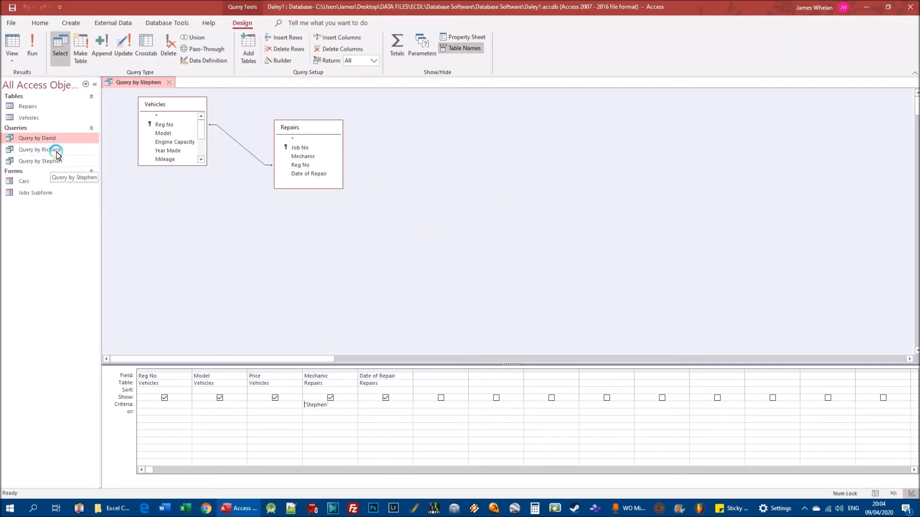
click(169, 82)
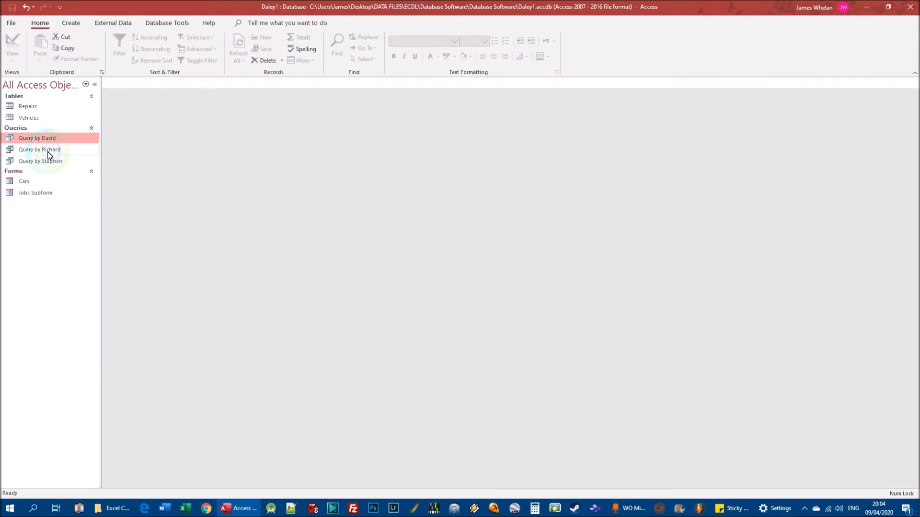
Step: Open all three mechanic queries to compare their records, and close all except the original query
double_click(47, 161)
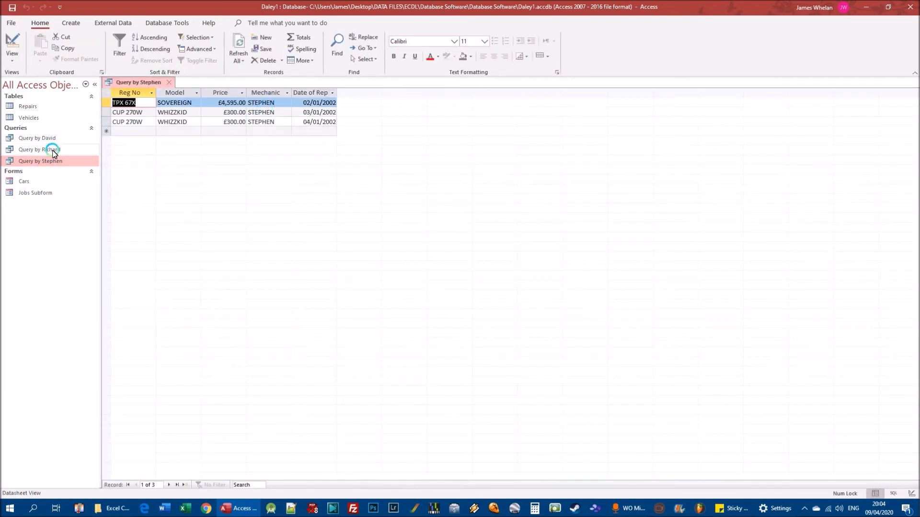
double_click(53, 152)
double_click(39, 139)
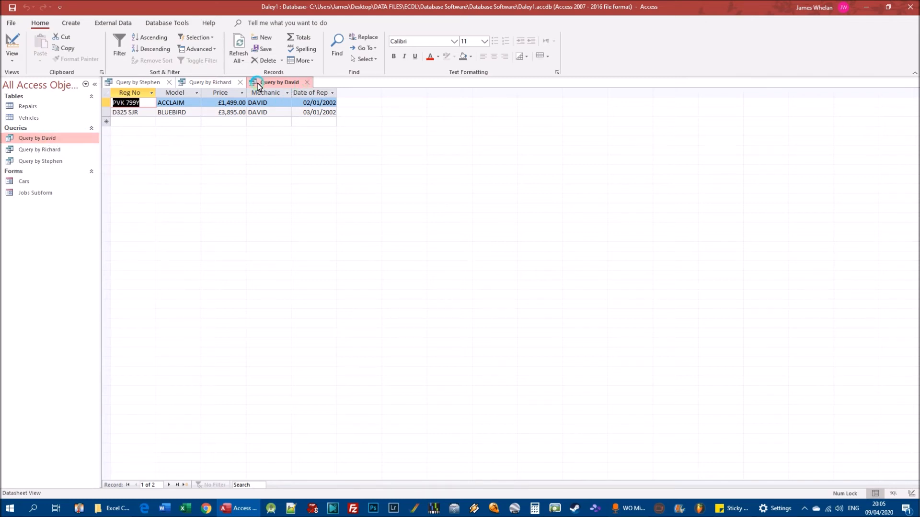
right_click(276, 82)
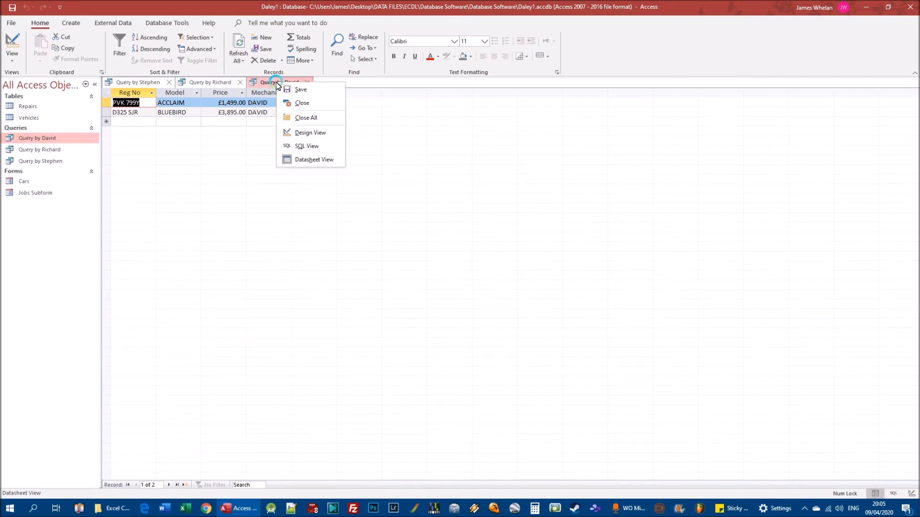
click(240, 83)
click(171, 84)
Step: Switch the original query to Design View and select the whole Date of Repair column in the design grid
right_click(134, 82)
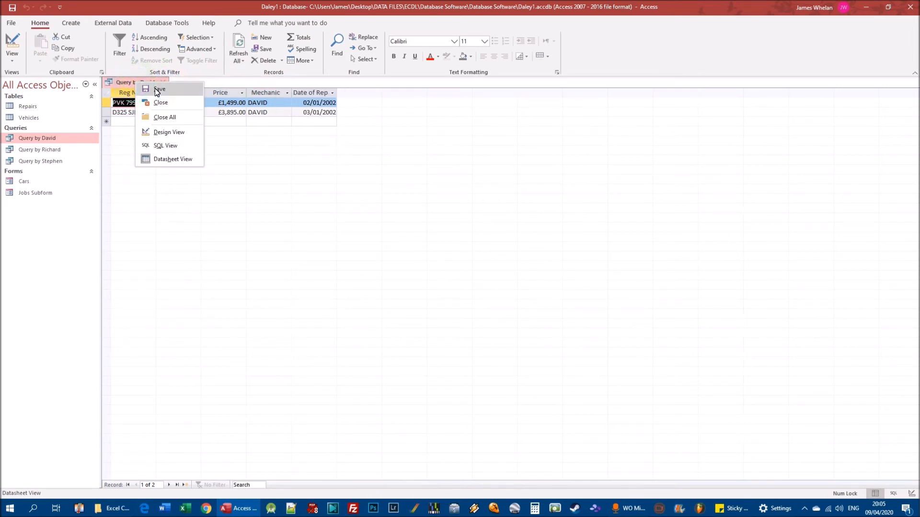
click(170, 130)
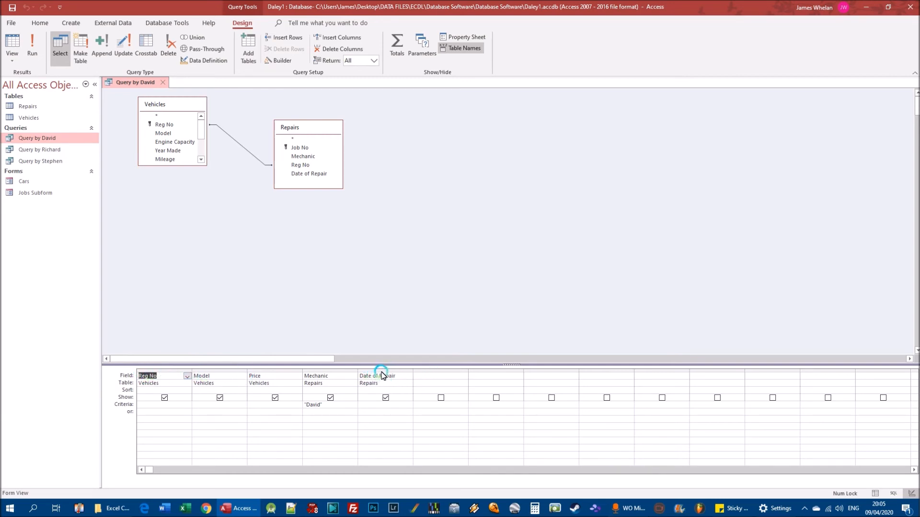
mouse_move(382, 373)
mouse_down()
mouse_move(232, 355)
mouse_move(372, 374)
mouse_up()
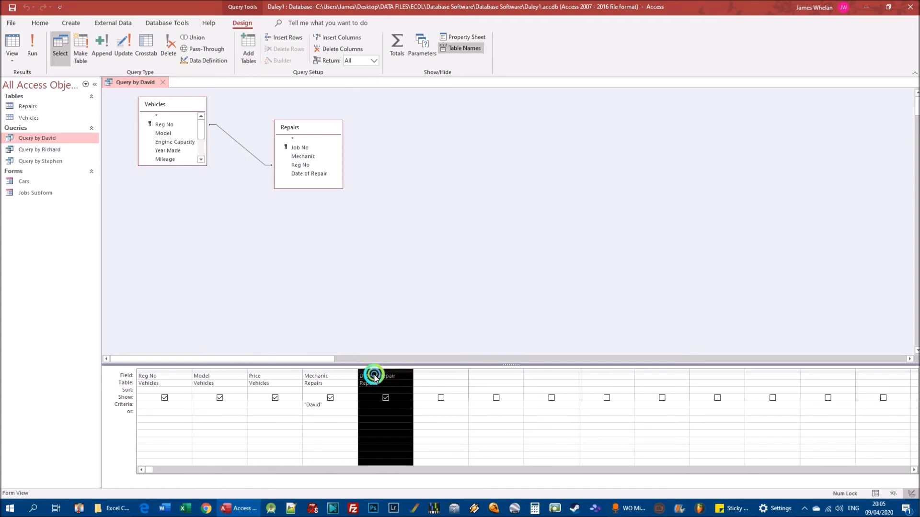
click(382, 390)
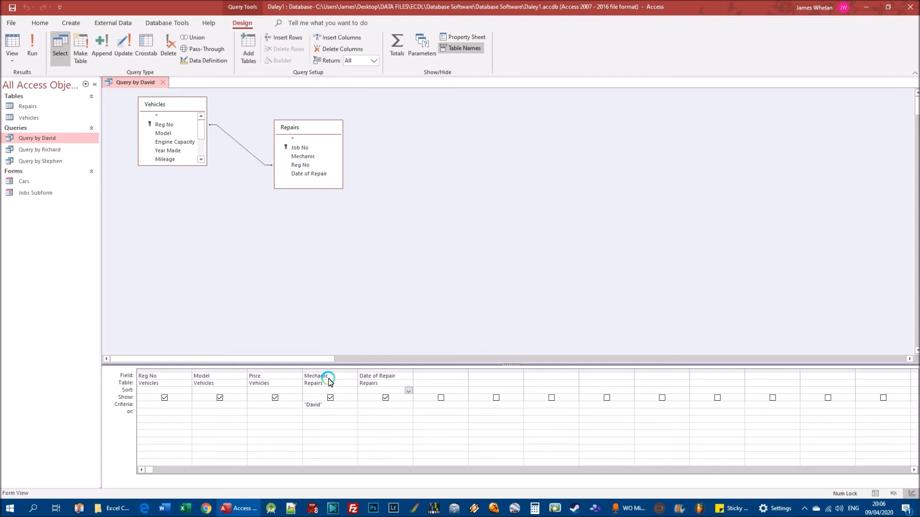
click(388, 372)
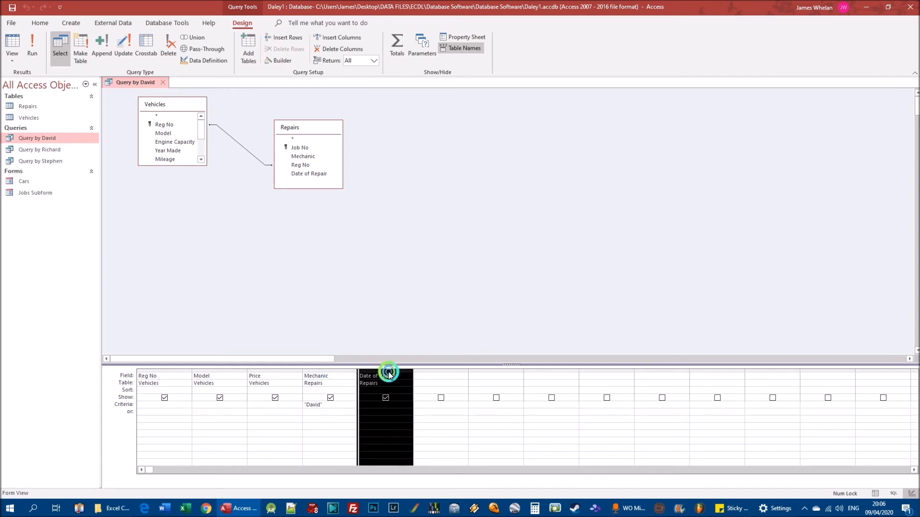
click(390, 386)
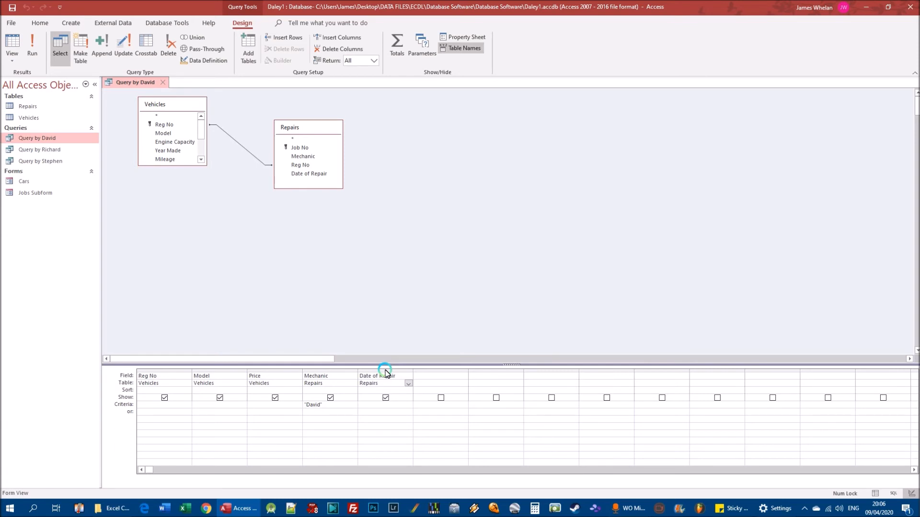
click(385, 373)
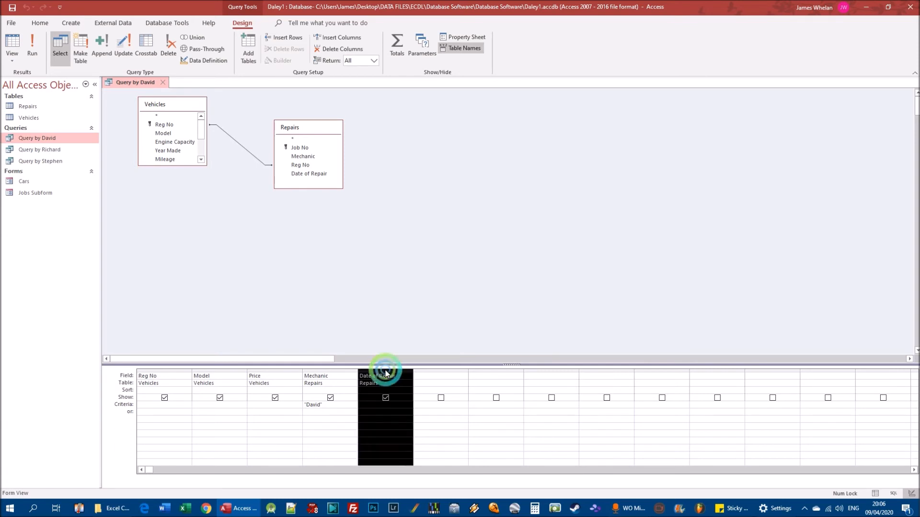
click(334, 373)
click(387, 373)
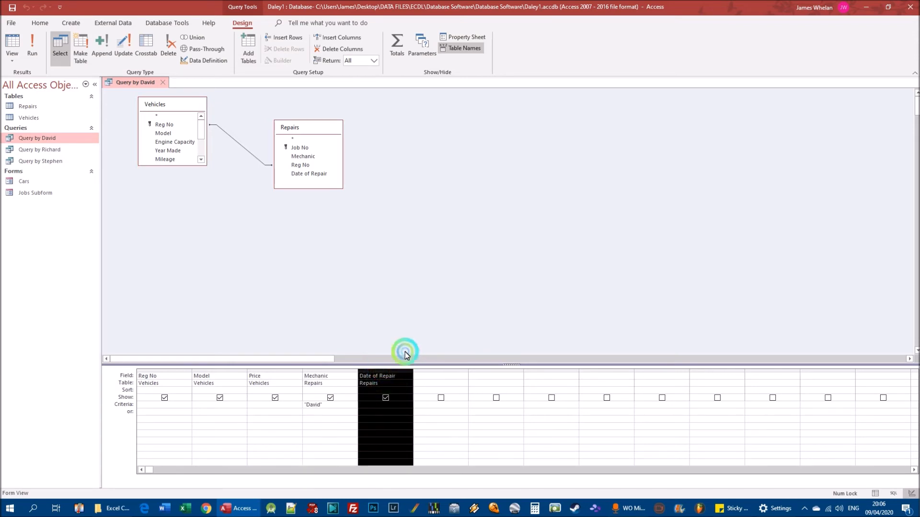
click(389, 376)
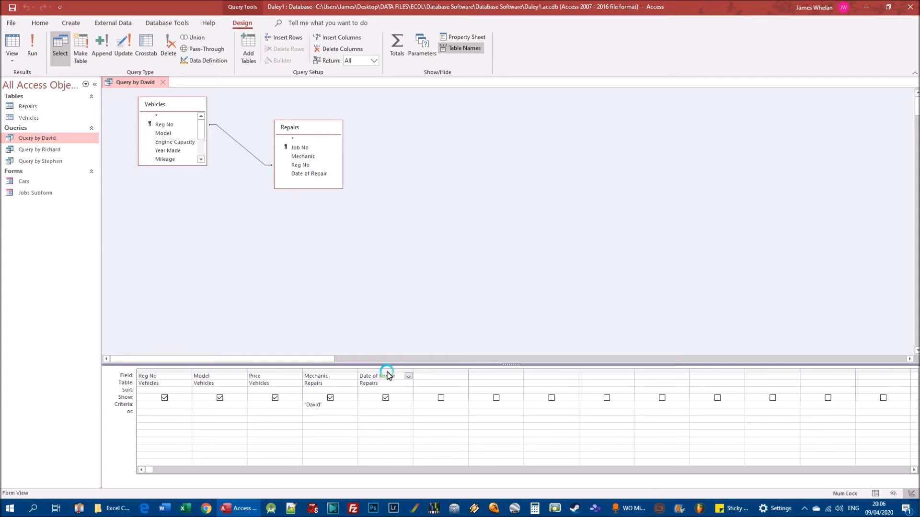
click(388, 371)
click(388, 375)
click(386, 372)
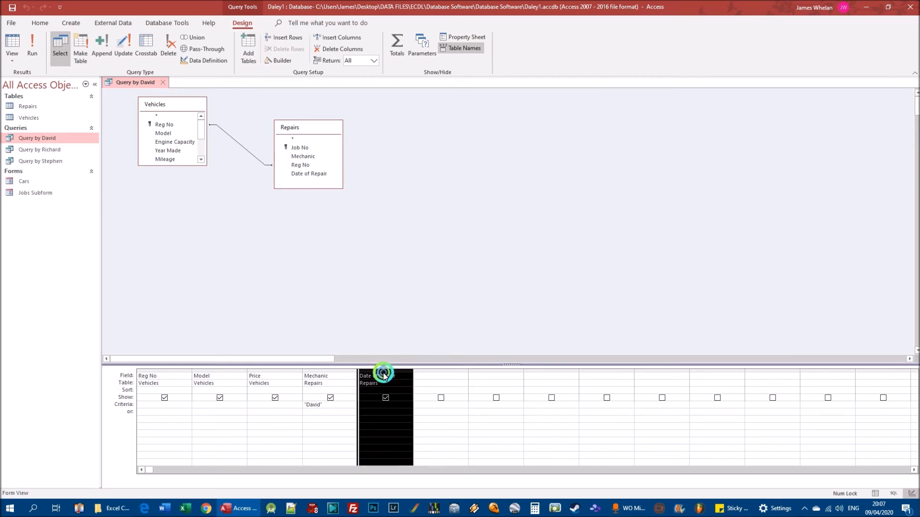
Step: Move the Date of Repair column to the front of the design grid, and return it to its place after Mechanic
drag(381, 375, 163, 373)
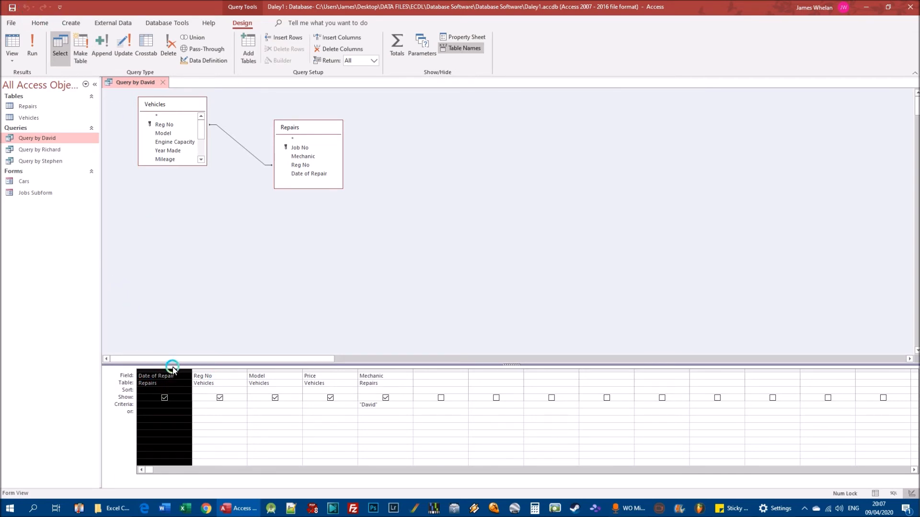
click(233, 411)
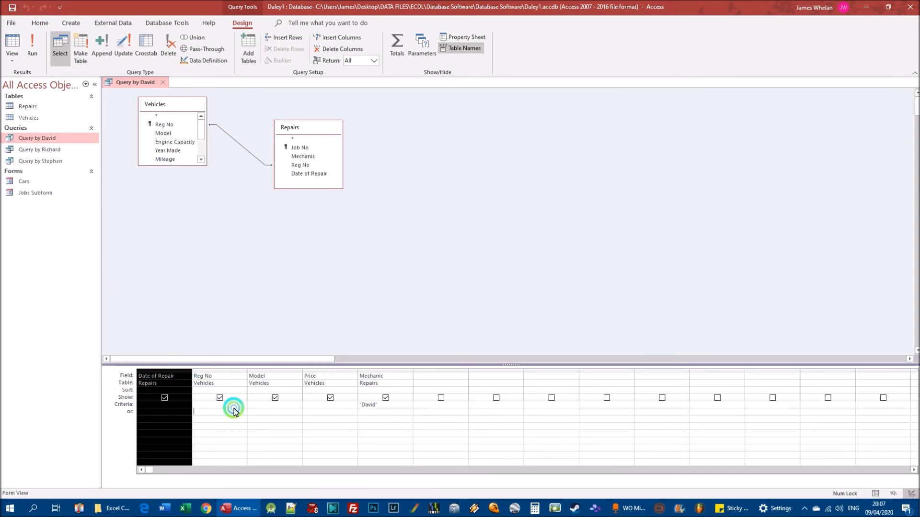
click(166, 373)
drag(172, 373, 418, 375)
Step: Move the Date of Repair column between Reg No and Model, and save and run the query
click(484, 426)
click(405, 383)
click(386, 373)
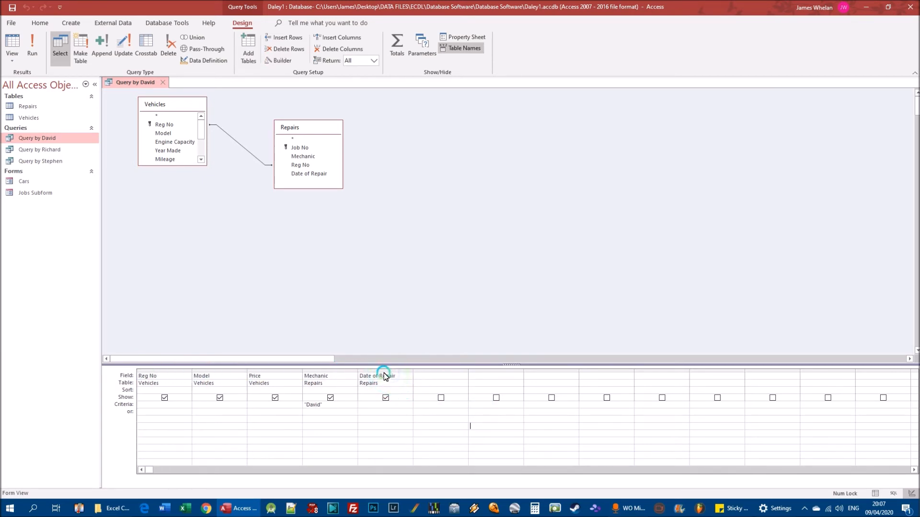
click(385, 372)
mouse_move(386, 372)
mouse_down()
mouse_move(238, 369)
mouse_move(99, 350)
mouse_move(371, 372)
mouse_move(135, 374)
mouse_move(383, 376)
mouse_up()
click(441, 397)
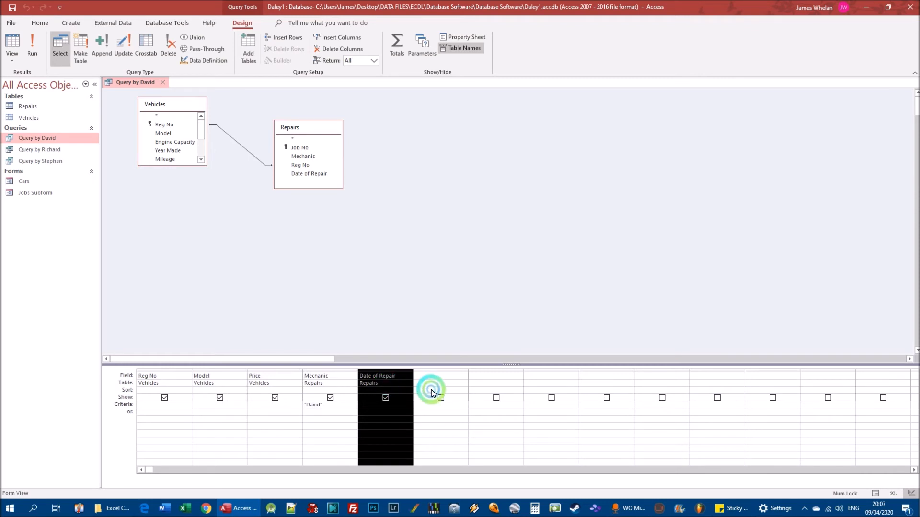
click(385, 379)
click(387, 374)
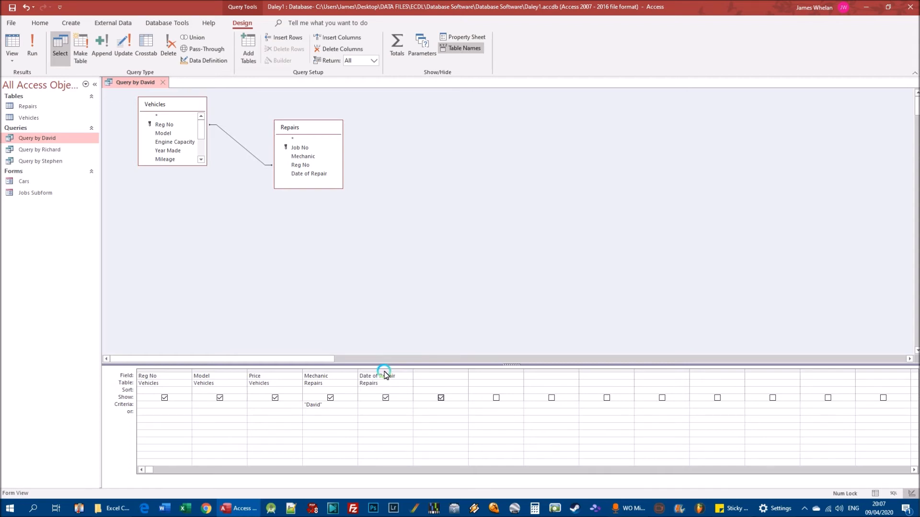
click(385, 372)
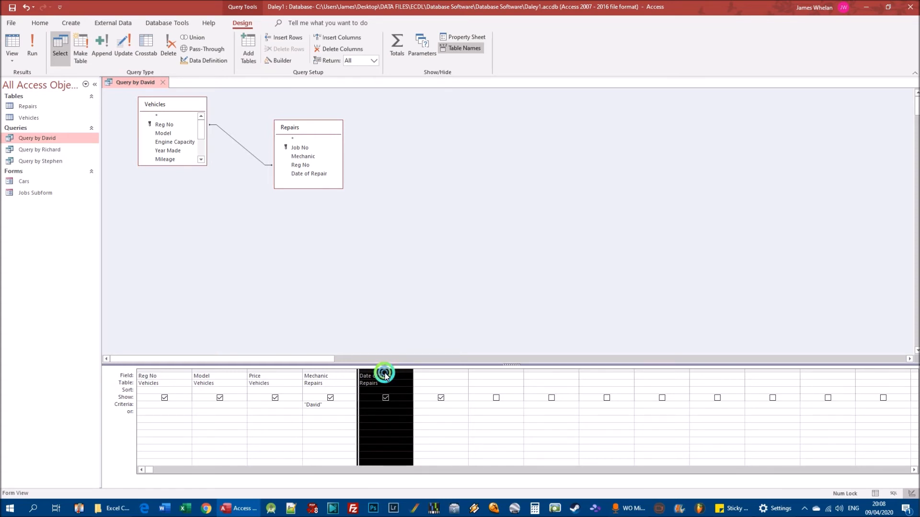
drag(384, 375, 196, 374)
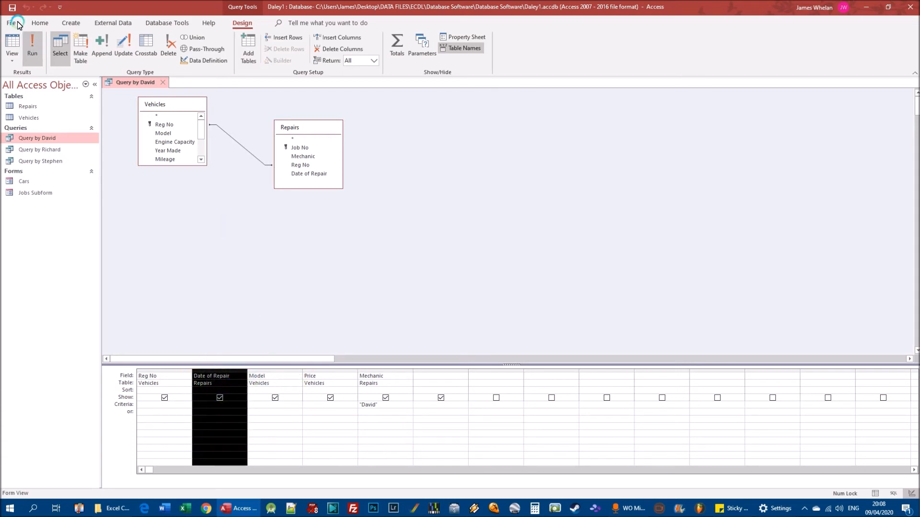
click(12, 7)
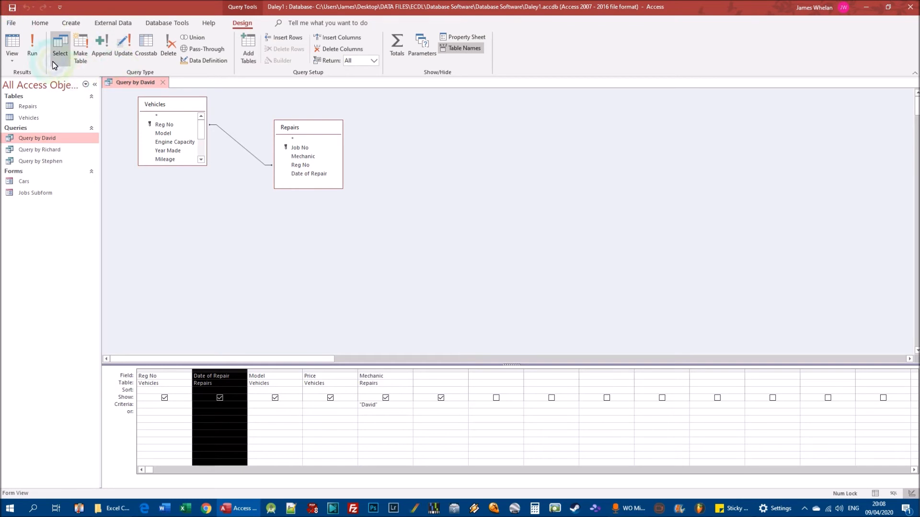
click(32, 41)
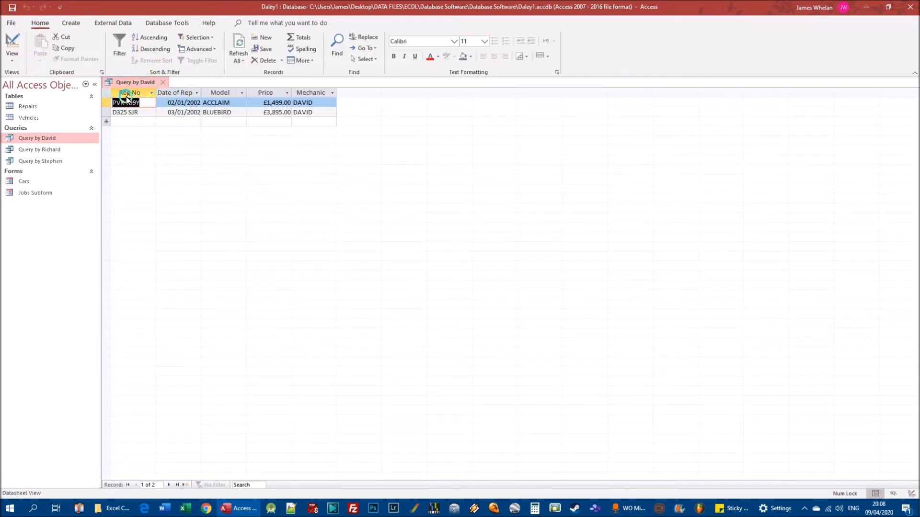
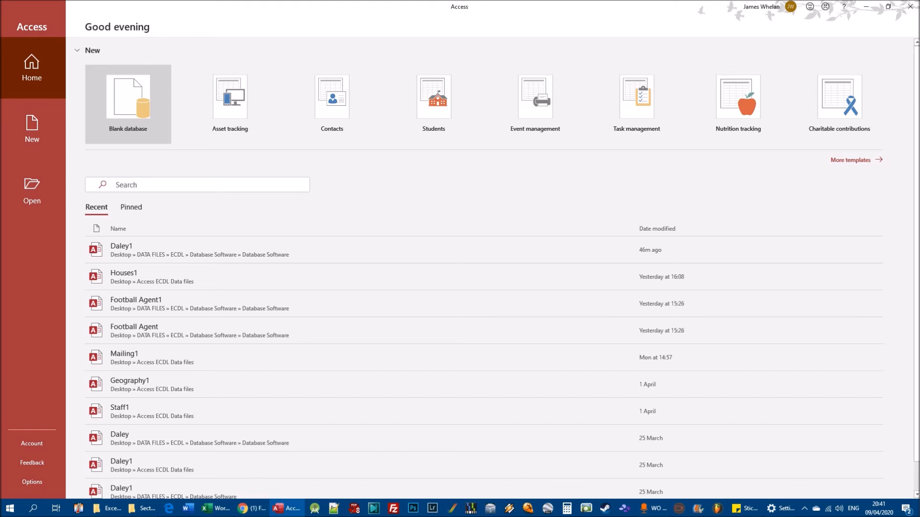
Step: Reopen the Daley1 database, examine the Mechanic criterion in the original query's design, and run the query
click(186, 248)
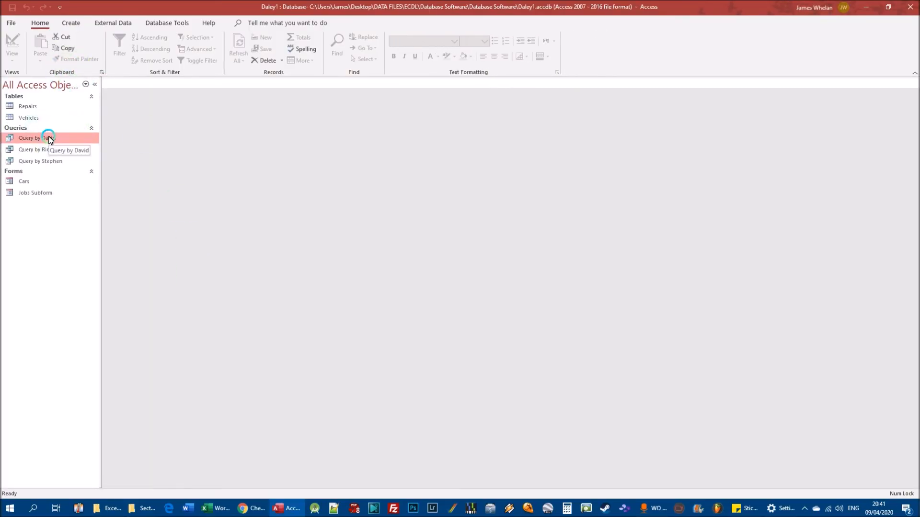
right_click(49, 139)
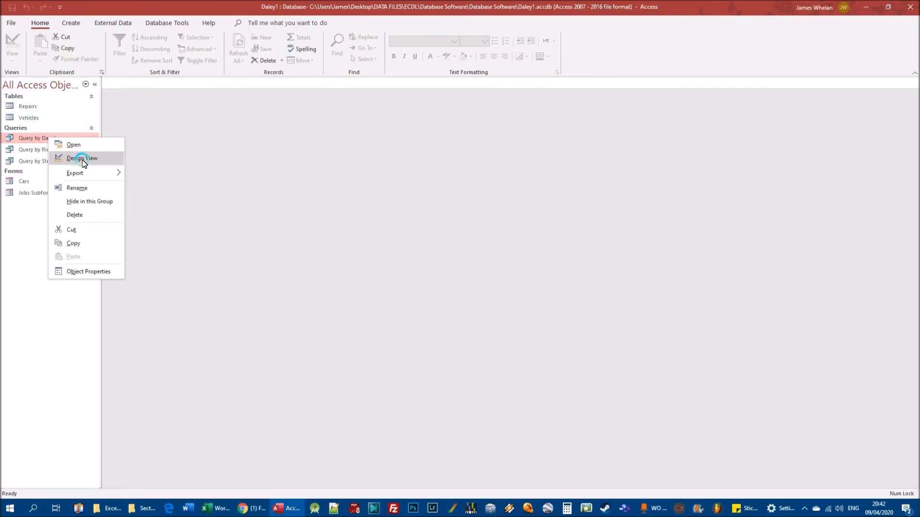
click(82, 159)
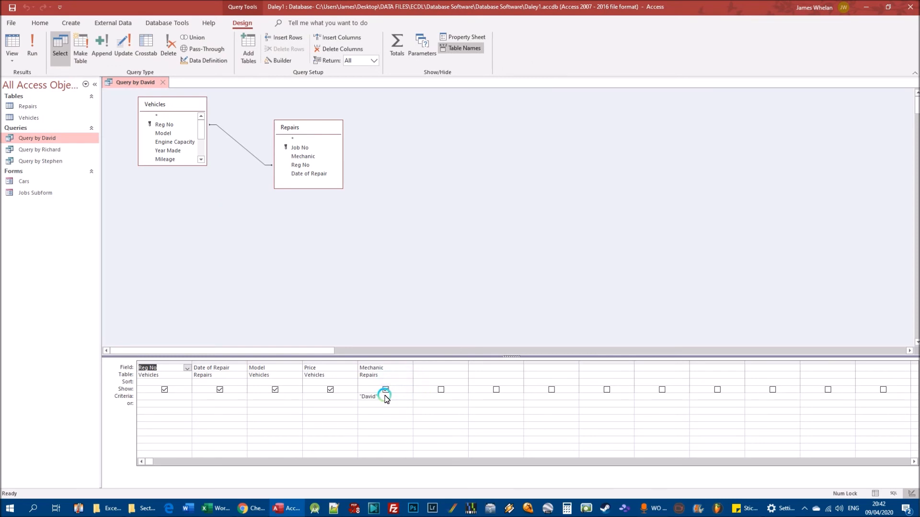
drag(378, 397, 350, 398)
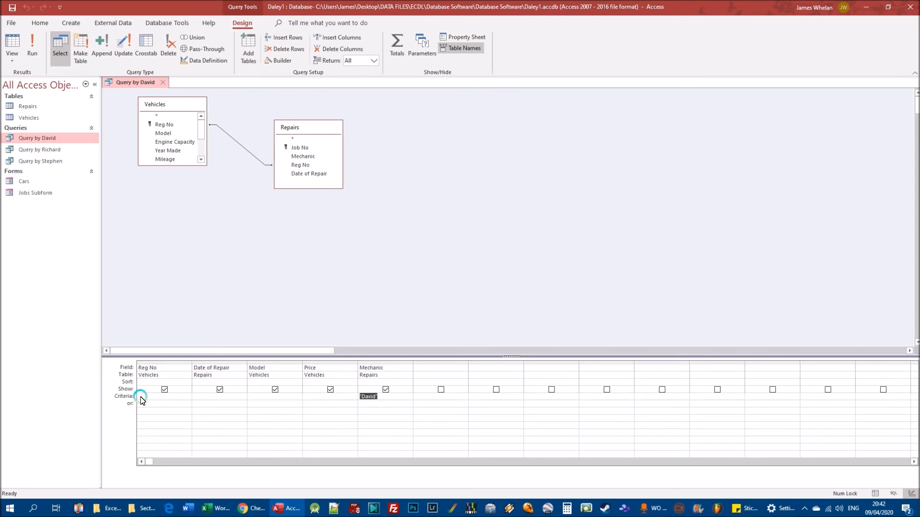
click(29, 37)
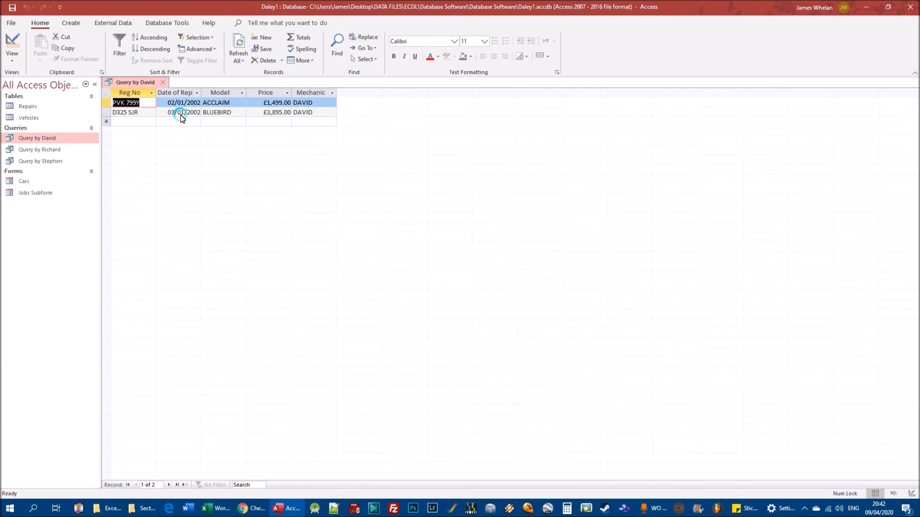
Step: Switch the open mechanic query to Design View, examine its criteria row, and close the query
right_click(45, 138)
click(86, 156)
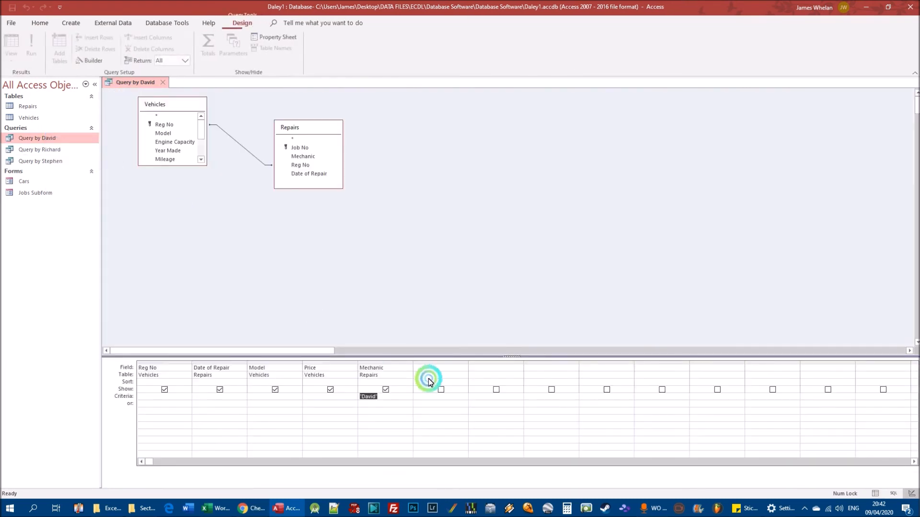
click(324, 398)
click(325, 400)
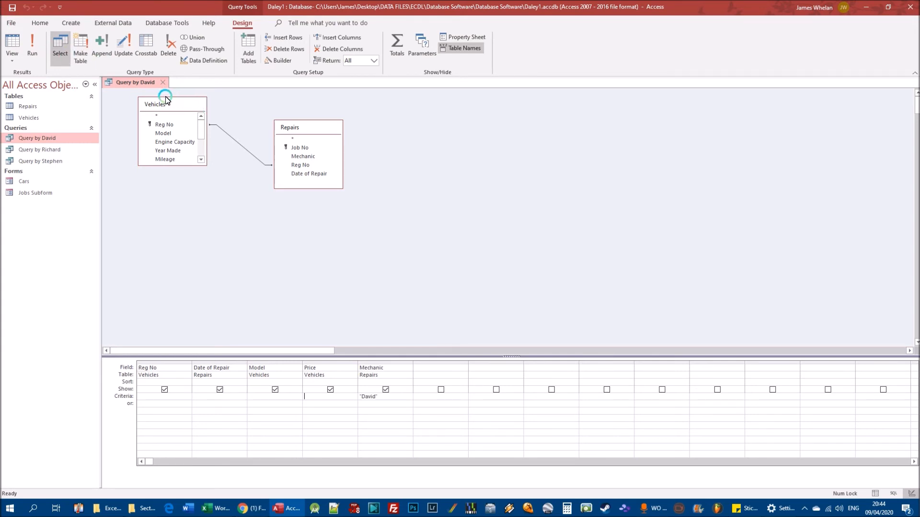
click(163, 82)
Step: Create a new query in Design View based on the Vehicles table only
click(71, 22)
click(150, 45)
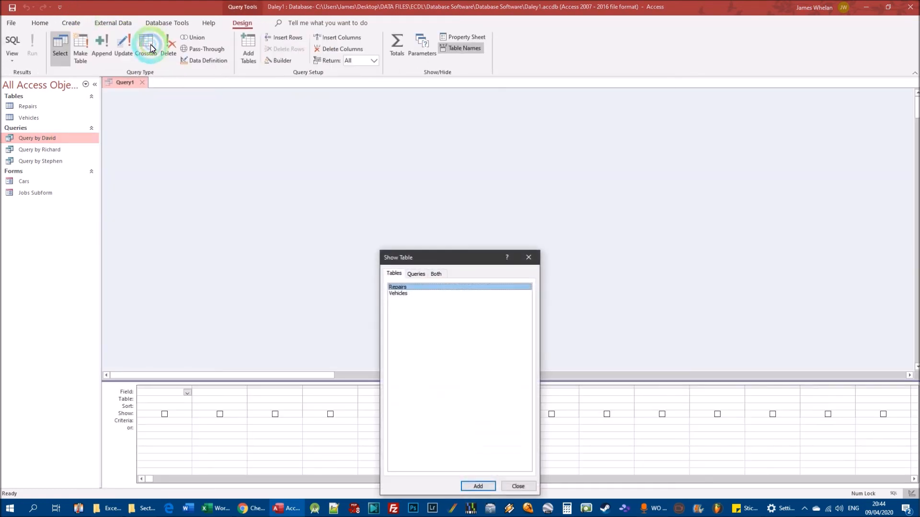
drag(462, 257, 335, 107)
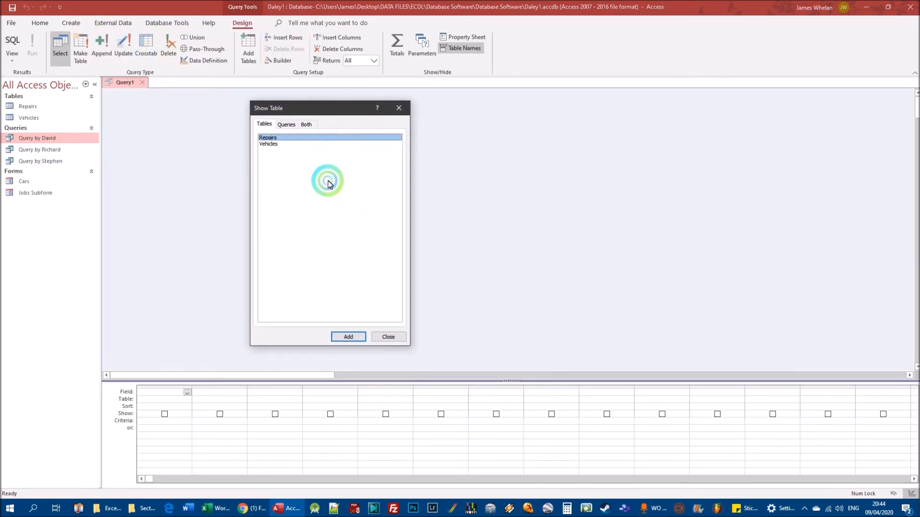
click(267, 143)
click(347, 336)
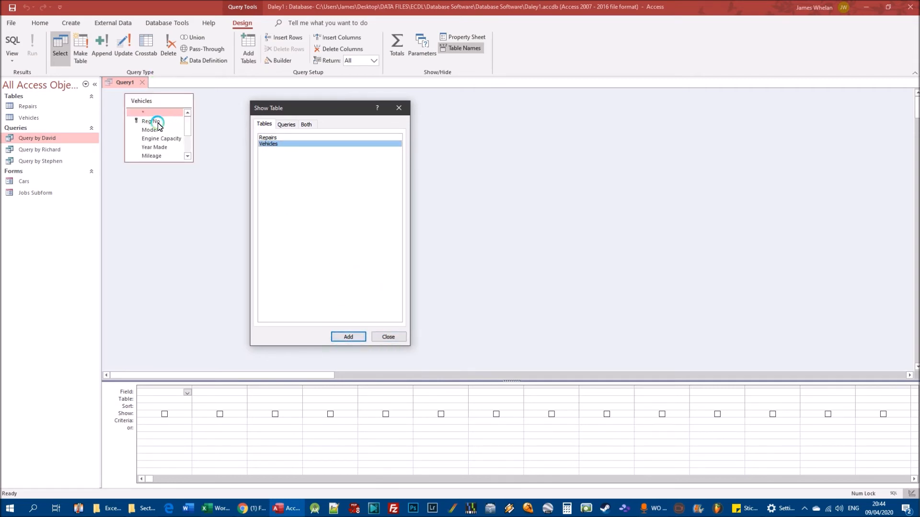
click(390, 338)
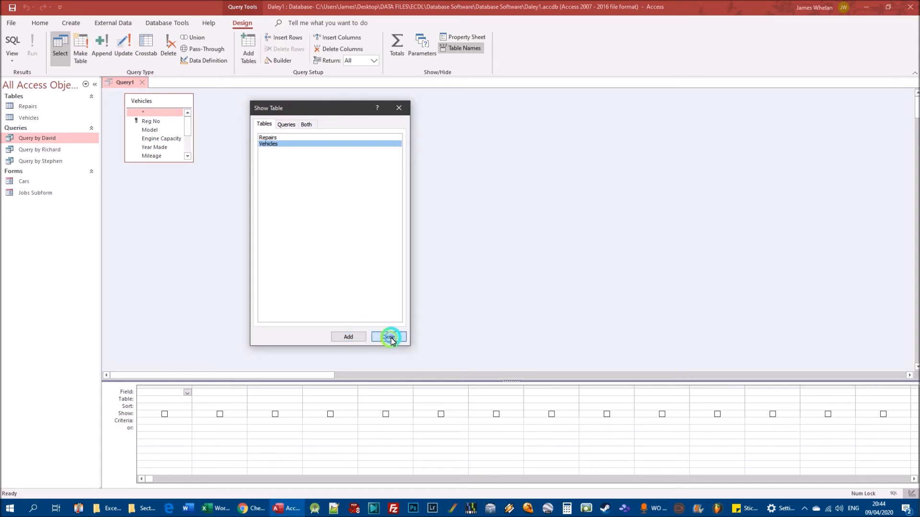
Step: Add the Reg No, Model and Price fields from the Vehicles table to the query grid
drag(147, 120, 161, 392)
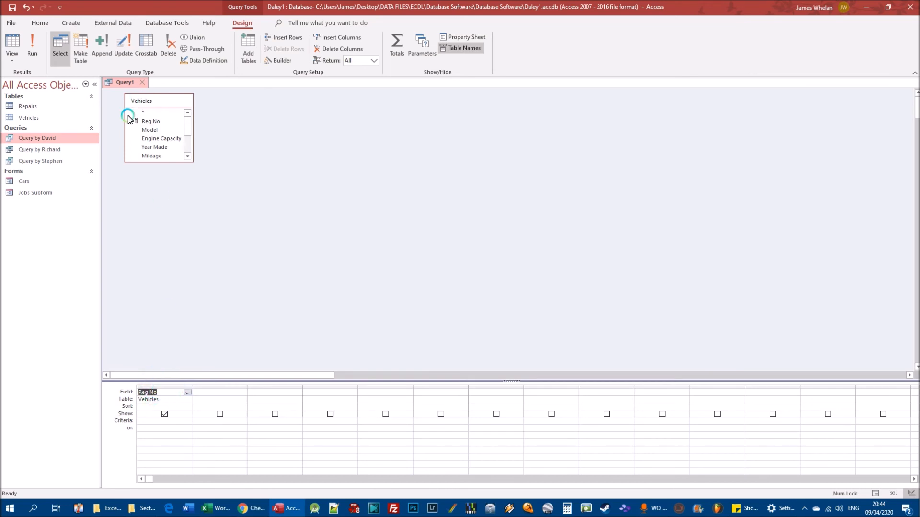
double_click(150, 129)
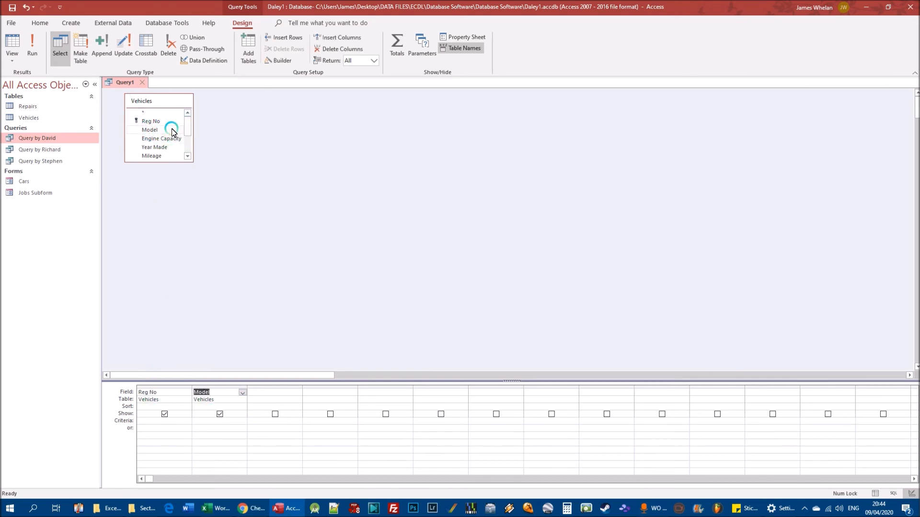
scroll(186, 139, down, 2)
click(158, 149)
double_click(158, 148)
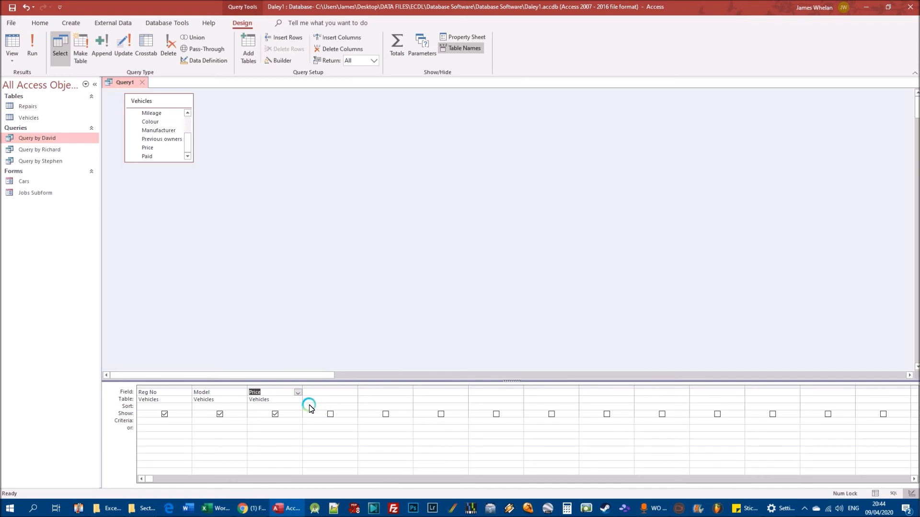
Step: Set the Price criterion to <30000 and run the query
click(262, 421)
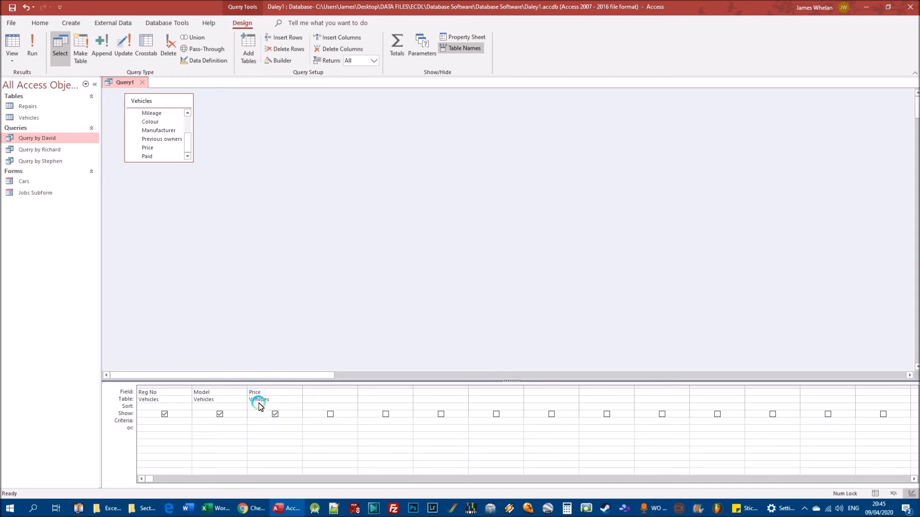
text(<30000)
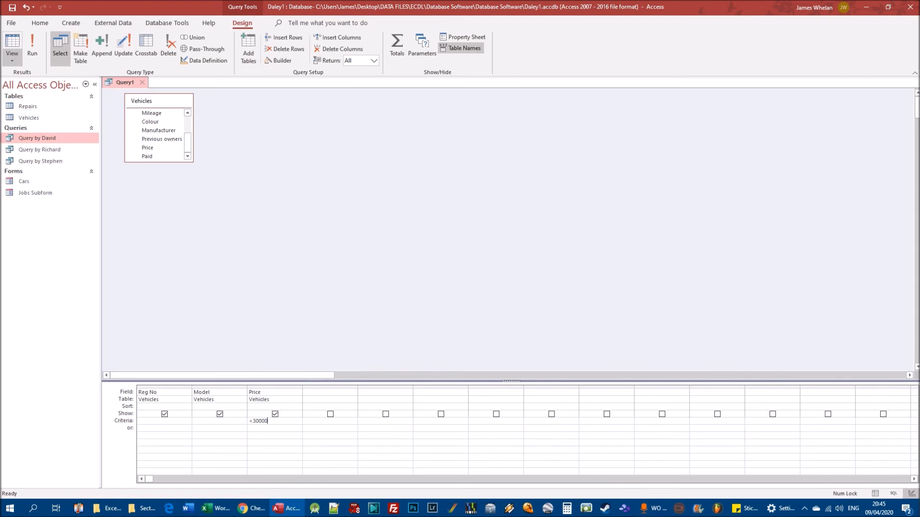
click(33, 48)
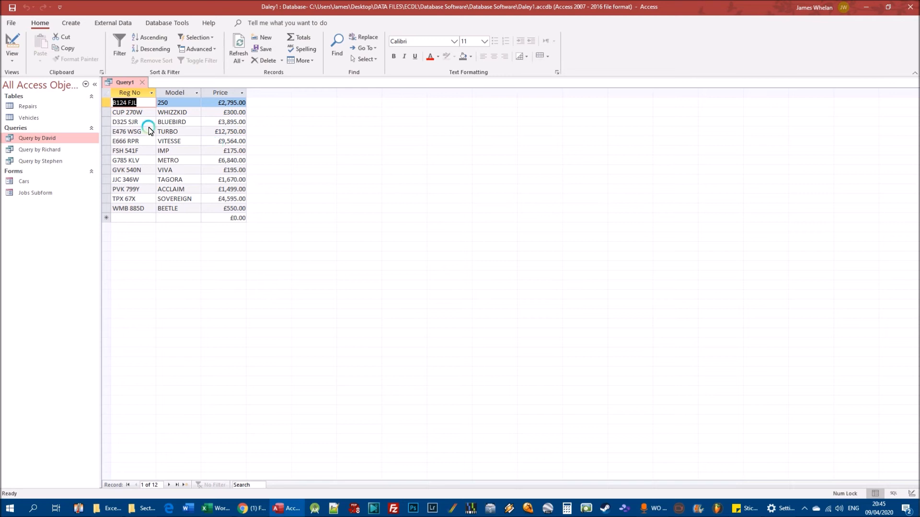
Step: Add the Previous owners field with the criterion >=4 in the query design, run the query, and fit that column's width to its heading
right_click(130, 82)
click(165, 132)
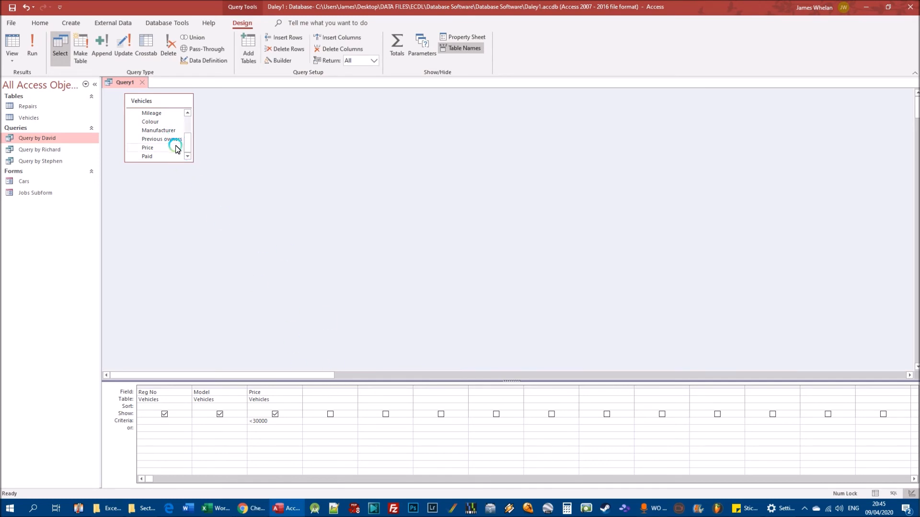
double_click(163, 139)
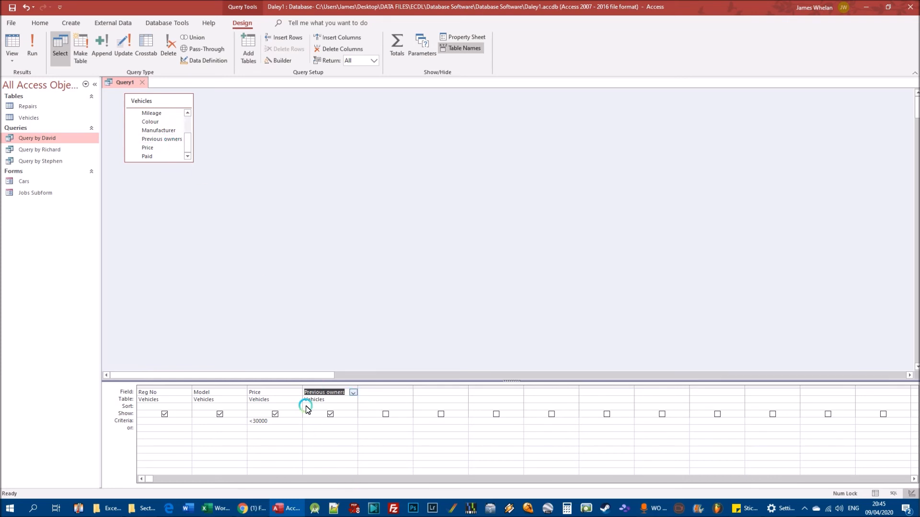
click(316, 424)
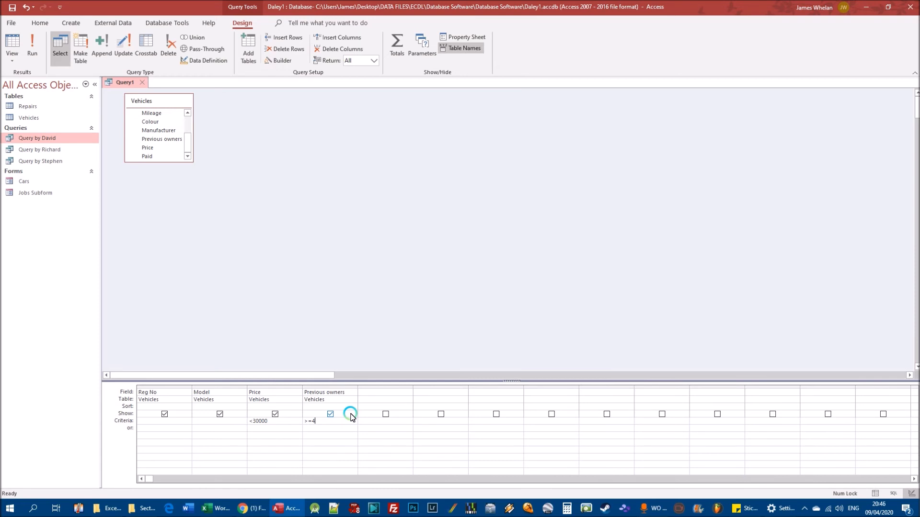
click(35, 50)
click(35, 50)
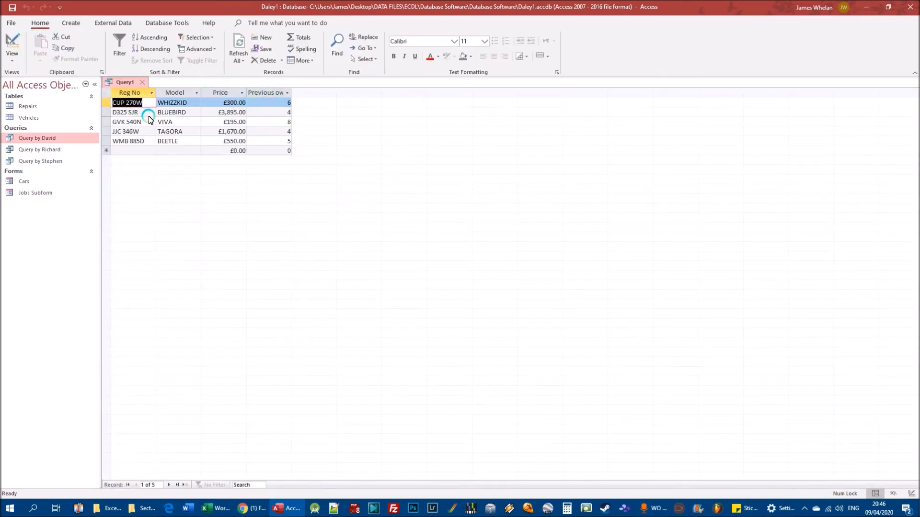
double_click(291, 94)
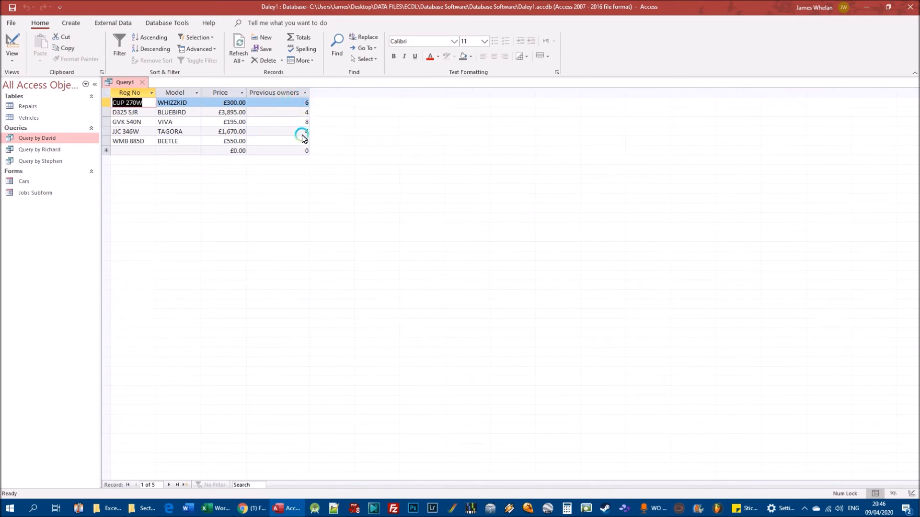
Step: Return to the query design, review the Price and Previous owners criteria, and save the query as "Query by owners"
right_click(127, 82)
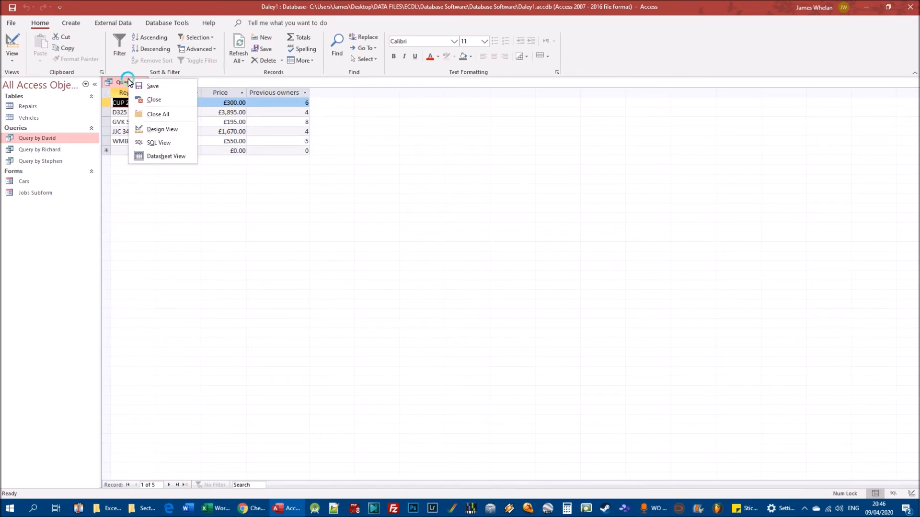
click(160, 131)
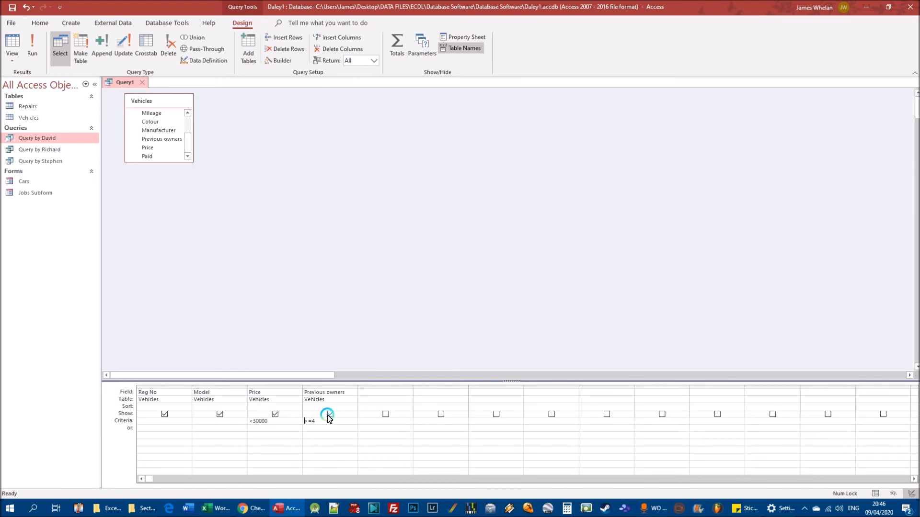
click(266, 393)
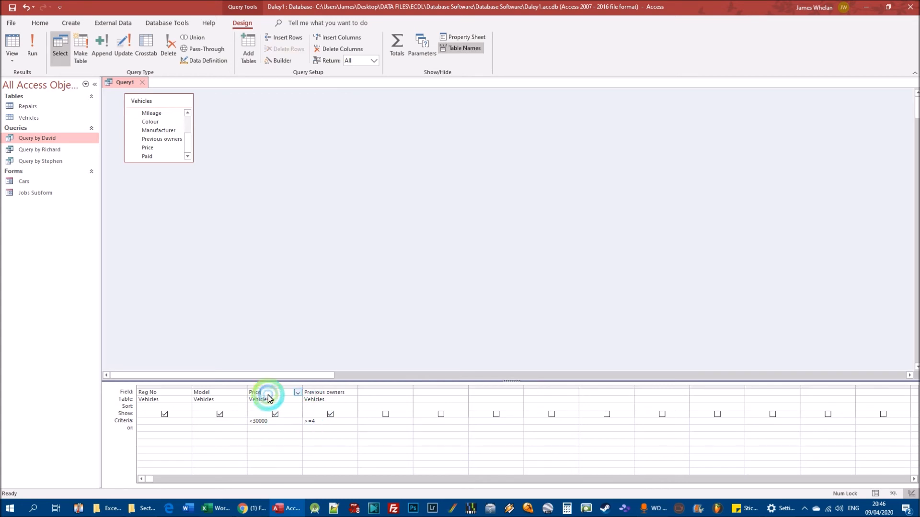
click(323, 394)
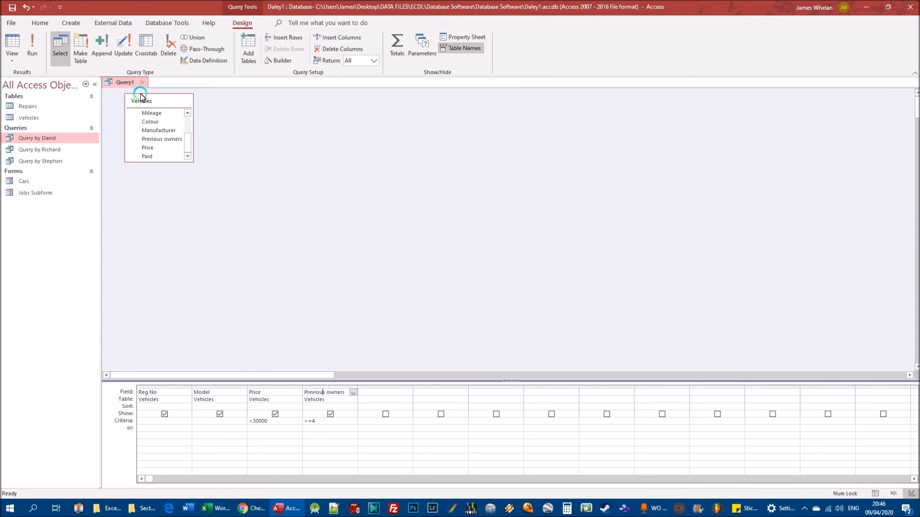
click(13, 7)
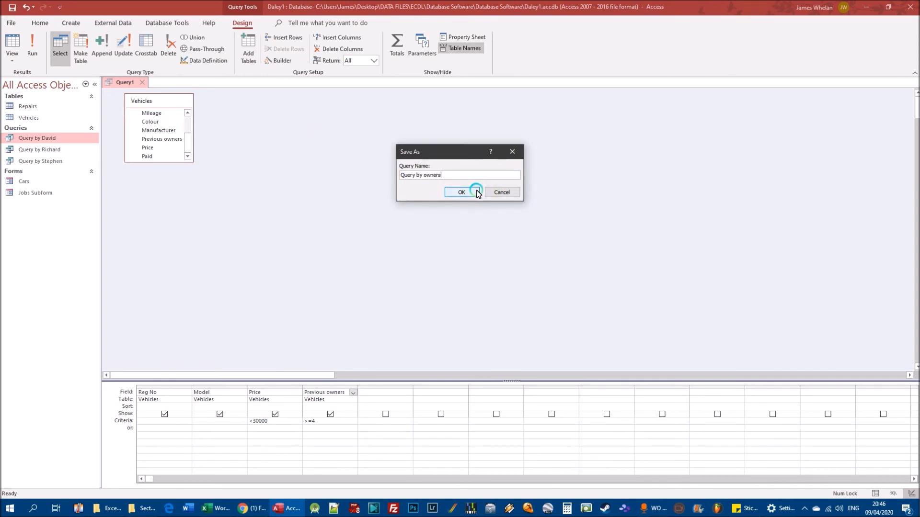
click(463, 193)
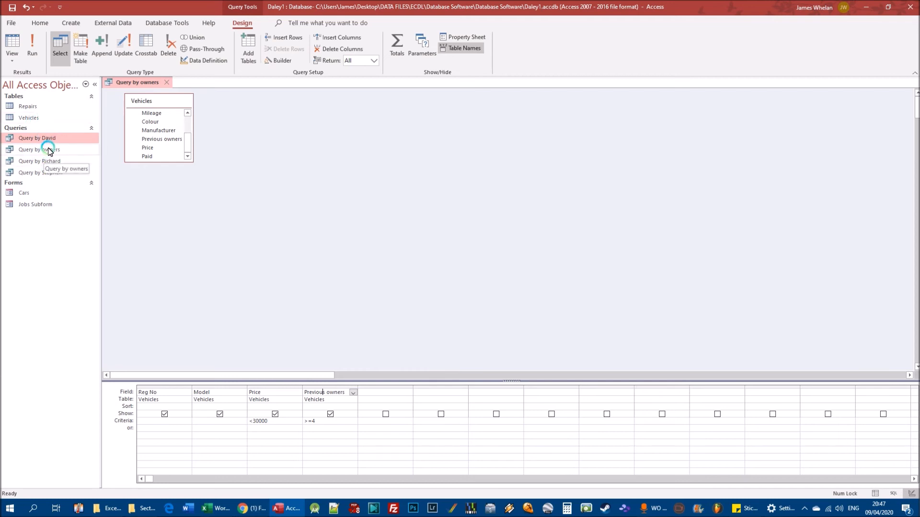
Step: Close the "Query by owners" query and the Daley1 database
click(165, 82)
click(11, 22)
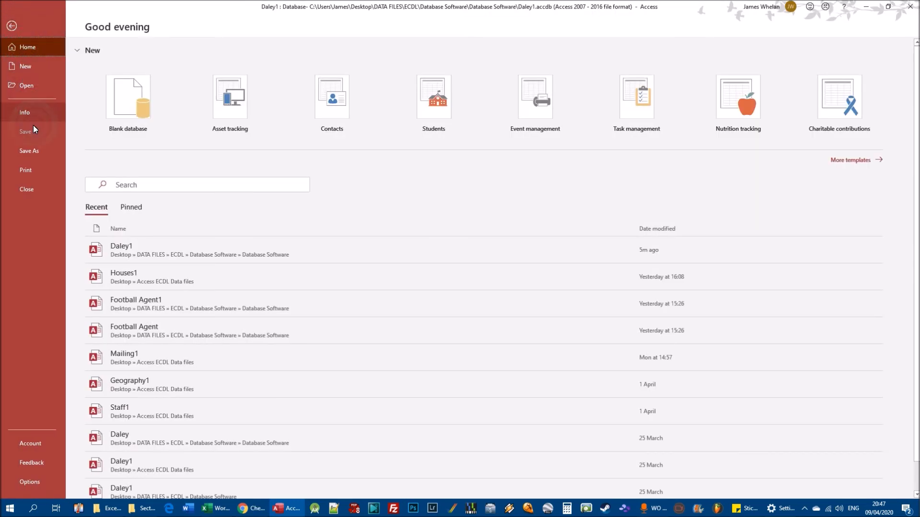
click(35, 189)
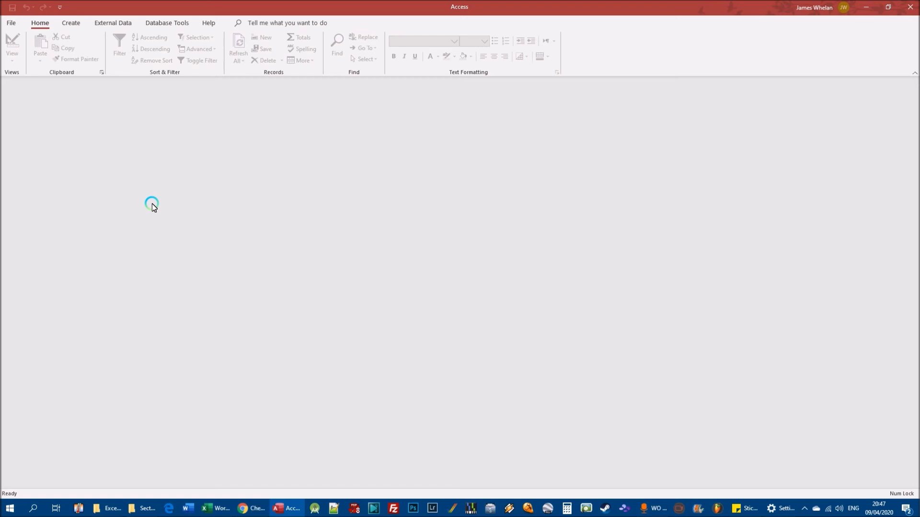
Step: Open the recent Houses1 database and display its Houses table
click(12, 23)
click(26, 85)
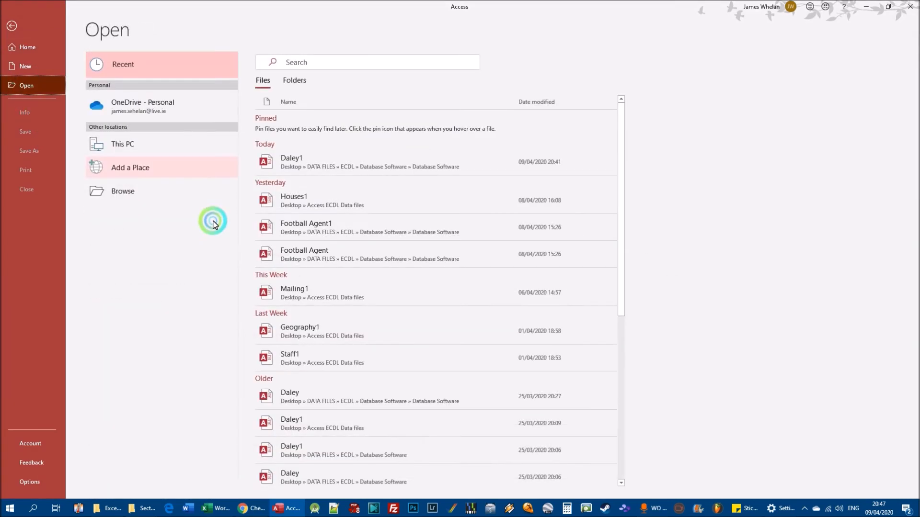
click(271, 200)
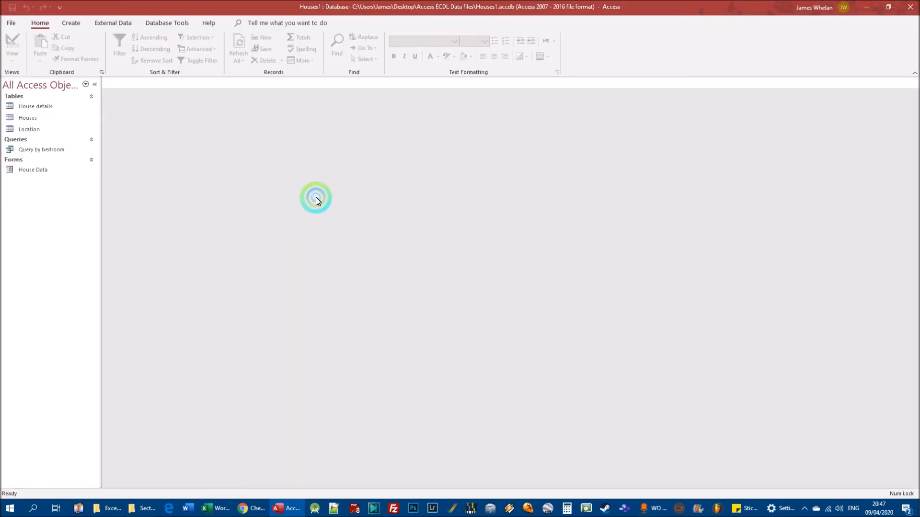
double_click(37, 118)
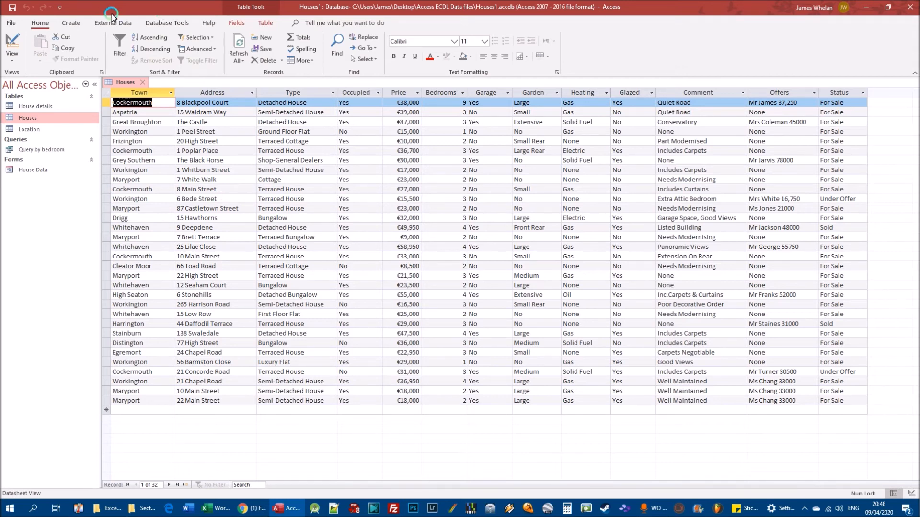
Step: Create a new query in Design View based on the Houses table and enlarge the table's field list
click(70, 25)
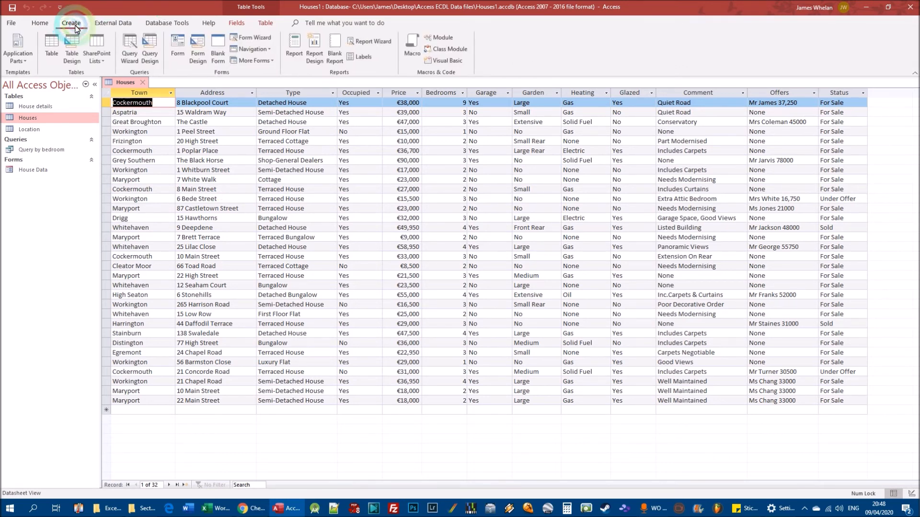
click(150, 44)
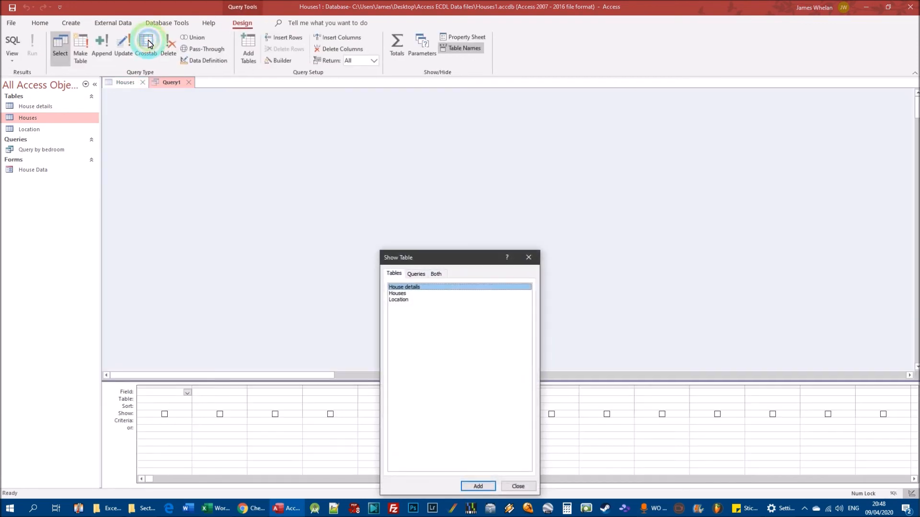
double_click(415, 294)
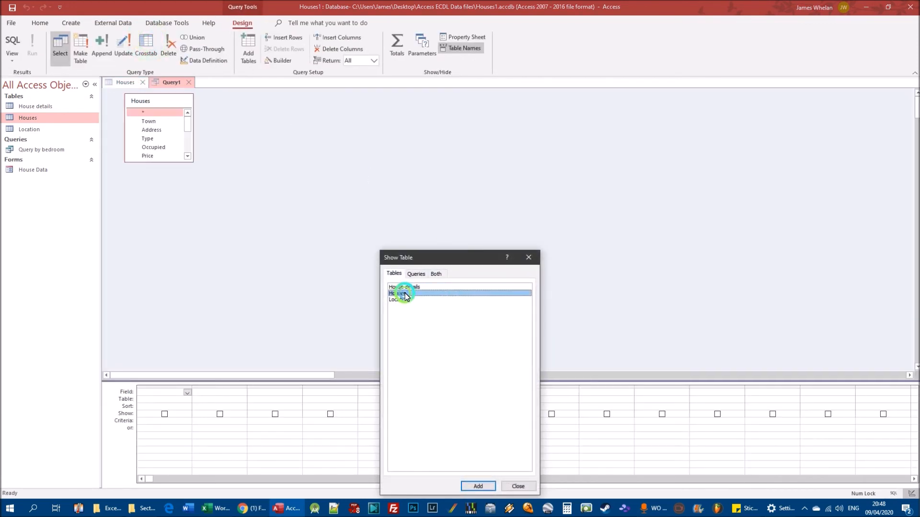
click(518, 487)
drag(192, 162, 214, 211)
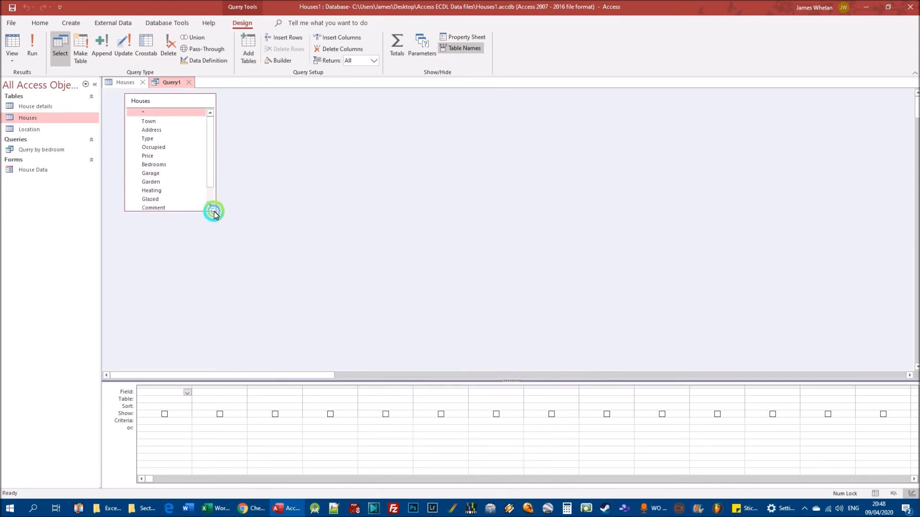
Step: Add the Town, Address, Type, Price and Comment fields from the Houses table to the query grid
click(143, 122)
double_click(143, 122)
double_click(148, 129)
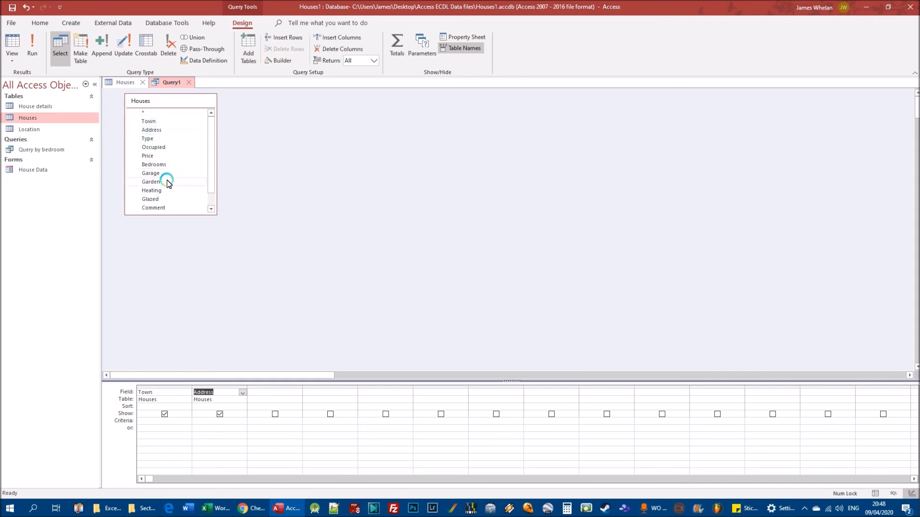
double_click(149, 139)
click(156, 157)
click(152, 156)
double_click(152, 157)
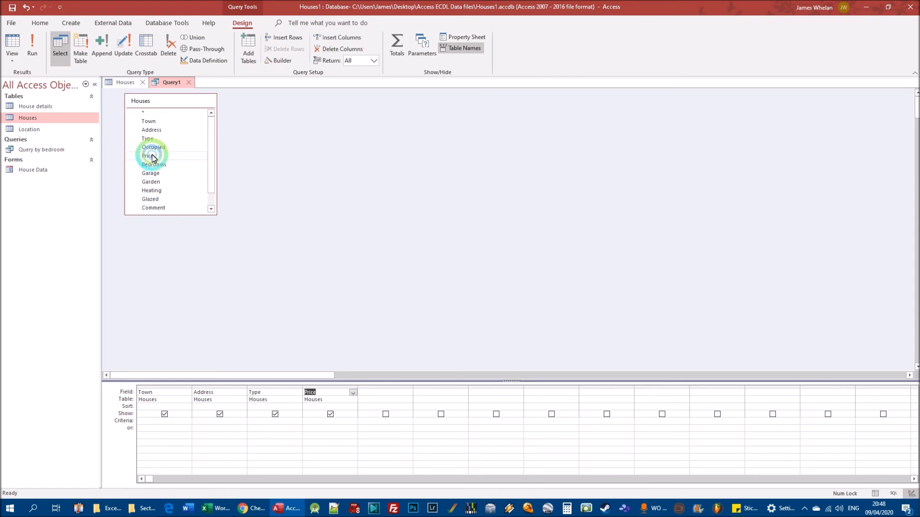
double_click(157, 207)
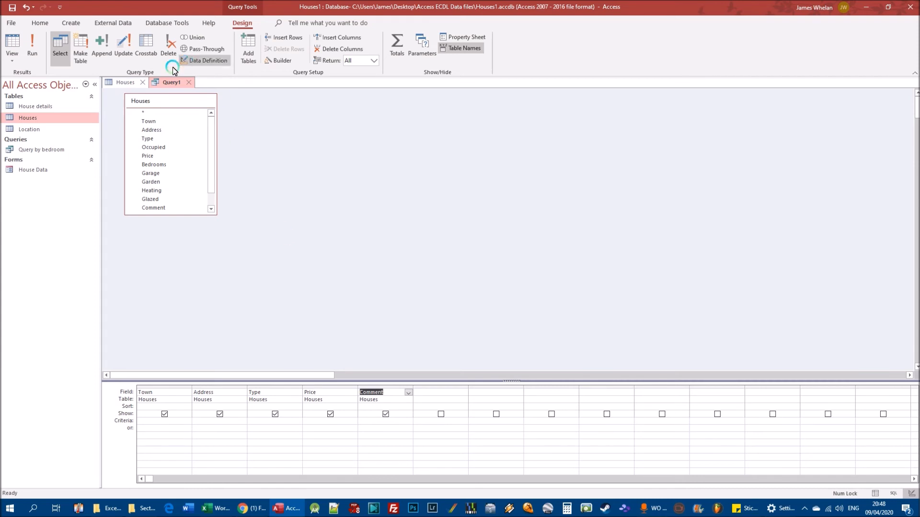
Step: Check the Houses table, set the query's Type criterion to Detached, and run the query
click(123, 84)
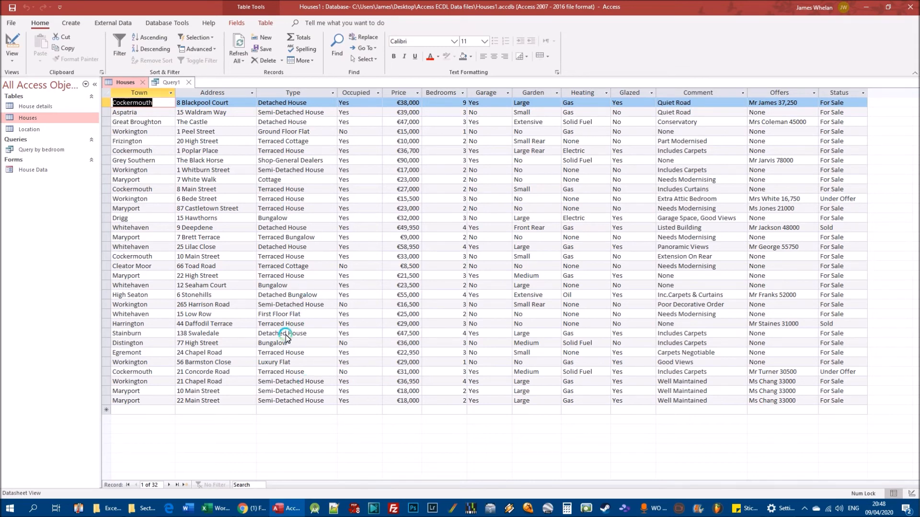
click(169, 82)
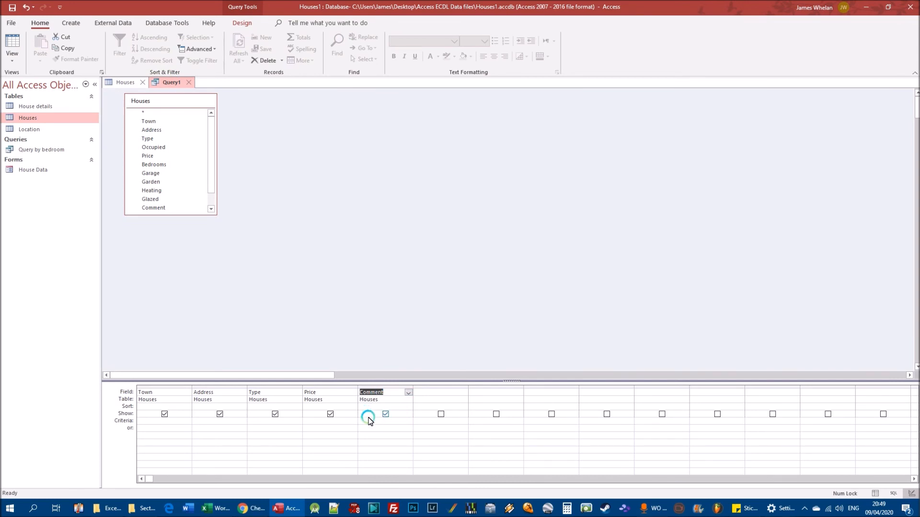
click(267, 421)
text(Detached)
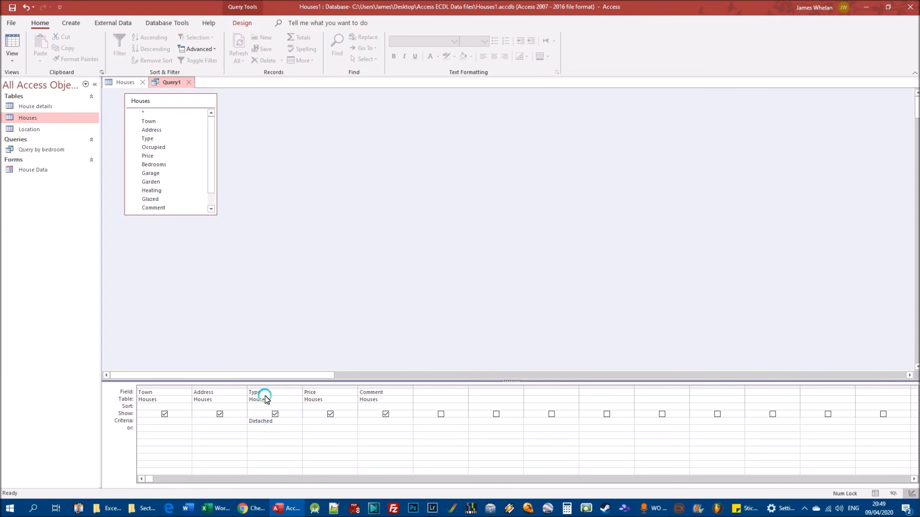
click(239, 26)
click(33, 43)
click(133, 110)
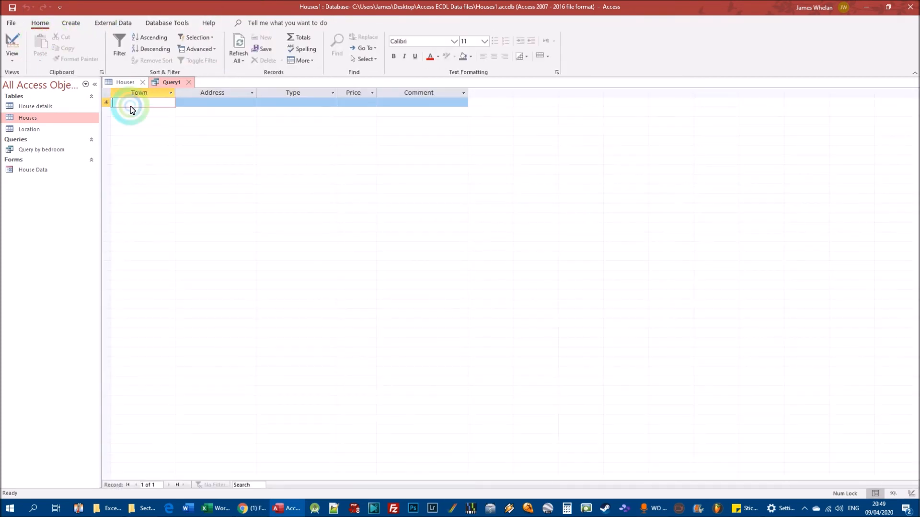
Step: Return the query to Design View and examine how detached properties are worded in the Houses table's Type column
right_click(174, 82)
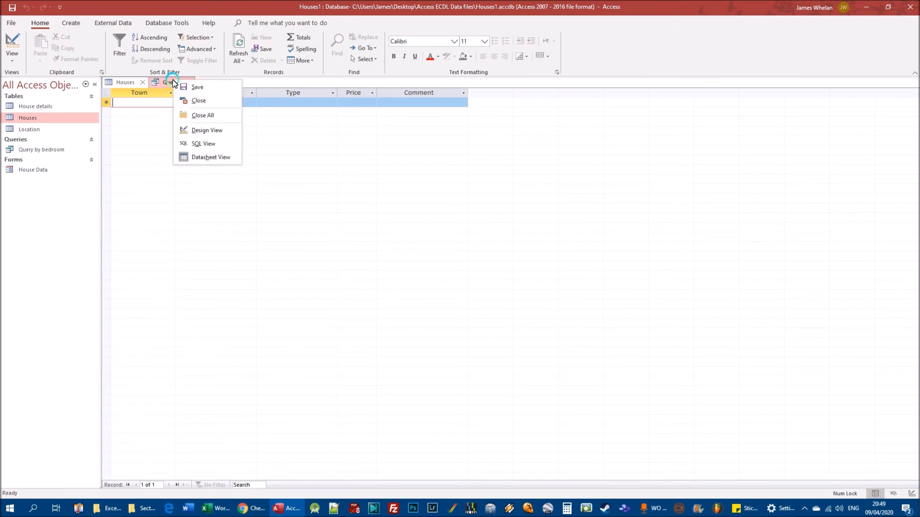
click(211, 130)
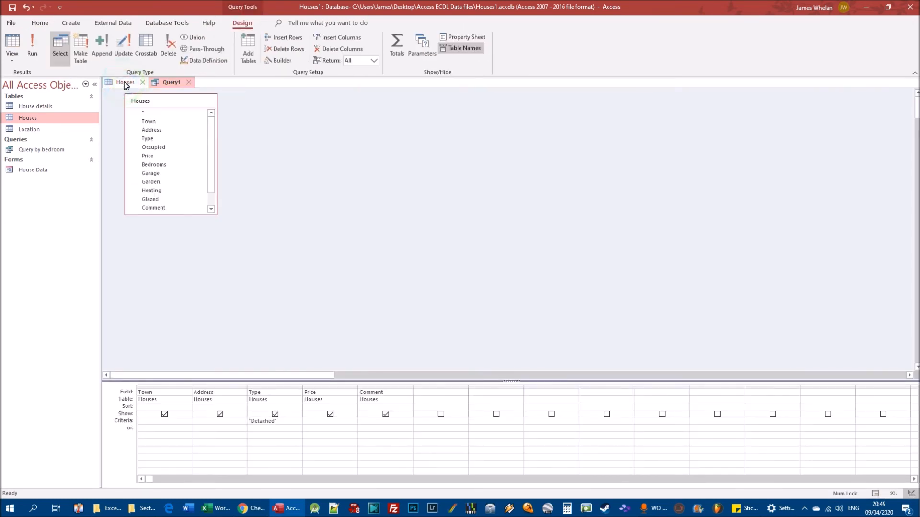
click(125, 83)
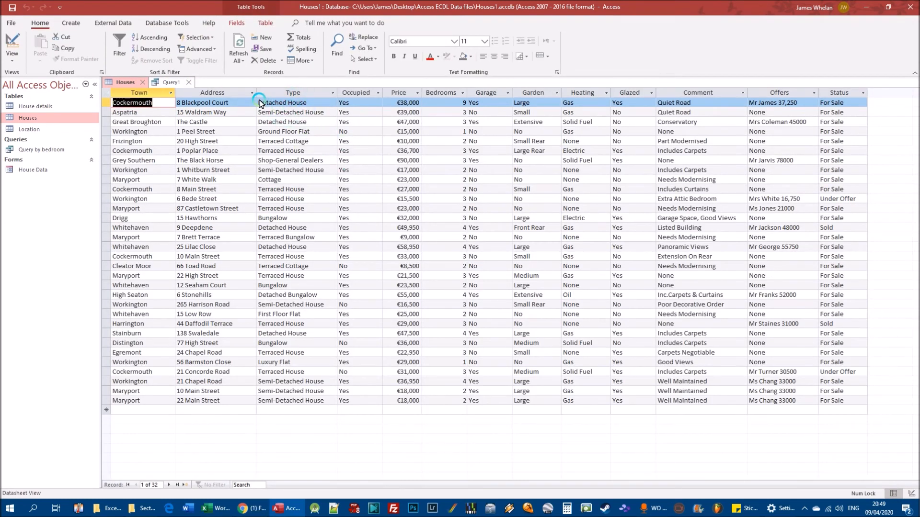
click(274, 104)
click(299, 194)
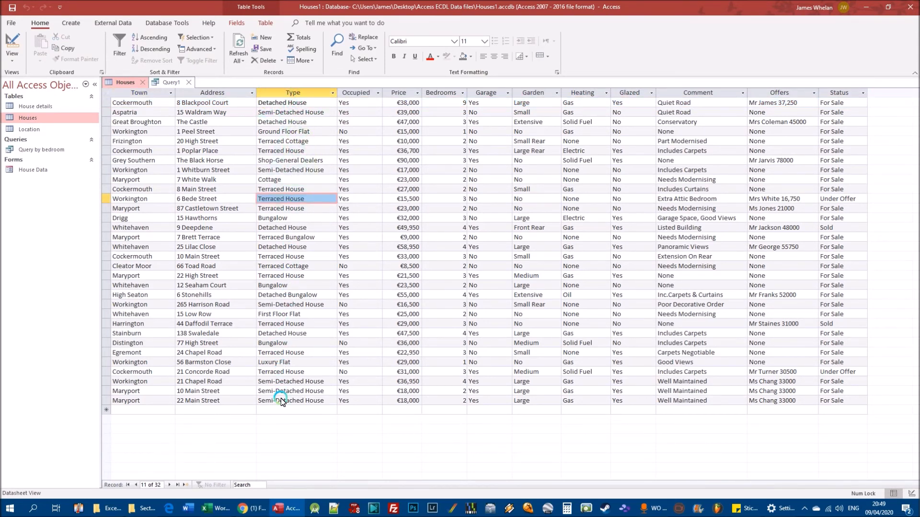
click(292, 102)
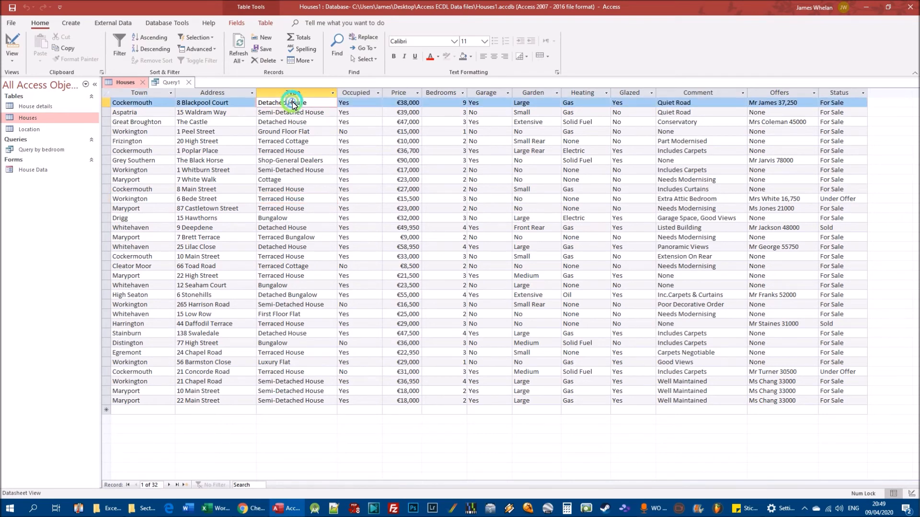
click(293, 115)
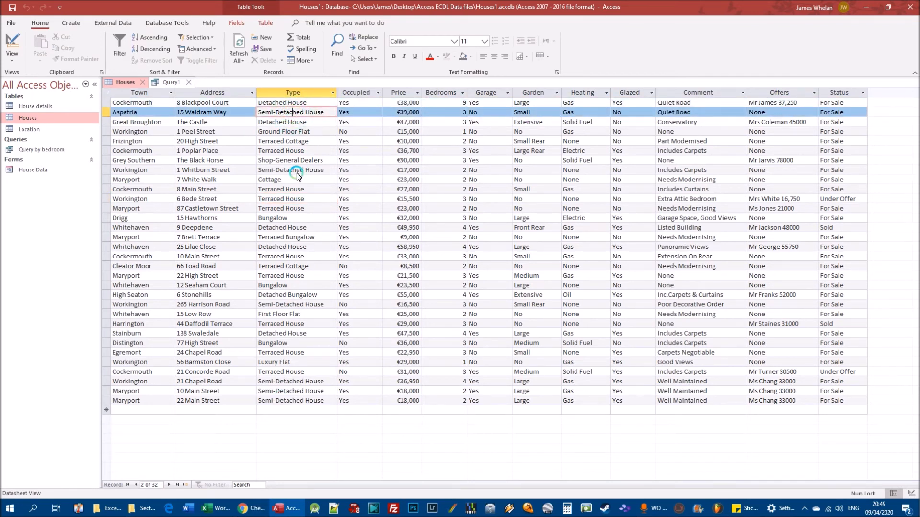
double_click(288, 295)
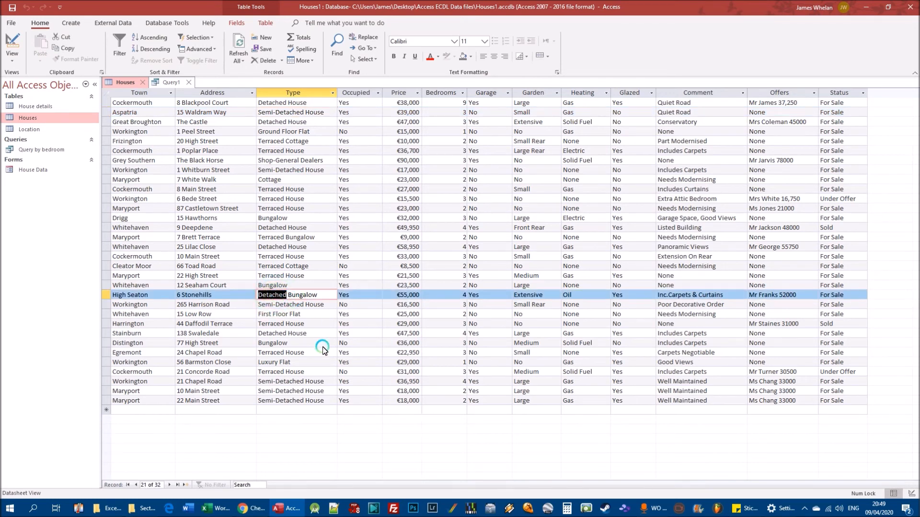
Step: Replace the query's Type criterion with the wildcard text "*detached*" and run the query
right_click(164, 83)
click(304, 423)
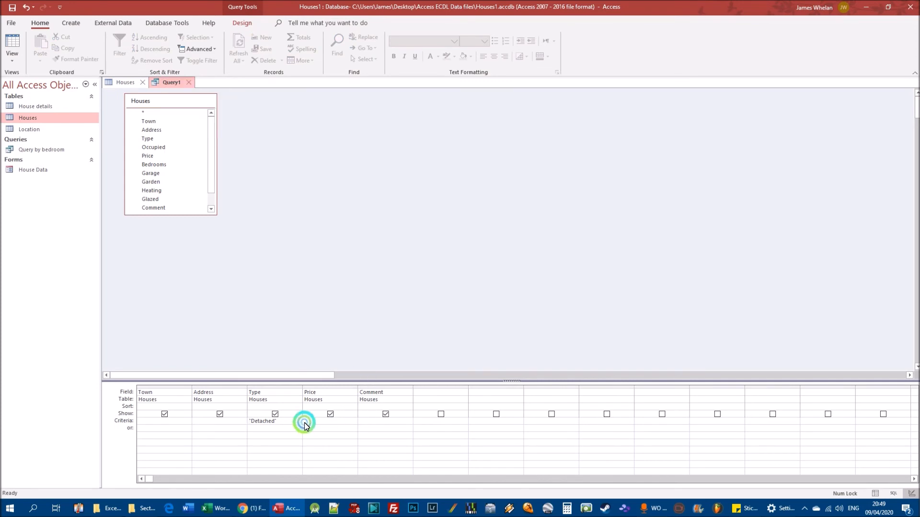
drag(284, 424, 251, 421)
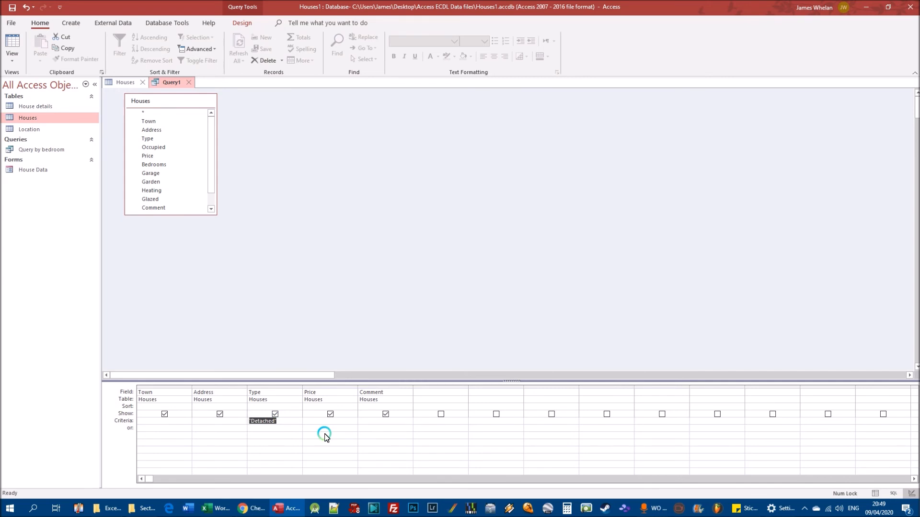
text(")
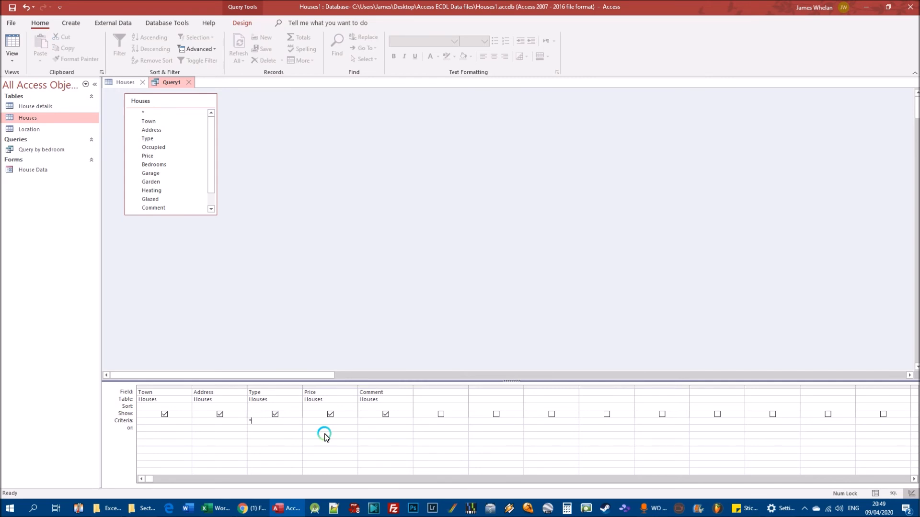
text(detached*)
click(242, 22)
click(34, 44)
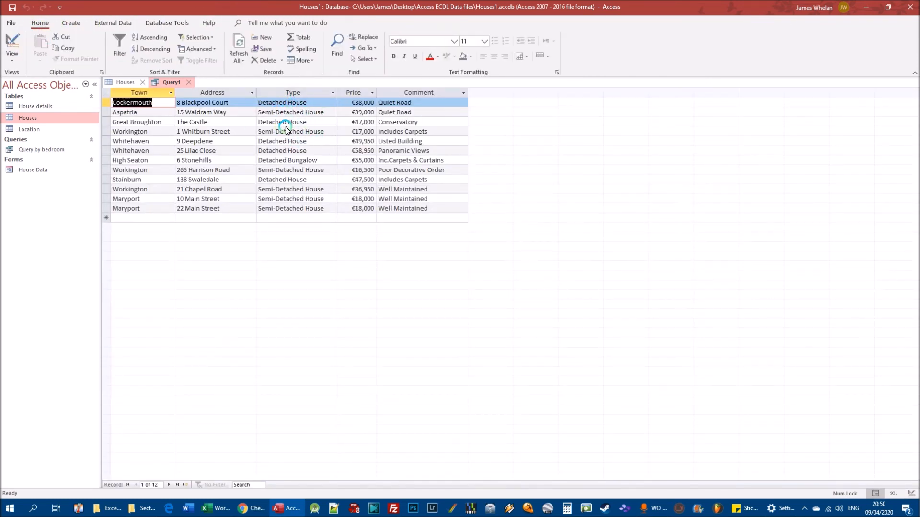
Step: Reopen the query design, re-enter the Type criterion as *detached*, and run the query again
right_click(169, 83)
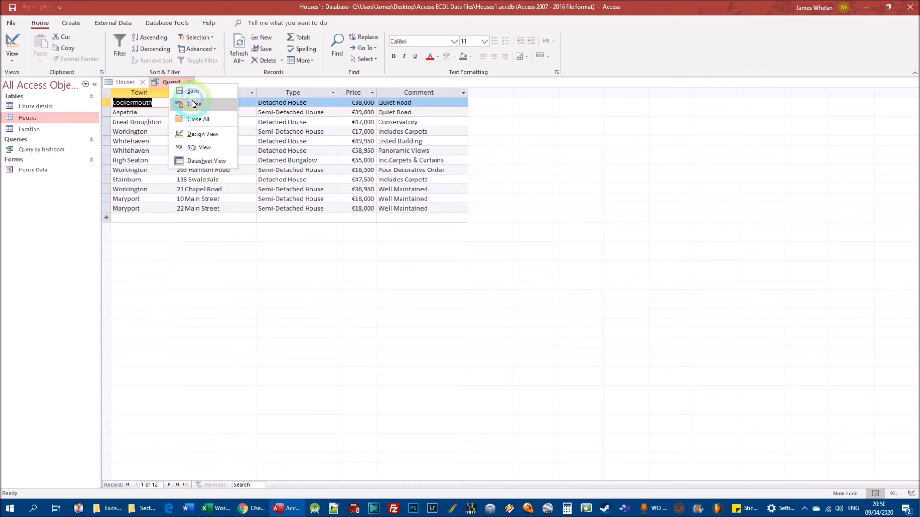
click(205, 133)
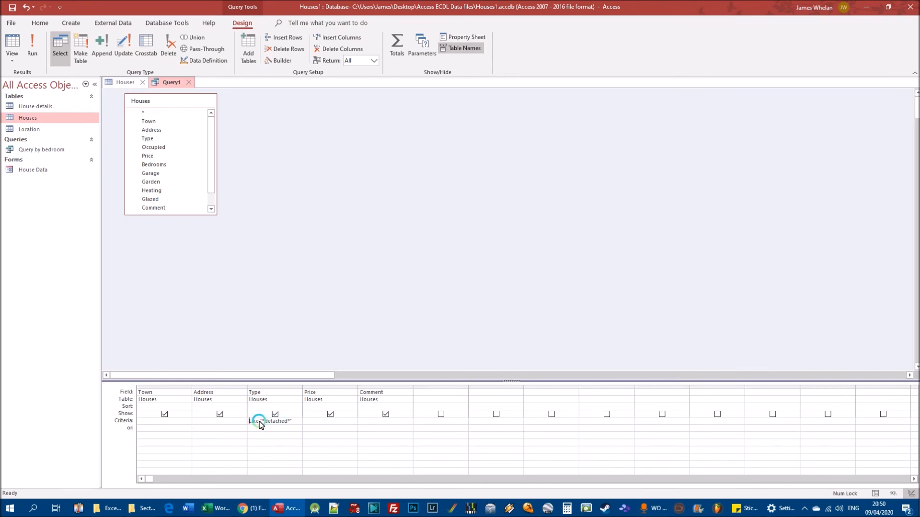
drag(294, 422, 205, 408)
text(*)
click(32, 48)
click(506, 289)
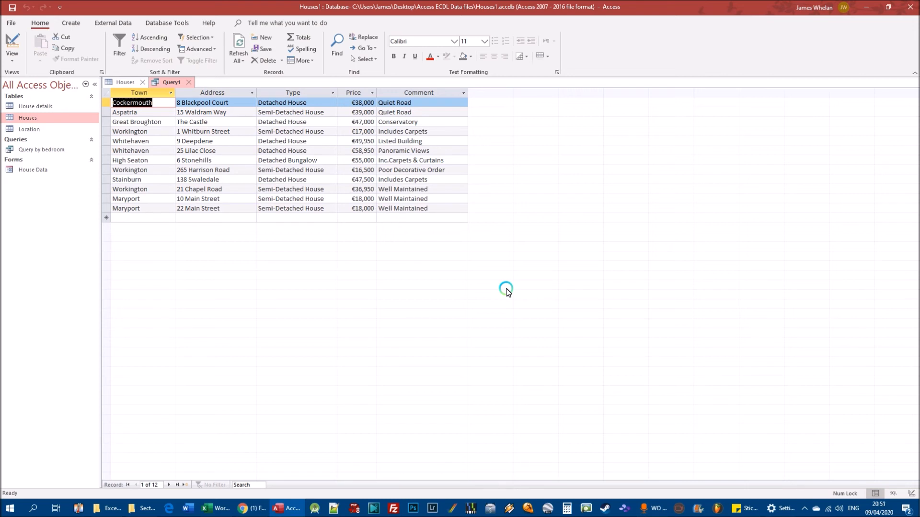
Step: Return the query to Design View and clear the criterion under Type
right_click(177, 82)
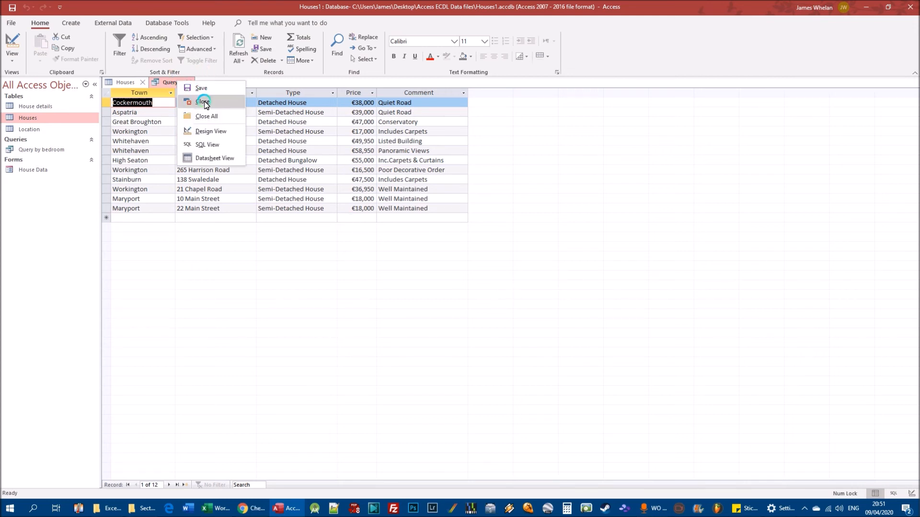
click(210, 132)
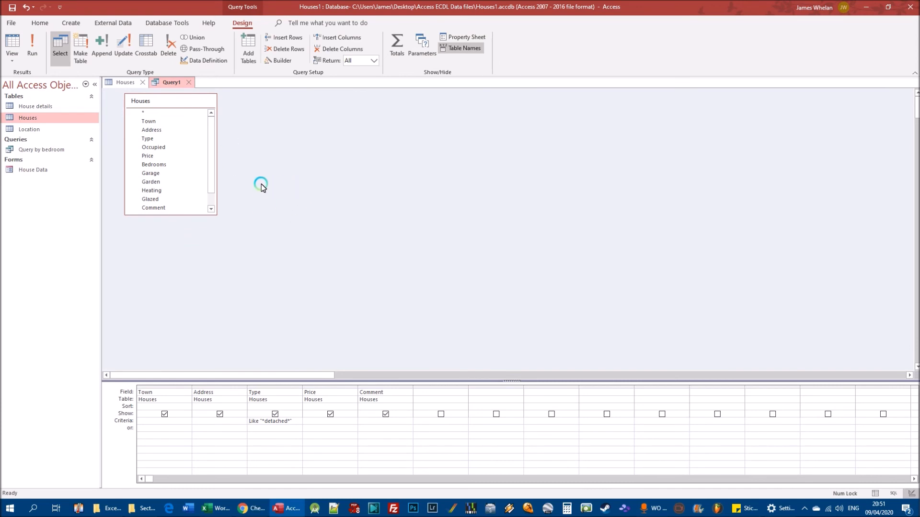
drag(297, 421, 213, 423)
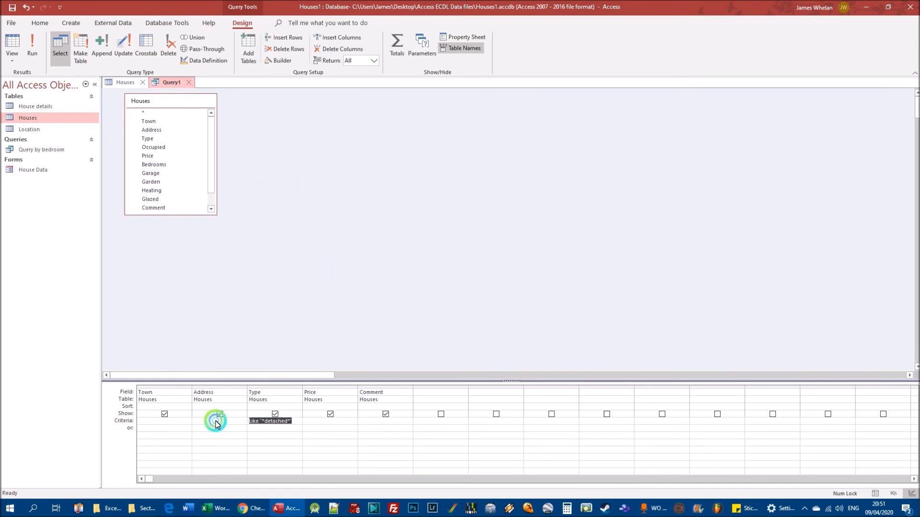
key(Delete)
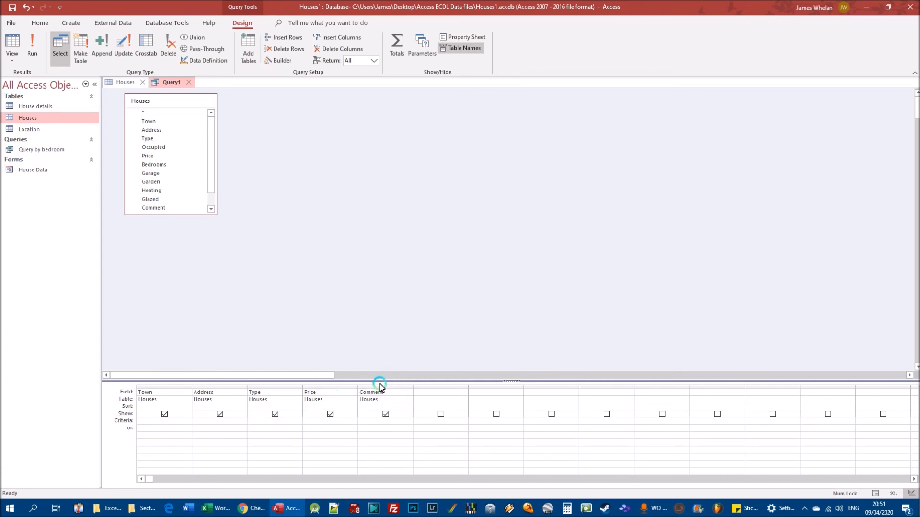
Step: Set the Address criterion to the wildcard pattern *r?ad and run the query
click(219, 422)
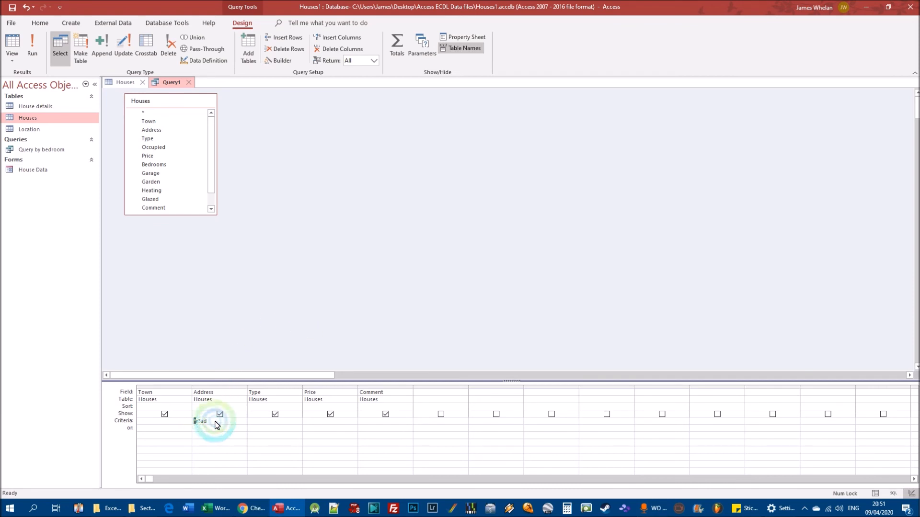
click(209, 424)
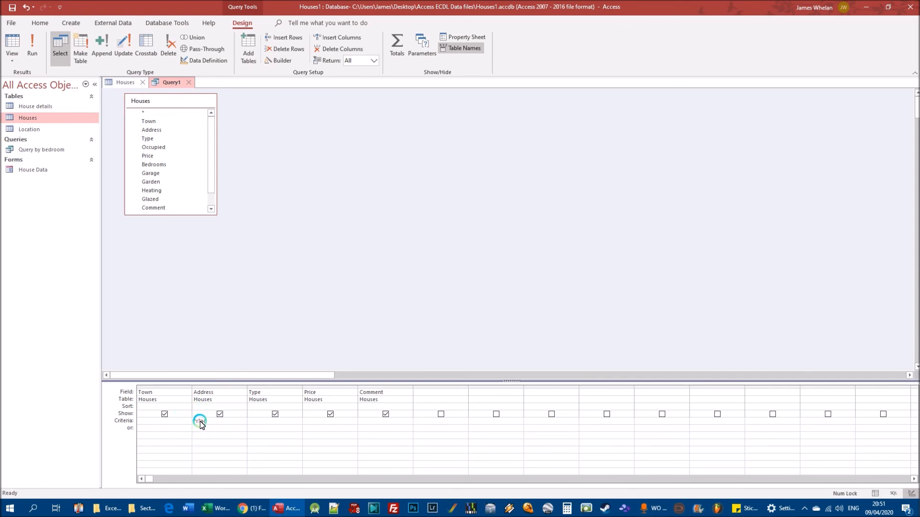
click(230, 404)
click(219, 414)
click(30, 44)
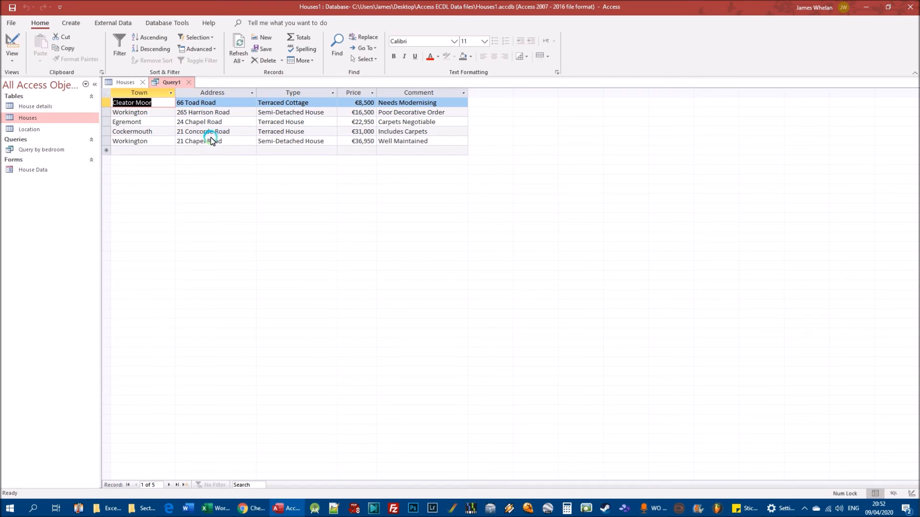
Step: Return to Design View, replace the existing Address criterion with *r?ad, and rerun the query
right_click(169, 82)
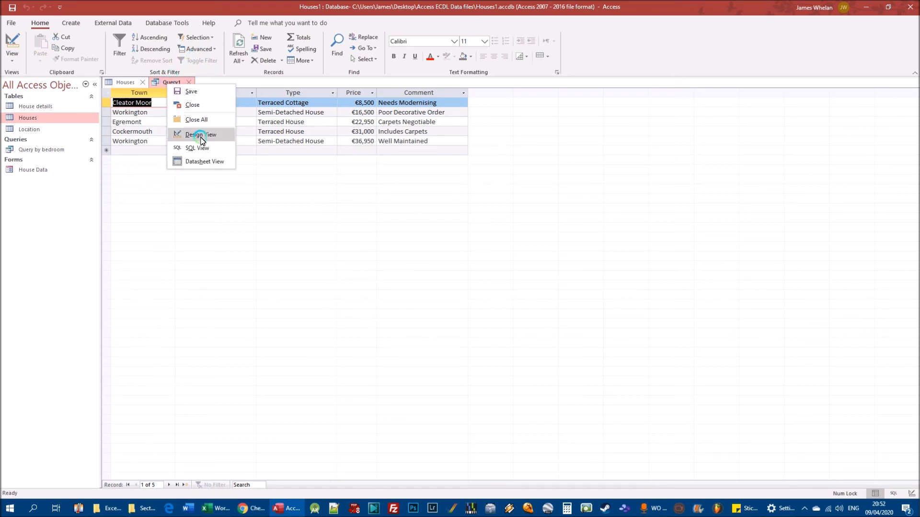
click(200, 138)
click(202, 421)
drag(223, 421, 172, 382)
key(Delete)
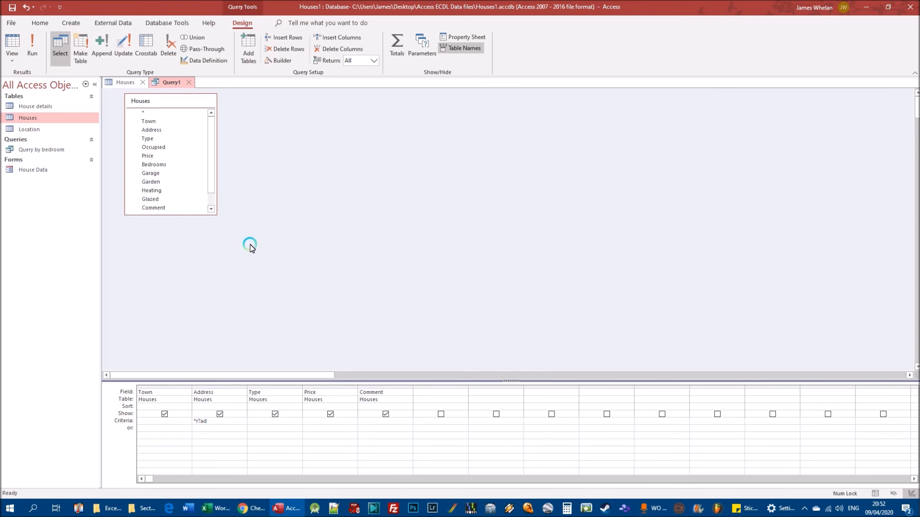
click(38, 50)
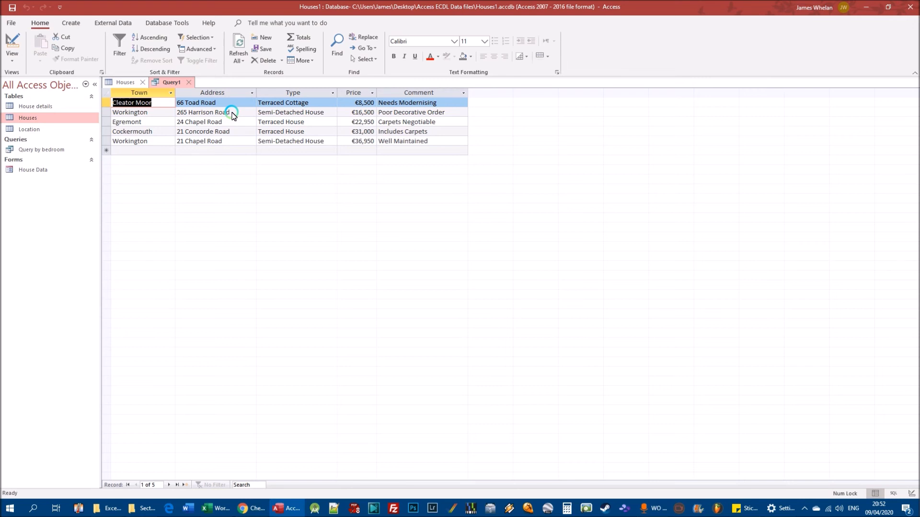
Step: Start a new record in the Houses table with Town Maryport and a street address ending in "Read"
click(132, 150)
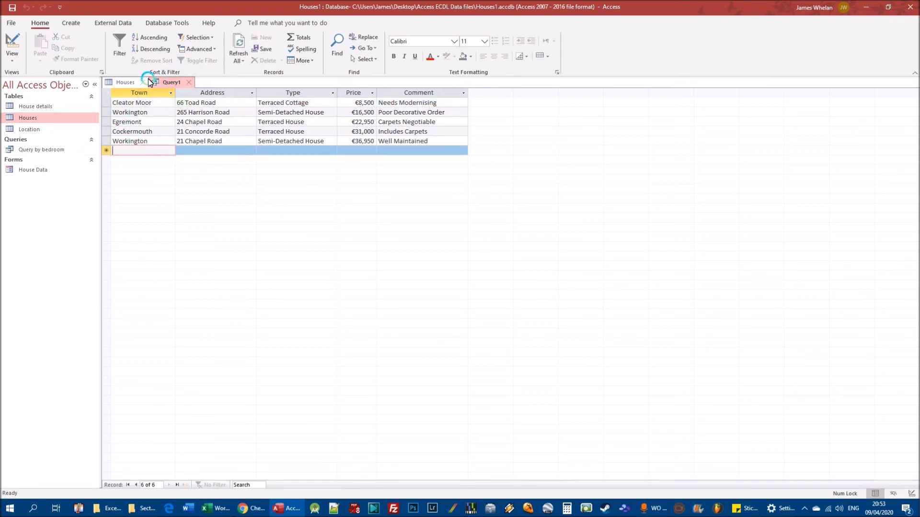
click(124, 82)
click(128, 411)
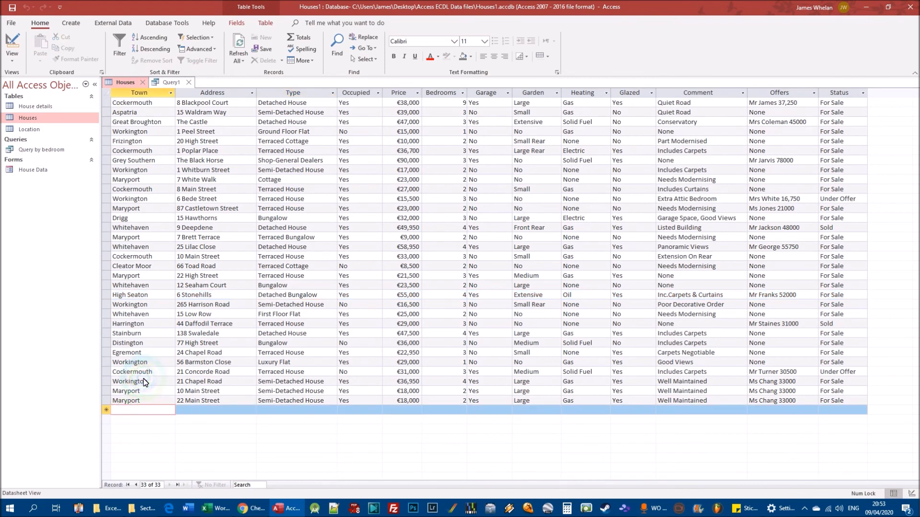
key(ctrl+apostrophe)
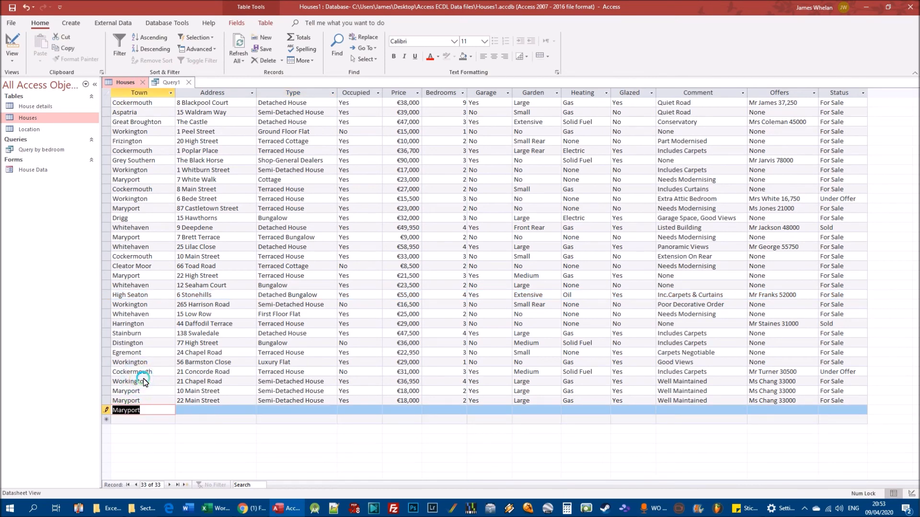
key(Tab)
text(22 Main Read)
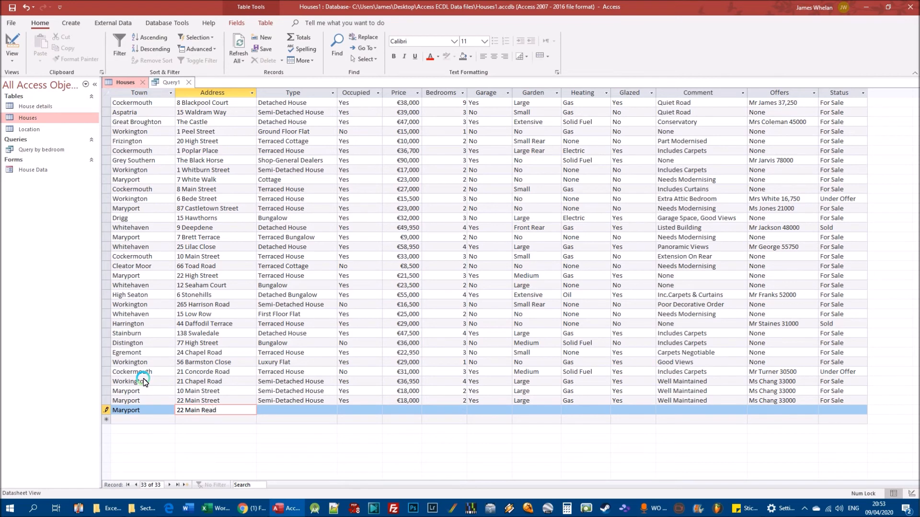
Step: Fill the new record's remaining fields, from Type through Status, with the values of the record directly above
key(Tab)
key(ctrl+apostrophe)
key(Tab)
key(ctrl+apostrophe)
key(Tab)
key(ctrl+apostrophe)
key(Tab)
key(ctrl+apostrophe)
key(Tab)
key(ctrl+apostrophe)
key(Tab)
key(ctrl+apostrophe)
key(Tab)
key(ctrl+apostrophe)
key(Tab)
key(ctrl+apostrophe)
key(Tab)
key(ctrl+apostrophe)
key(Tab)
key(ctrl+apostrophe)
key(Tab)
key(ctrl+apostrophe)
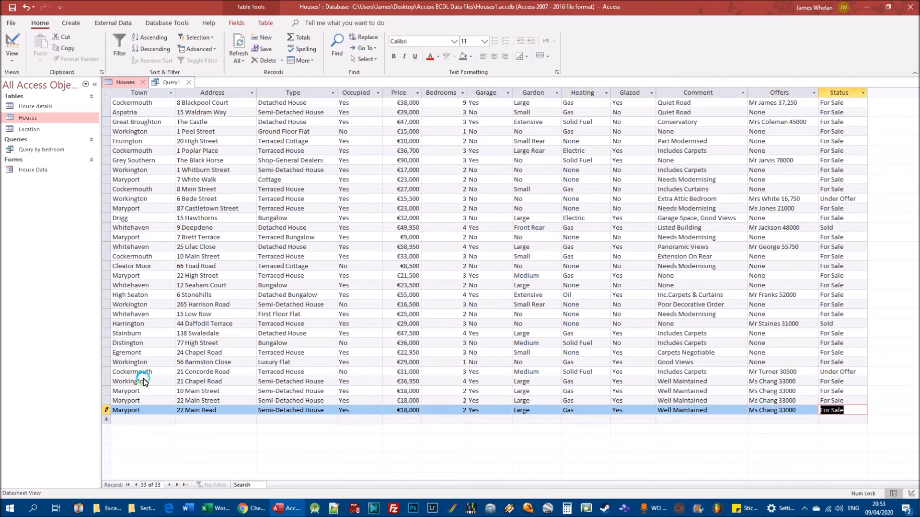
Step: Close the Houses table, return the query to Design View, and rerun it with the *r?ad Address criterion
click(142, 82)
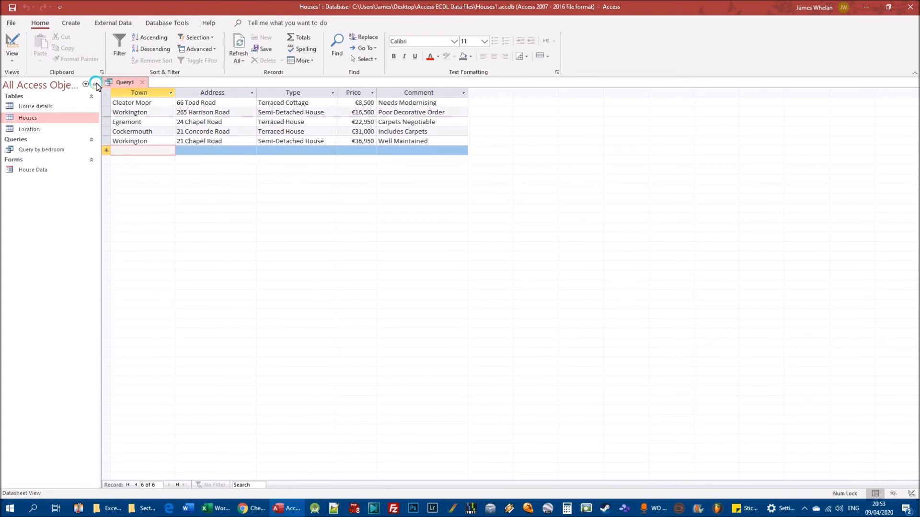
right_click(125, 82)
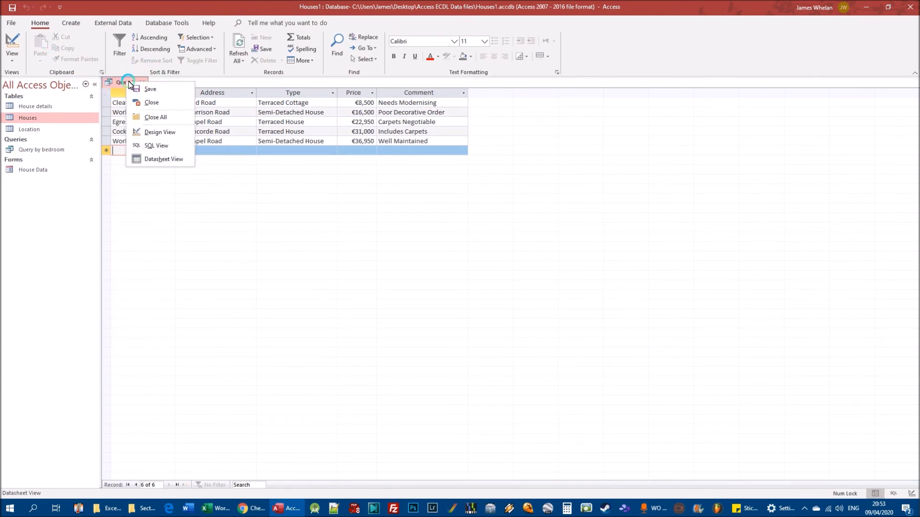
click(149, 89)
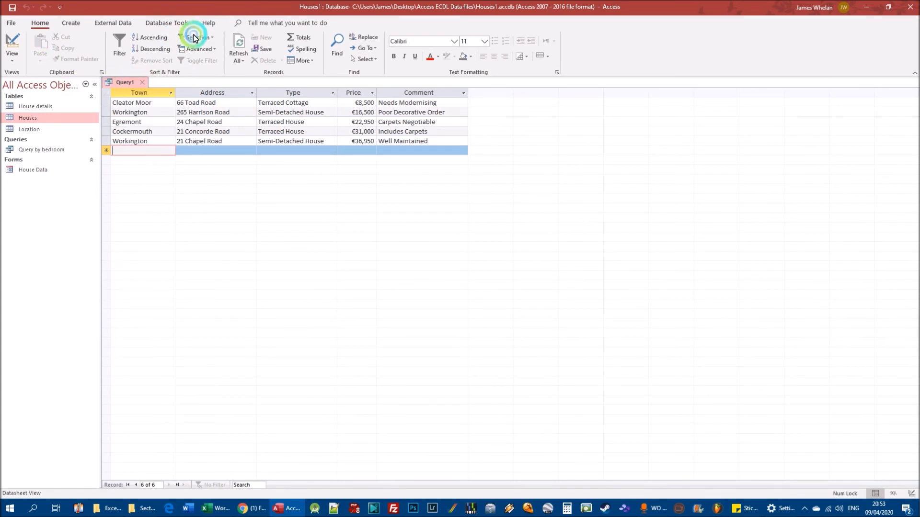
click(207, 23)
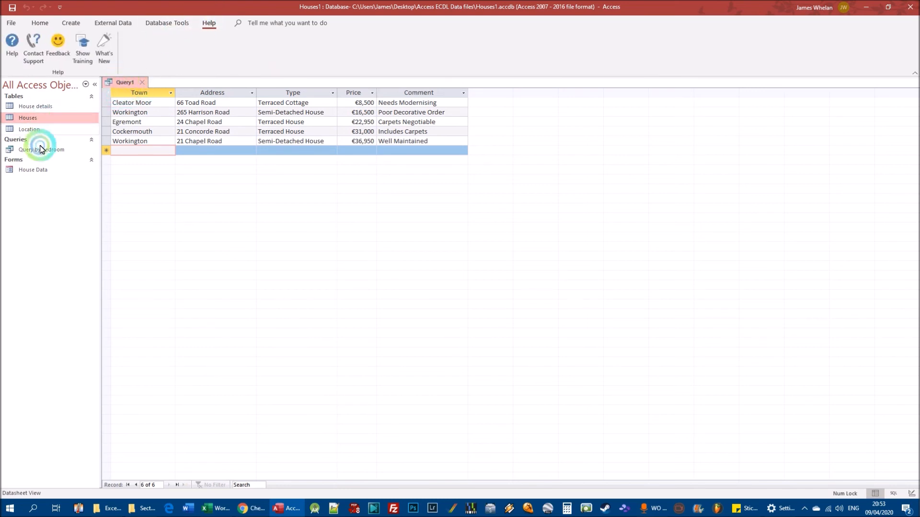
right_click(126, 81)
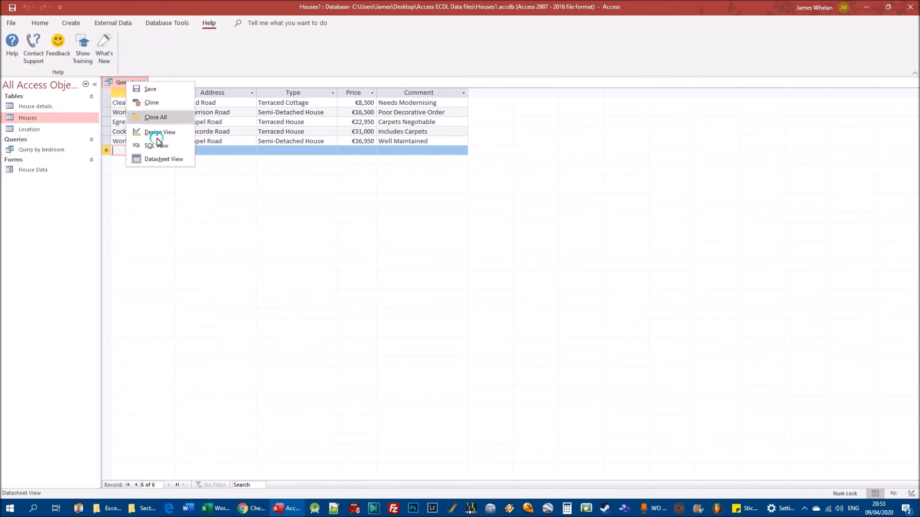
click(156, 132)
click(30, 48)
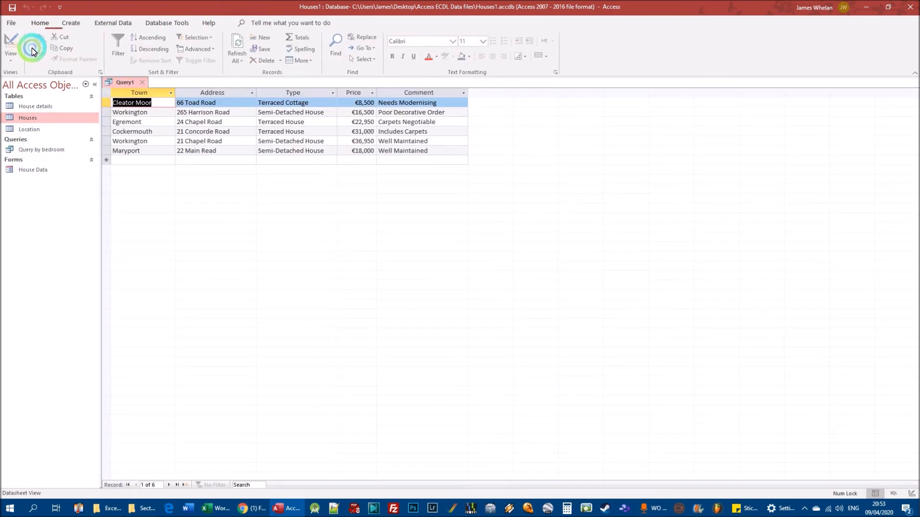
Step: Select the word "Read" in the Maryport result's address, then return the query to Design View
double_click(208, 151)
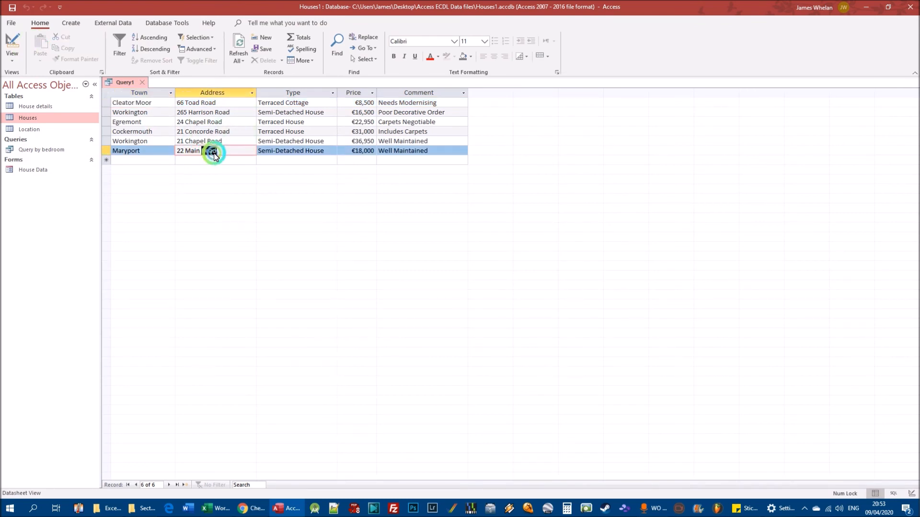
right_click(126, 83)
click(161, 132)
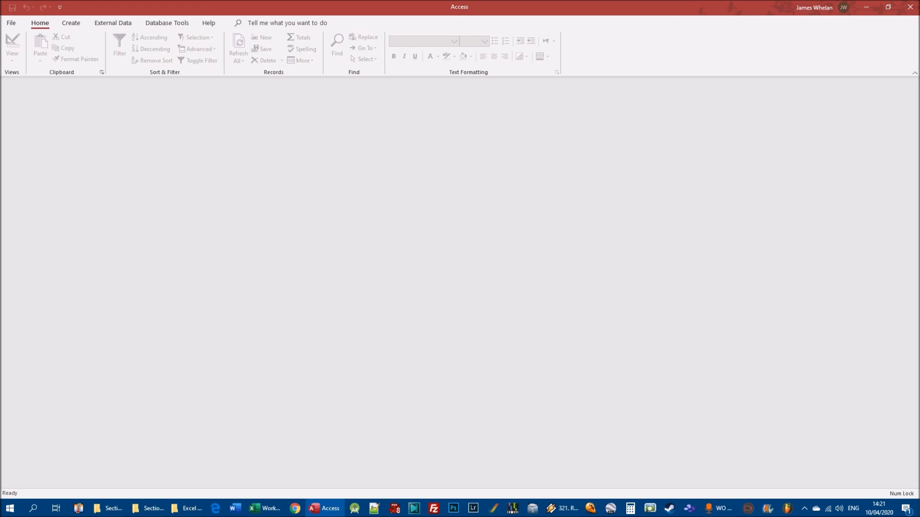
Step: Open the Houses1 database and start a new query in Design View
click(11, 23)
click(164, 250)
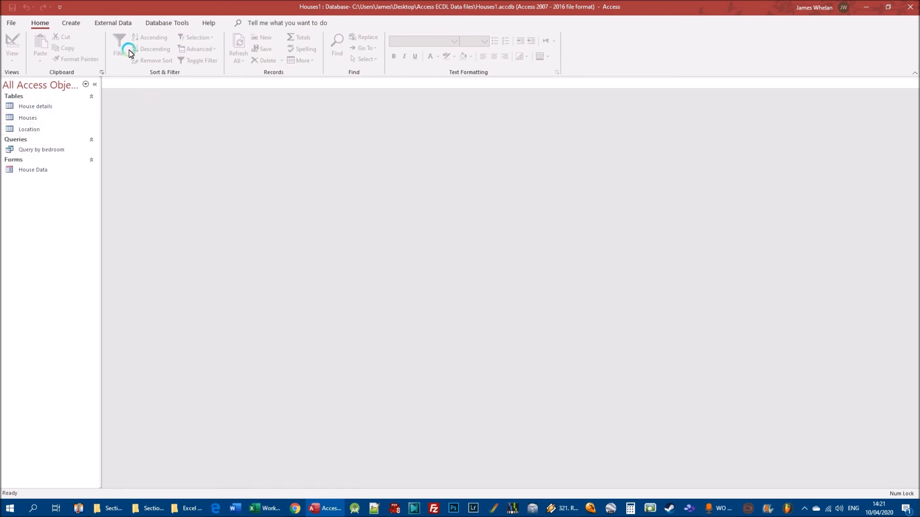
click(73, 24)
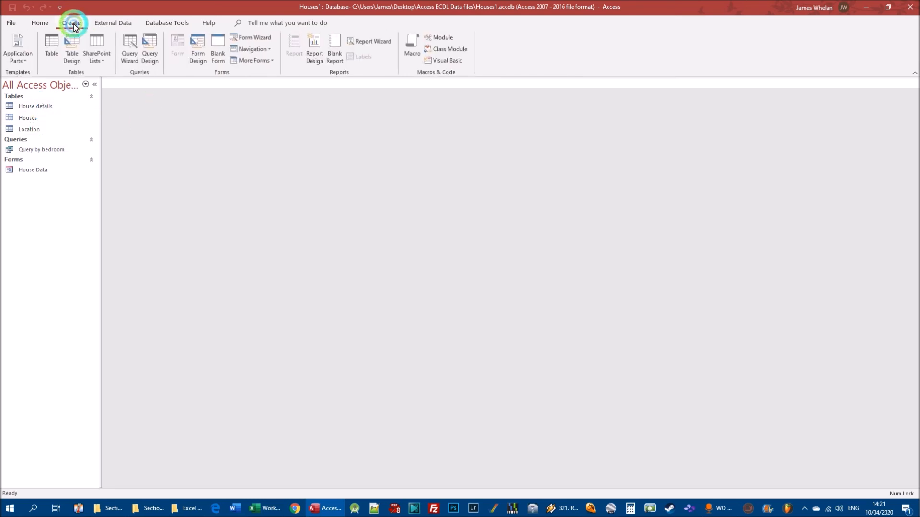
click(150, 47)
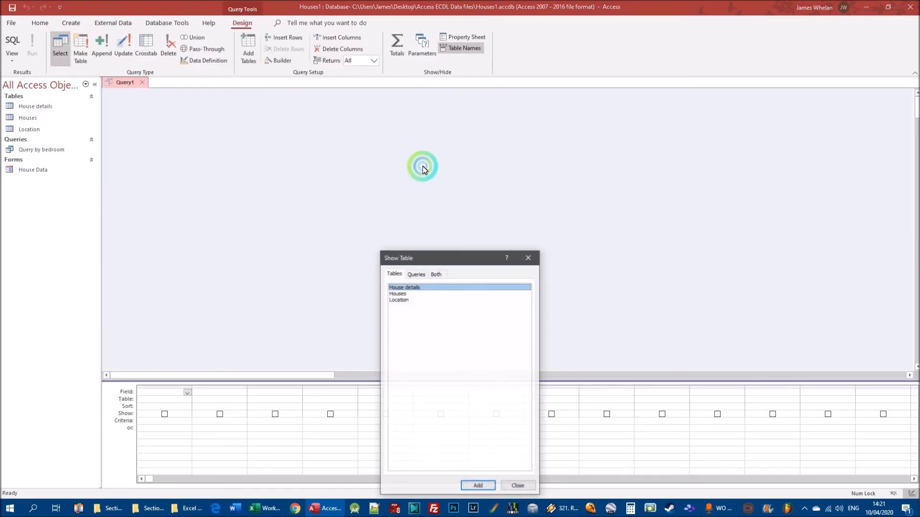
Step: Add the House details and Location tables to the query and close the Show Table dialog
drag(424, 258, 354, 100)
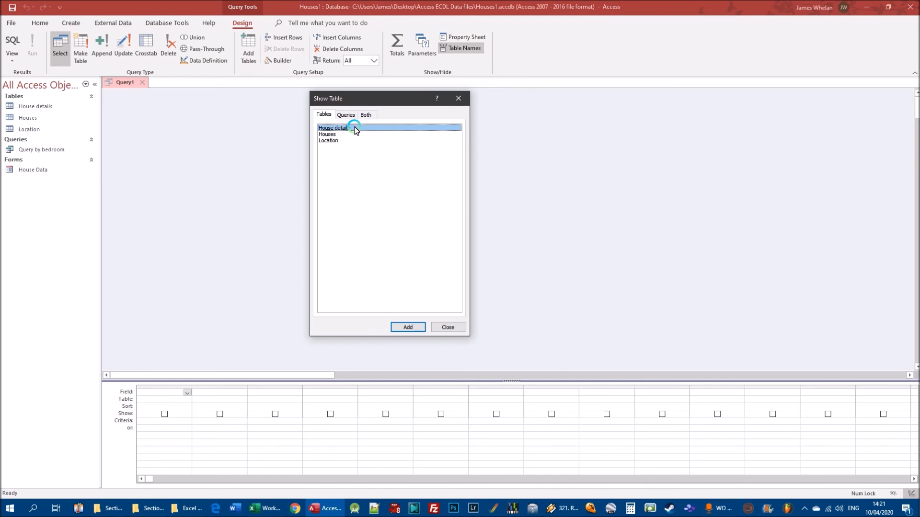
ctrl+click(329, 140)
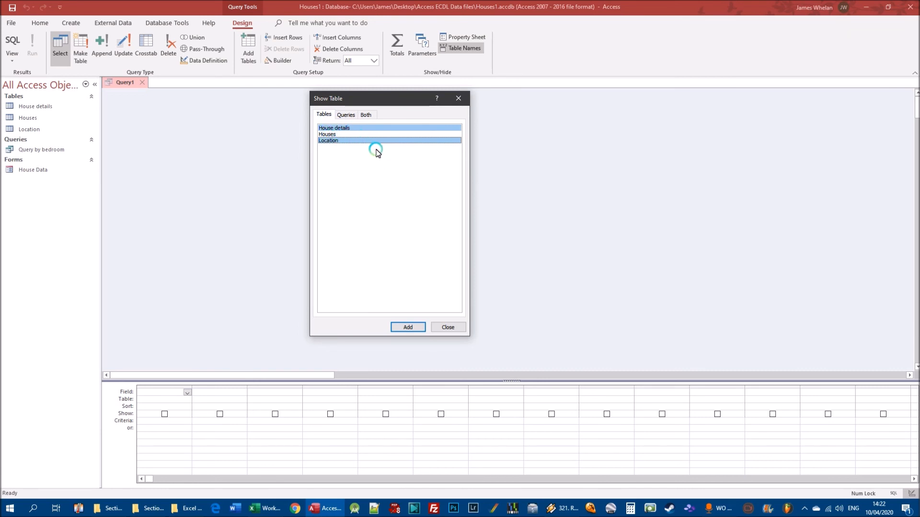
click(422, 327)
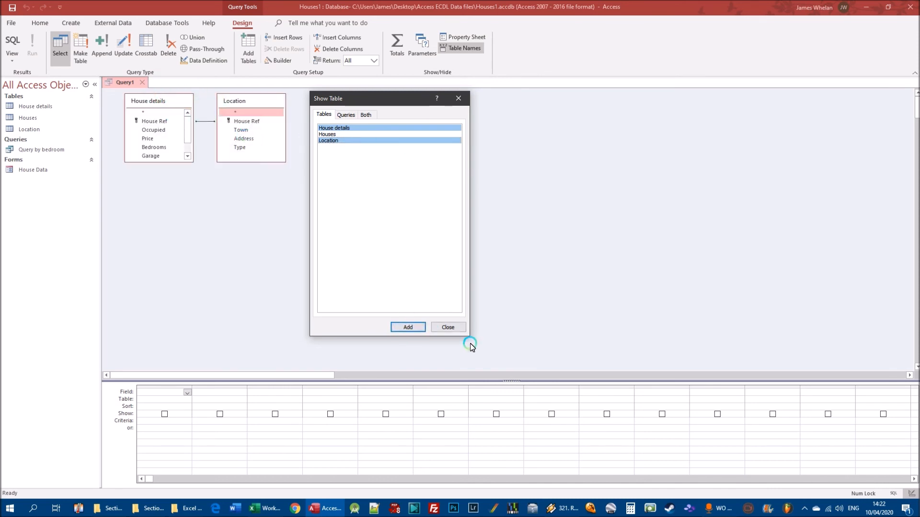
click(457, 100)
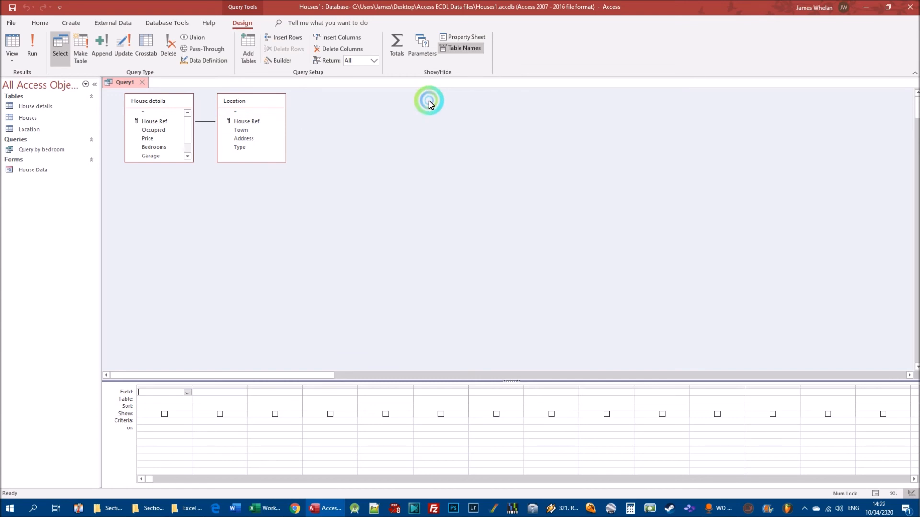
Step: Move the Location table away from House details in the query design to expose their join line
drag(267, 102, 378, 138)
click(231, 128)
click(195, 123)
click(375, 169)
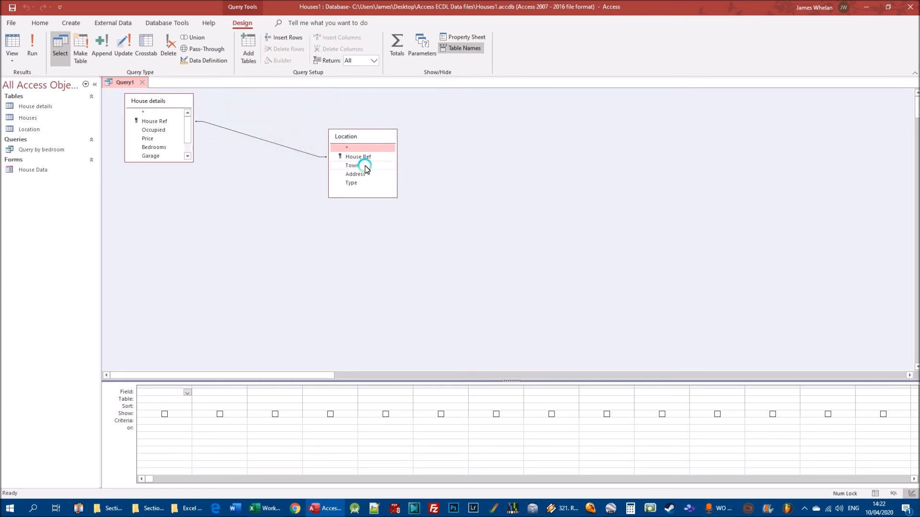
click(206, 123)
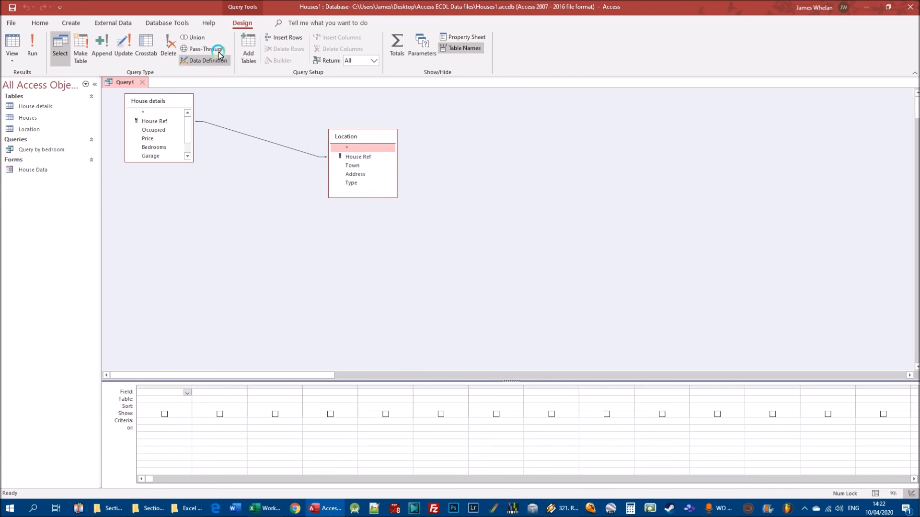
Step: Open the Relationships window and inspect the settings of the relationship between House details and Location
click(163, 23)
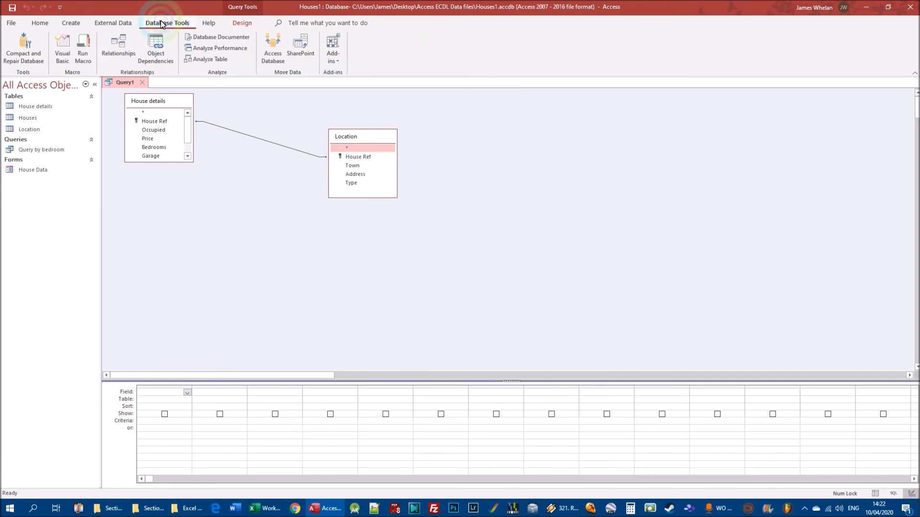
click(132, 50)
click(124, 42)
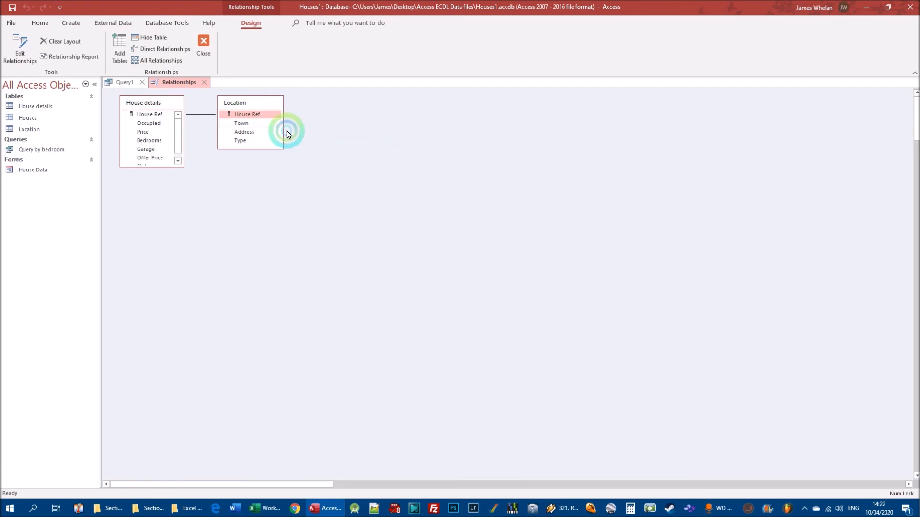
right_click(206, 116)
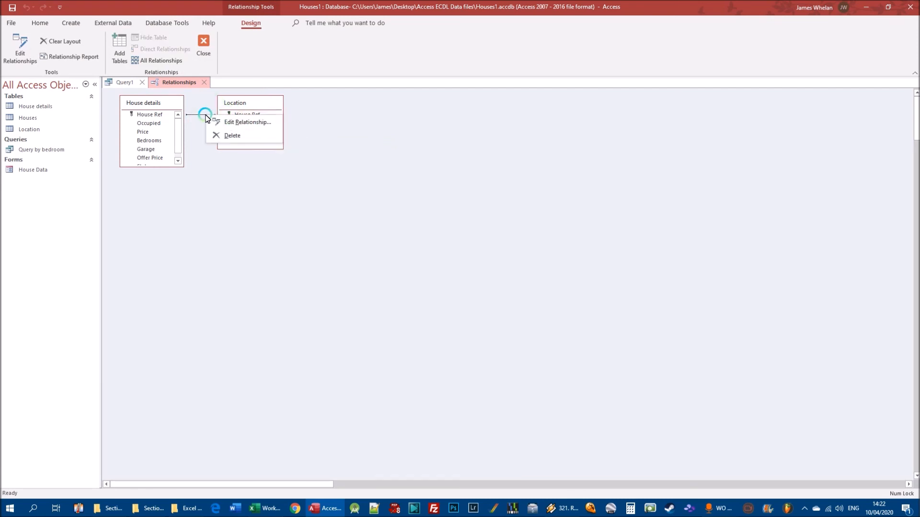
click(247, 123)
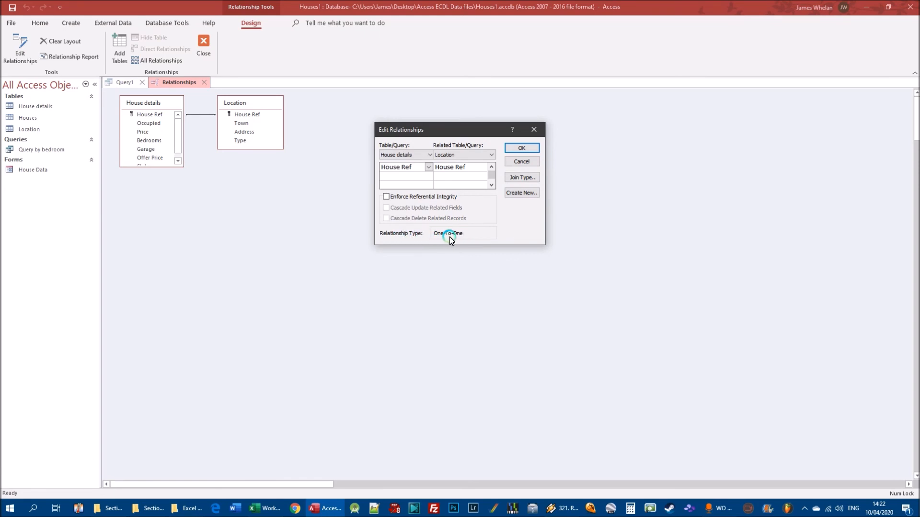
click(534, 132)
Step: Move Location away from House details in the relationship diagram, then close the Relationships window
drag(251, 102, 362, 144)
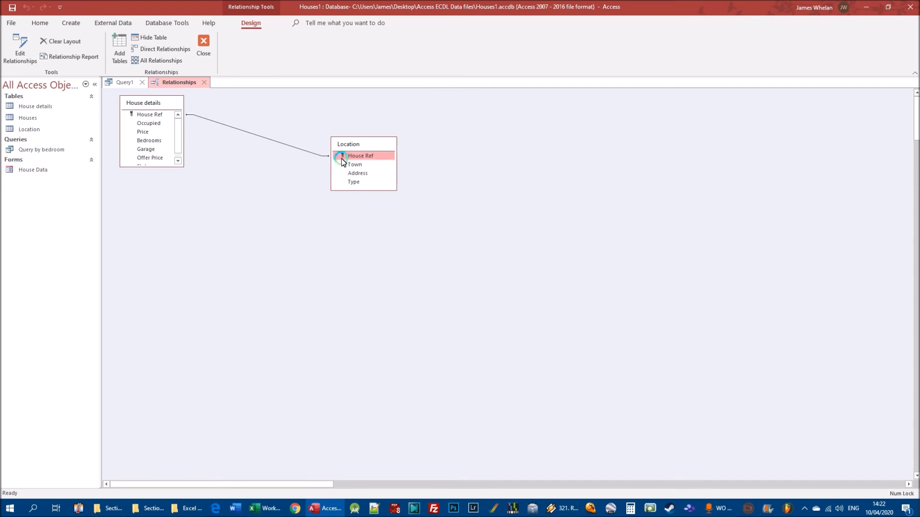
click(208, 45)
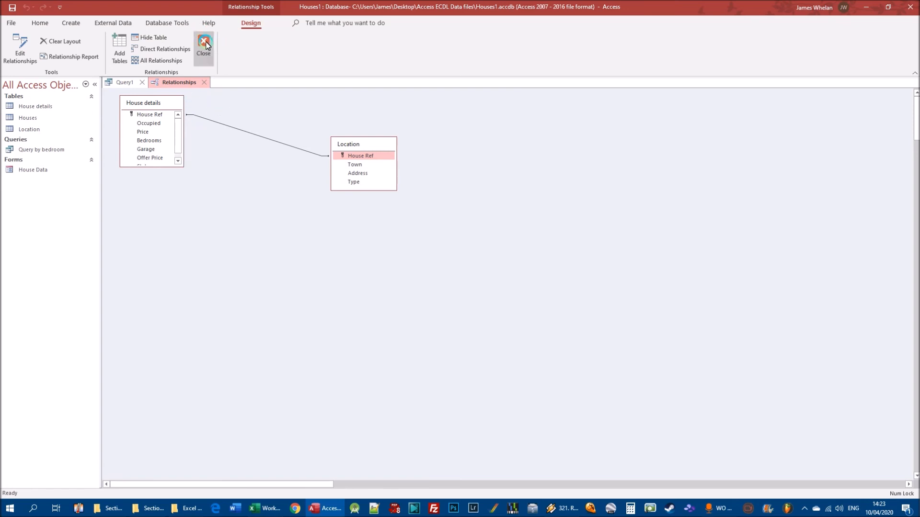
click(467, 279)
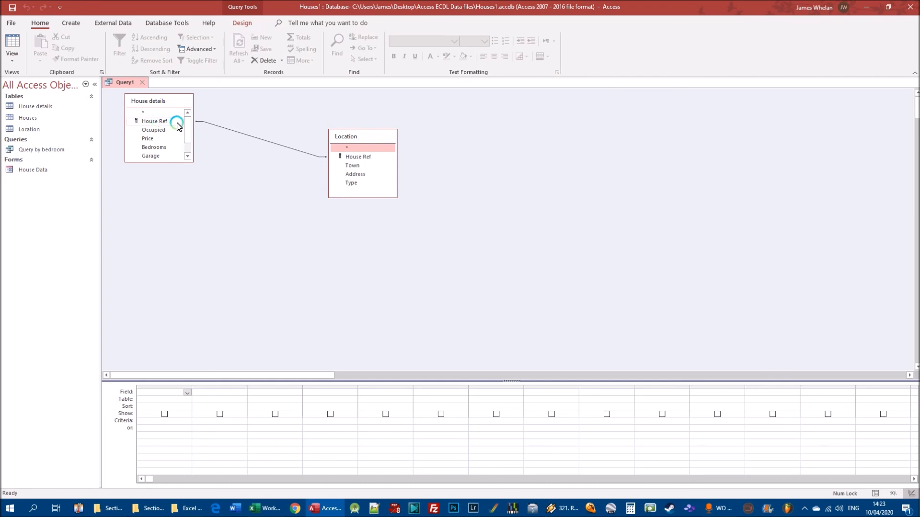
Step: Add Type and Town from Location and Price from House details to the query grid, placing Town as the first column
double_click(361, 183)
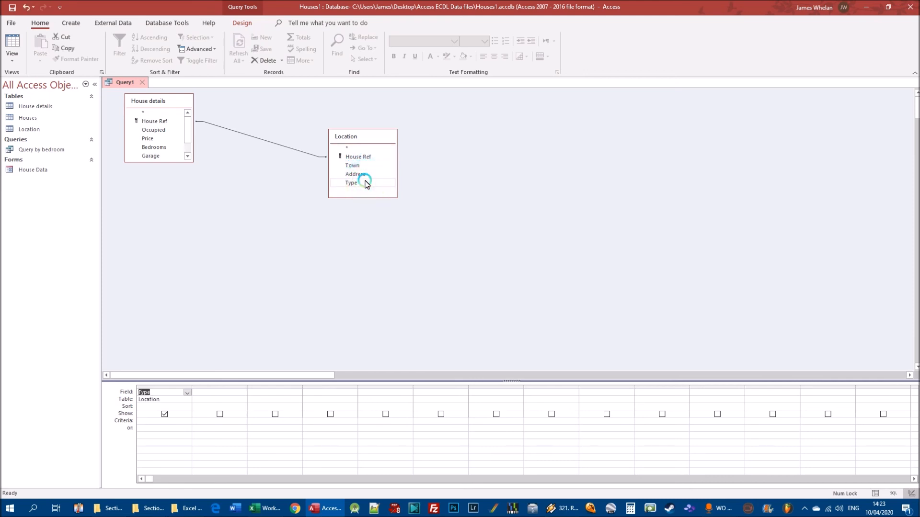
double_click(353, 165)
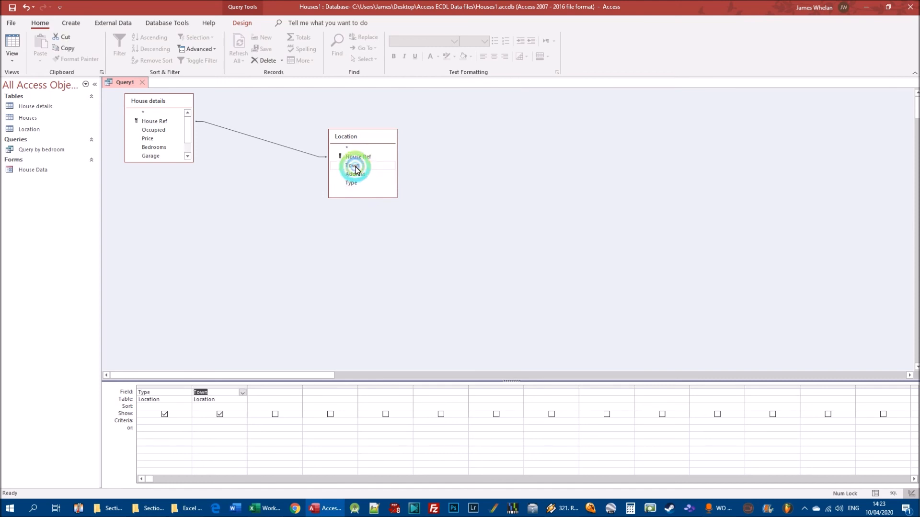
click(199, 133)
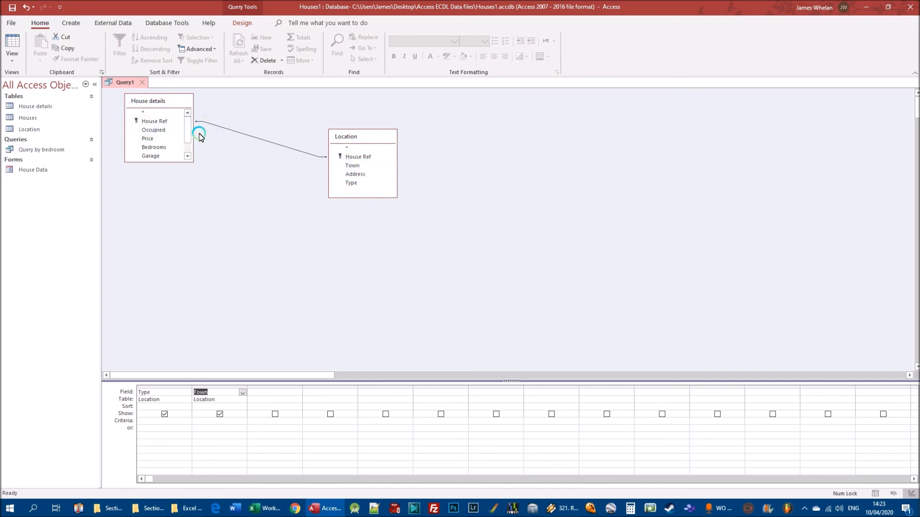
click(157, 139)
double_click(157, 139)
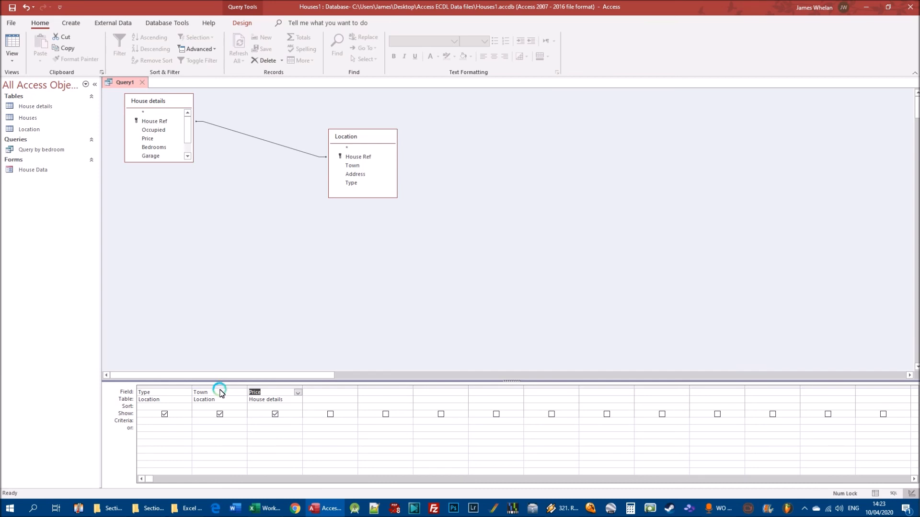
drag(221, 390, 134, 387)
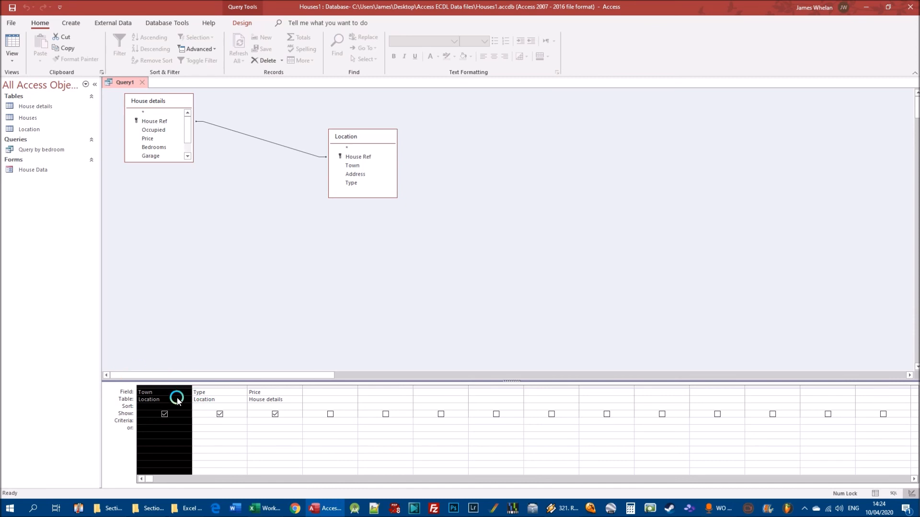
Step: Set the Town criterion to Not Maryport and run the query
click(215, 433)
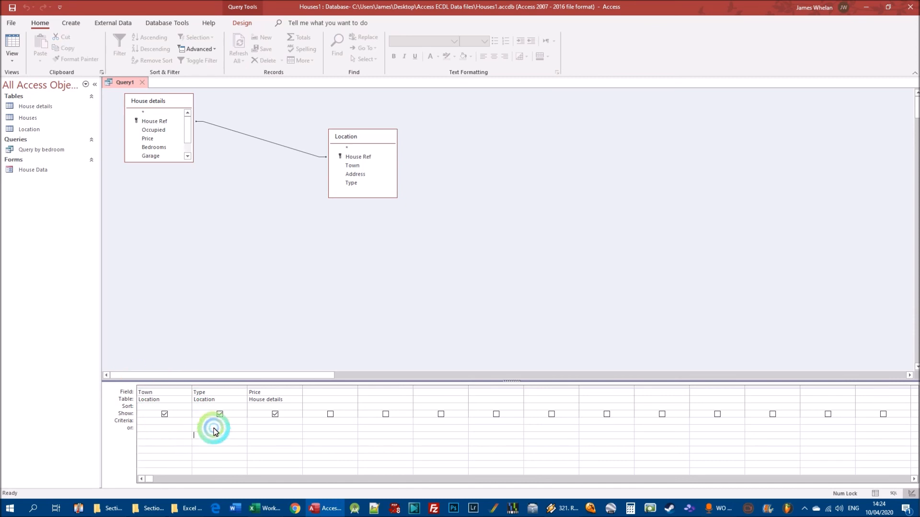
click(152, 421)
click(210, 413)
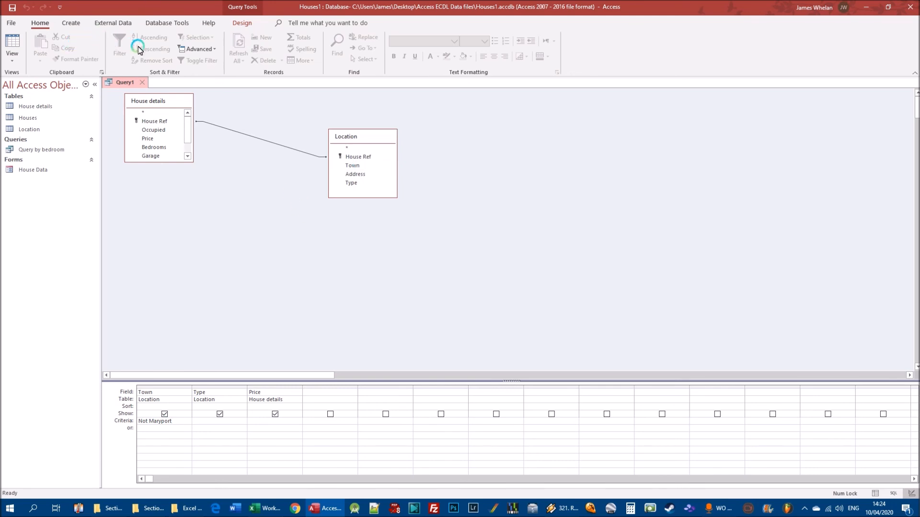
click(243, 24)
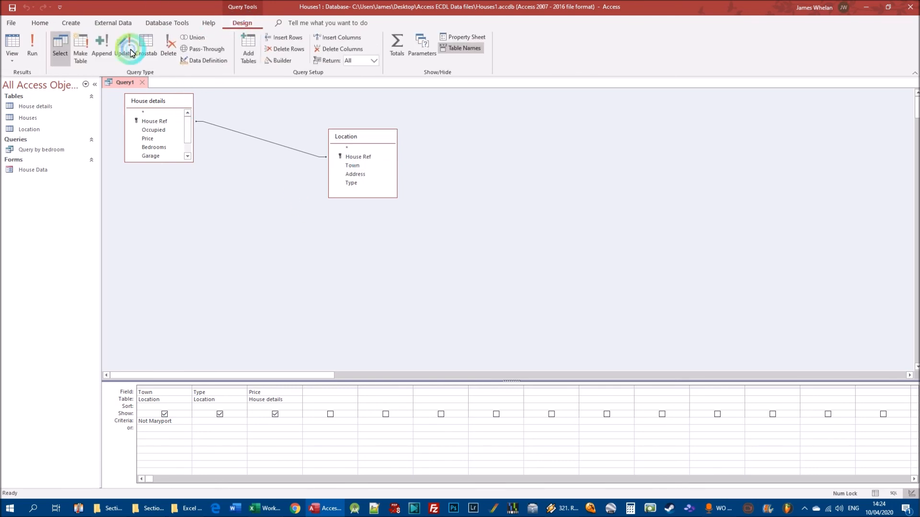
click(33, 46)
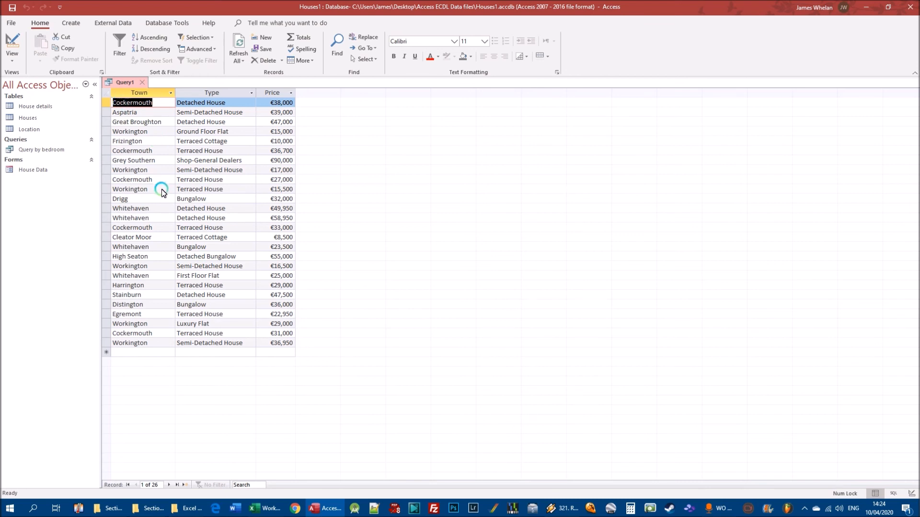
Step: Open the Houses and House details tables to check their records against the query result
double_click(34, 117)
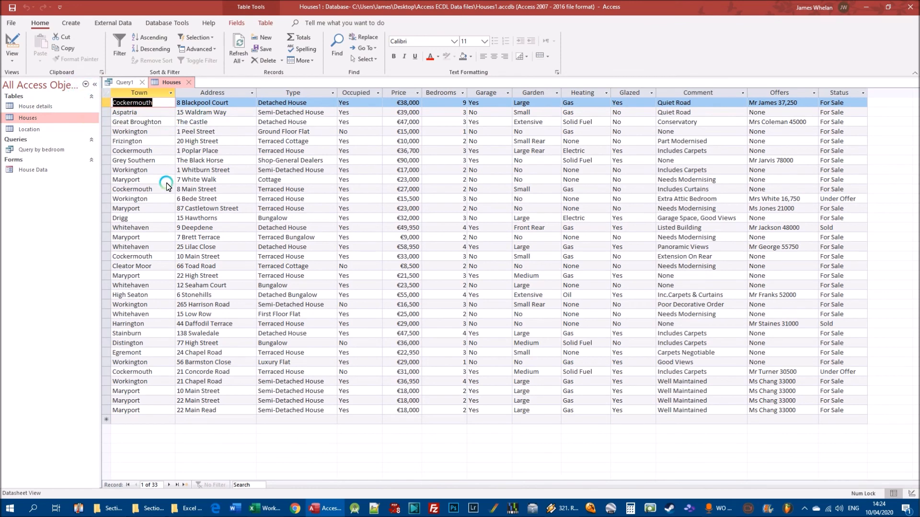
double_click(40, 106)
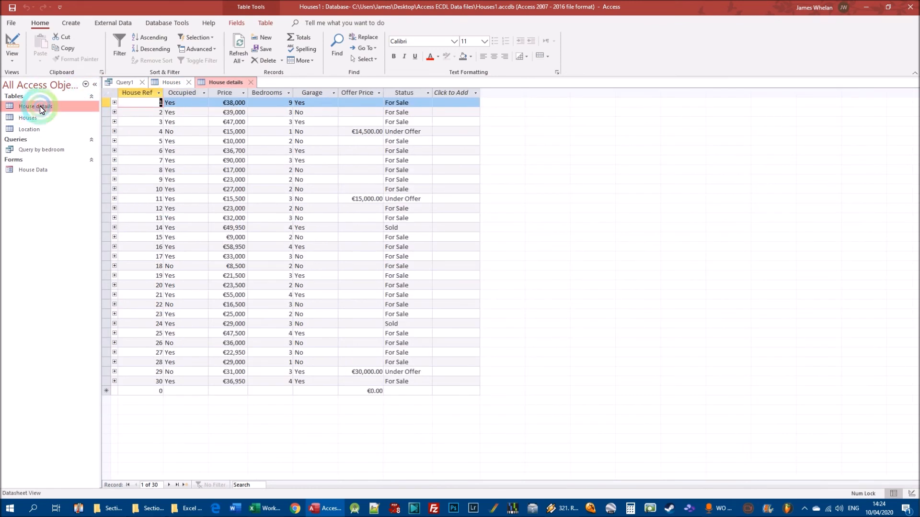
Step: Compare the Houses table with the query result, then close the Houses and House details tables
click(171, 83)
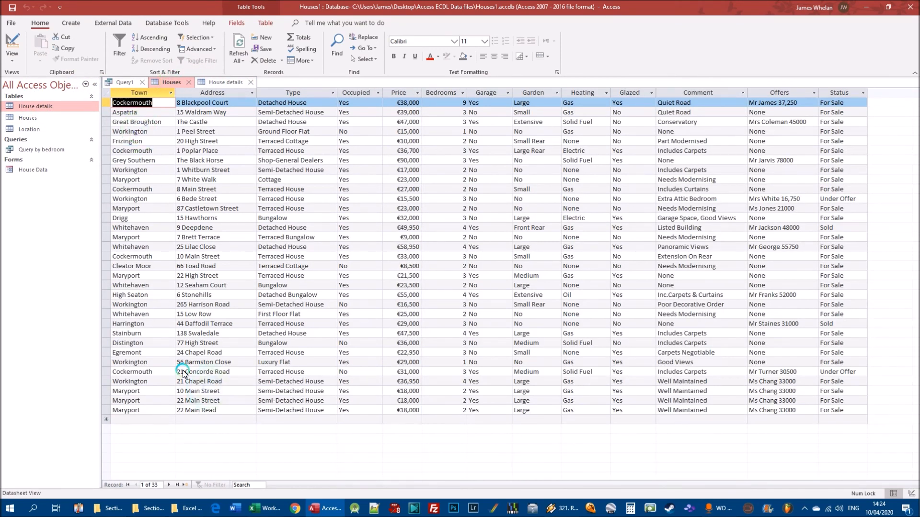
click(125, 82)
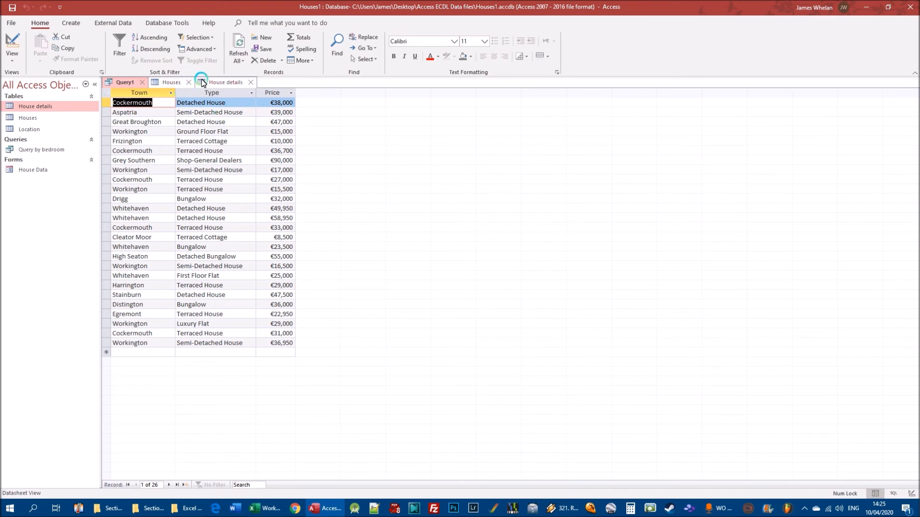
click(188, 82)
click(204, 82)
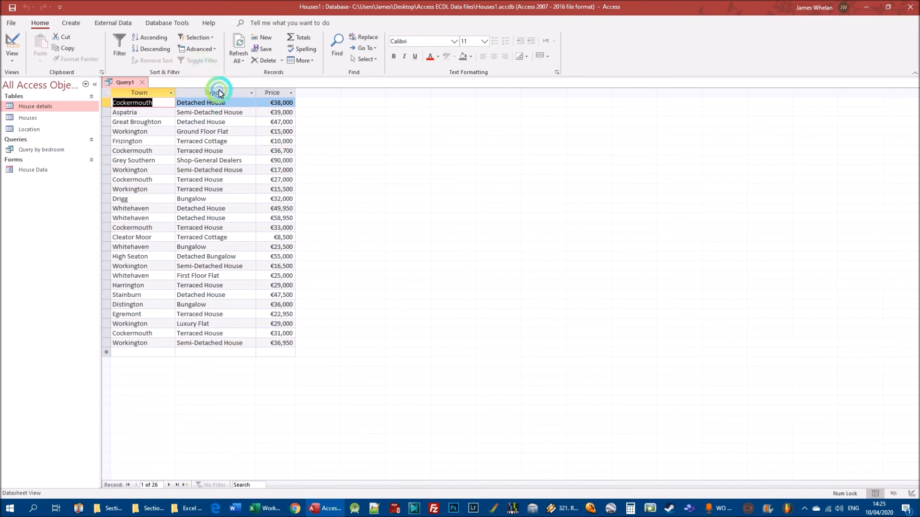
Step: Return the query to design view, replace the Town criterion with <> Workington, and run the query
right_click(117, 85)
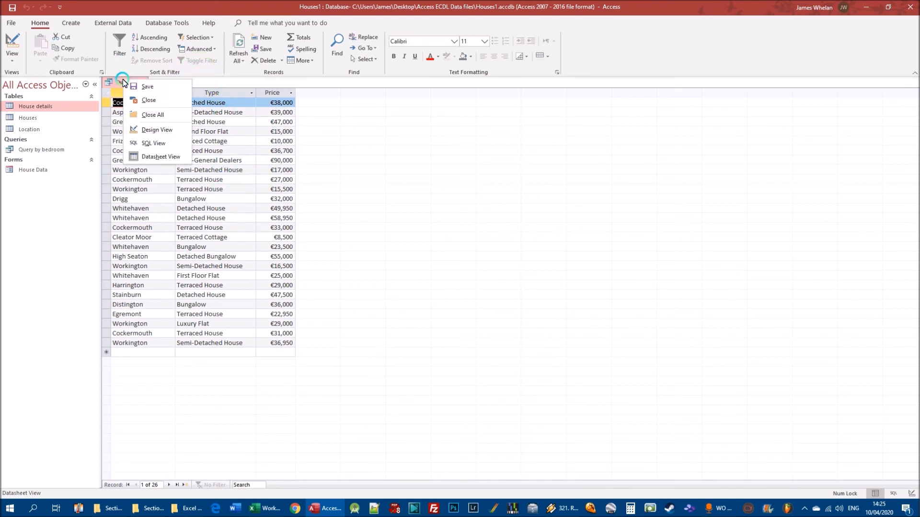
click(166, 131)
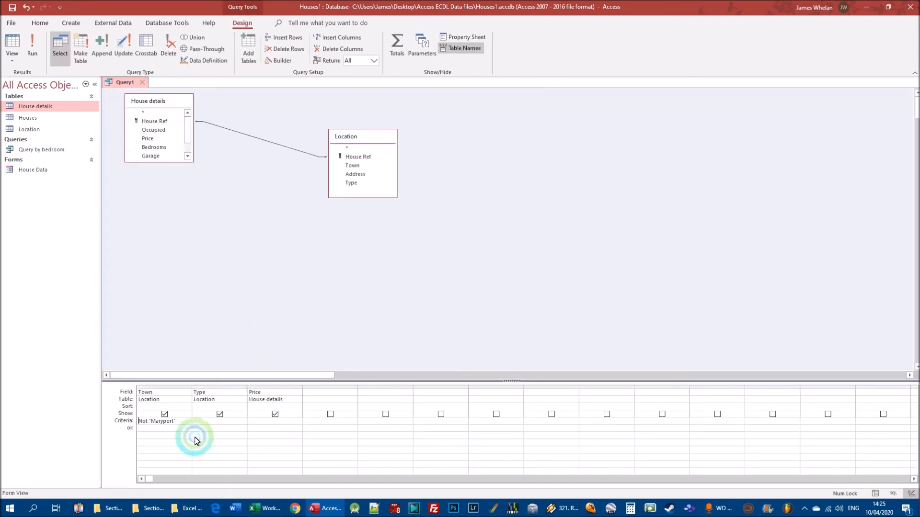
drag(182, 423, 116, 423)
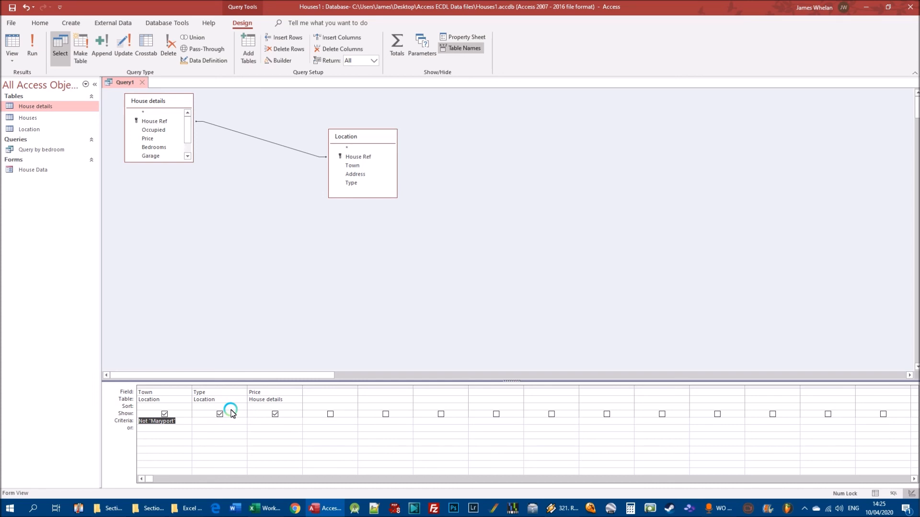
text(<> Workington)
click(34, 45)
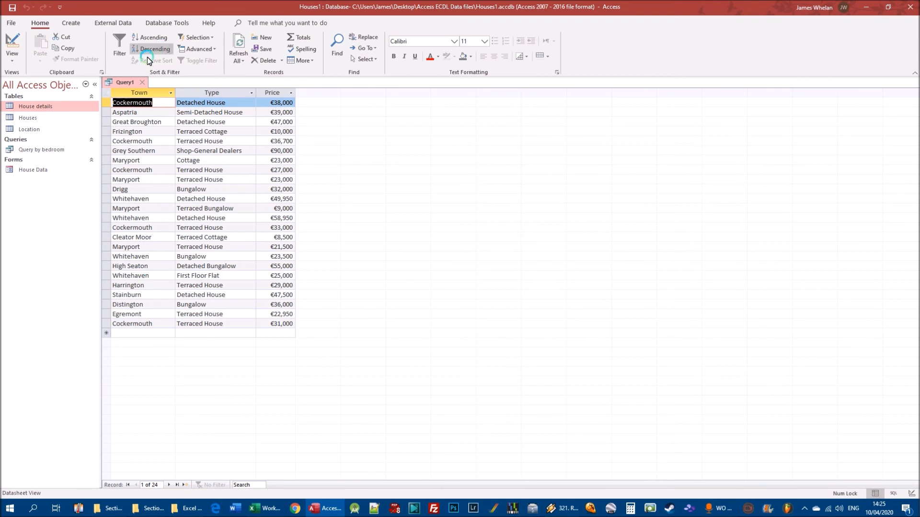
Step: In design view, swap the <> operator in the Town criterion for Not, then change it back to <>
right_click(126, 82)
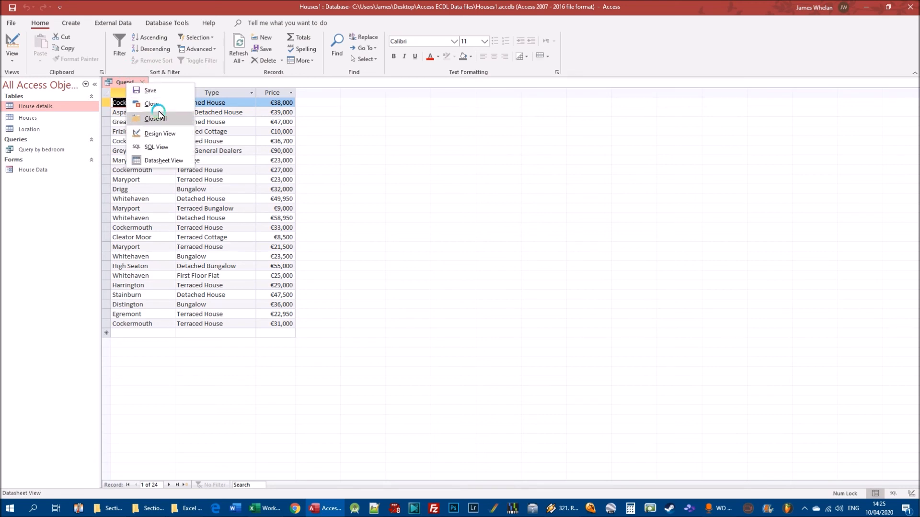
click(160, 133)
key(Delete)
key(Delete)
text(Not "Workington)
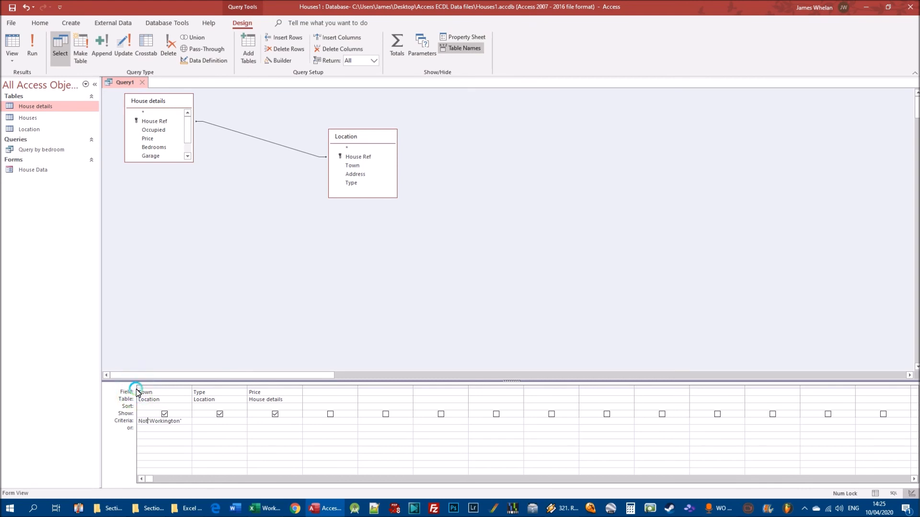
text(<>)
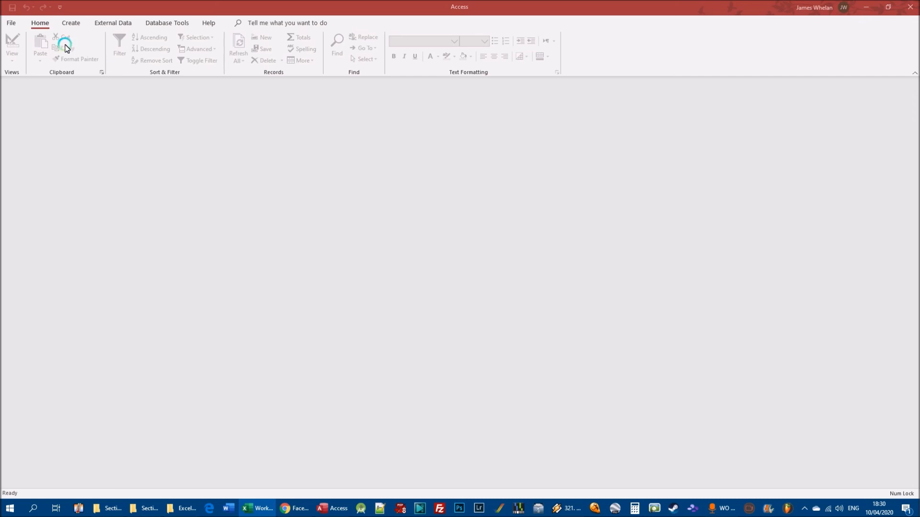
Step: Open the Daley1 database and show the first mechanic query in design view
click(11, 22)
click(12, 23)
click(36, 121)
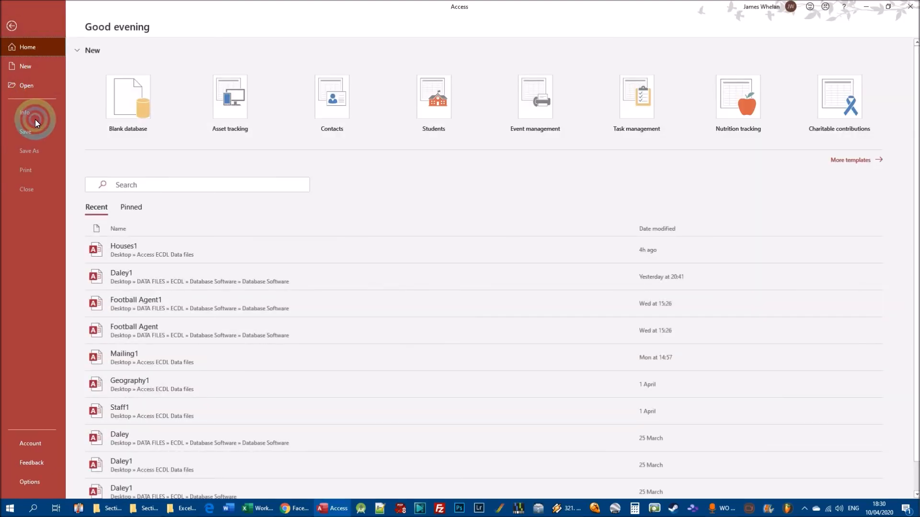
click(28, 83)
click(314, 189)
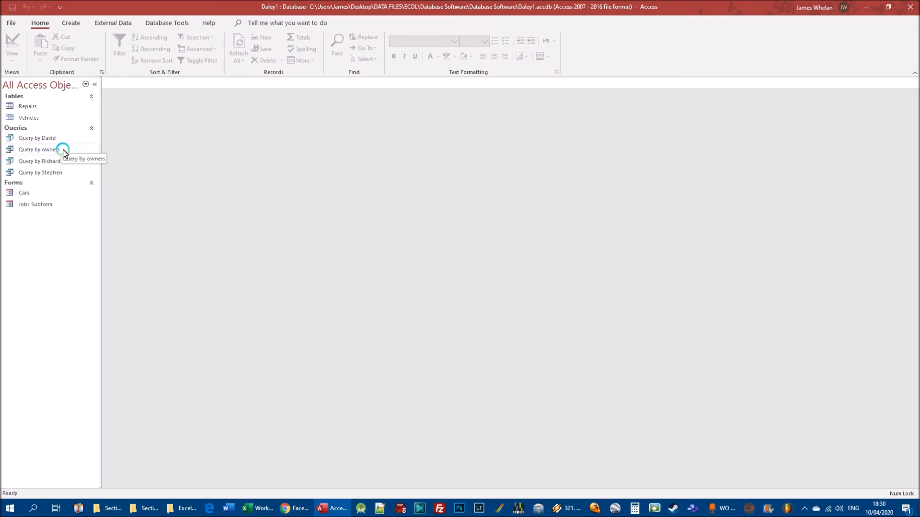
right_click(39, 139)
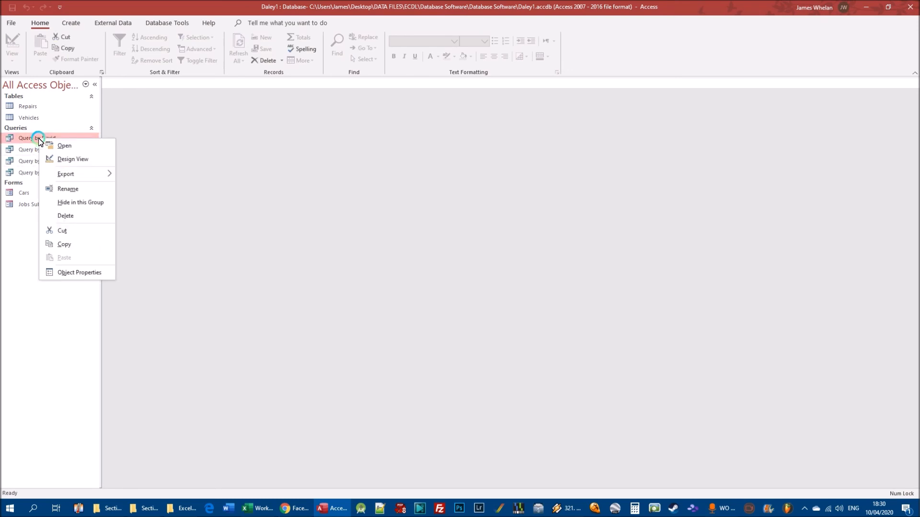
click(79, 160)
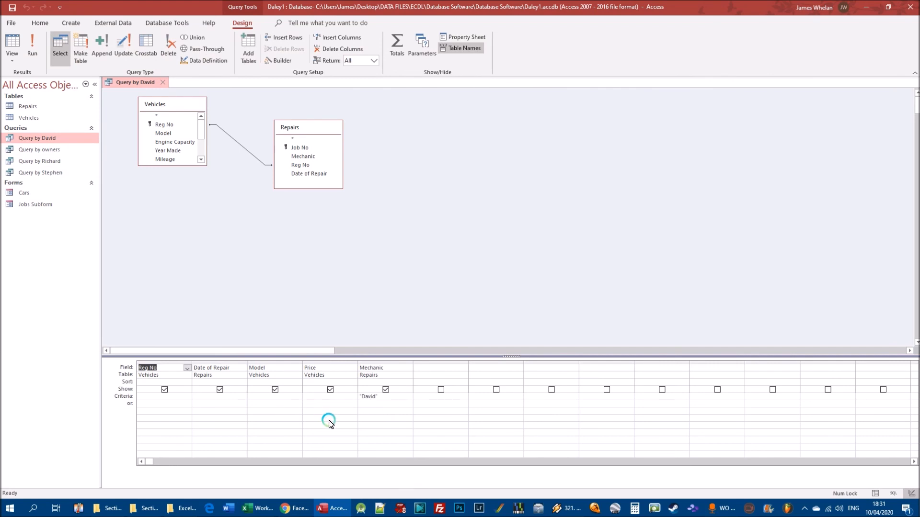
Step: Add the criterion <30000 to the Price column alongside the existing Mechanic criterion, and run the query
click(386, 398)
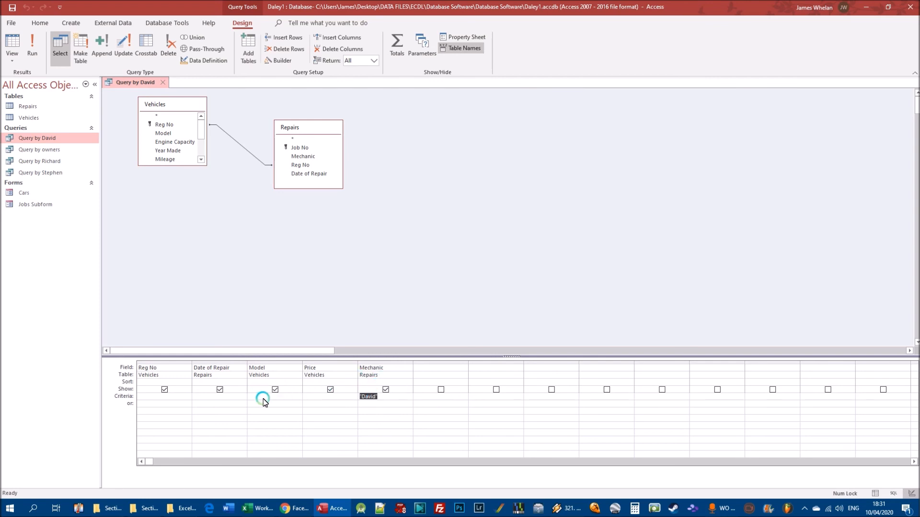
click(389, 402)
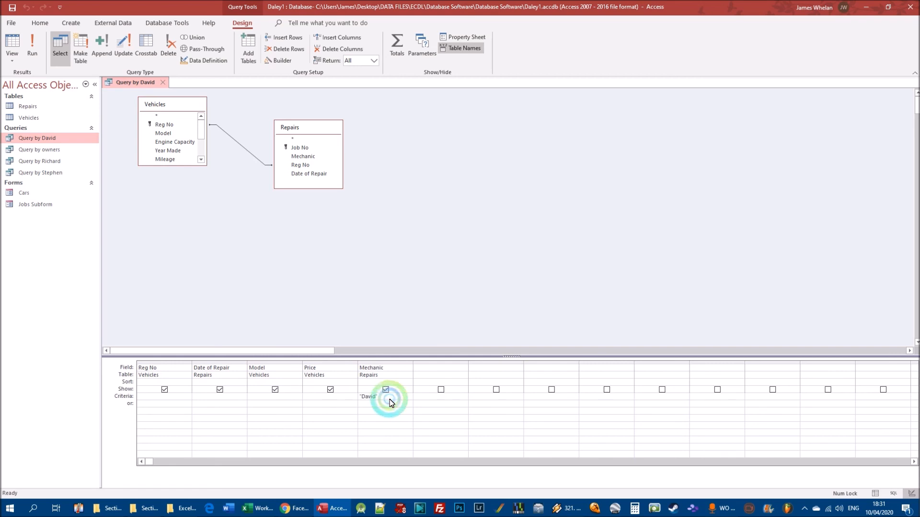
click(314, 396)
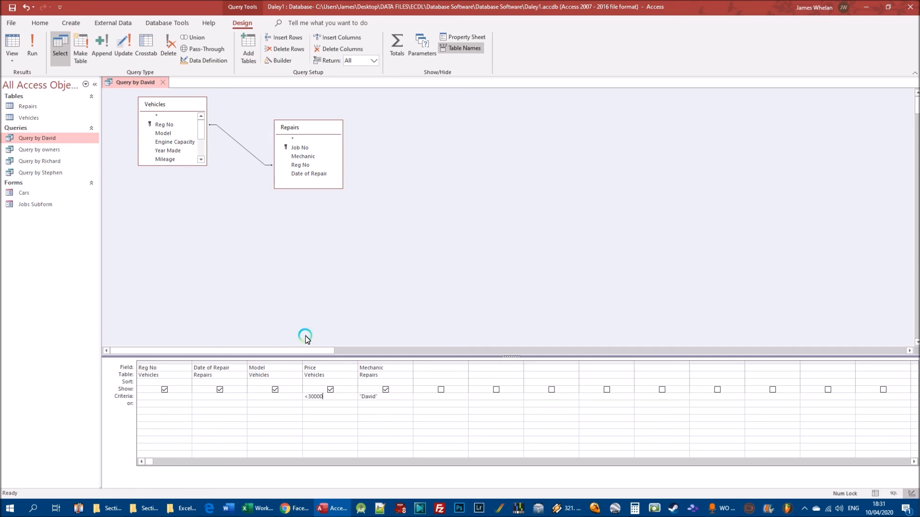
click(32, 45)
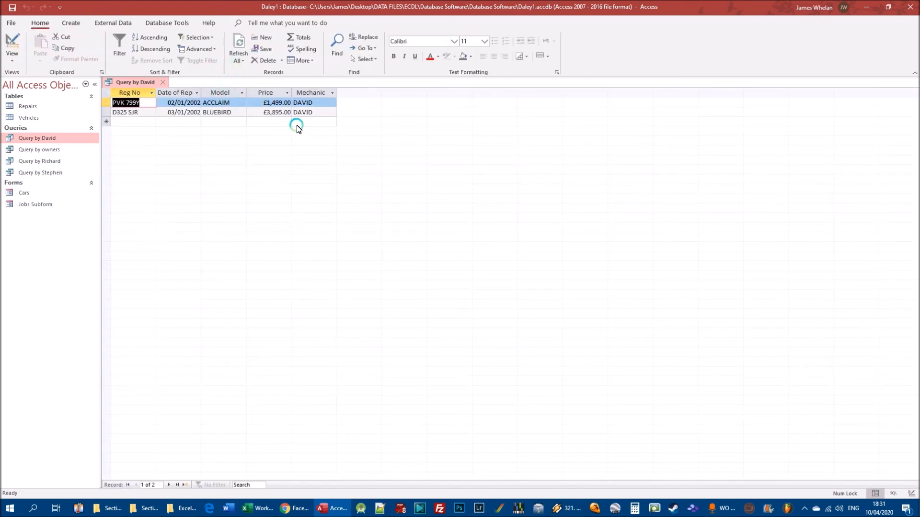
Step: Return to design view, change the amount in the Price criterion to 100000, and run the query
right_click(137, 83)
click(176, 135)
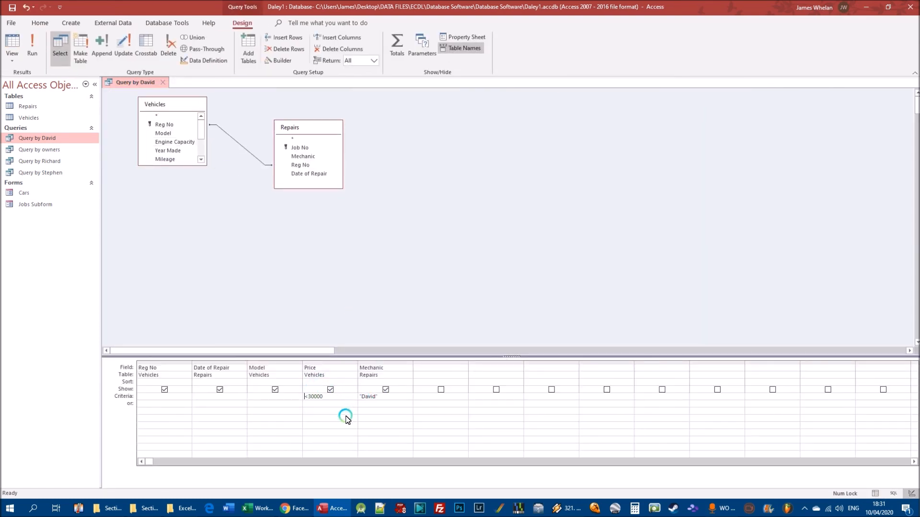
click(331, 397)
drag(330, 400, 289, 400)
drag(389, 398, 336, 399)
mouse_move(306, 397)
mouse_down()
mouse_move(390, 397)
mouse_move(289, 391)
mouse_up()
drag(388, 396, 355, 394)
key(shift+Tab)
click(32, 45)
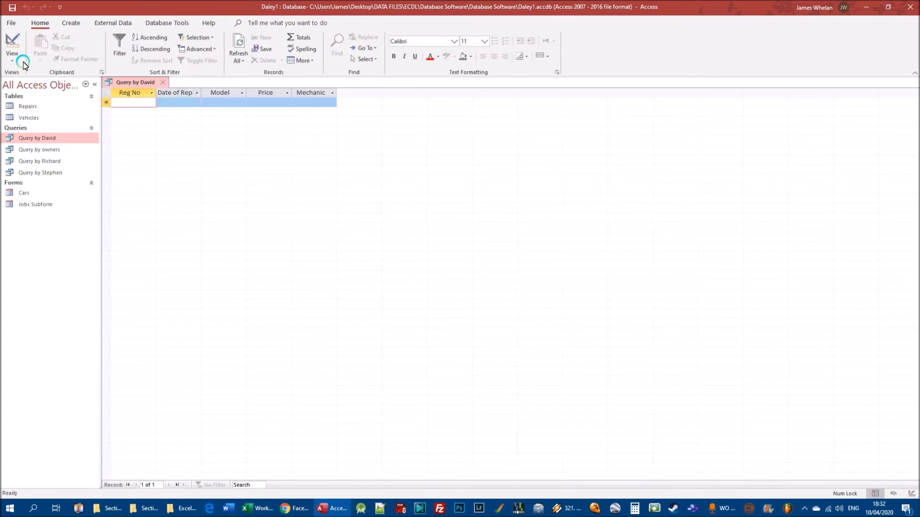
Step: Restore the Price criterion to <30000, enter a different mechanic's name as the Mechanic criterion, run the query, and return to design view
right_click(122, 86)
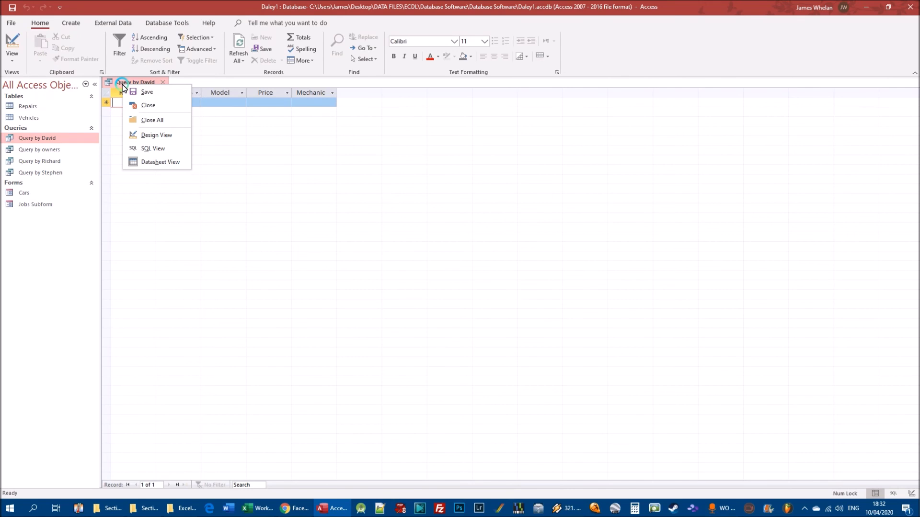
click(148, 135)
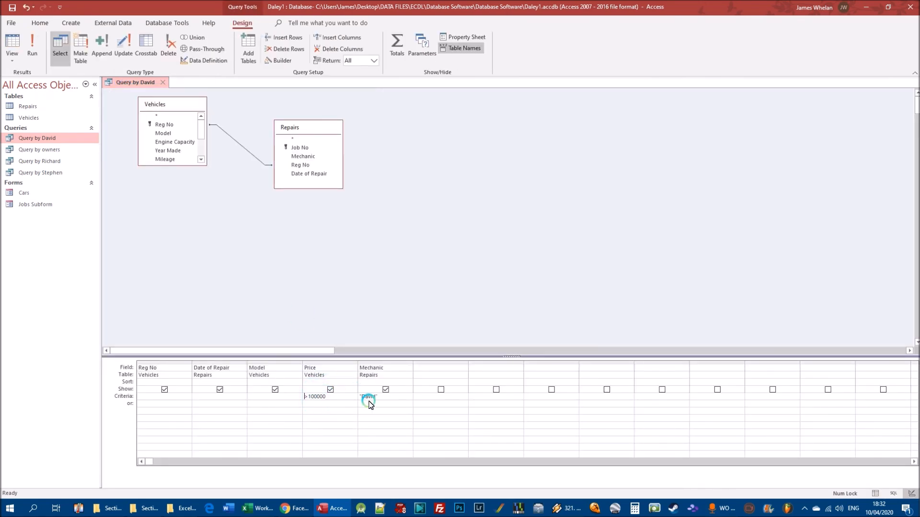
click(335, 397)
key(ctrl+z)
drag(382, 398, 328, 397)
click(32, 47)
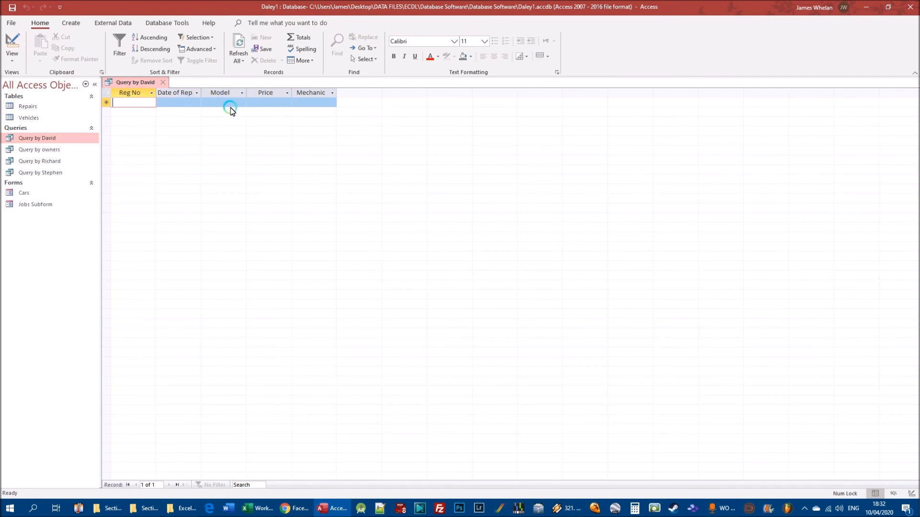
right_click(135, 85)
click(168, 134)
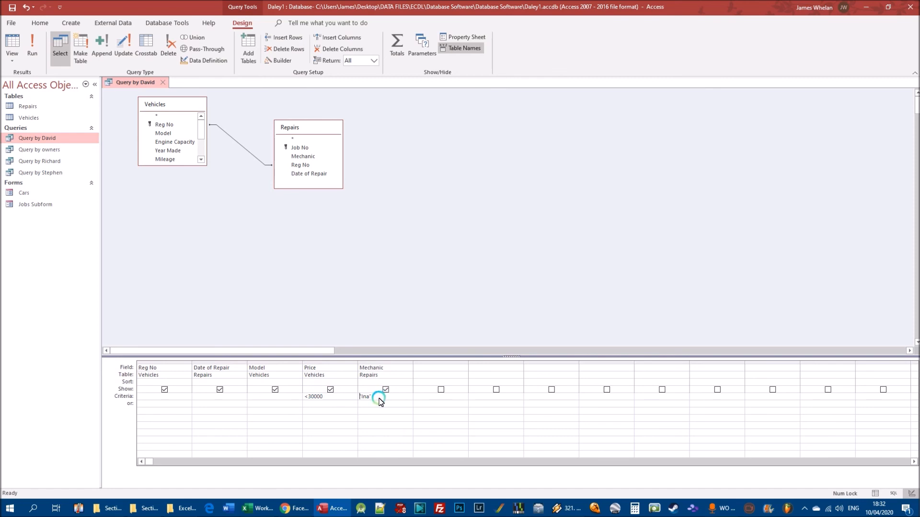
Step: Close the mechanic query without saving its changes and open the Staff1 database
click(163, 82)
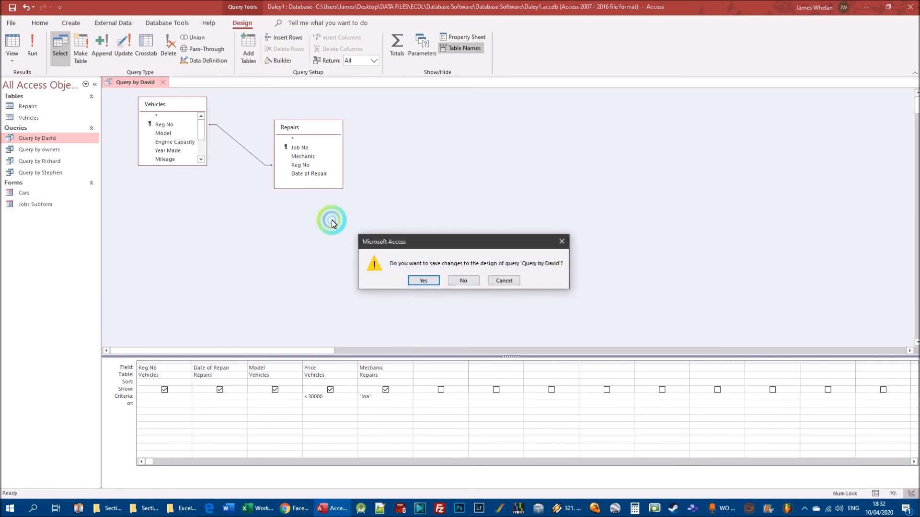
click(463, 282)
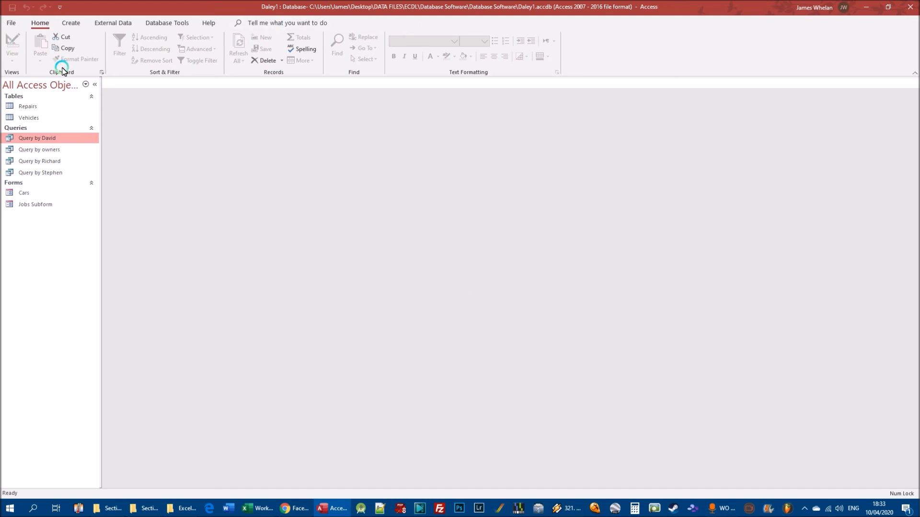
click(12, 23)
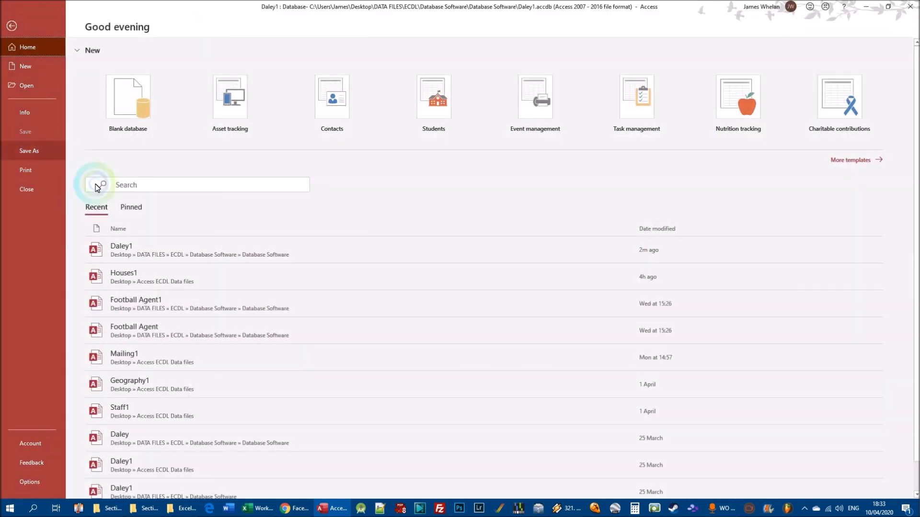
click(127, 413)
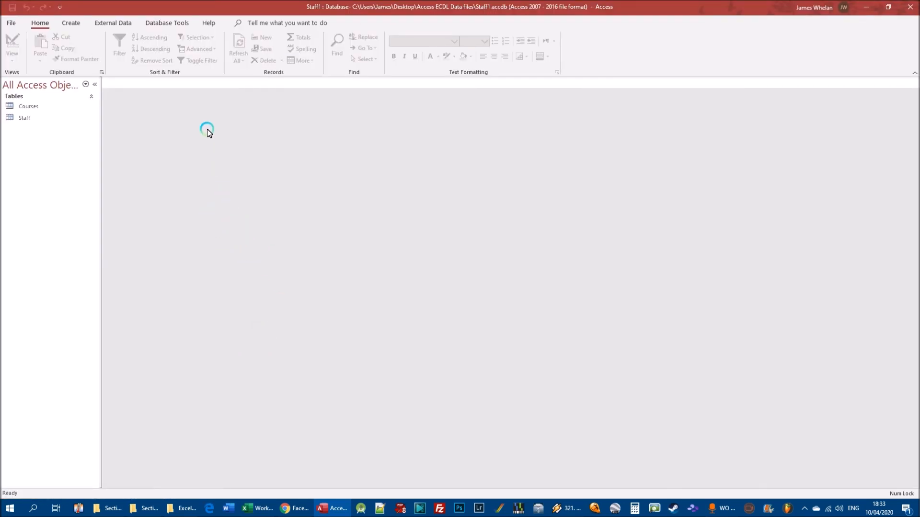
Step: Create a new query in design view based on the Staff table
click(69, 25)
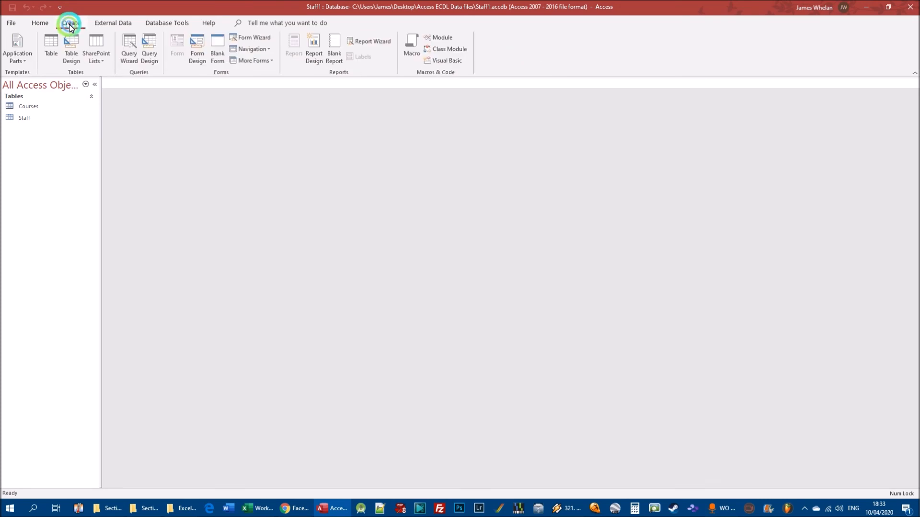
click(149, 48)
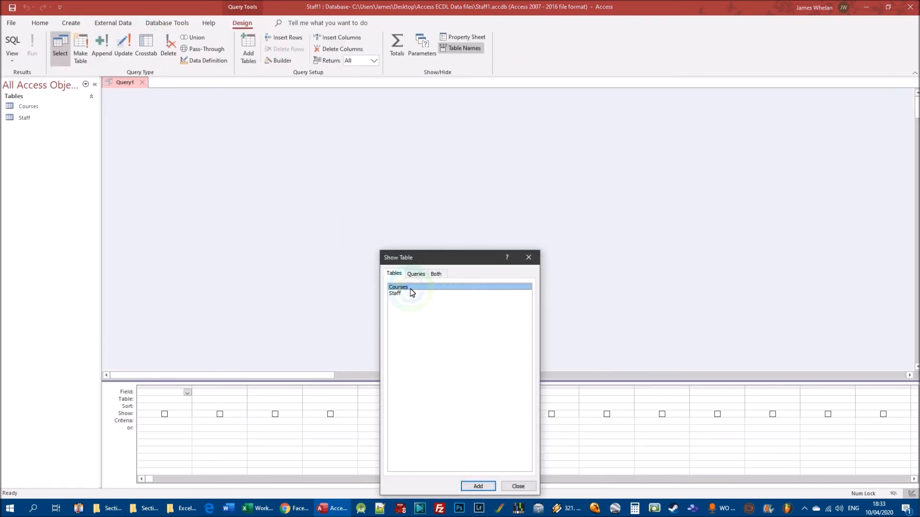
drag(411, 257, 352, 156)
click(338, 192)
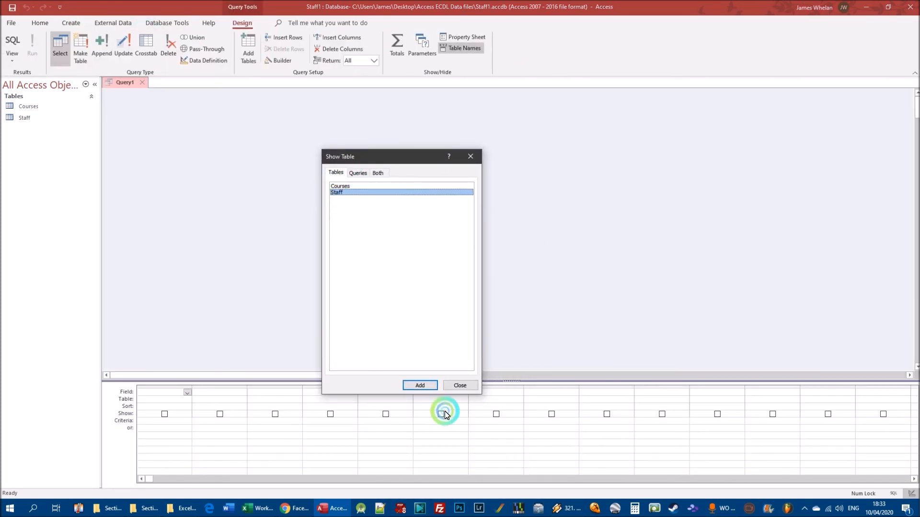
click(418, 385)
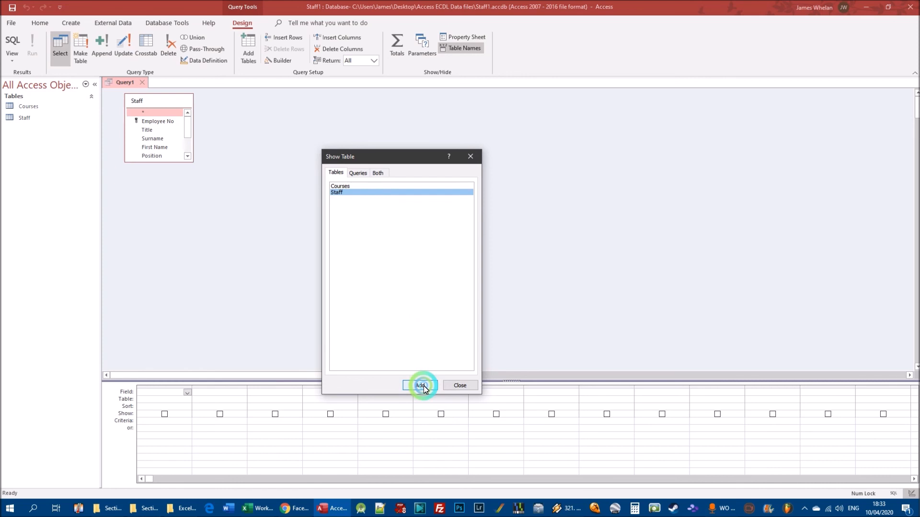
click(460, 385)
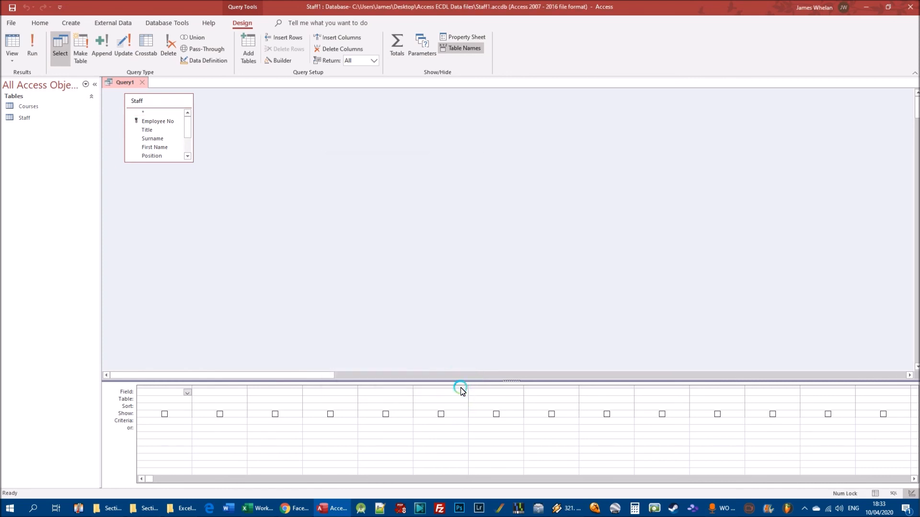
Step: Add the Surname and Date of Birth fields from Staff to the query grid and run the query
drag(146, 139, 157, 394)
drag(187, 126, 217, 390)
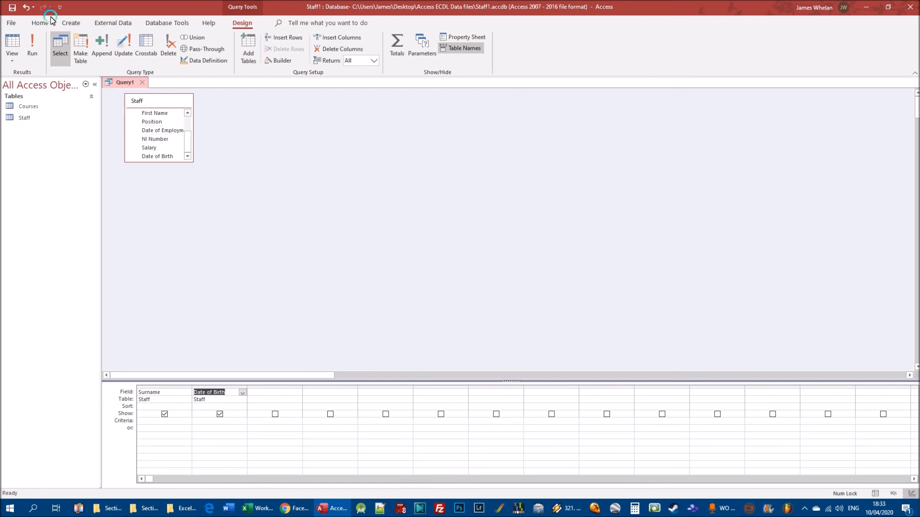
click(32, 48)
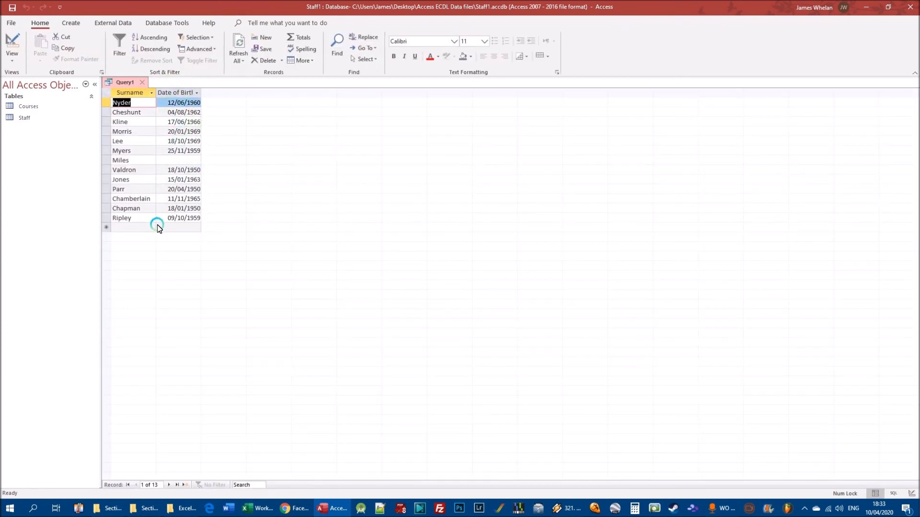
Step: Return to design view and set the Date of Birth criterion to >=01/01/60 and <=31/12/69
right_click(128, 83)
click(161, 144)
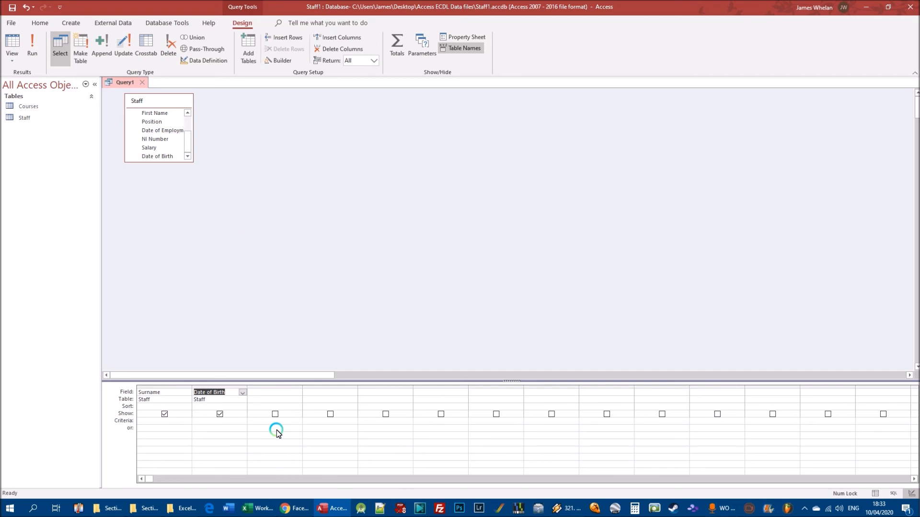
click(206, 422)
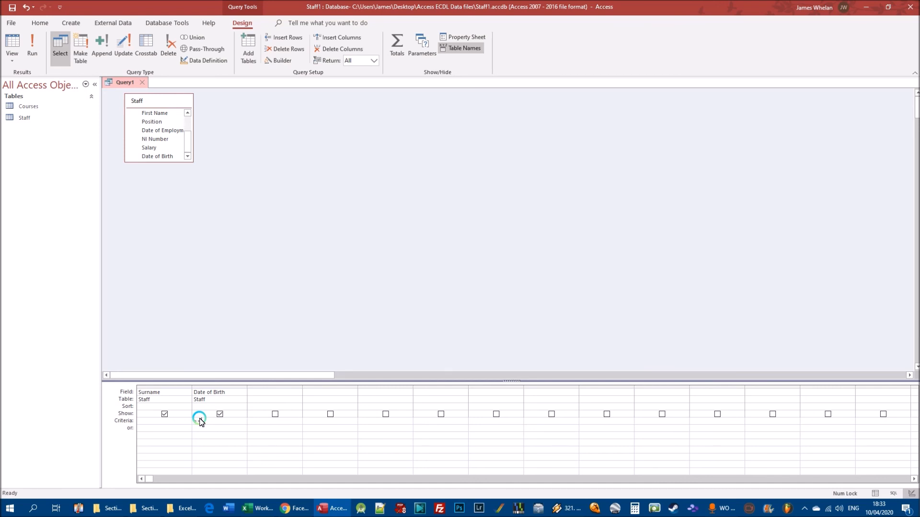
text(>=01)
text(=)
text(31/12/)
key(Left)
key(Left)
key(Left)
key(Left)
key(Left)
key(Left)
key(Left)
key(Left)
key(Left)
key(Left)
key(Left)
key(BackSpace)
key(BackSpace)
drag(201, 424, 243, 421)
click(196, 422)
click(222, 421)
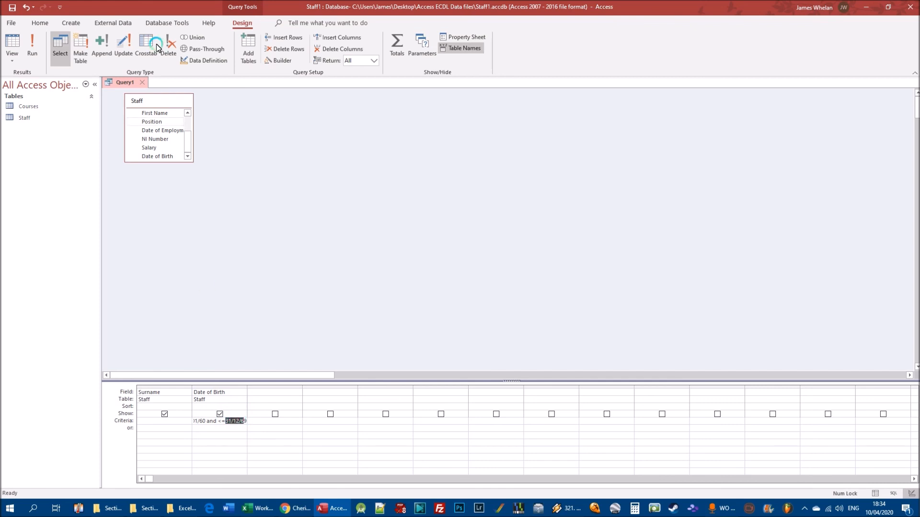
Step: Run the query on staff born in the 1960s and return to design view
click(31, 44)
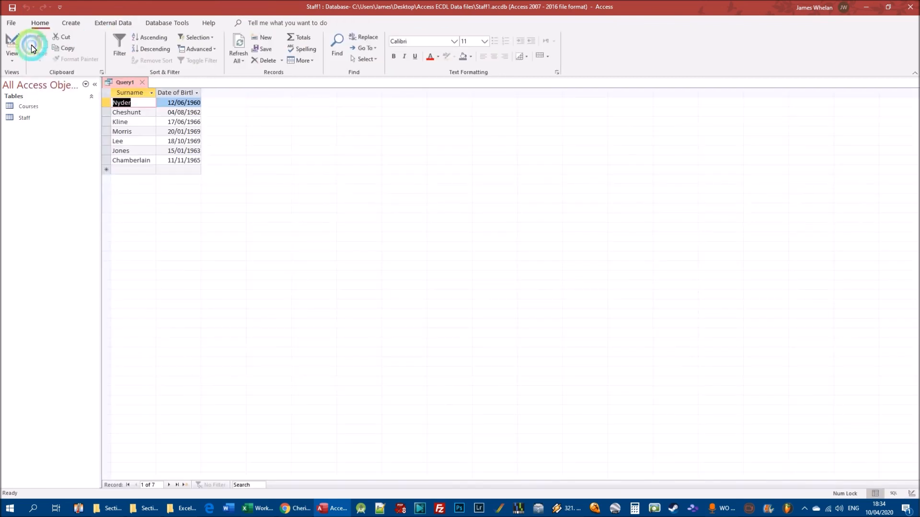
click(170, 102)
right_click(125, 82)
click(151, 127)
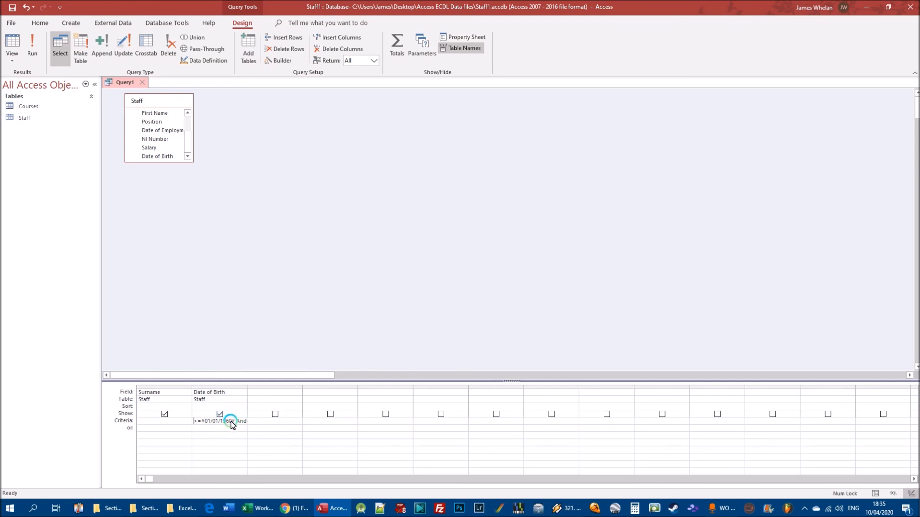
Step: Review both halves of the Date of Birth criterion and the And operator joining them
drag(242, 420, 211, 423)
click(211, 423)
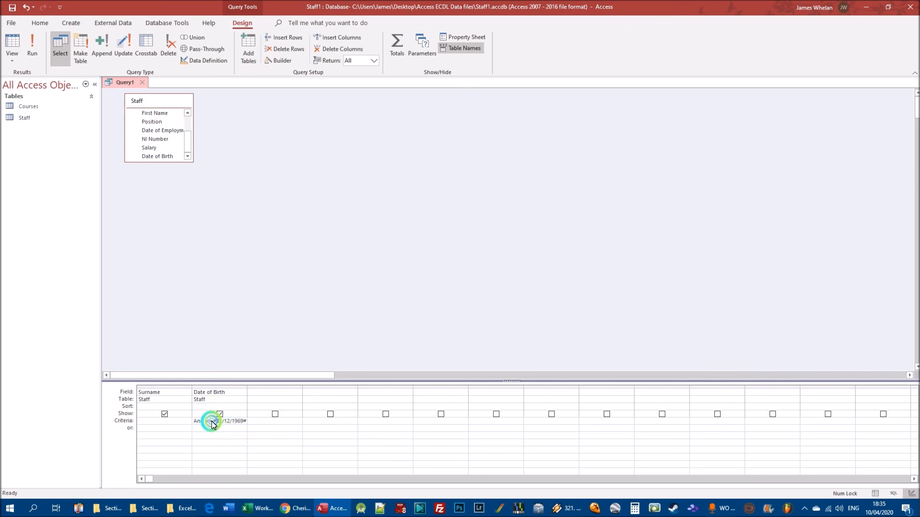
click(262, 420)
click(201, 424)
click(220, 421)
double_click(201, 421)
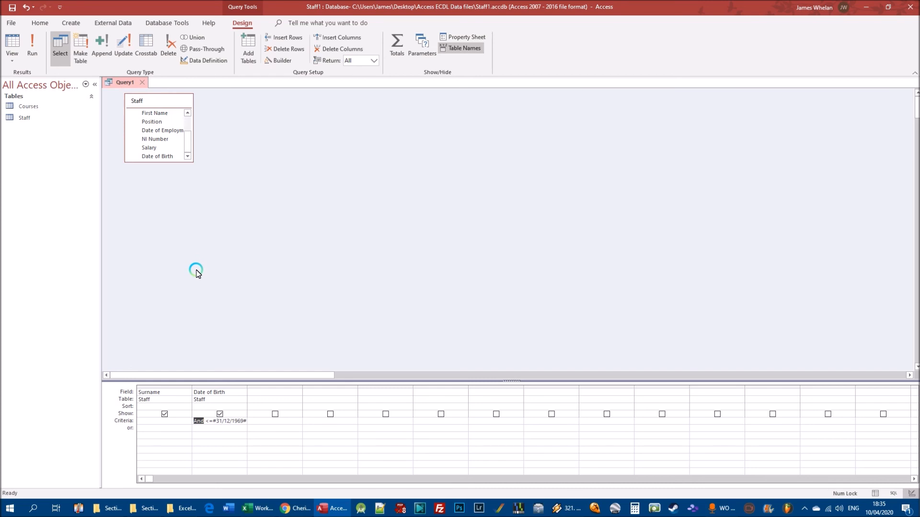
Step: Replace the Date of Birth column in the query grid with the Salary field and check the Staff table's salaries
click(216, 387)
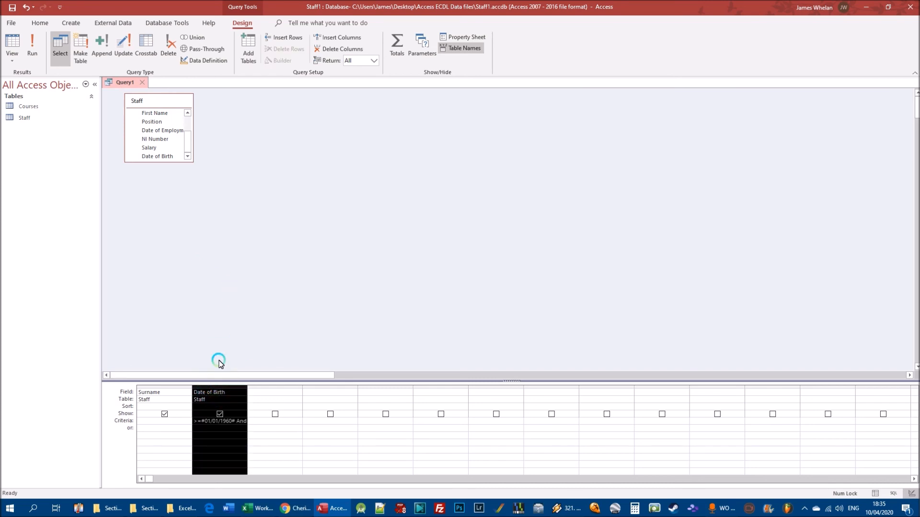
key(Delete)
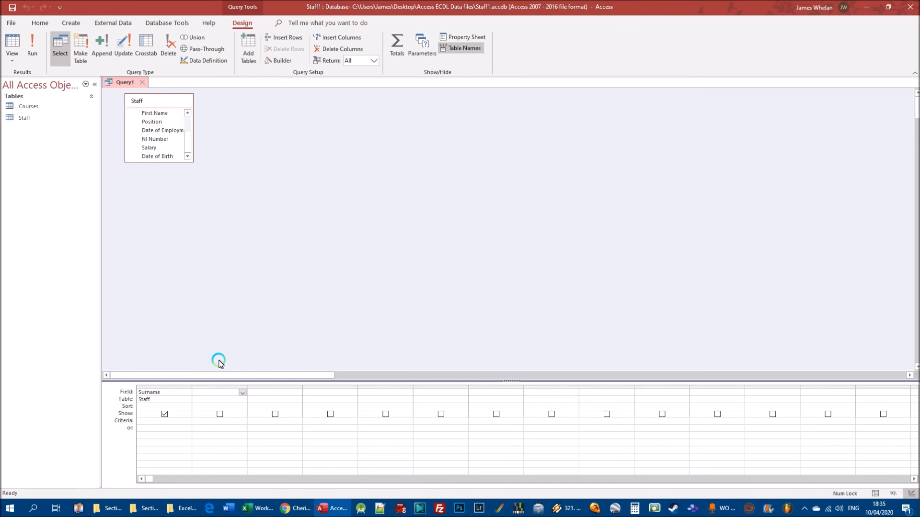
click(162, 156)
drag(162, 159, 212, 392)
double_click(23, 117)
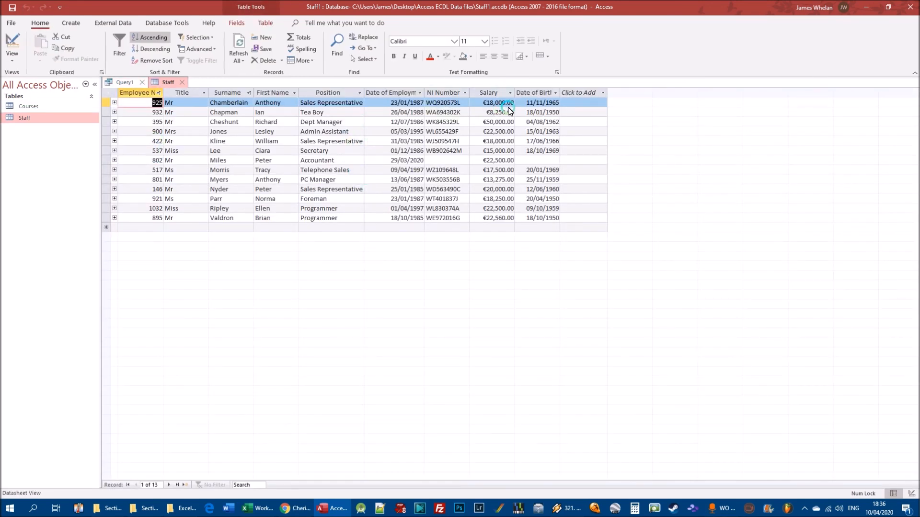
click(182, 82)
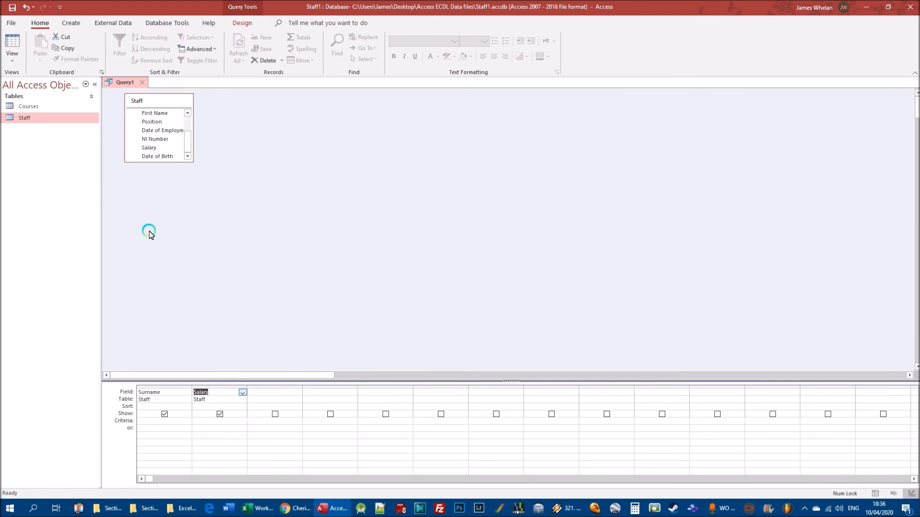
Step: Set the Salary criterion to Between 15000 and 20000
click(207, 424)
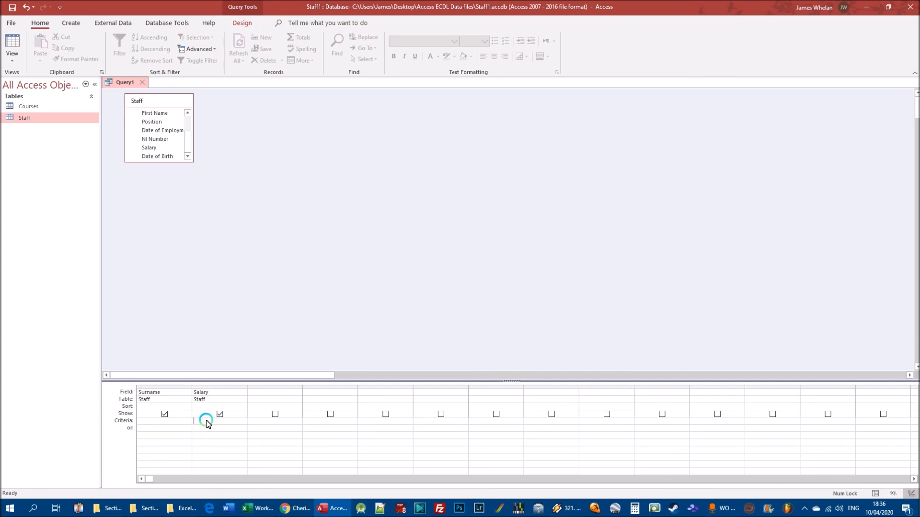
text(etw)
text(een 1500)
text(0 a)
text(nd )
text(20000)
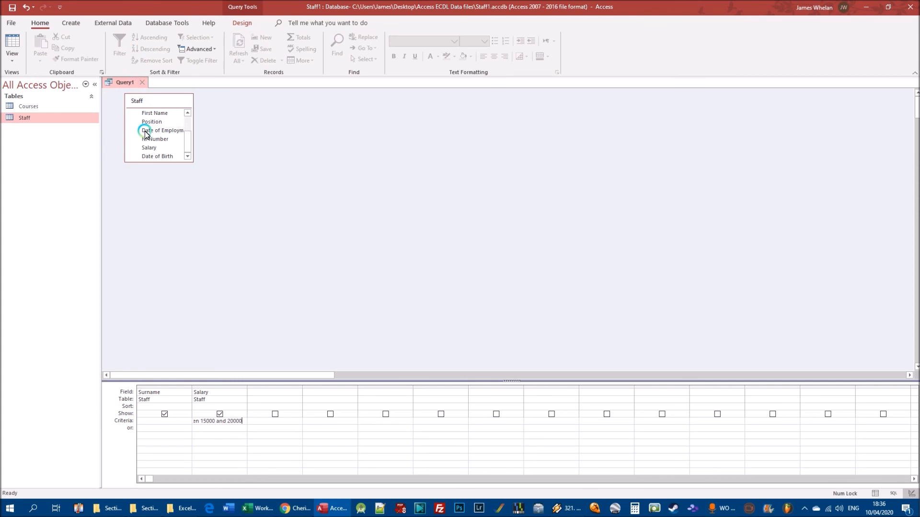
drag(225, 422, 249, 422)
click(202, 423)
click(241, 422)
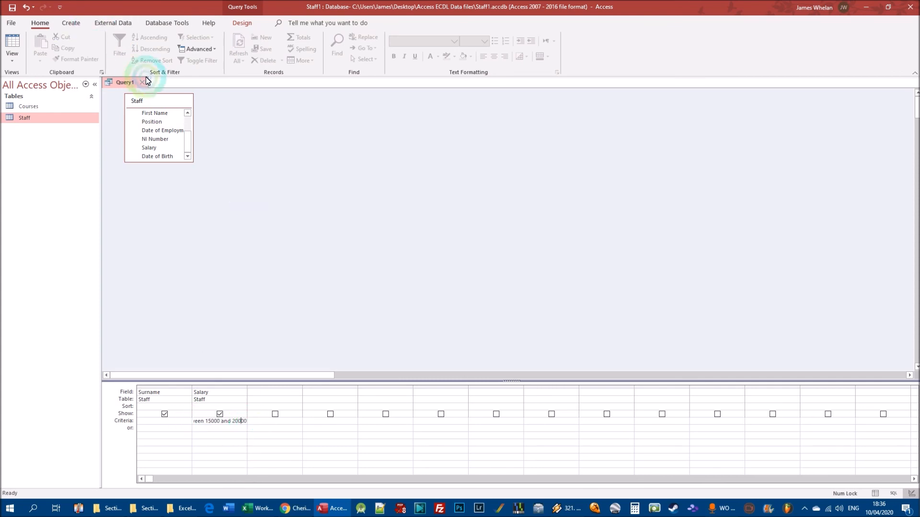
Step: Run the salary query and check the records at the 15000 and 20000 limits
right_click(128, 80)
click(180, 129)
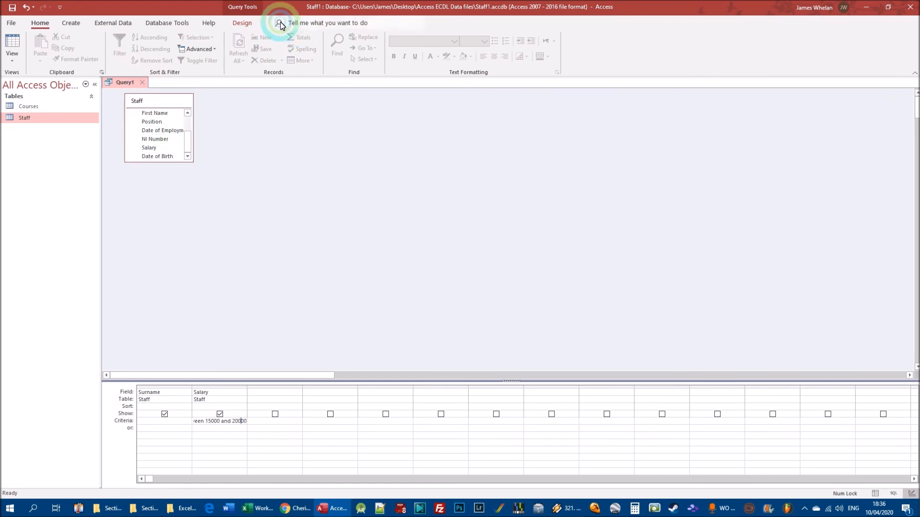
click(242, 23)
click(31, 48)
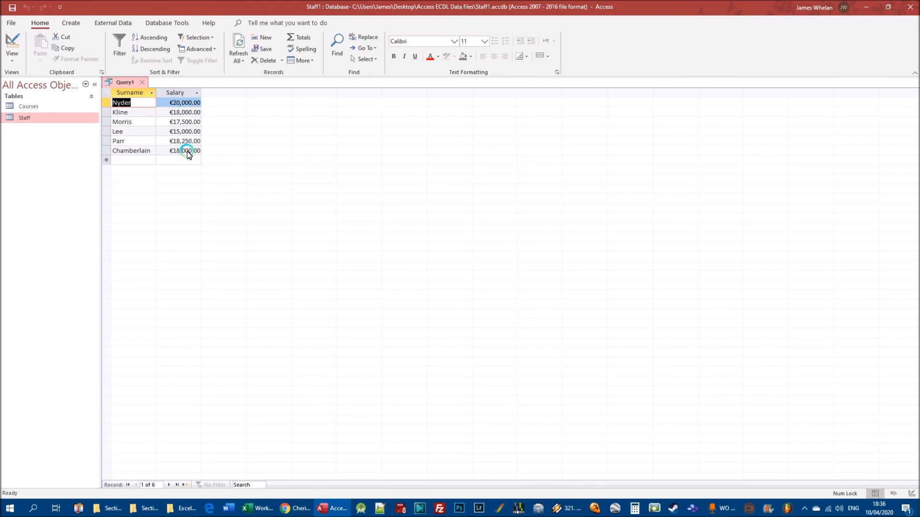
click(169, 134)
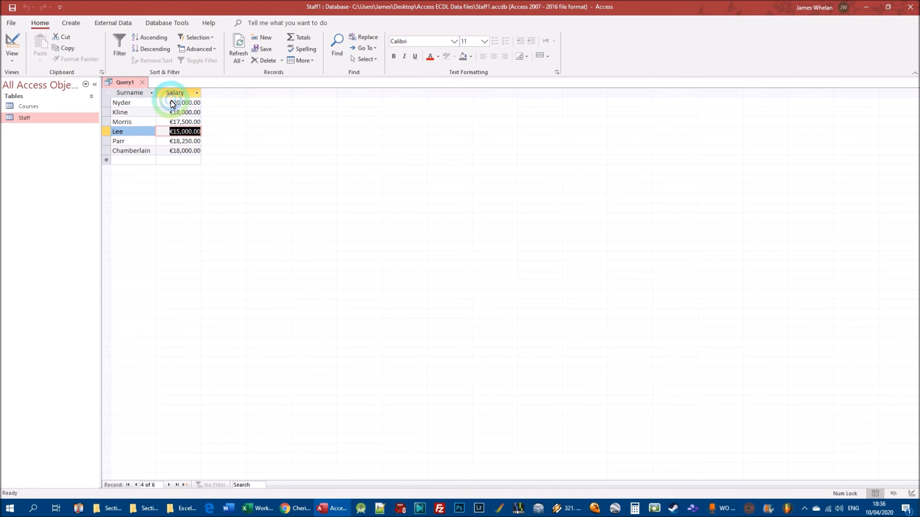
click(187, 104)
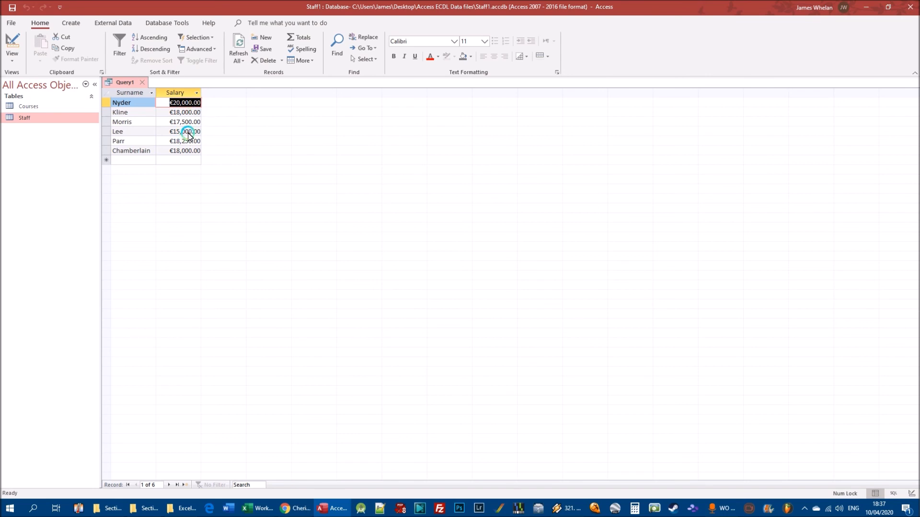
Step: Return to design view and examine the Between and And parts of the Salary criterion
right_click(127, 82)
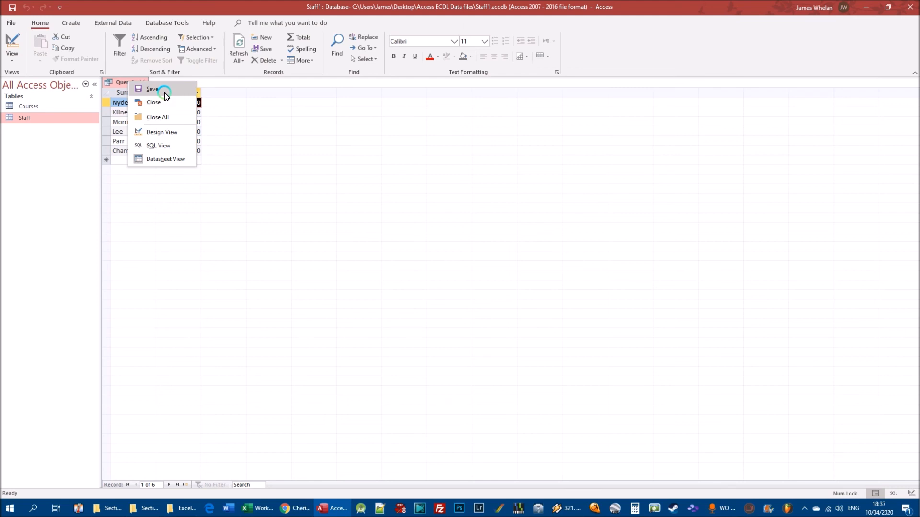
click(163, 132)
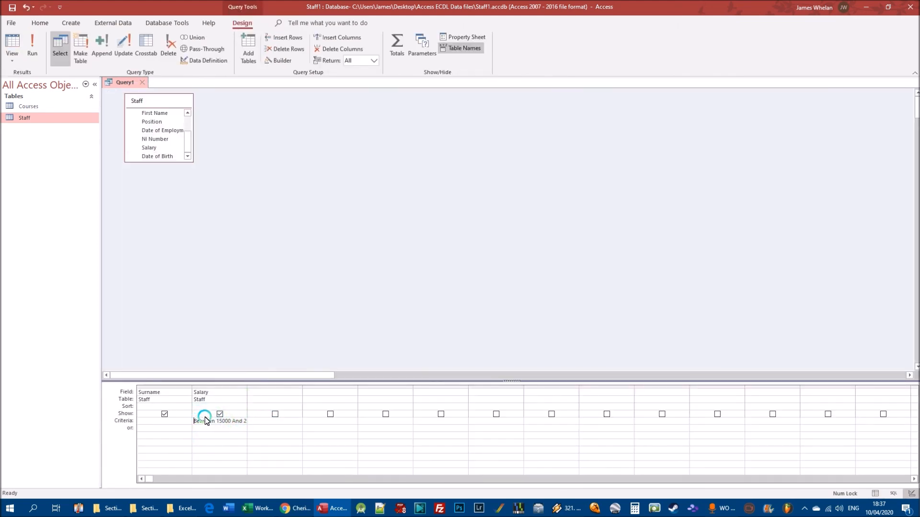
drag(205, 421, 246, 422)
click(226, 424)
mouse_move(227, 421)
mouse_down()
mouse_move(243, 422)
mouse_move(232, 425)
mouse_up()
click(231, 424)
double_click(207, 421)
drag(201, 423, 243, 419)
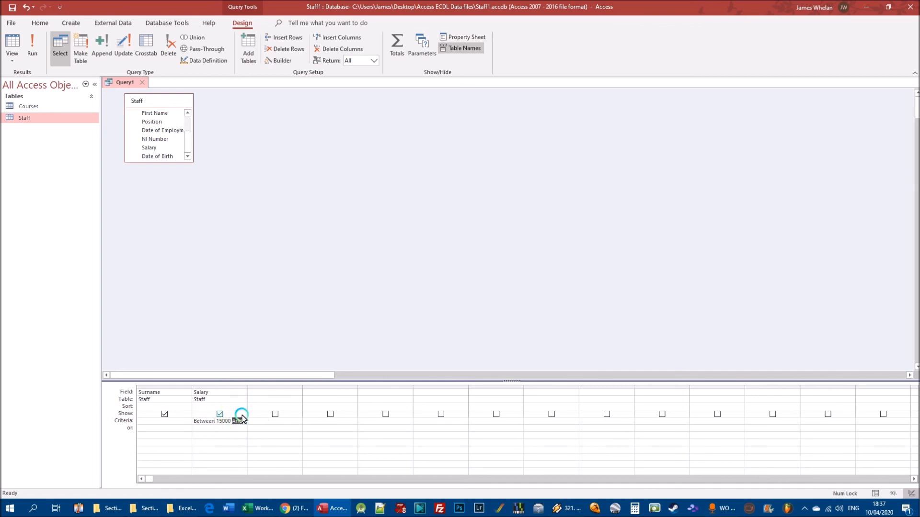
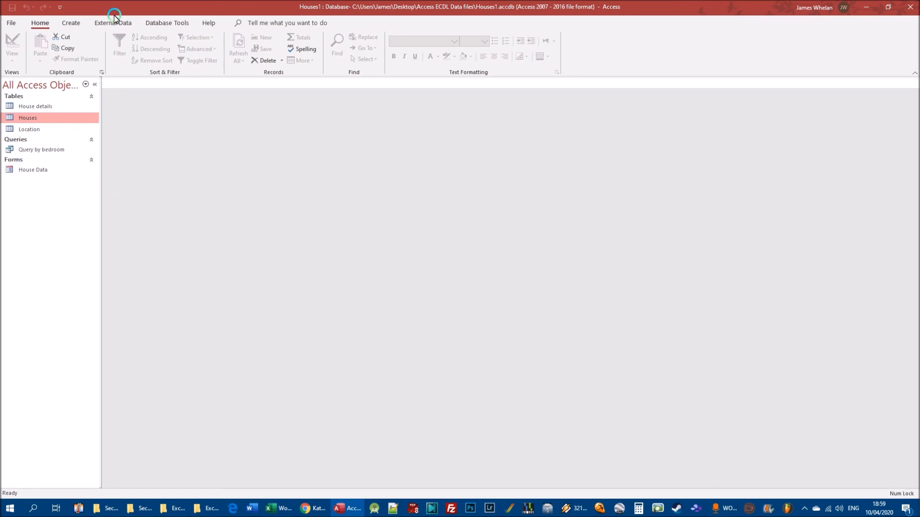
Step: Create a new query in design view in the Houses1 database based on the Houses table
click(71, 22)
click(147, 46)
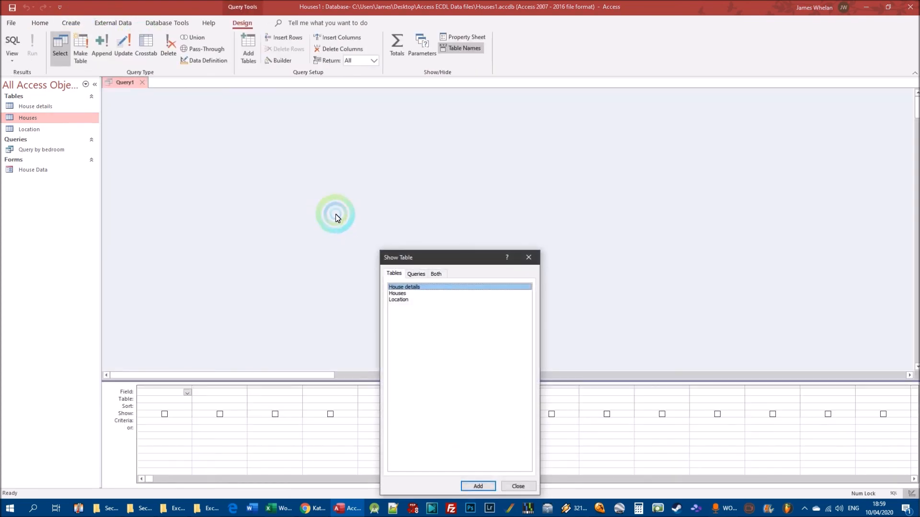
drag(408, 253, 315, 124)
click(302, 162)
click(384, 354)
click(423, 355)
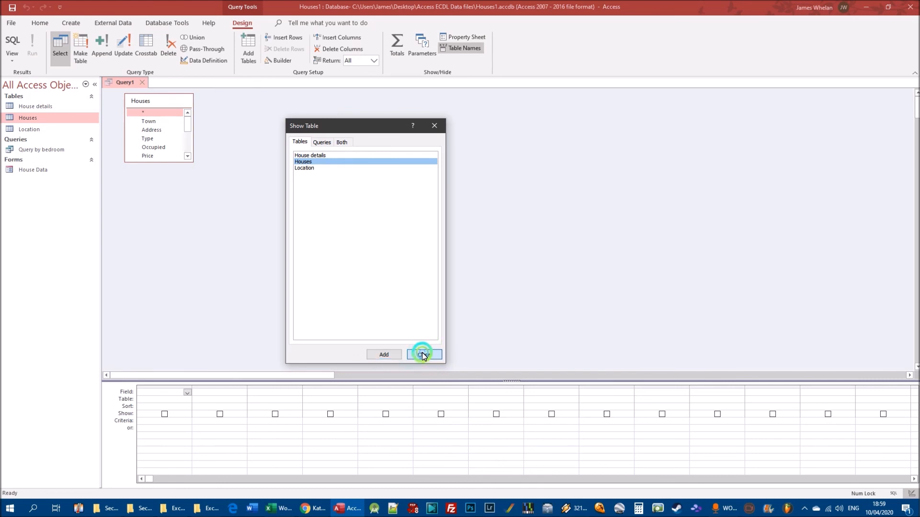
Step: Enlarge the Houses field list and add the Town, Address and Bedrooms fields to the query grid
drag(192, 164, 201, 188)
double_click(147, 121)
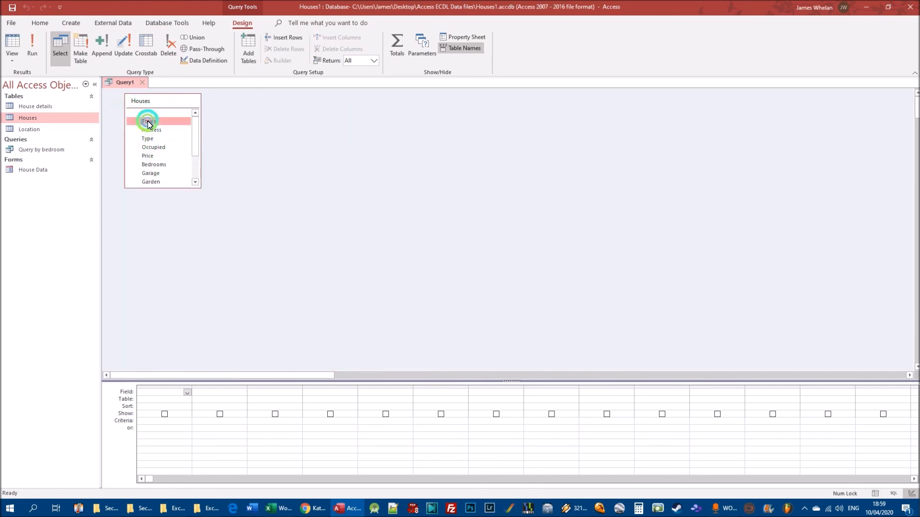
click(181, 157)
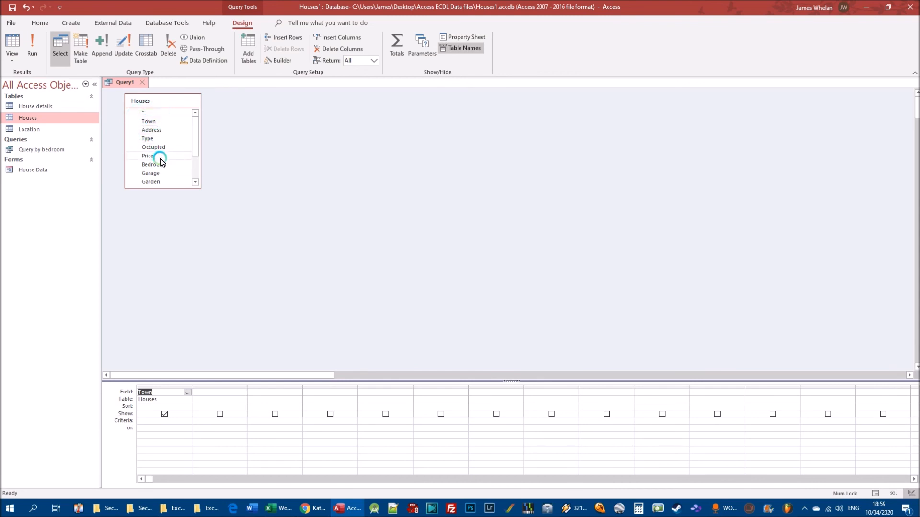
double_click(151, 130)
click(162, 164)
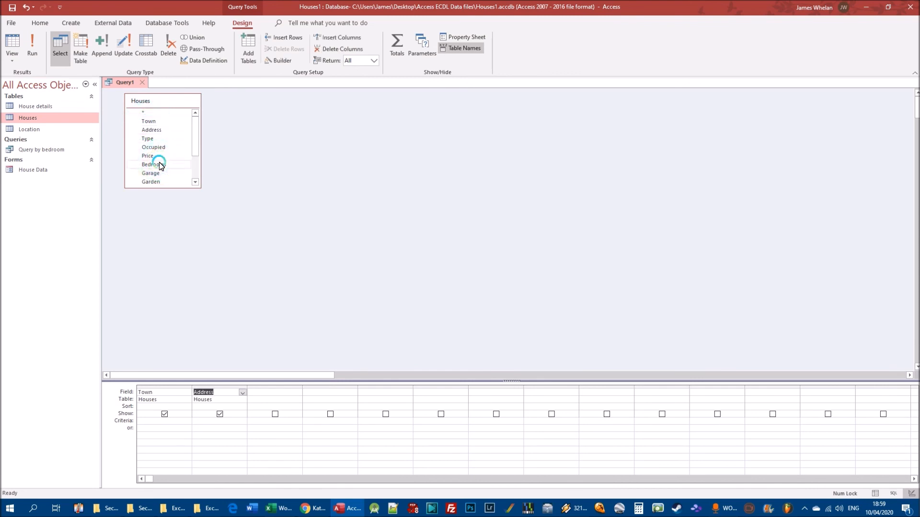
double_click(162, 164)
click(168, 177)
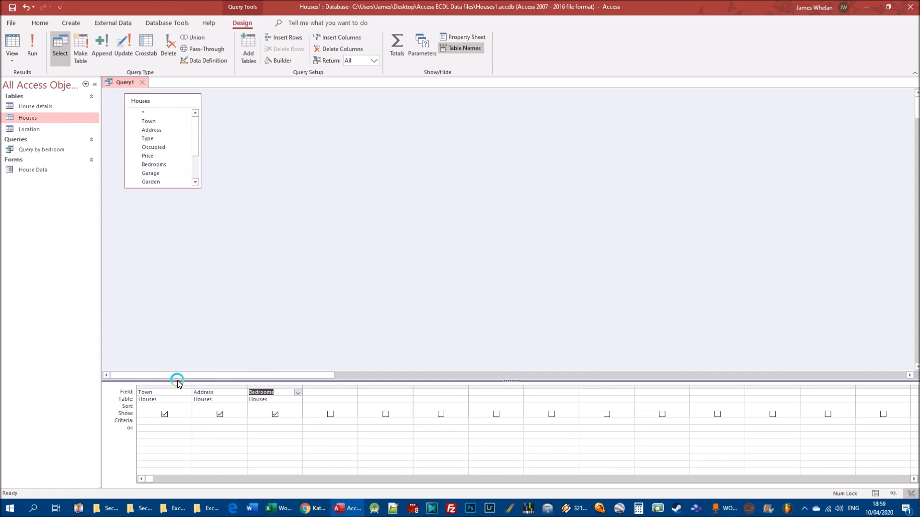
Step: Set the Town criterion to Maryport Or Aspatria and run the query
click(160, 421)
click(194, 417)
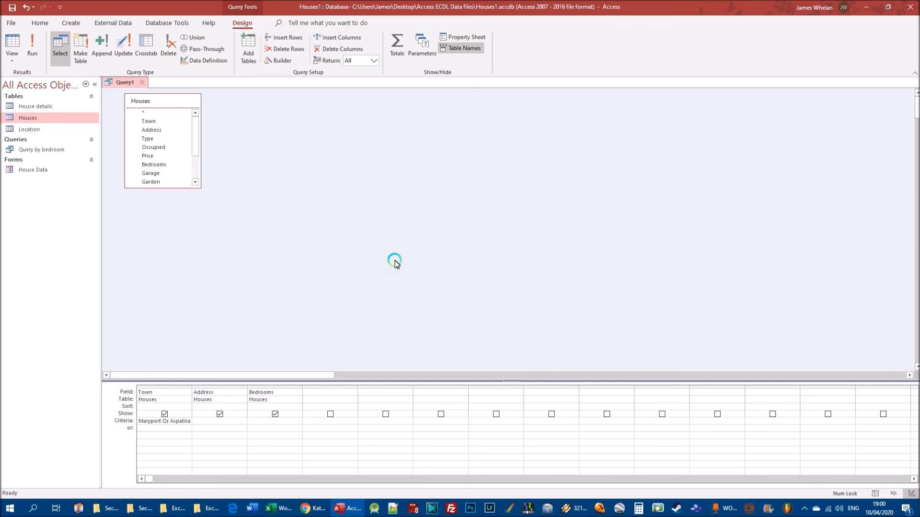
key(BackSpace)
key(BackSpace)
text(ria)
click(36, 48)
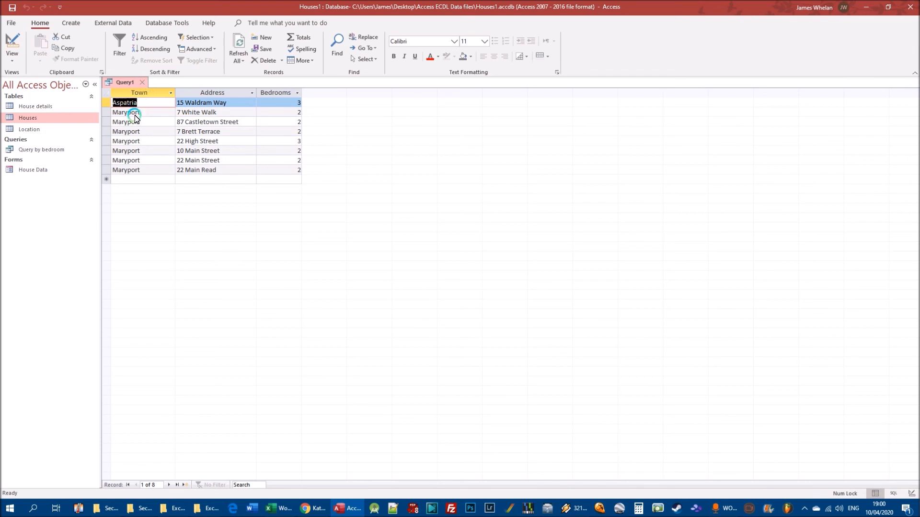
Step: Return to design view, move Aspatria from the Town criterion to its or row, and run the query
right_click(131, 84)
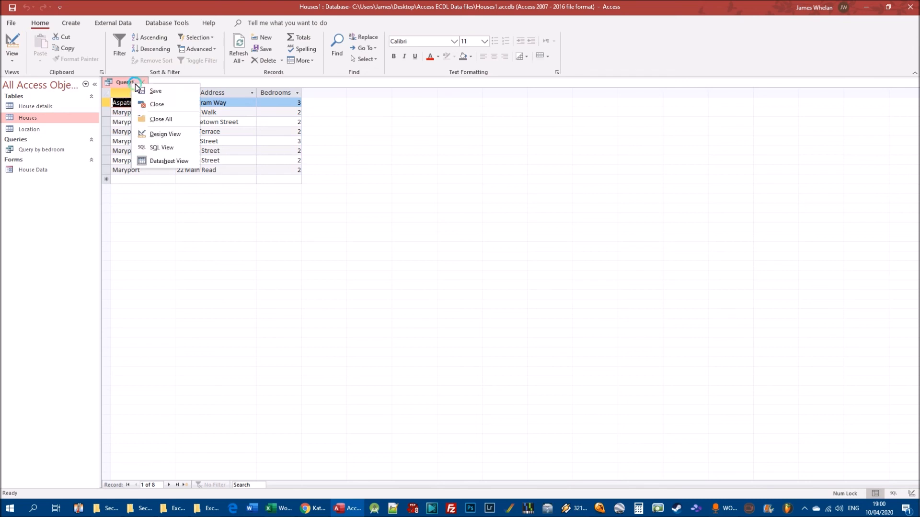
click(162, 134)
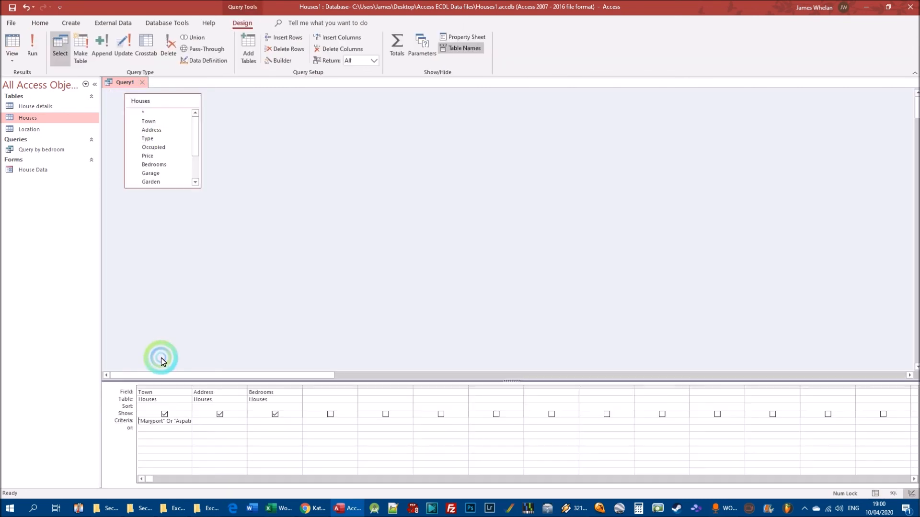
drag(166, 421, 242, 419)
key(BackSpace)
click(164, 427)
text(Aspatria)
click(33, 48)
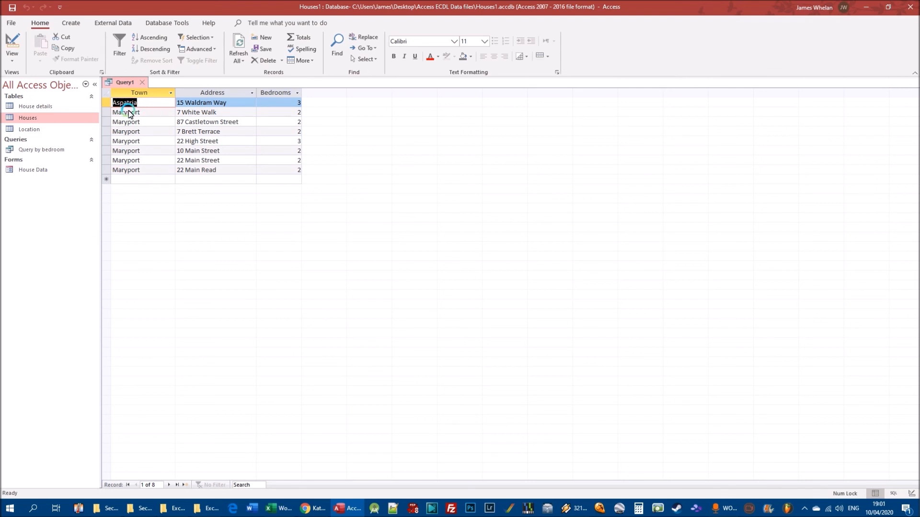
Step: Return to design view and clear Aspatria from the Town field's or row
right_click(123, 81)
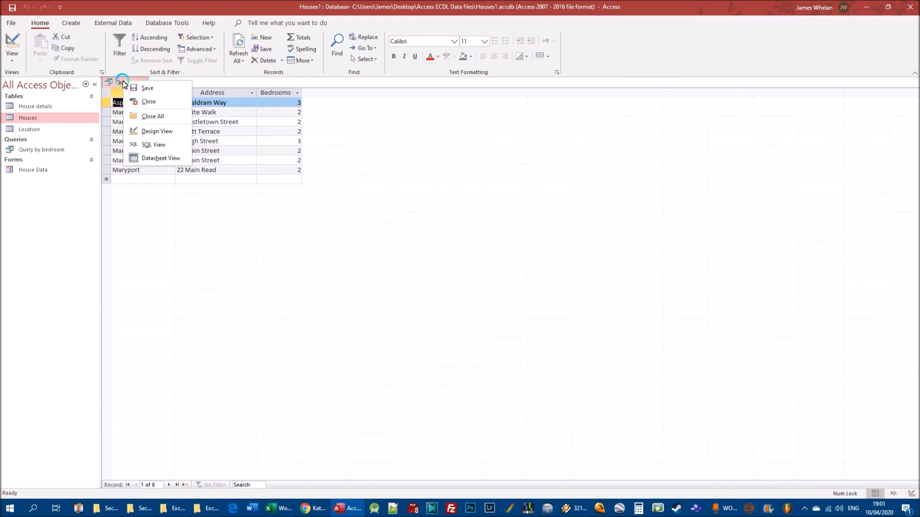
click(144, 128)
click(167, 426)
double_click(163, 427)
click(164, 414)
key(Delete)
click(163, 414)
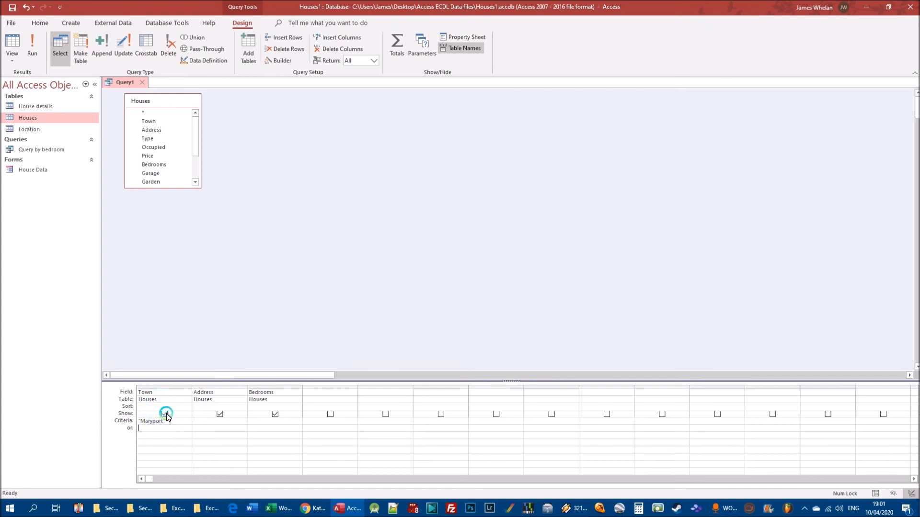
click(186, 420)
text(or Aspatria)
click(274, 421)
drag(168, 424, 248, 419)
key(BackSpace)
Step: Set the Bedrooms criterion to 3 on the same row as the Maryport criterion and run the query
click(266, 441)
click(283, 431)
text(3)
click(259, 448)
click(166, 432)
click(260, 424)
click(30, 44)
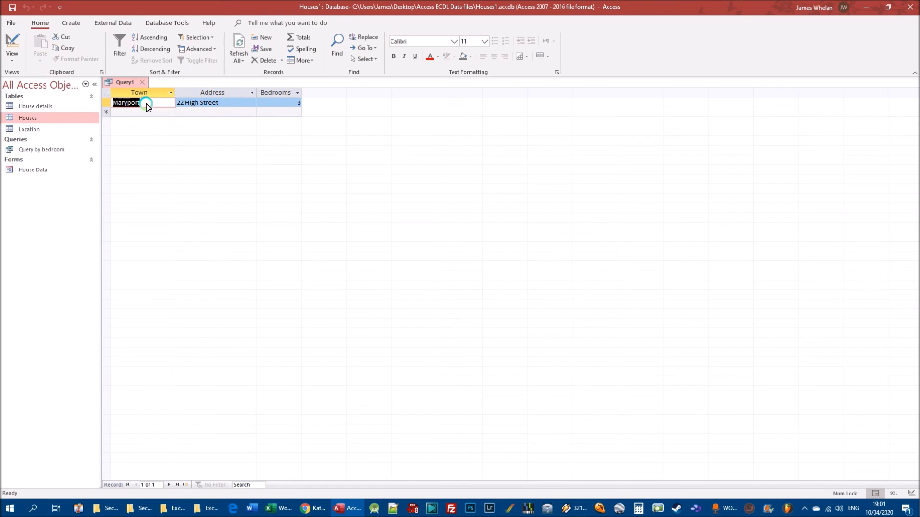
Step: Return to design view, clear the Bedrooms criterion, extend the Town criterion to Maryport Or Aspatria, and run the query
right_click(125, 82)
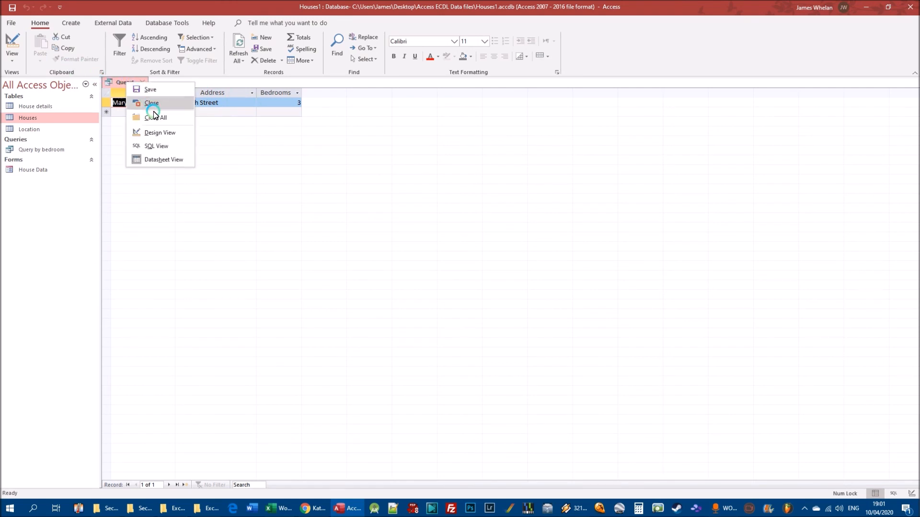
click(148, 130)
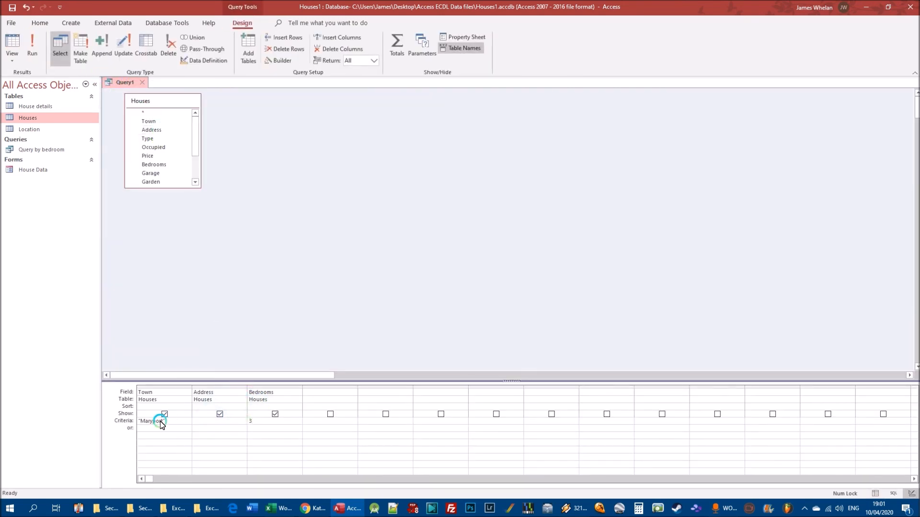
double_click(263, 425)
key(BackSpace)
click(177, 422)
text(or Aspatria)
click(206, 441)
double_click(152, 421)
double_click(179, 421)
double_click(140, 421)
double_click(177, 422)
click(33, 50)
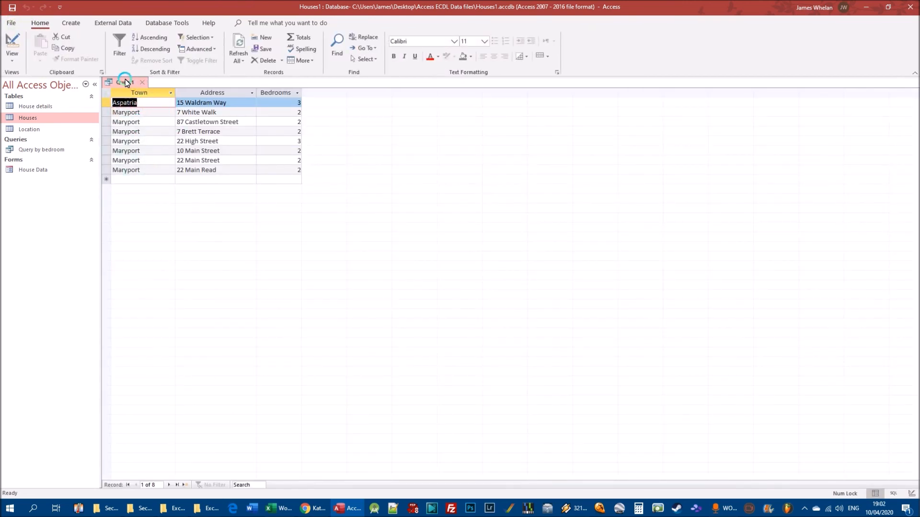
Step: Return to design view, set the Bedrooms criterion to 3 Or 4, run the query and check the matching records
right_click(126, 80)
click(159, 127)
double_click(184, 421)
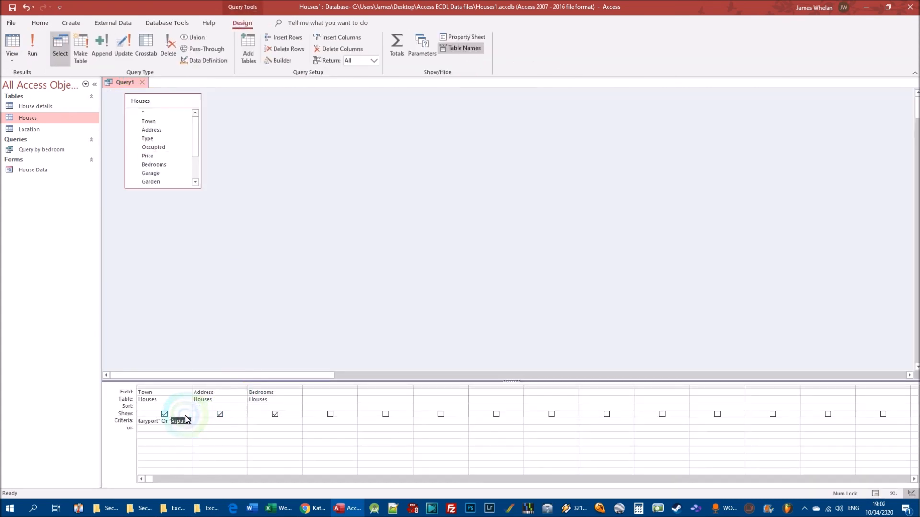
click(262, 421)
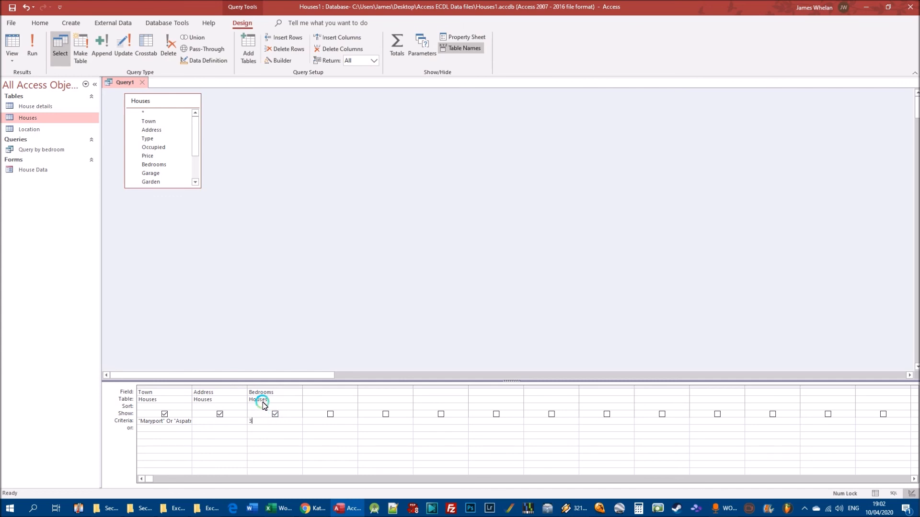
text(3 or 4)
click(282, 441)
click(33, 46)
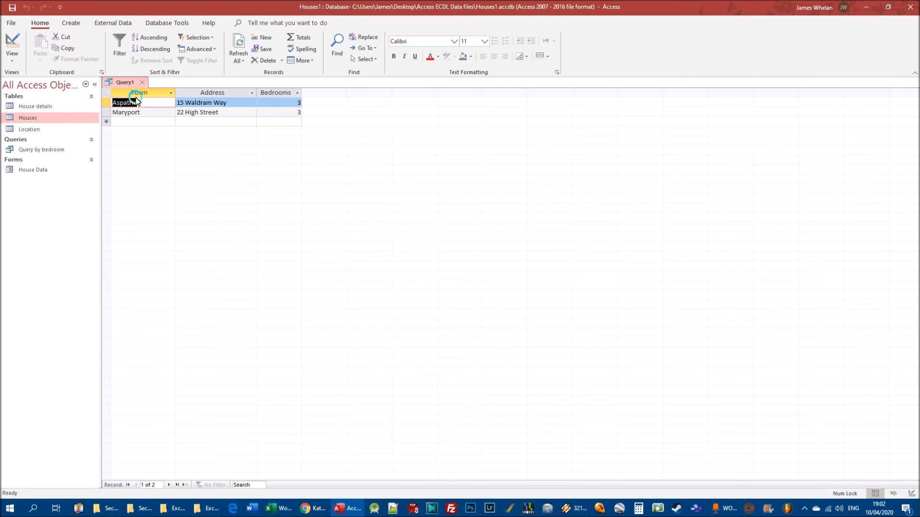
click(298, 103)
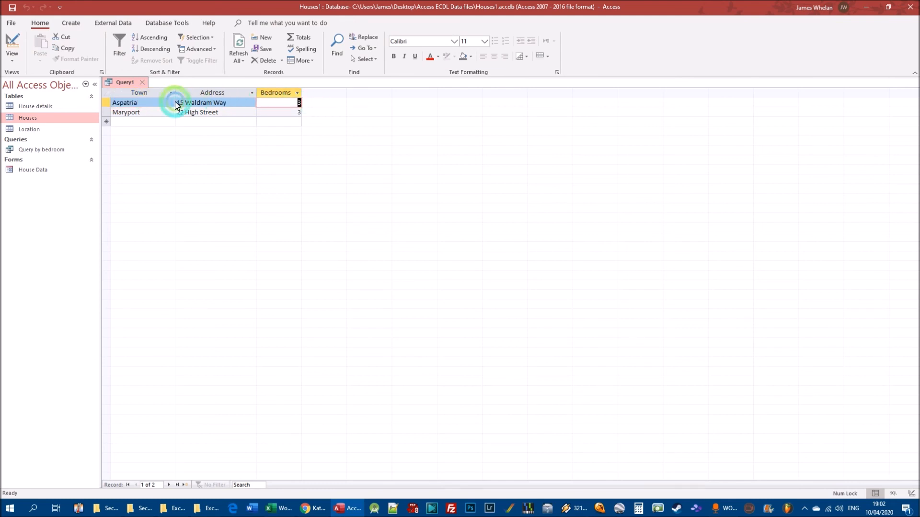
click(138, 114)
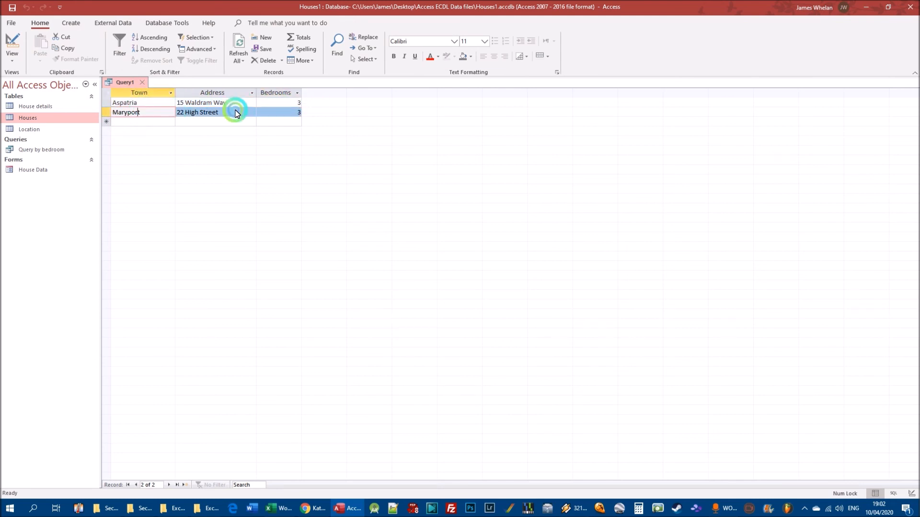
click(286, 113)
Step: Return to design view, move 4 from the Bedrooms criterion to its or row, and run the query
right_click(128, 83)
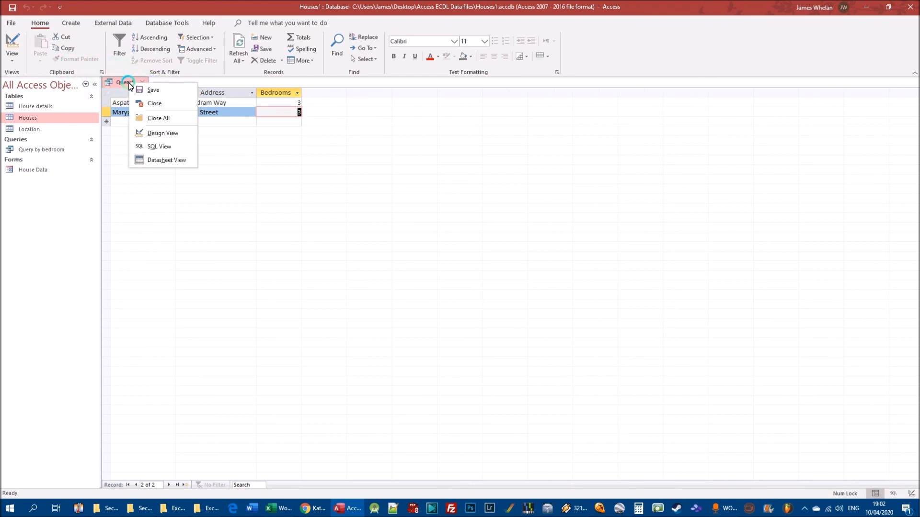
click(163, 133)
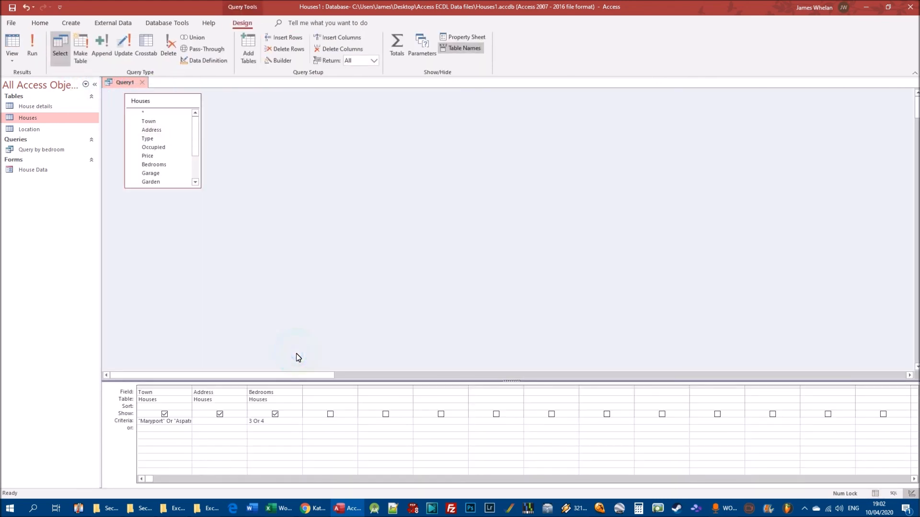
drag(264, 421, 242, 421)
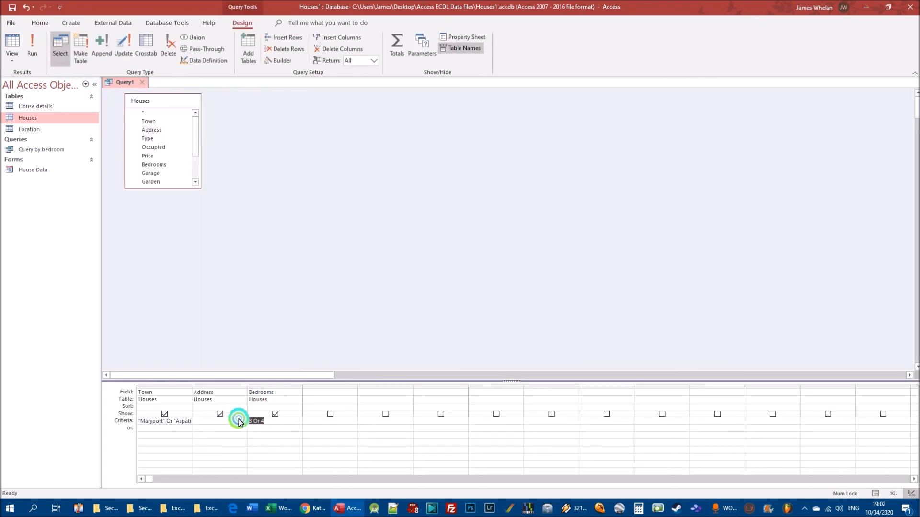
click(266, 424)
key(BackSpace)
click(260, 428)
text(4)
click(284, 437)
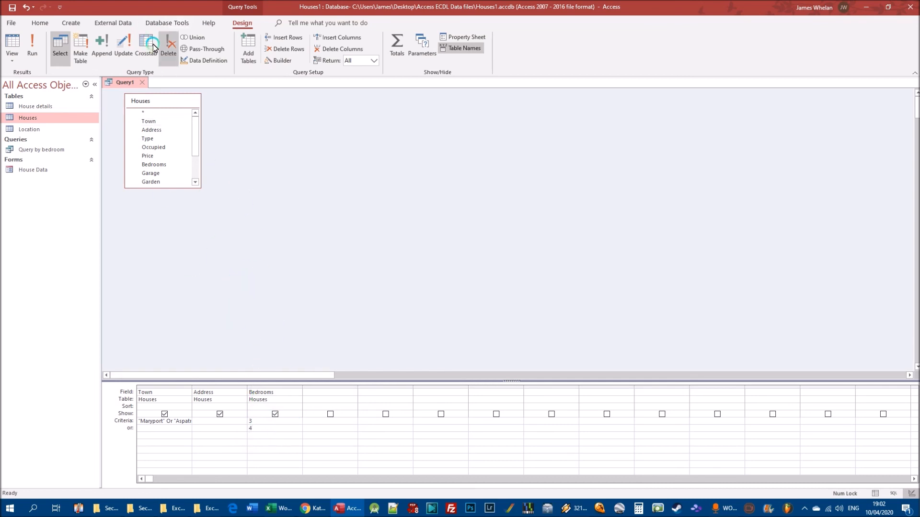
click(32, 48)
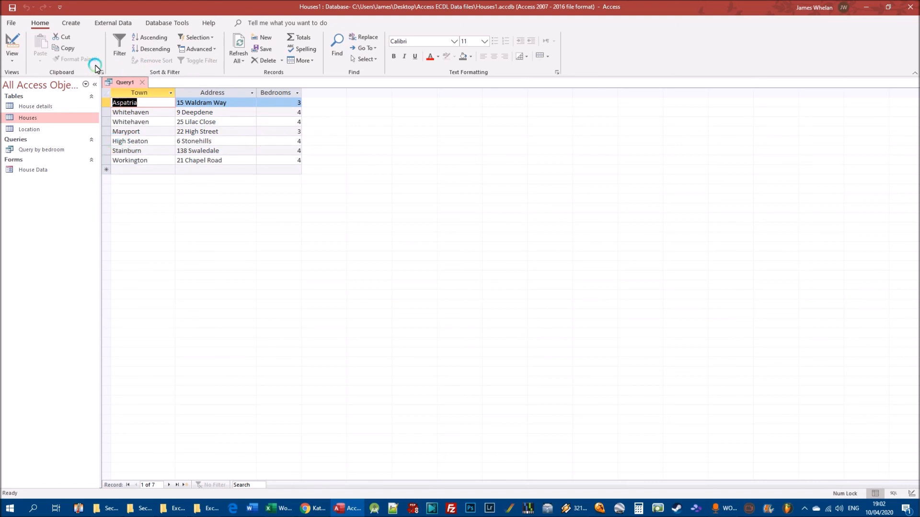
Step: Return to design view, clear 4 from the Bedrooms field's or row, and set its criterion to 3 Or 4
right_click(126, 82)
click(161, 133)
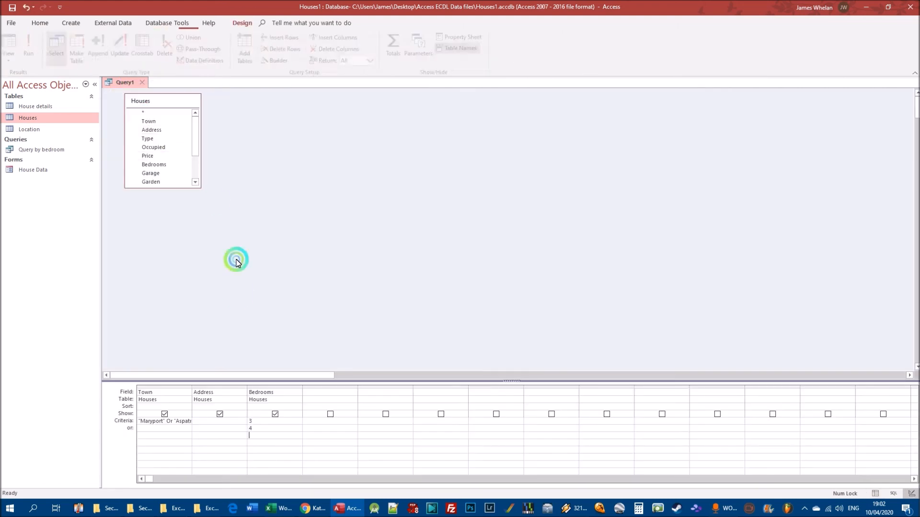
double_click(249, 428)
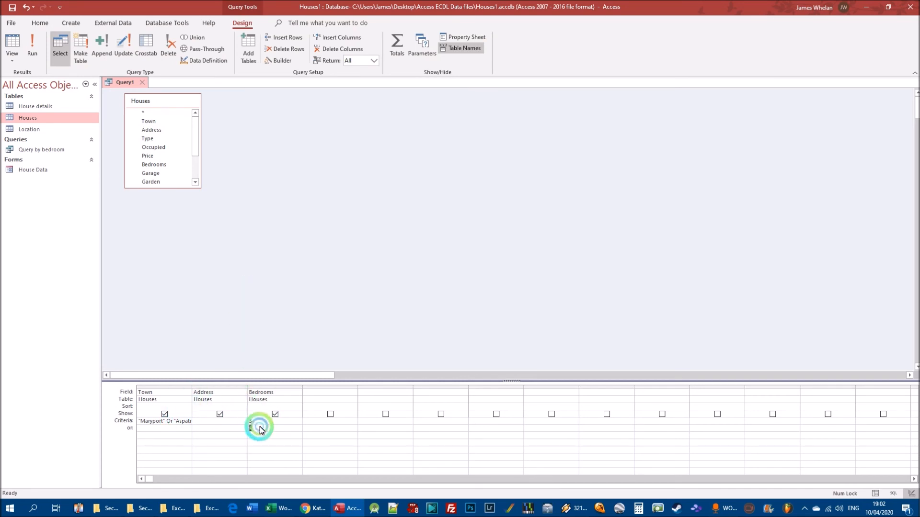
click(153, 429)
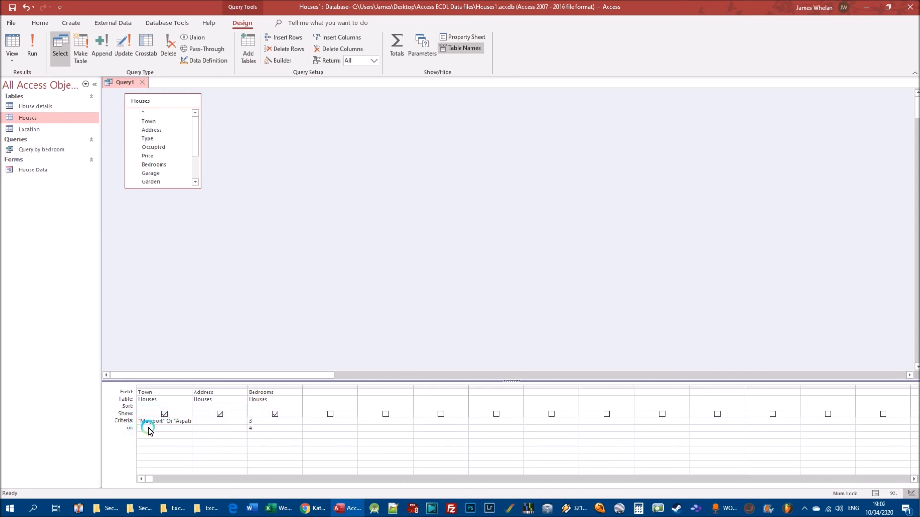
double_click(250, 428)
key(Delete)
click(253, 421)
text(or 4)
Step: Review the combined Town and Bedrooms criteria and run the query
drag(139, 421, 196, 421)
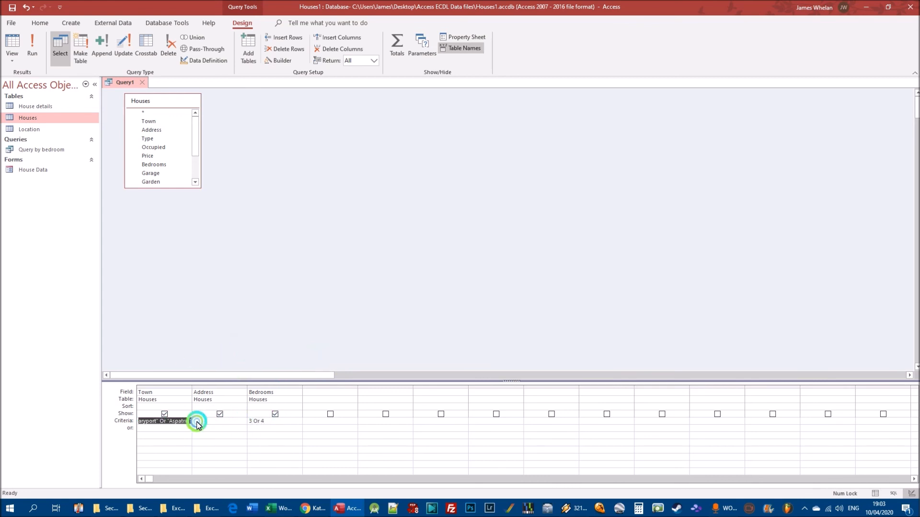
click(265, 422)
drag(265, 421, 227, 421)
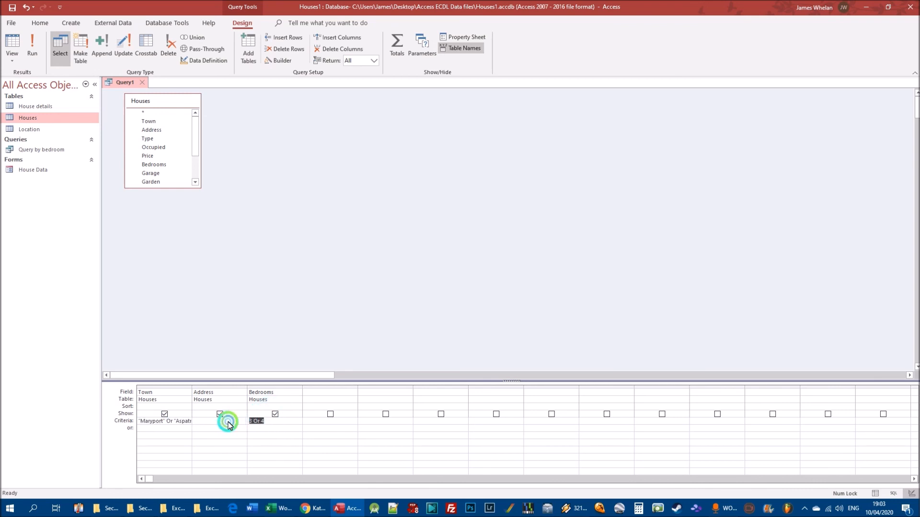
double_click(152, 421)
double_click(177, 421)
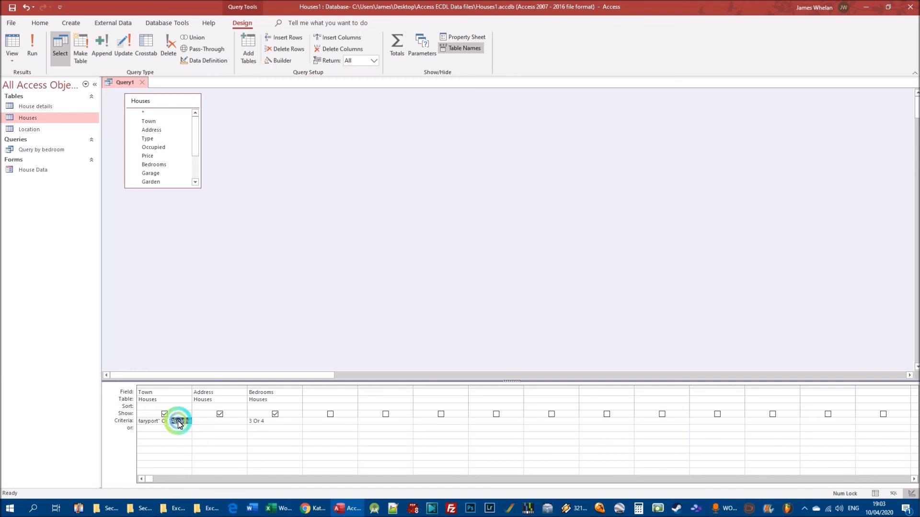
click(251, 421)
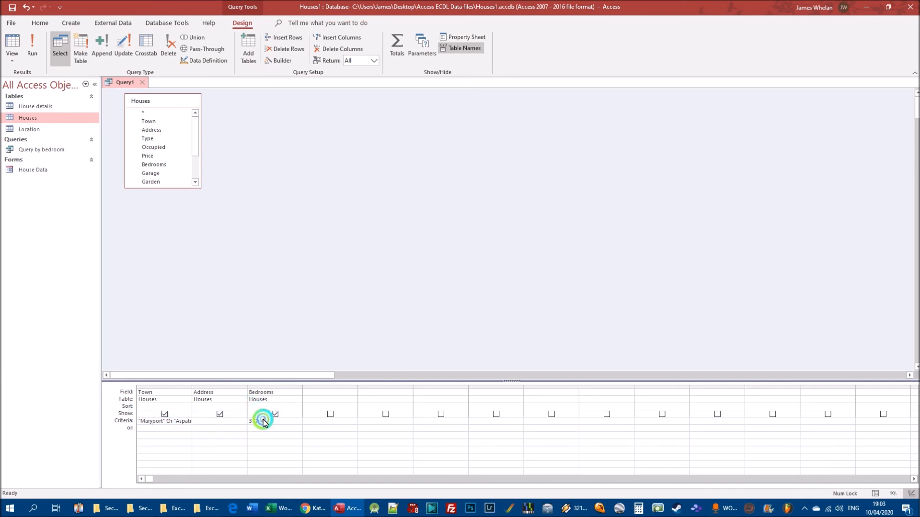
click(32, 48)
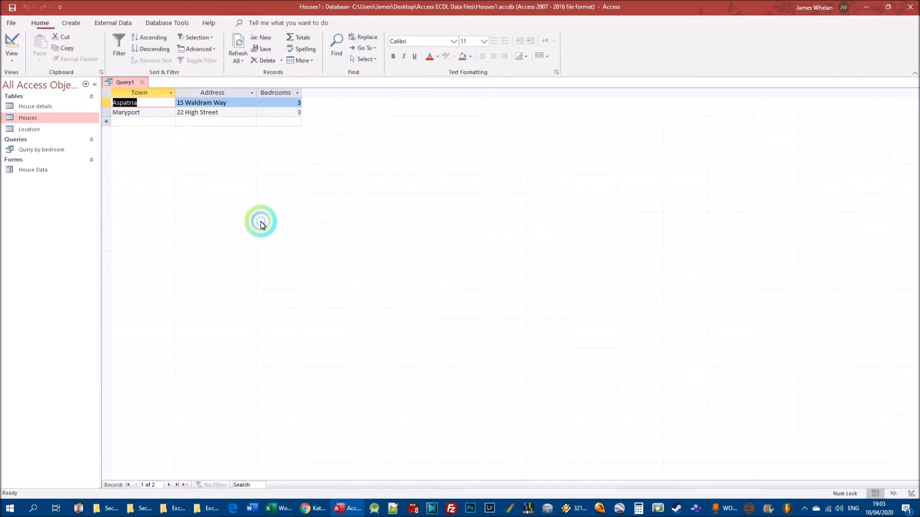
click(238, 166)
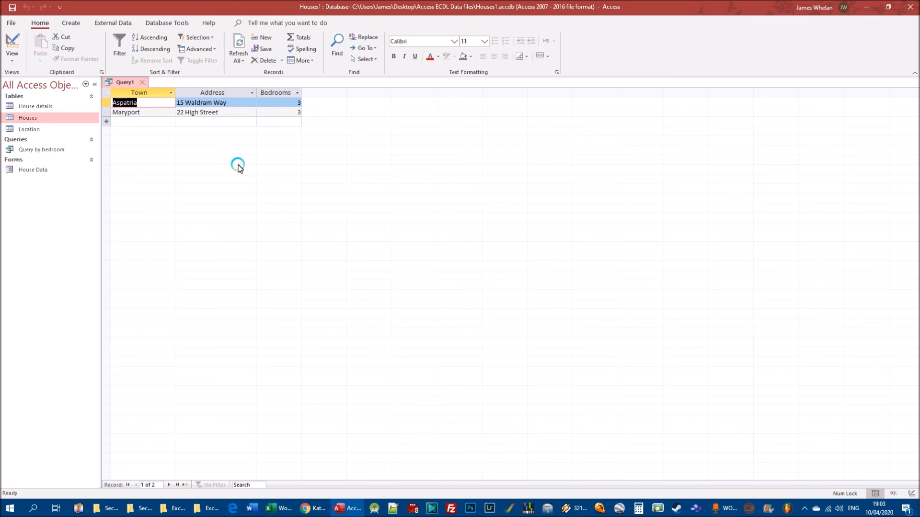
Step: Return to design view, review the Town and Bedrooms criteria, and close Query1 without saving it
right_click(130, 83)
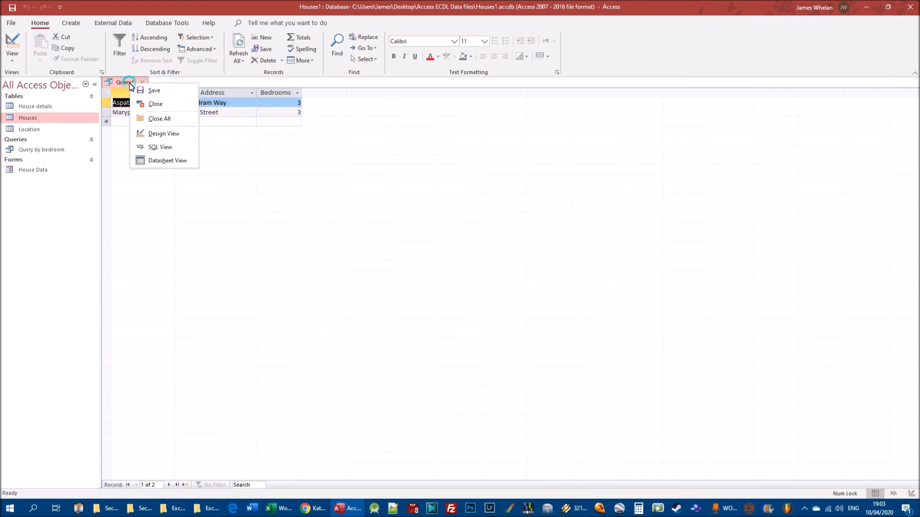
click(163, 133)
drag(144, 421, 186, 424)
drag(263, 421, 177, 420)
click(157, 420)
click(262, 421)
click(215, 421)
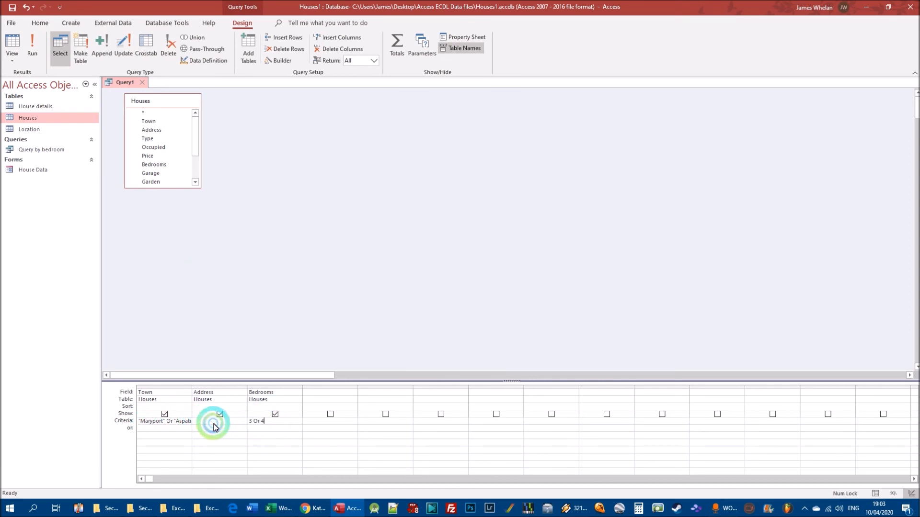
mouse_move(228, 422)
mouse_down()
mouse_move(152, 120)
mouse_move(196, 224)
mouse_up()
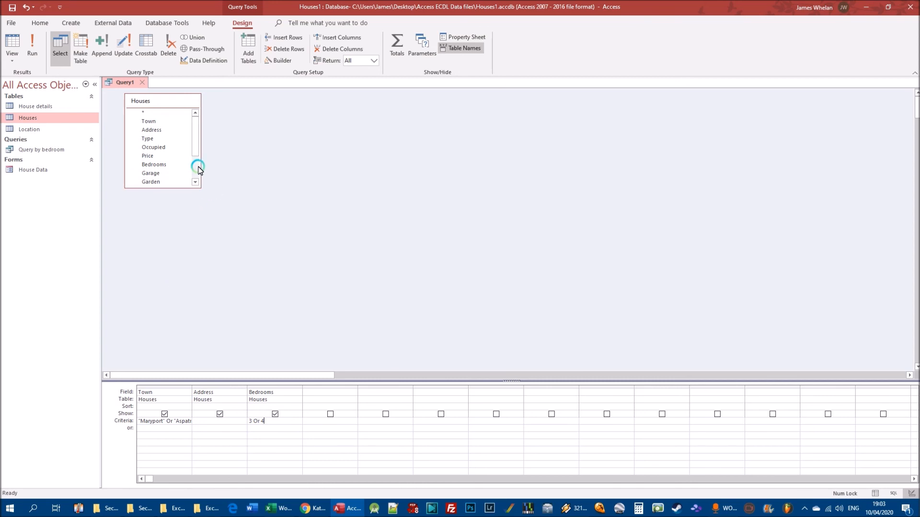
click(143, 83)
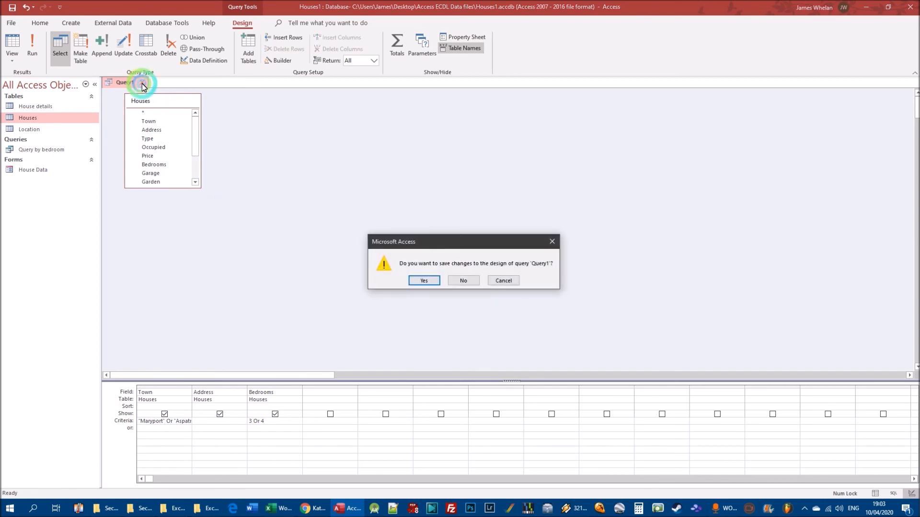
click(463, 280)
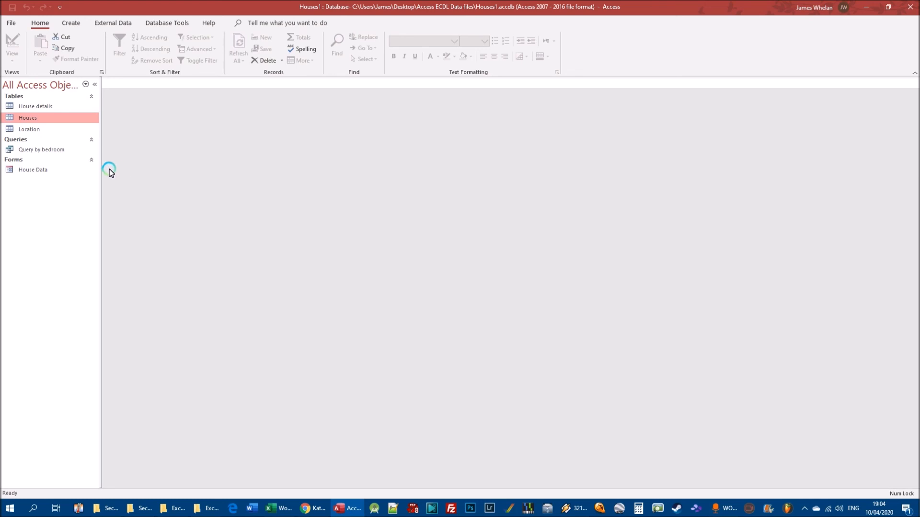
Step: Open the Query by bedroom query and try to delete it while it is open
double_click(48, 150)
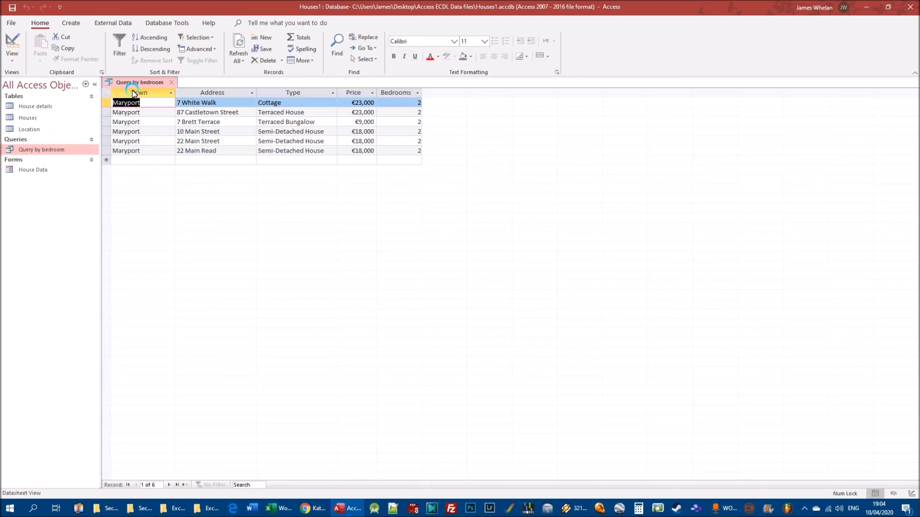
click(50, 149)
click(185, 192)
key(Delete)
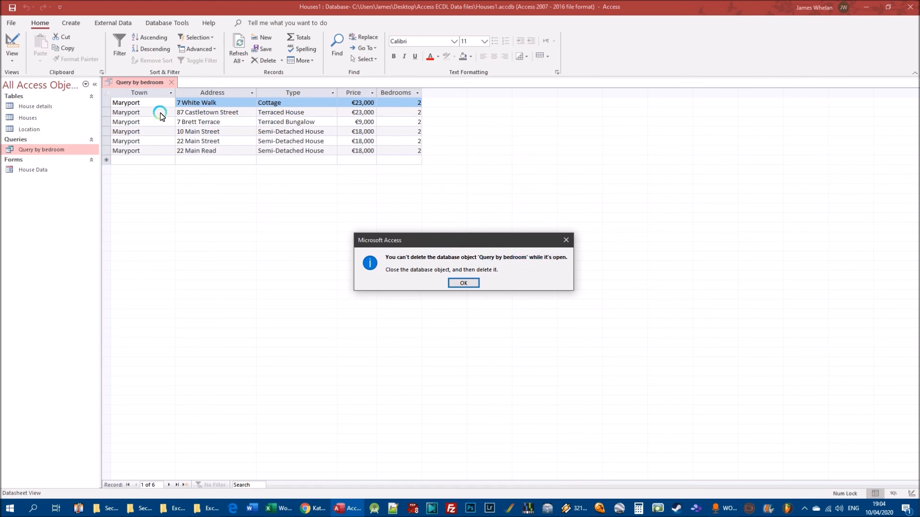
click(468, 283)
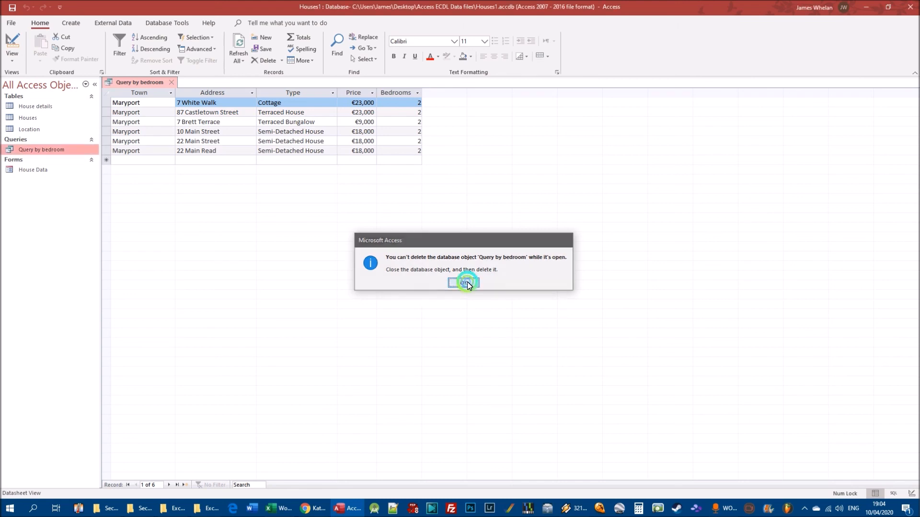
Step: Close the Query by bedroom query and delete it from the database
click(172, 83)
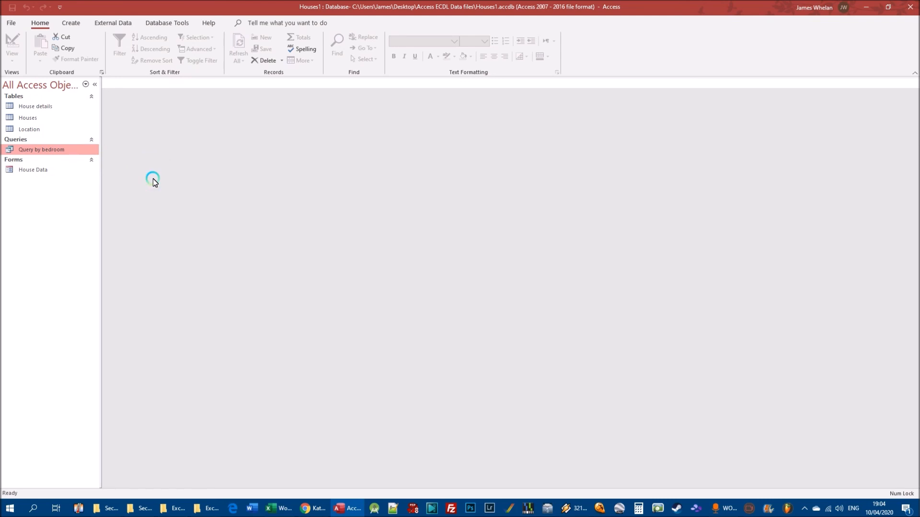
key(Delete)
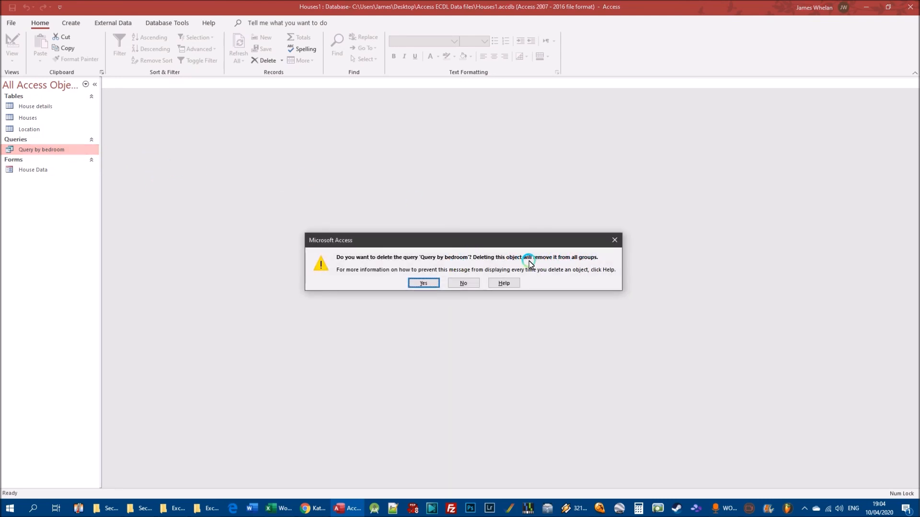
click(425, 283)
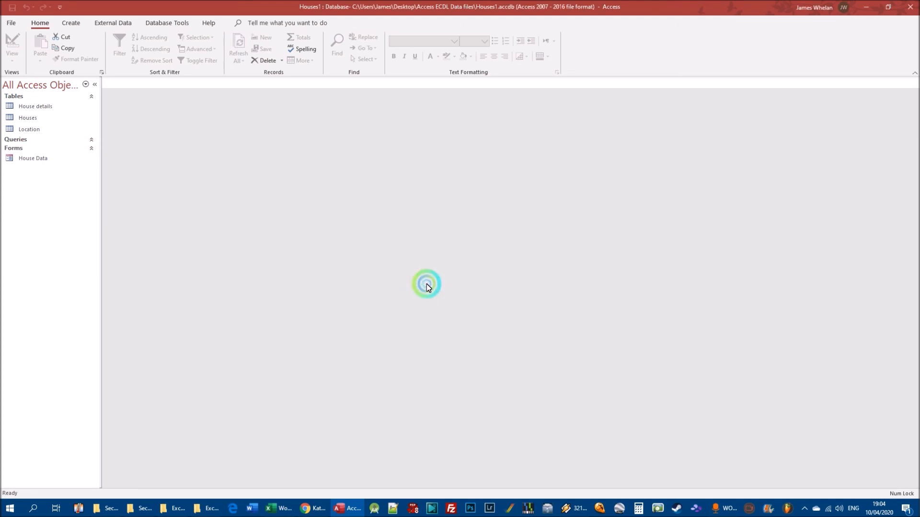
Step: Undo the deletion of Query by bedroom and delete the query again
click(25, 8)
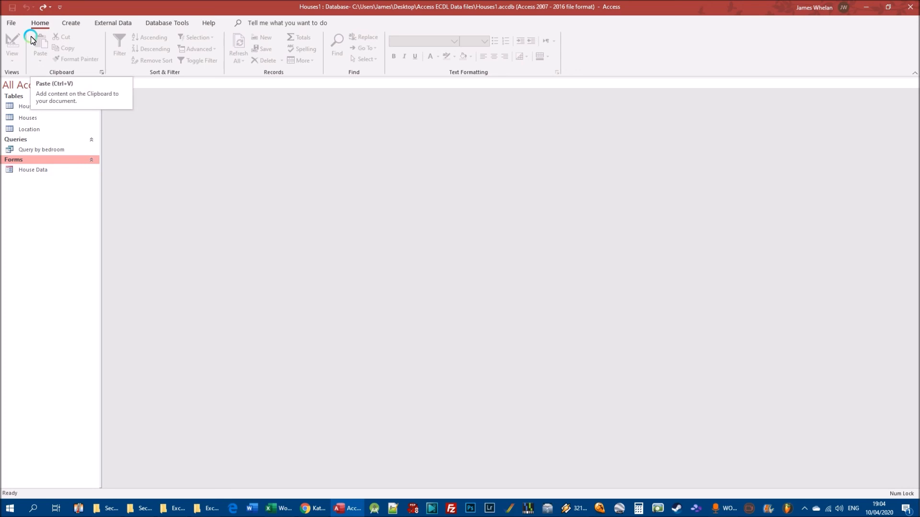
click(43, 150)
key(Delete)
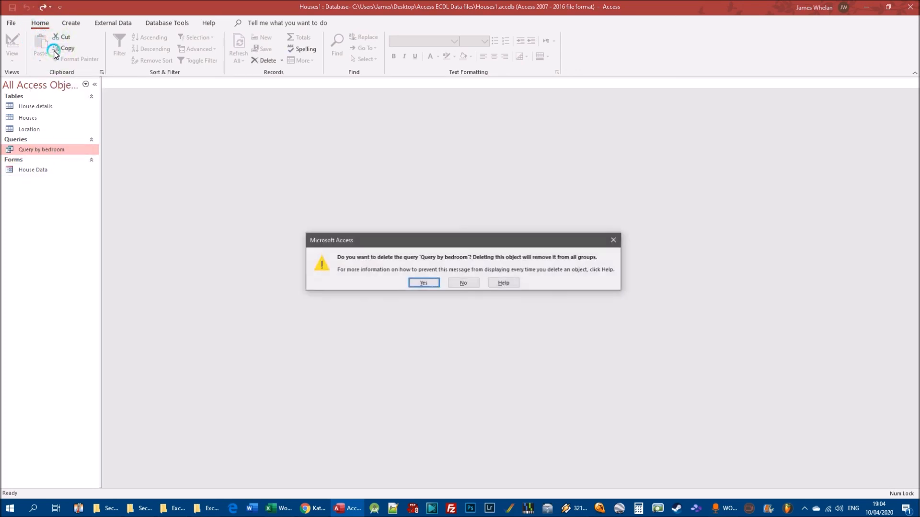
click(421, 284)
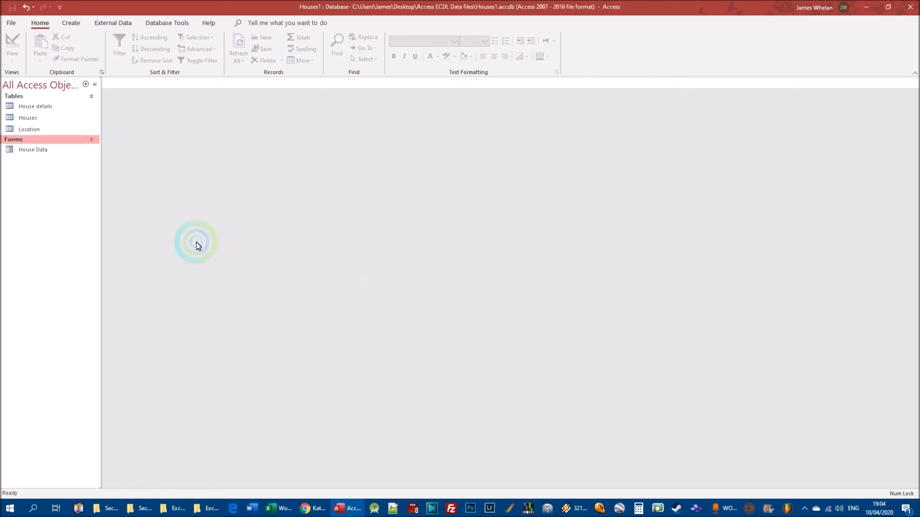